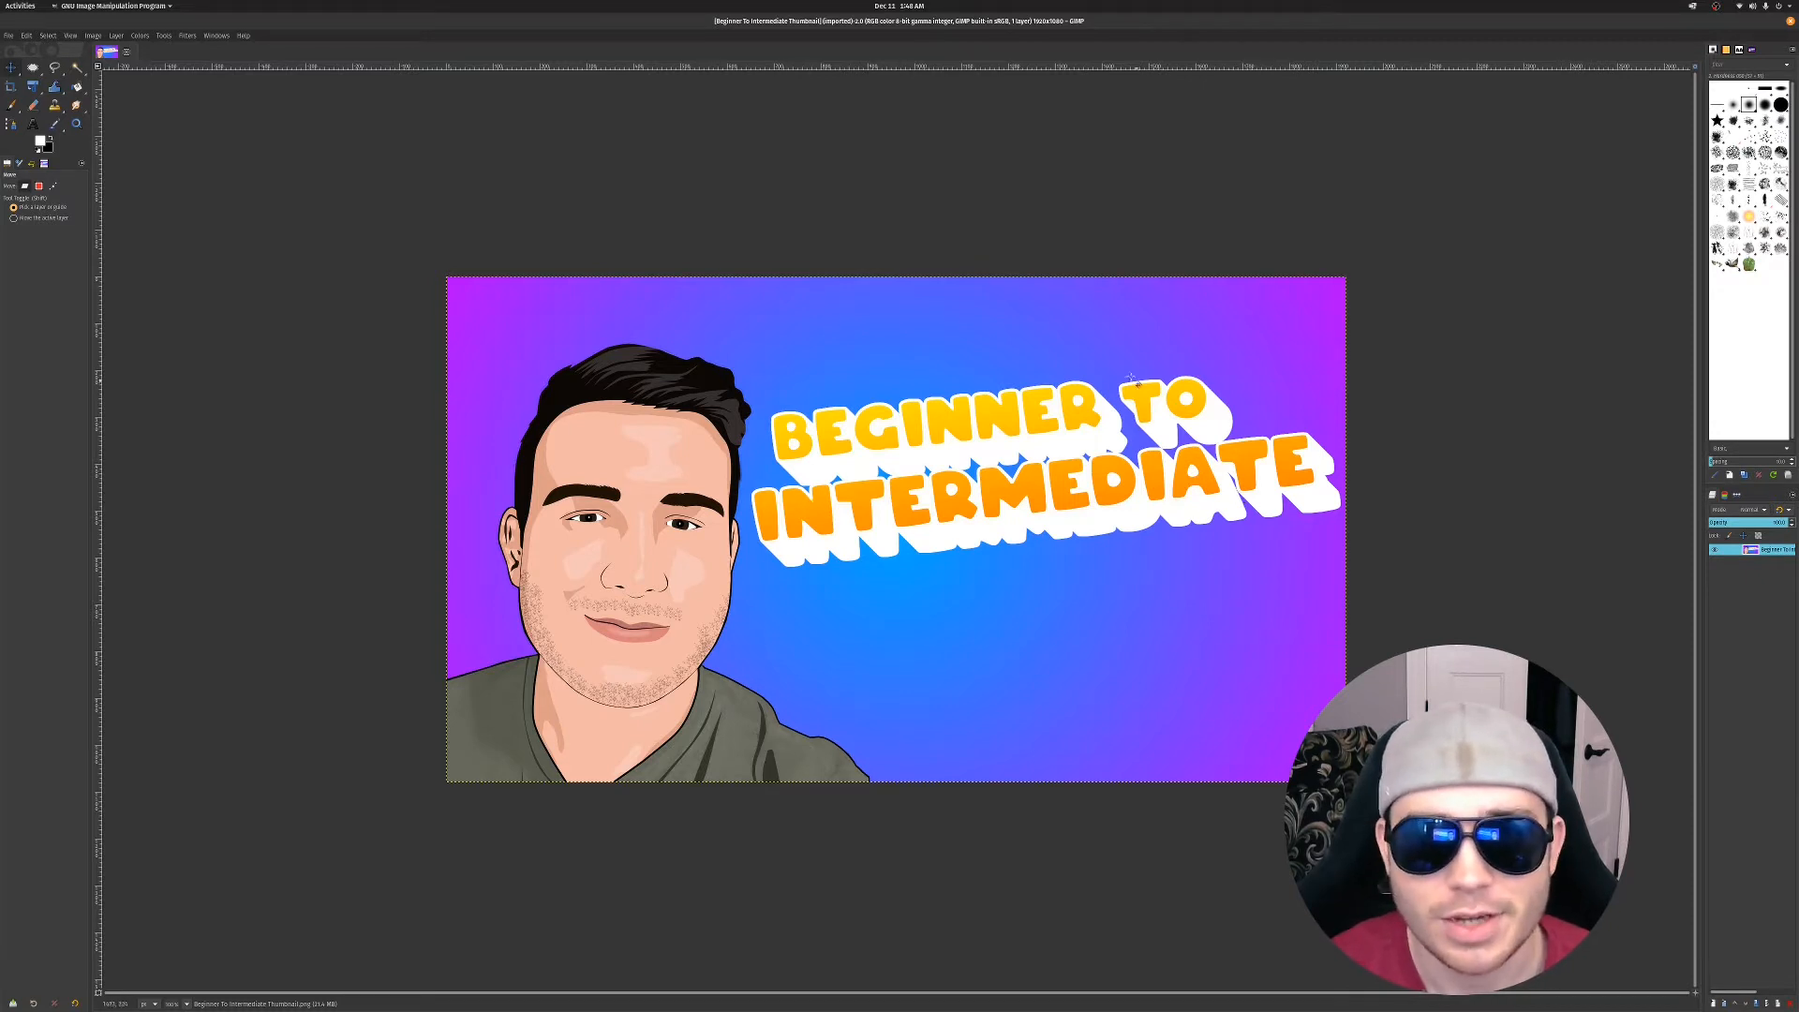
{"action": "left_click", "coordinate": [16, 35]}
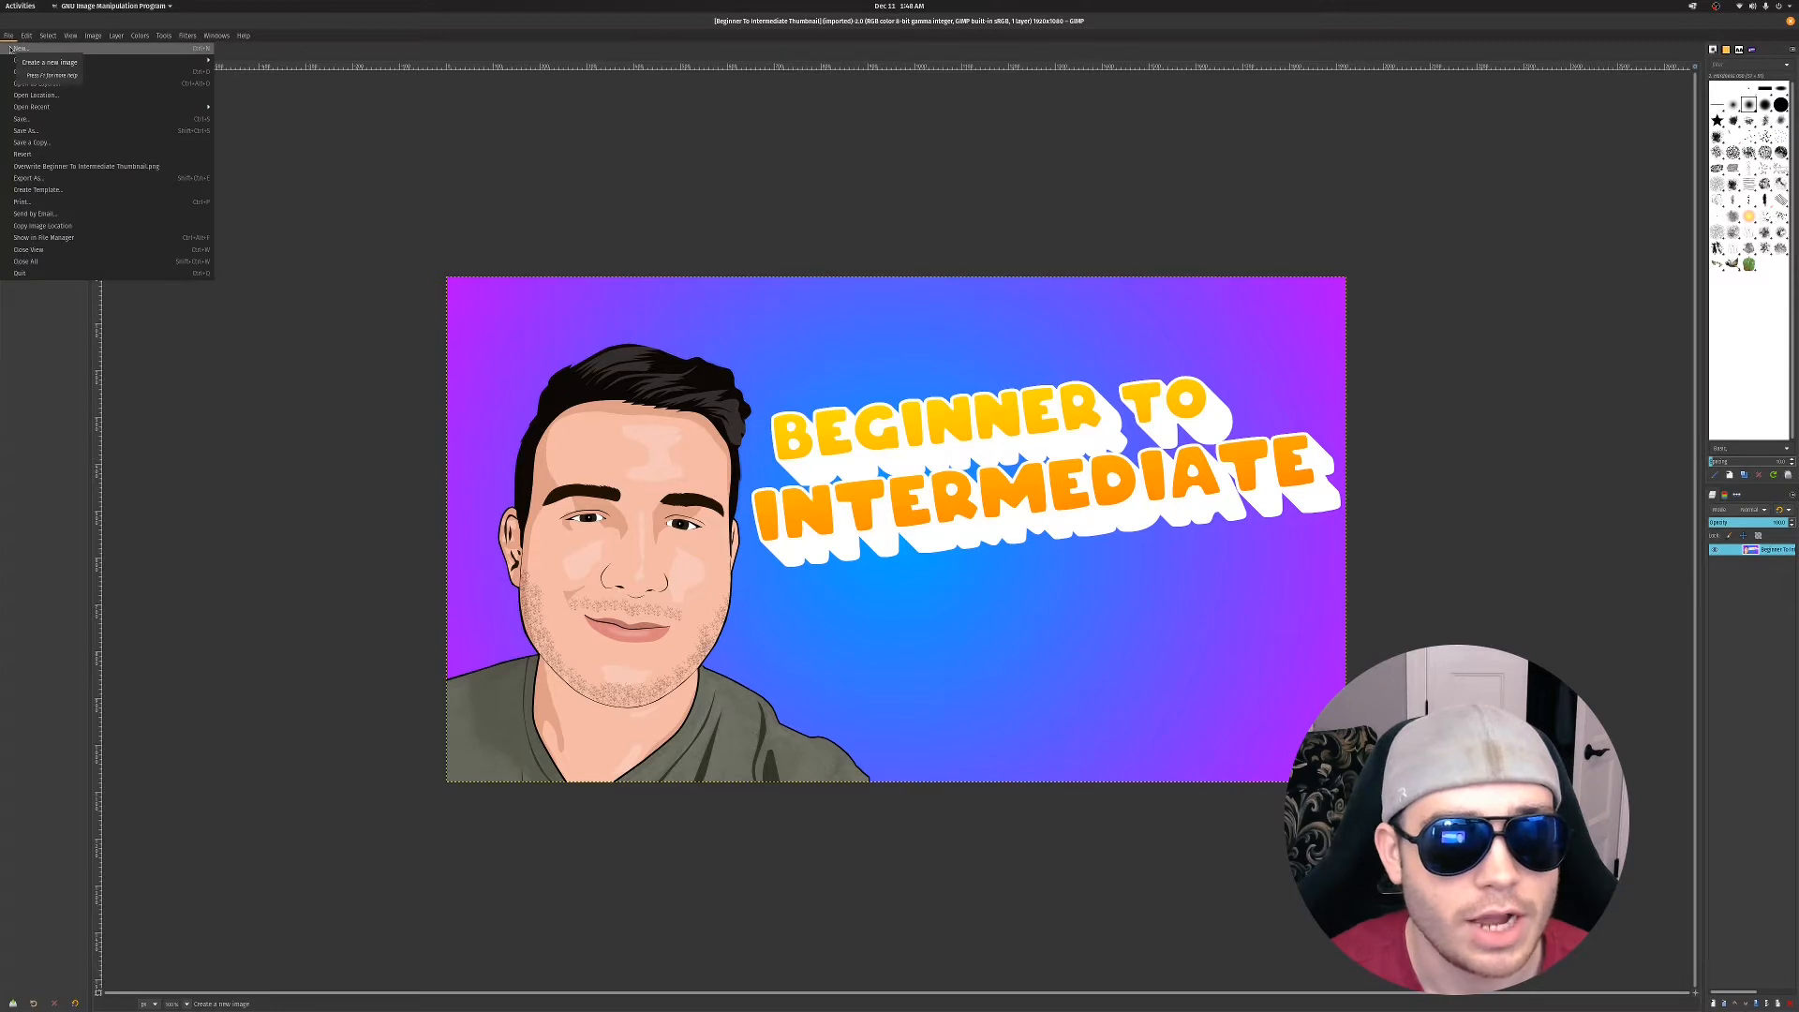
{"action": "left_click", "coordinate": [11, 48]}
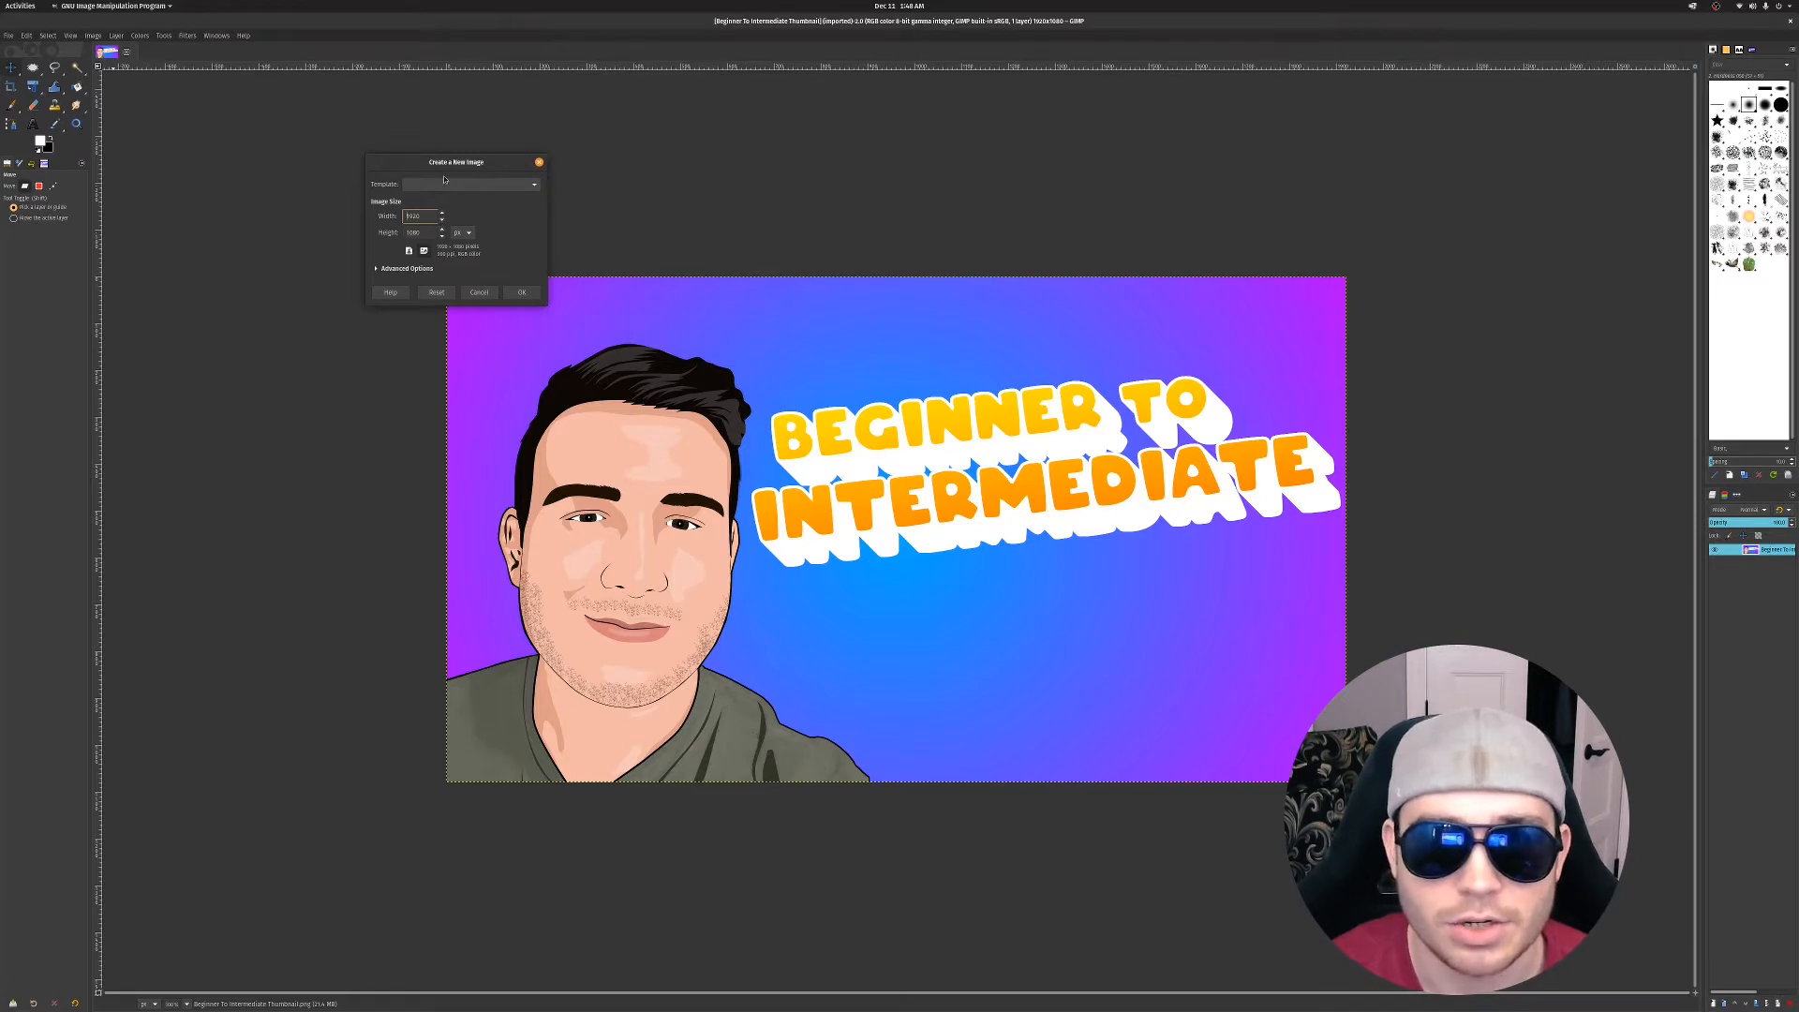
{"action": "left_click_drag", "start_coordinate": [446, 177], "coordinate": [261, 147]}
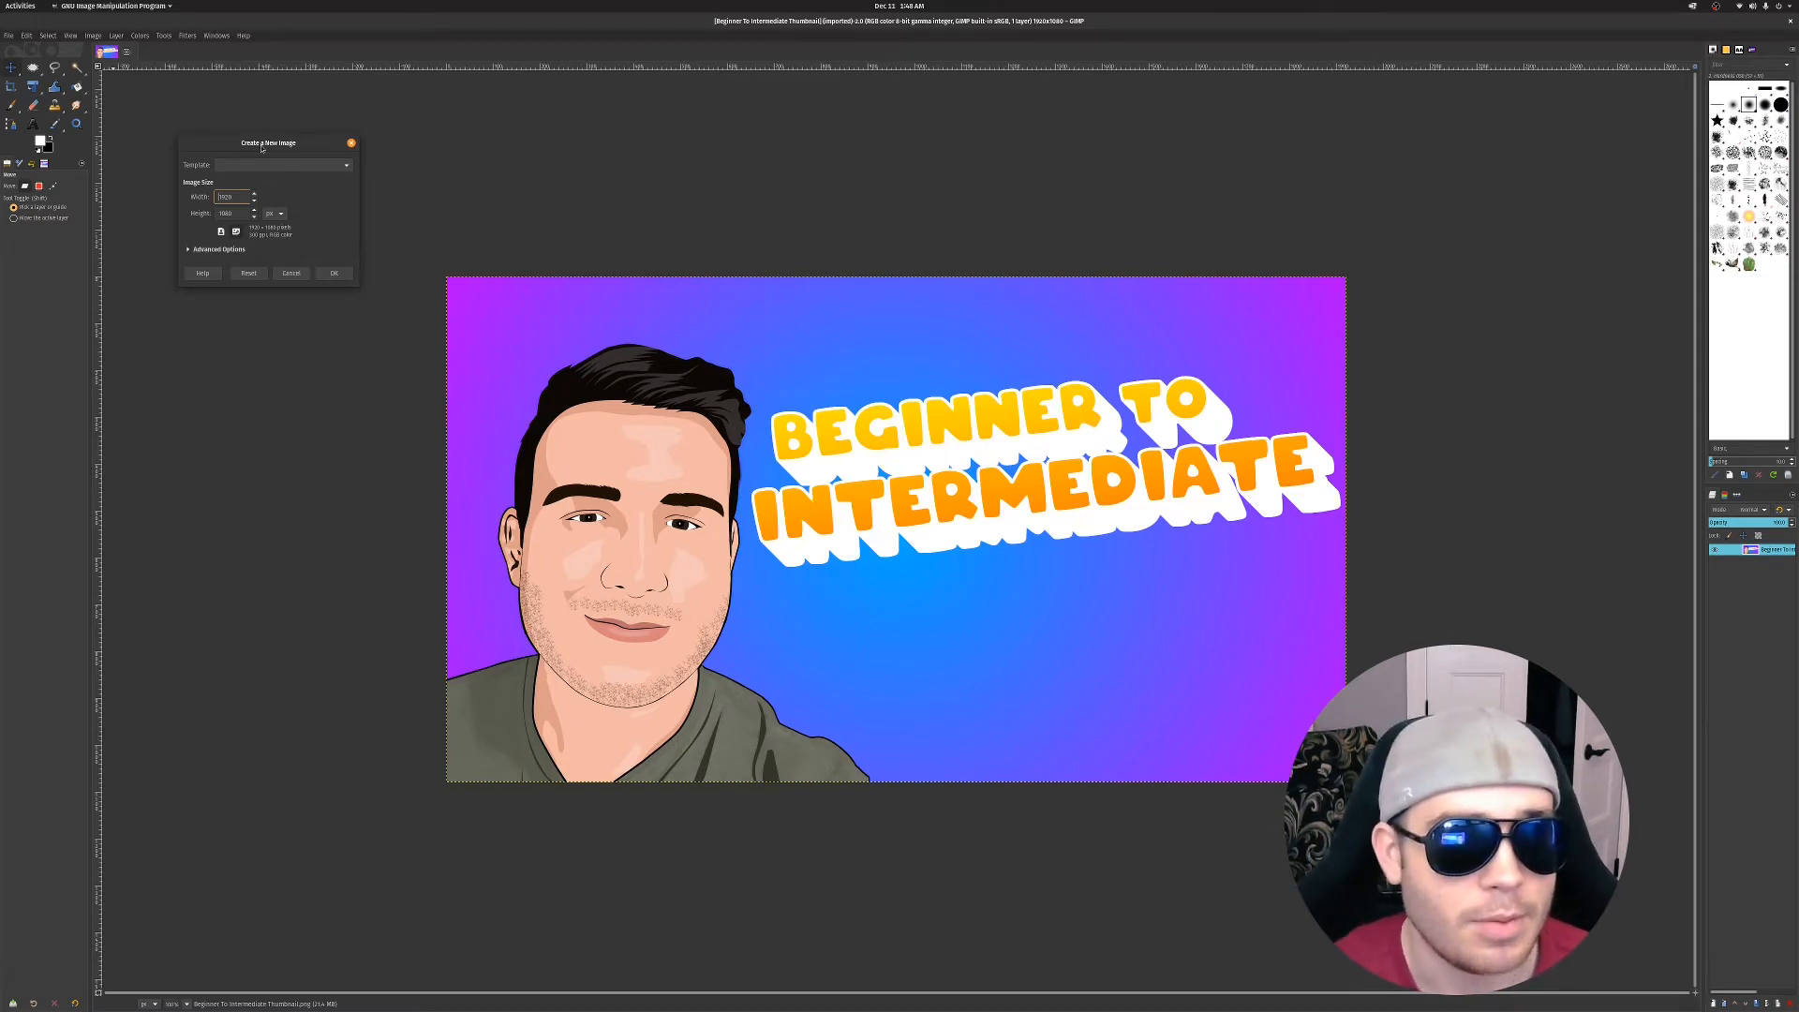
{"action": "left_click_drag", "start_coordinate": [261, 147], "coordinate": [247, 145]}
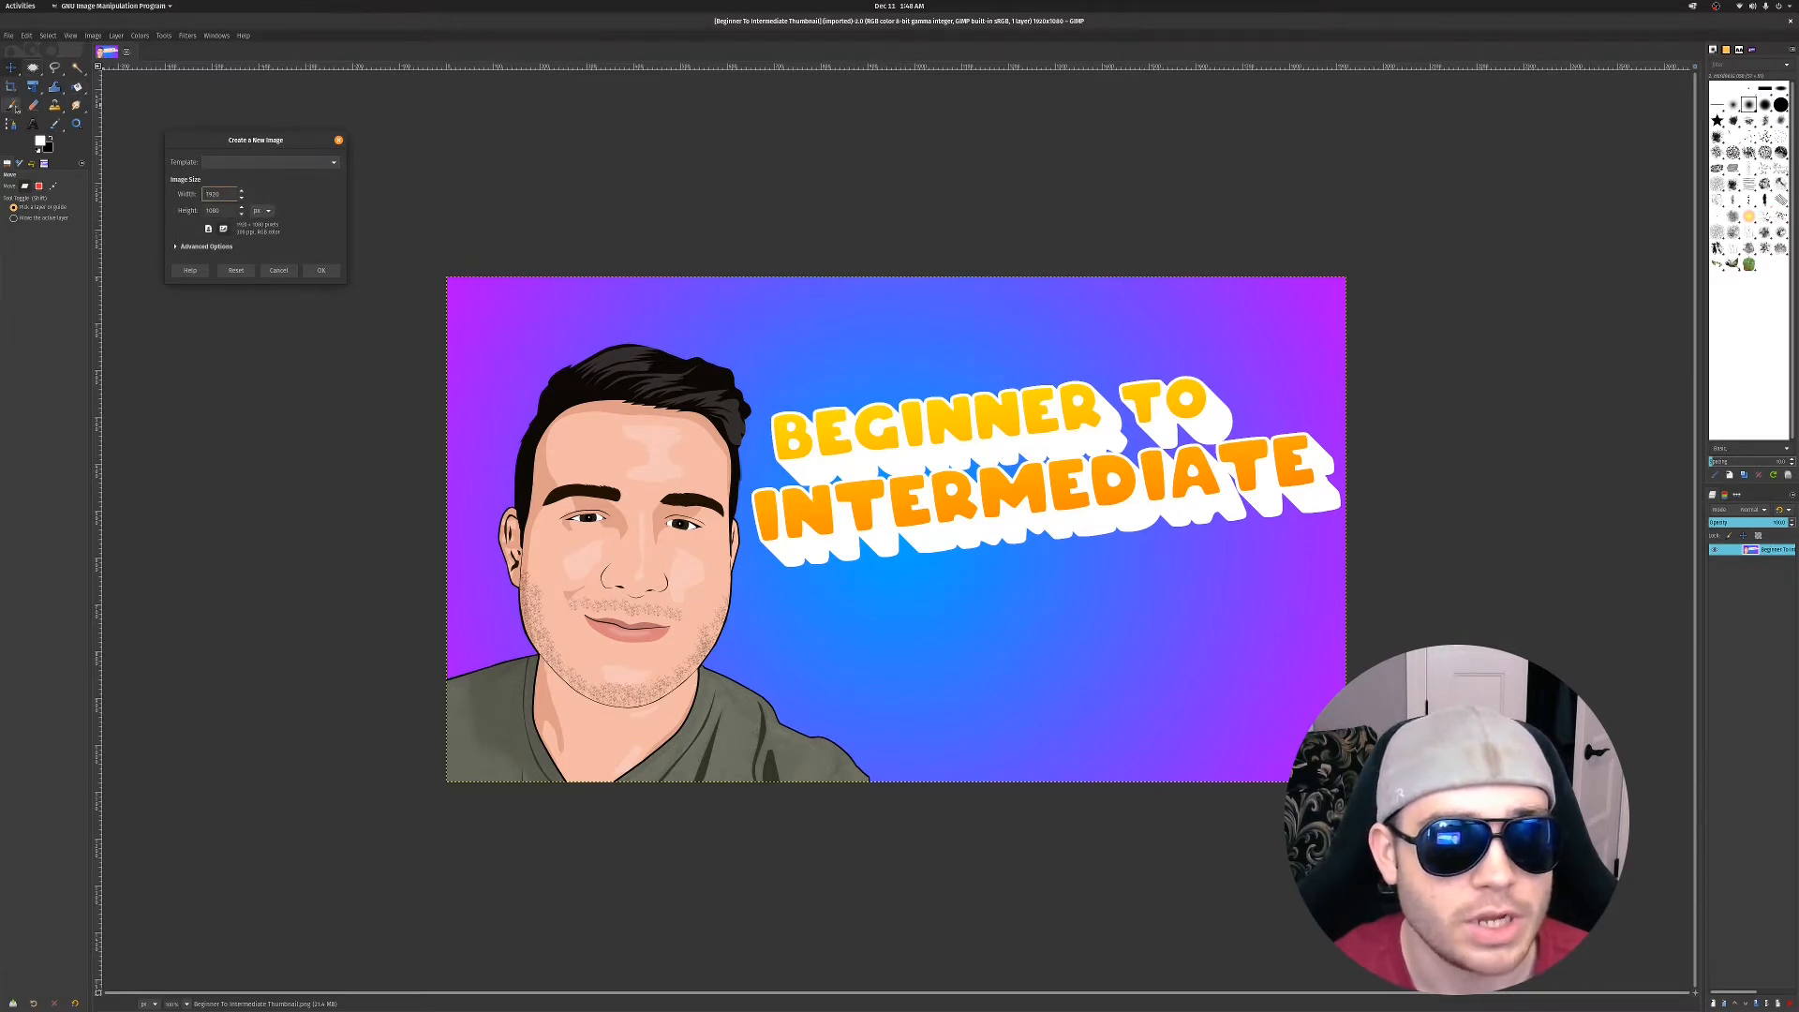
{"action": "left_click", "coordinate": [339, 140]}
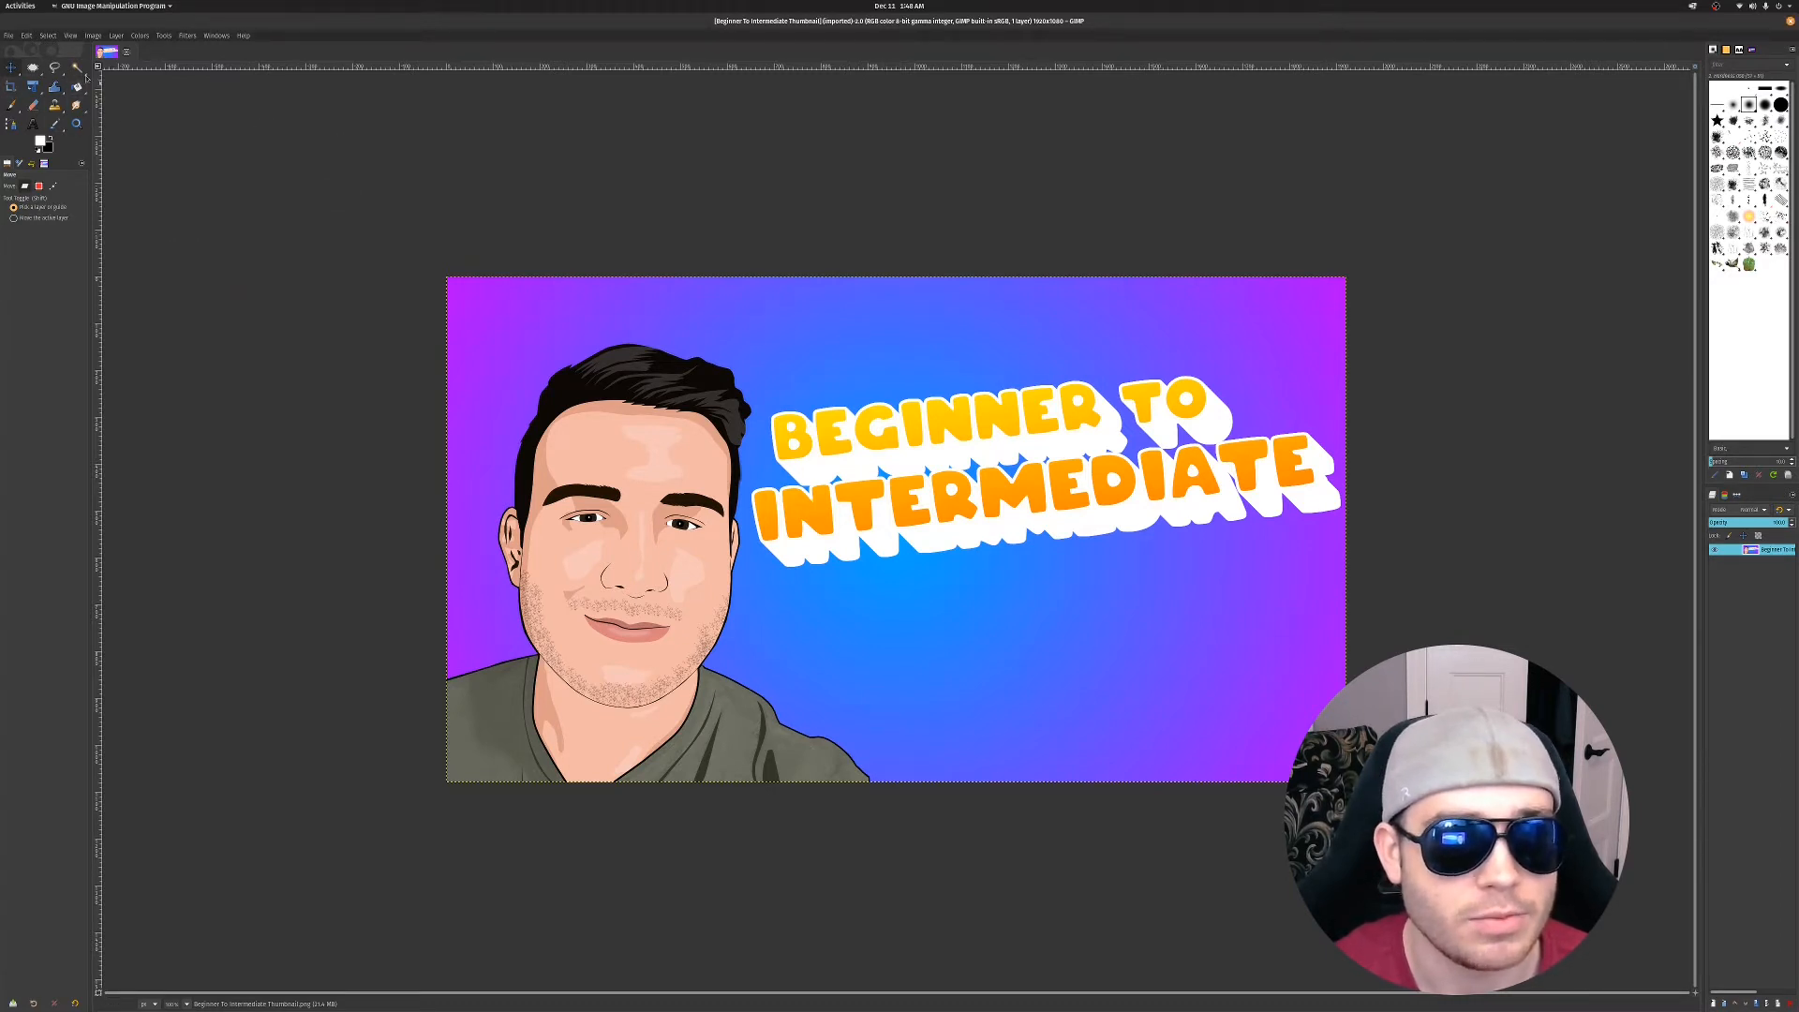
Preview the Symbolic icon theme in the preferences, and switch back to the Color icon theme
{"action": "left_click", "coordinate": [50, 37]}
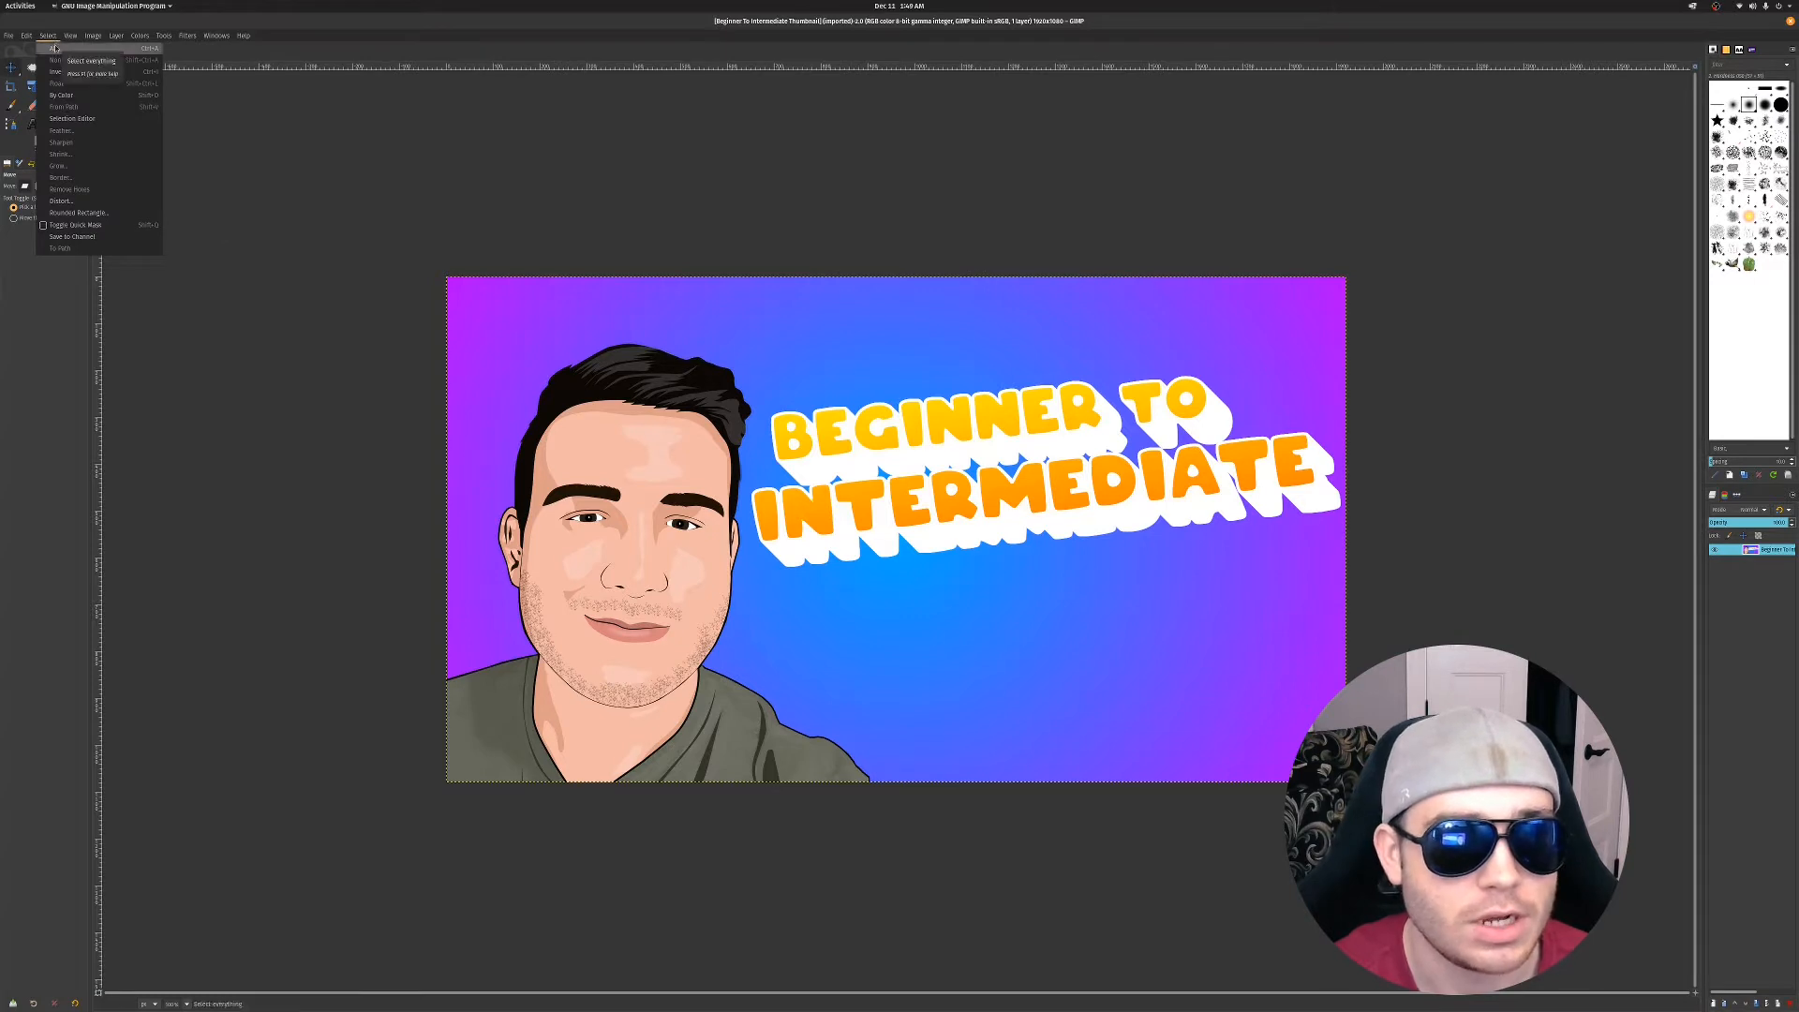
{"action": "mouse_move", "coordinate": [22, 38]}
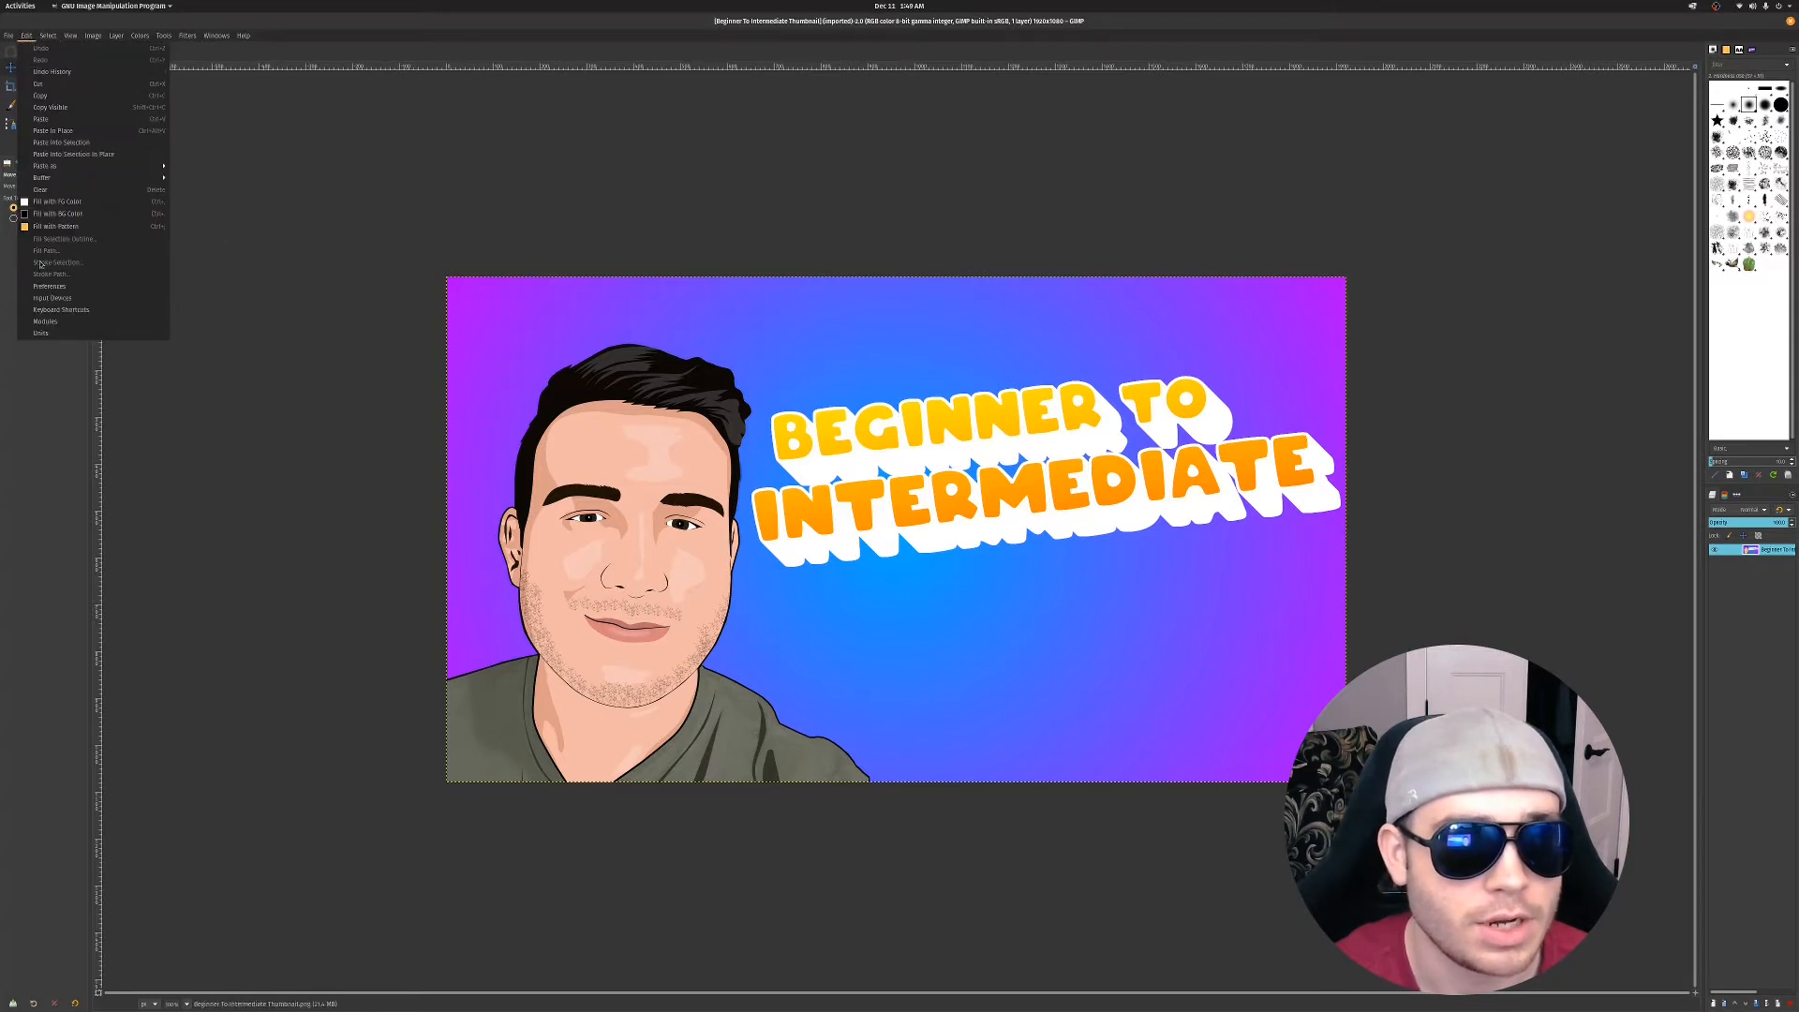
{"action": "left_click", "coordinate": [47, 286]}
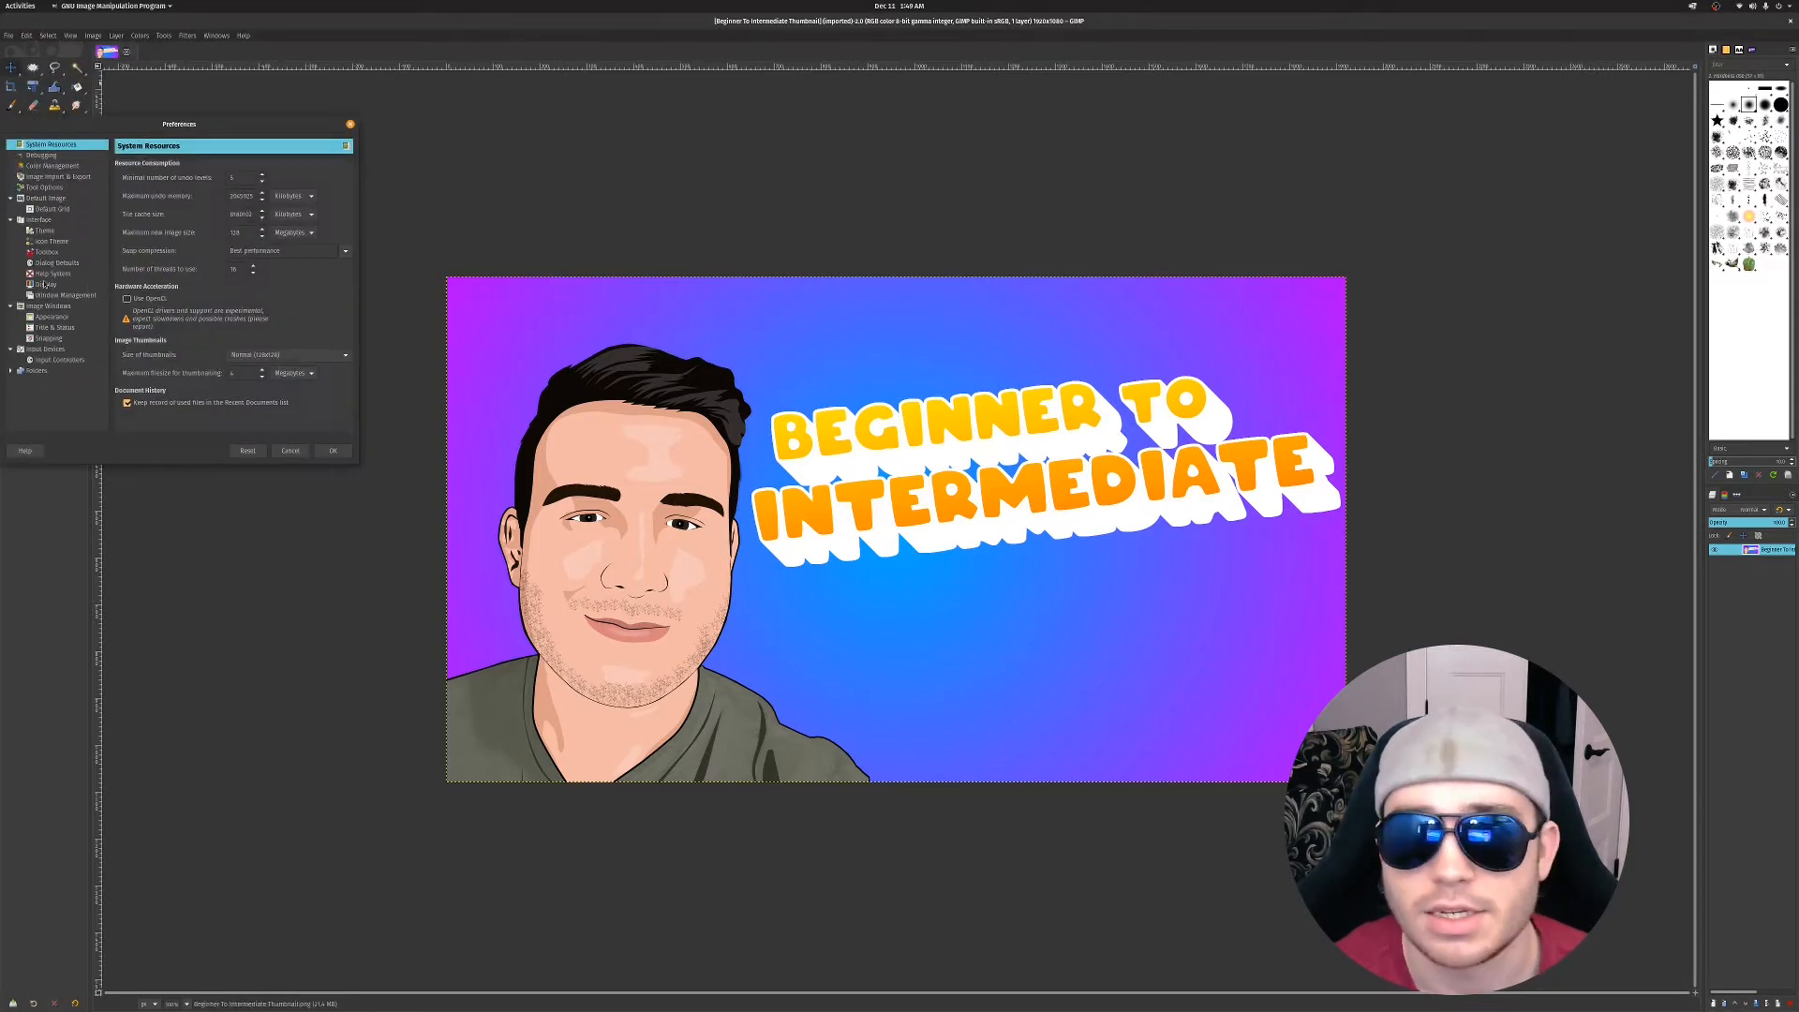
{"action": "left_click_drag", "start_coordinate": [105, 135], "coordinate": [387, 169]}
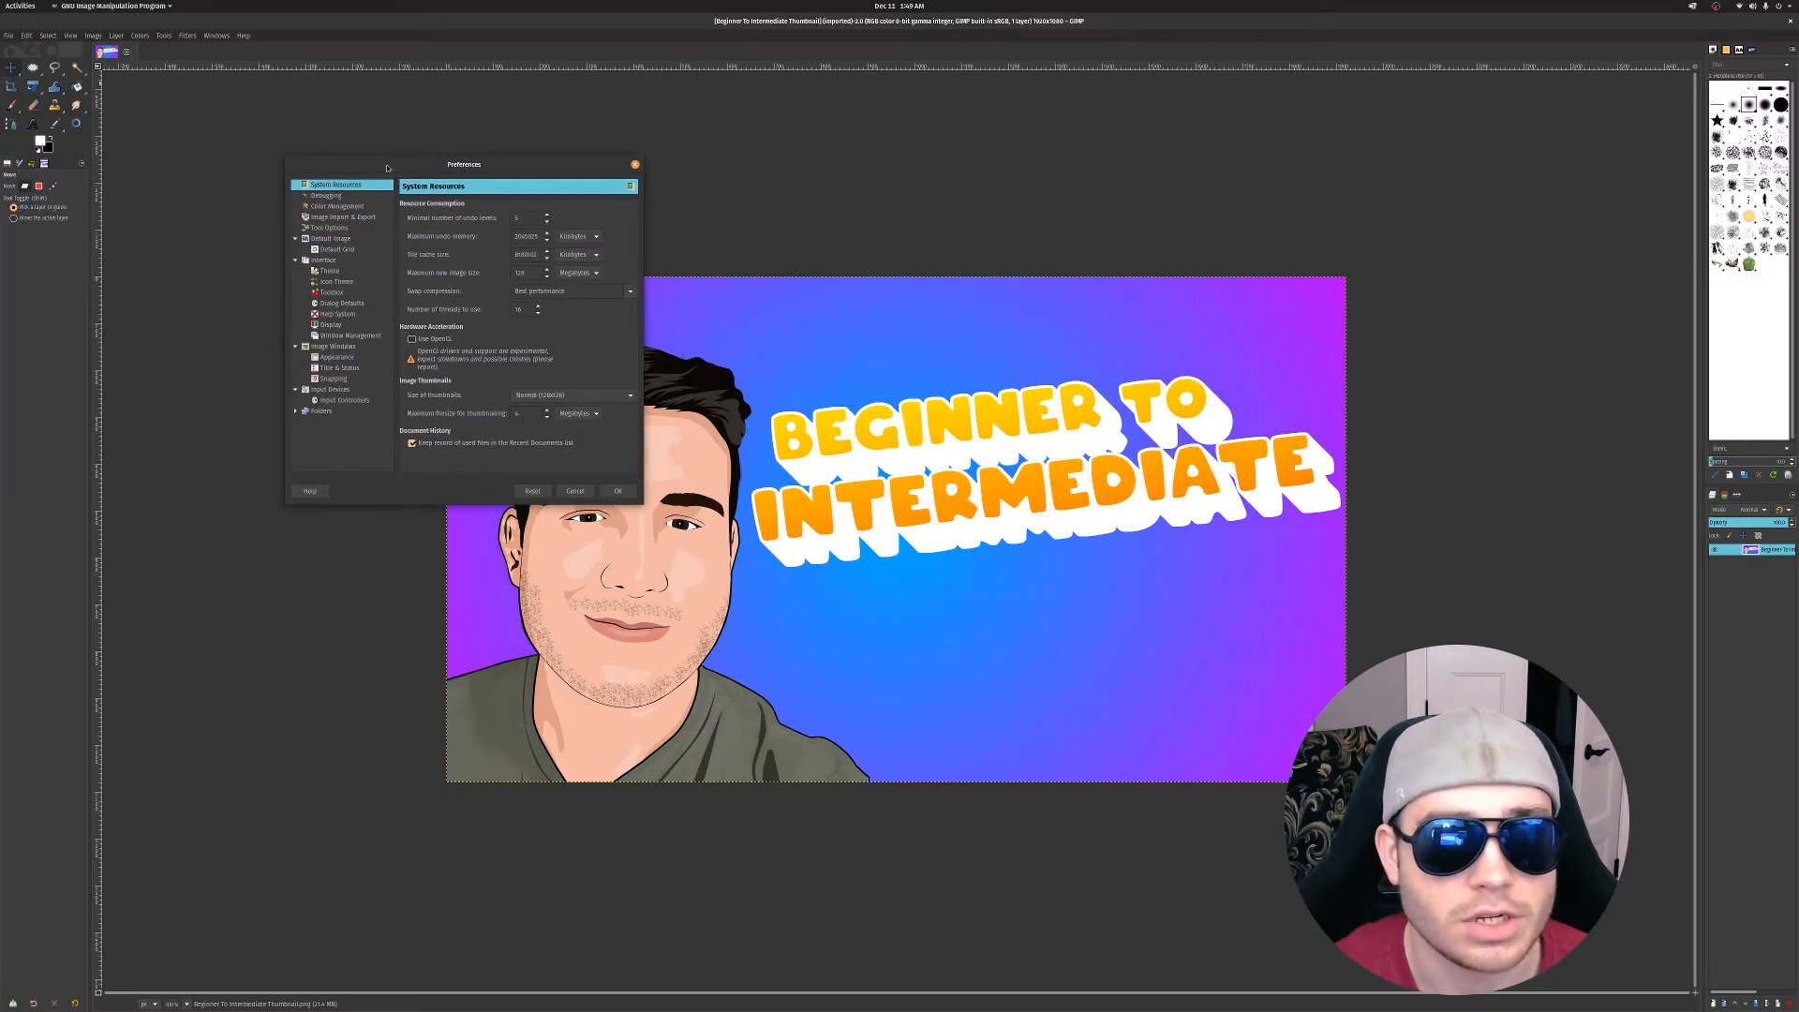
{"action": "left_click", "coordinate": [327, 282]}
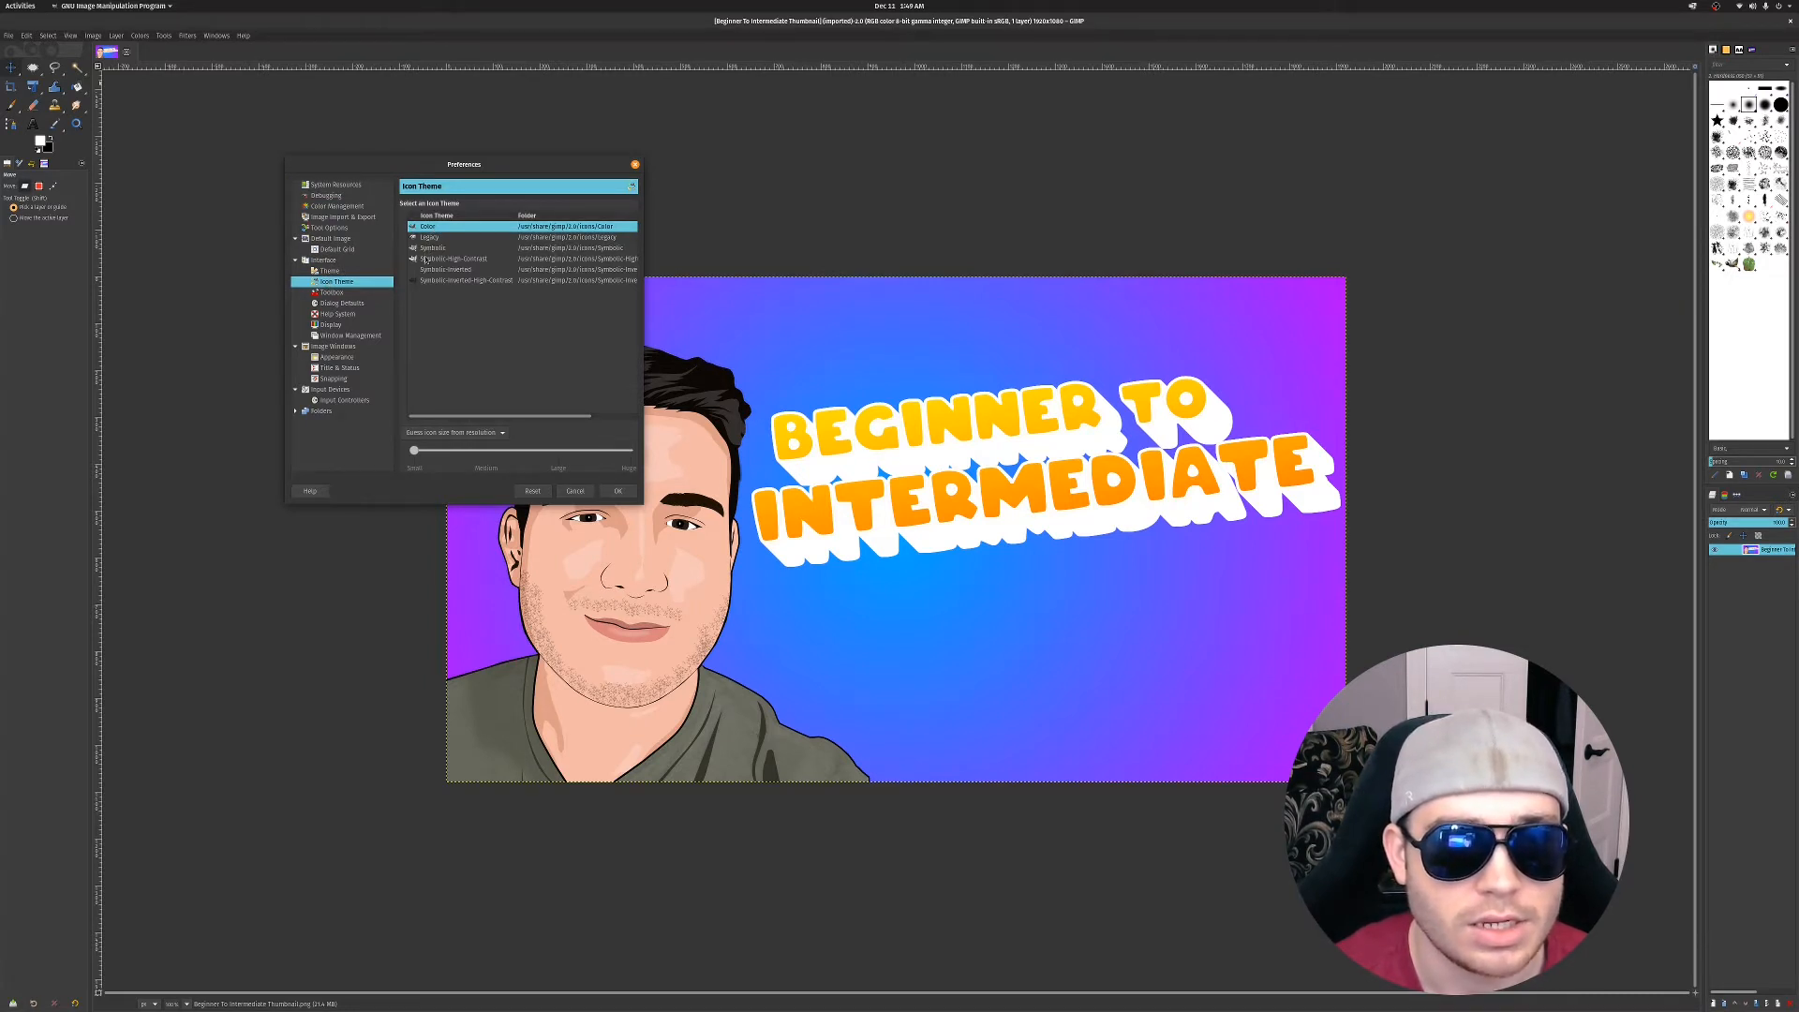
{"action": "left_click", "coordinate": [431, 248]}
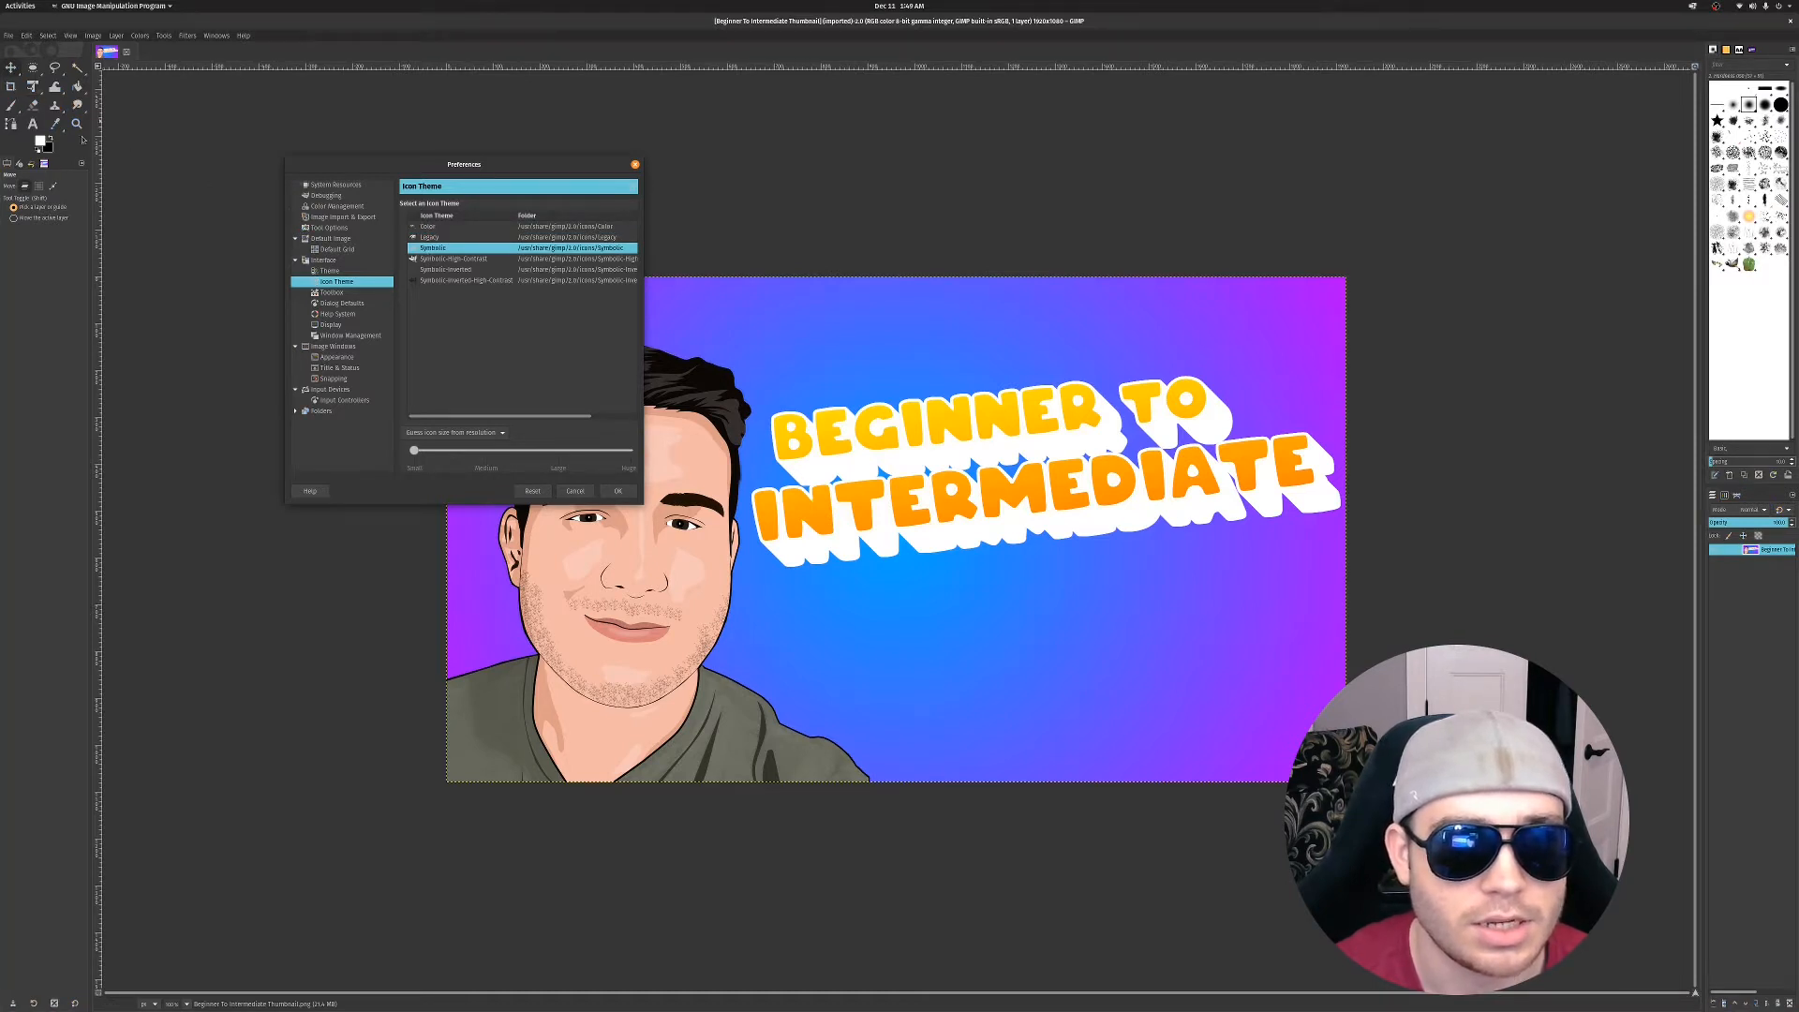
{"action": "left_click", "coordinate": [460, 228]}
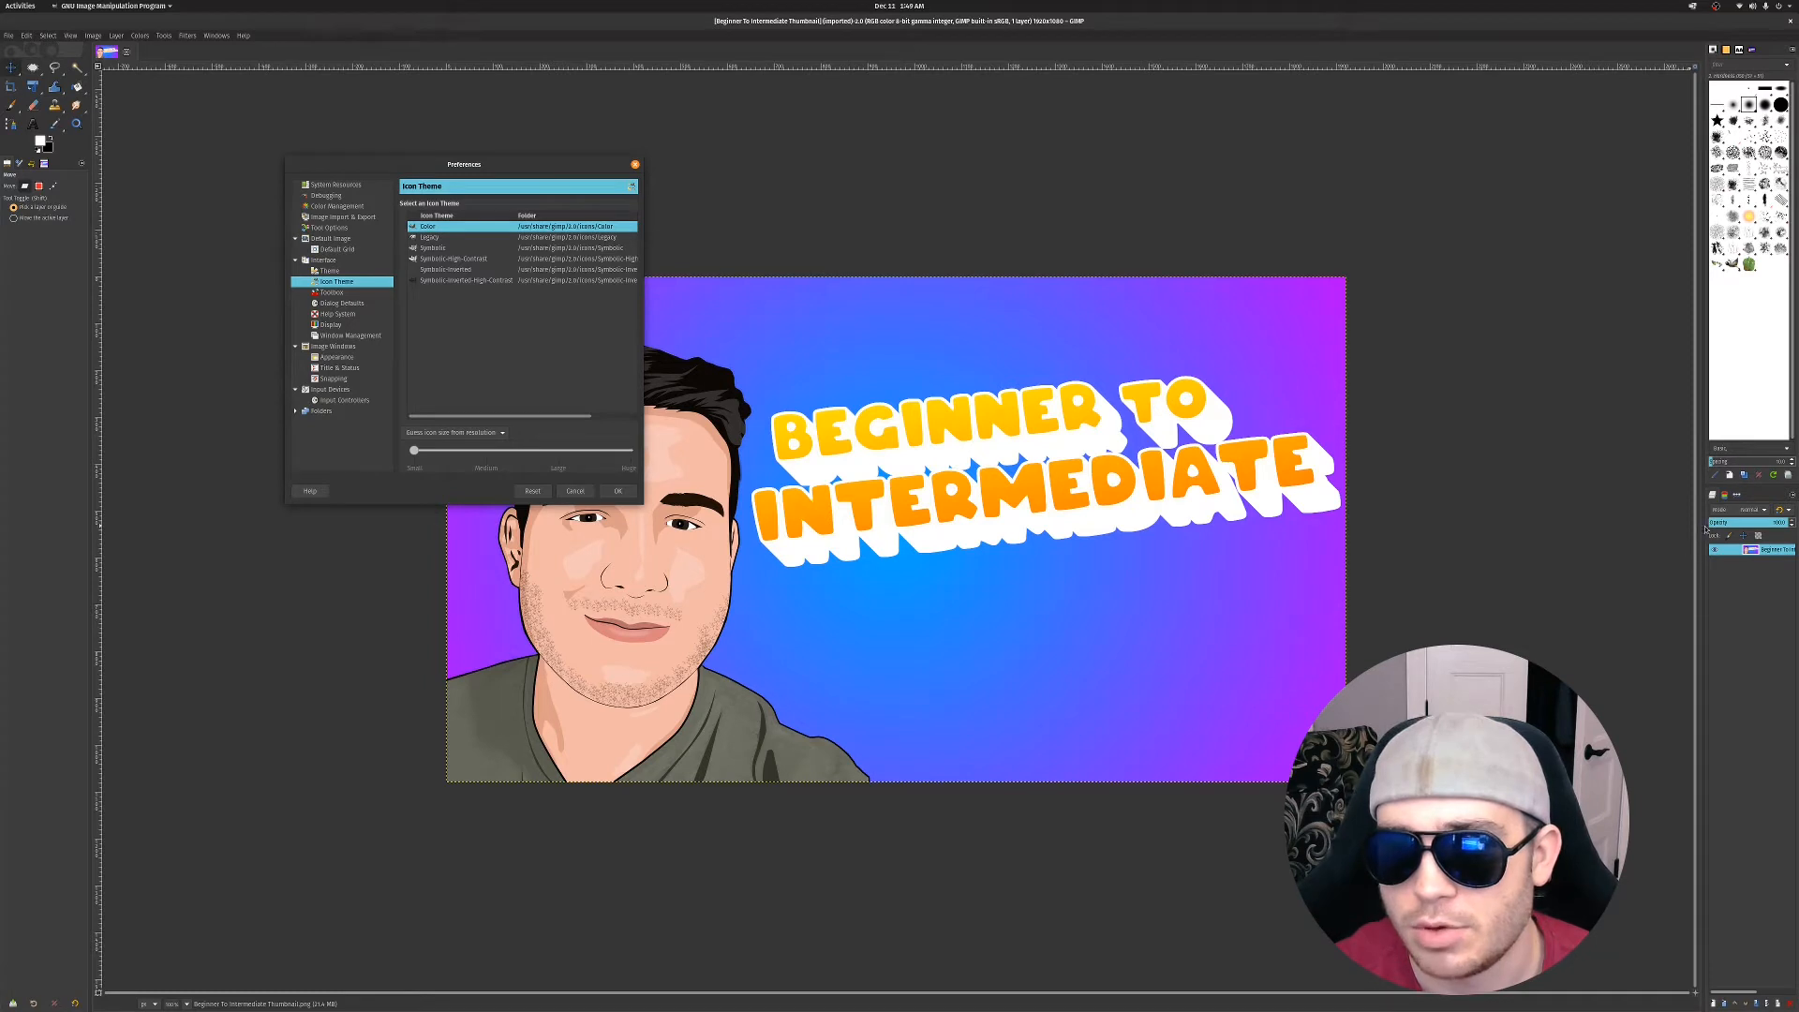
Widen the dock holding the brushes and layers, check the interface Theme settings and accept the preferences
{"action": "left_click_drag", "start_coordinate": [1700, 532], "coordinate": [1657, 614]}
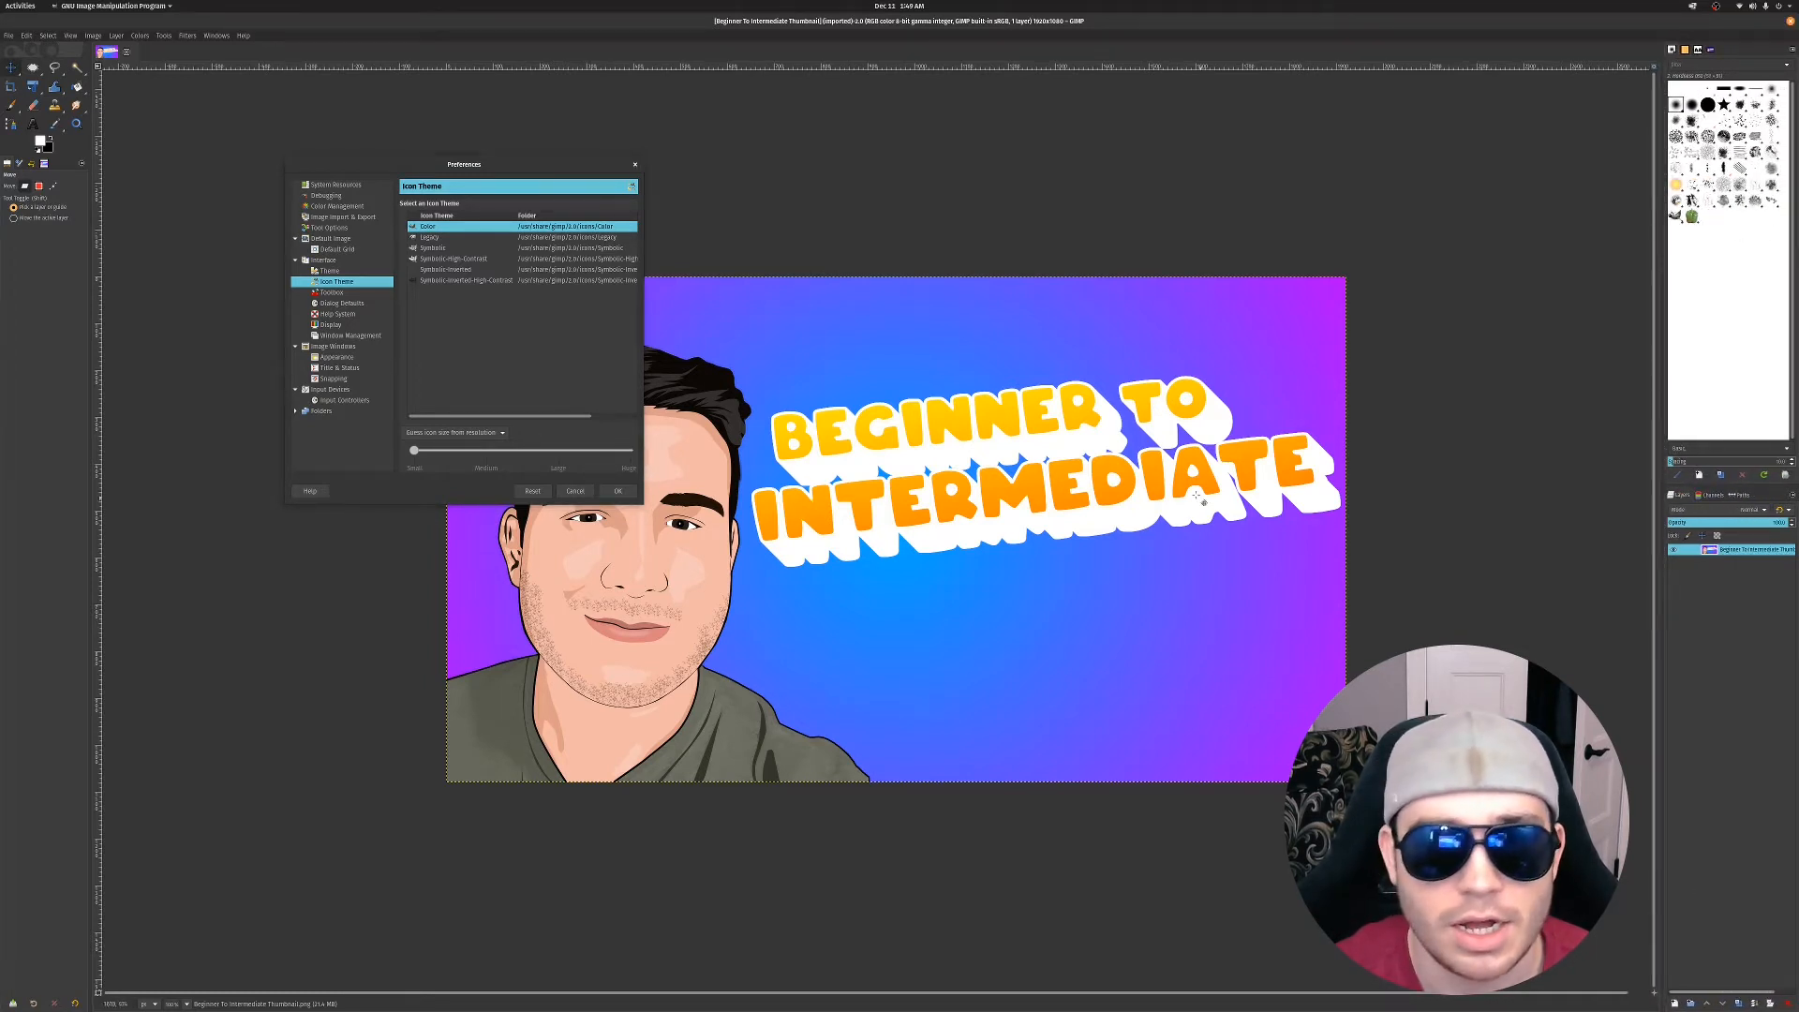
{"action": "left_click", "coordinate": [329, 271]}
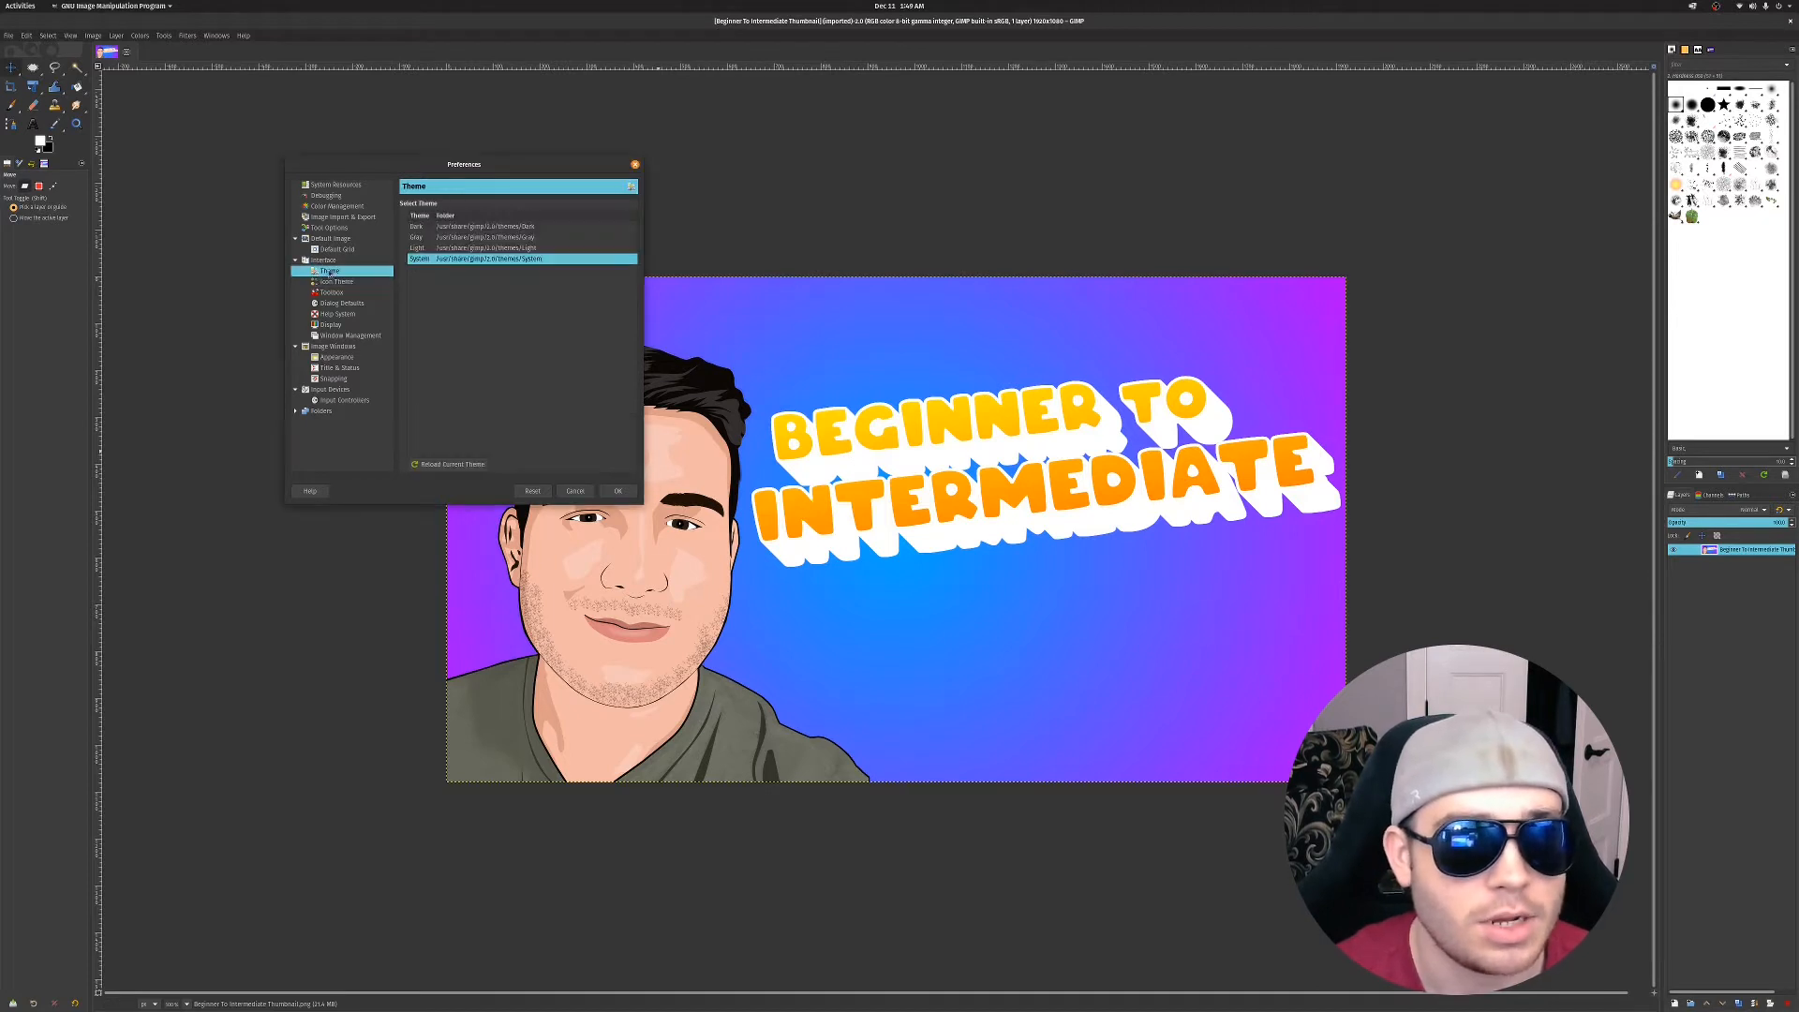
{"action": "left_click", "coordinate": [617, 491]}
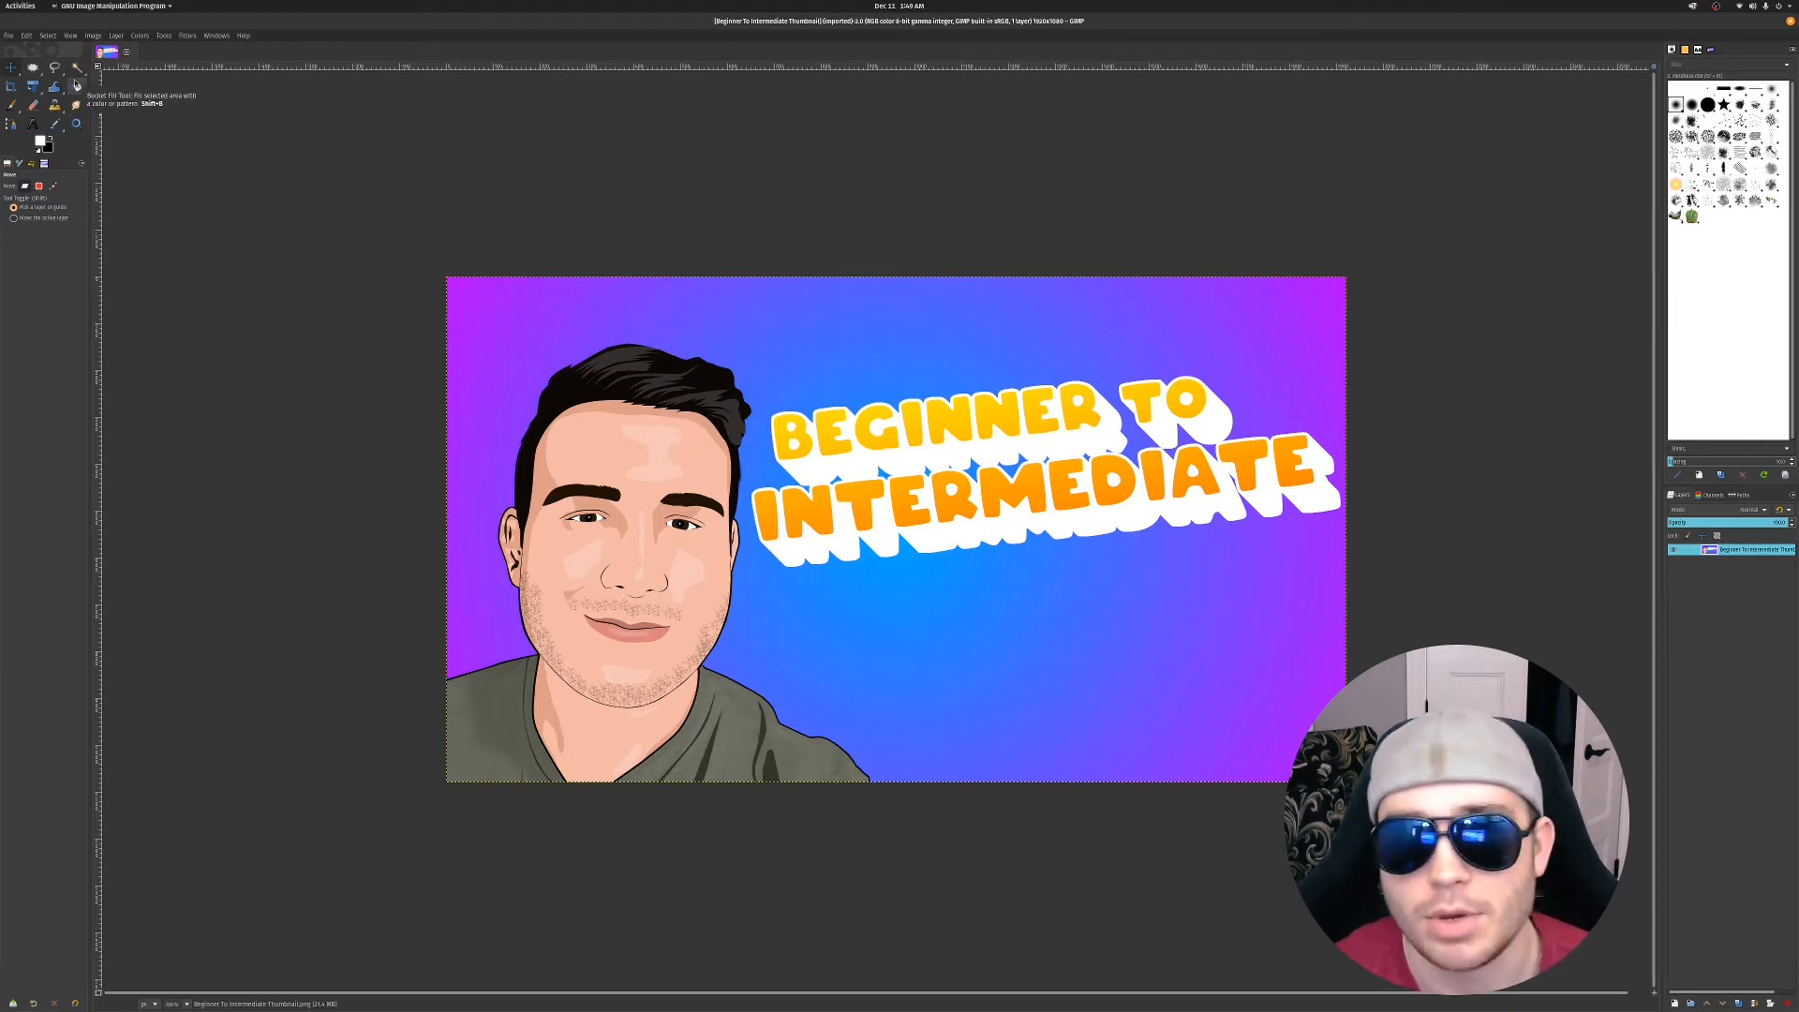
Create a new 1920 × 1080 px image and bucket-fill its background with white
{"action": "left_click", "coordinate": [27, 37]}
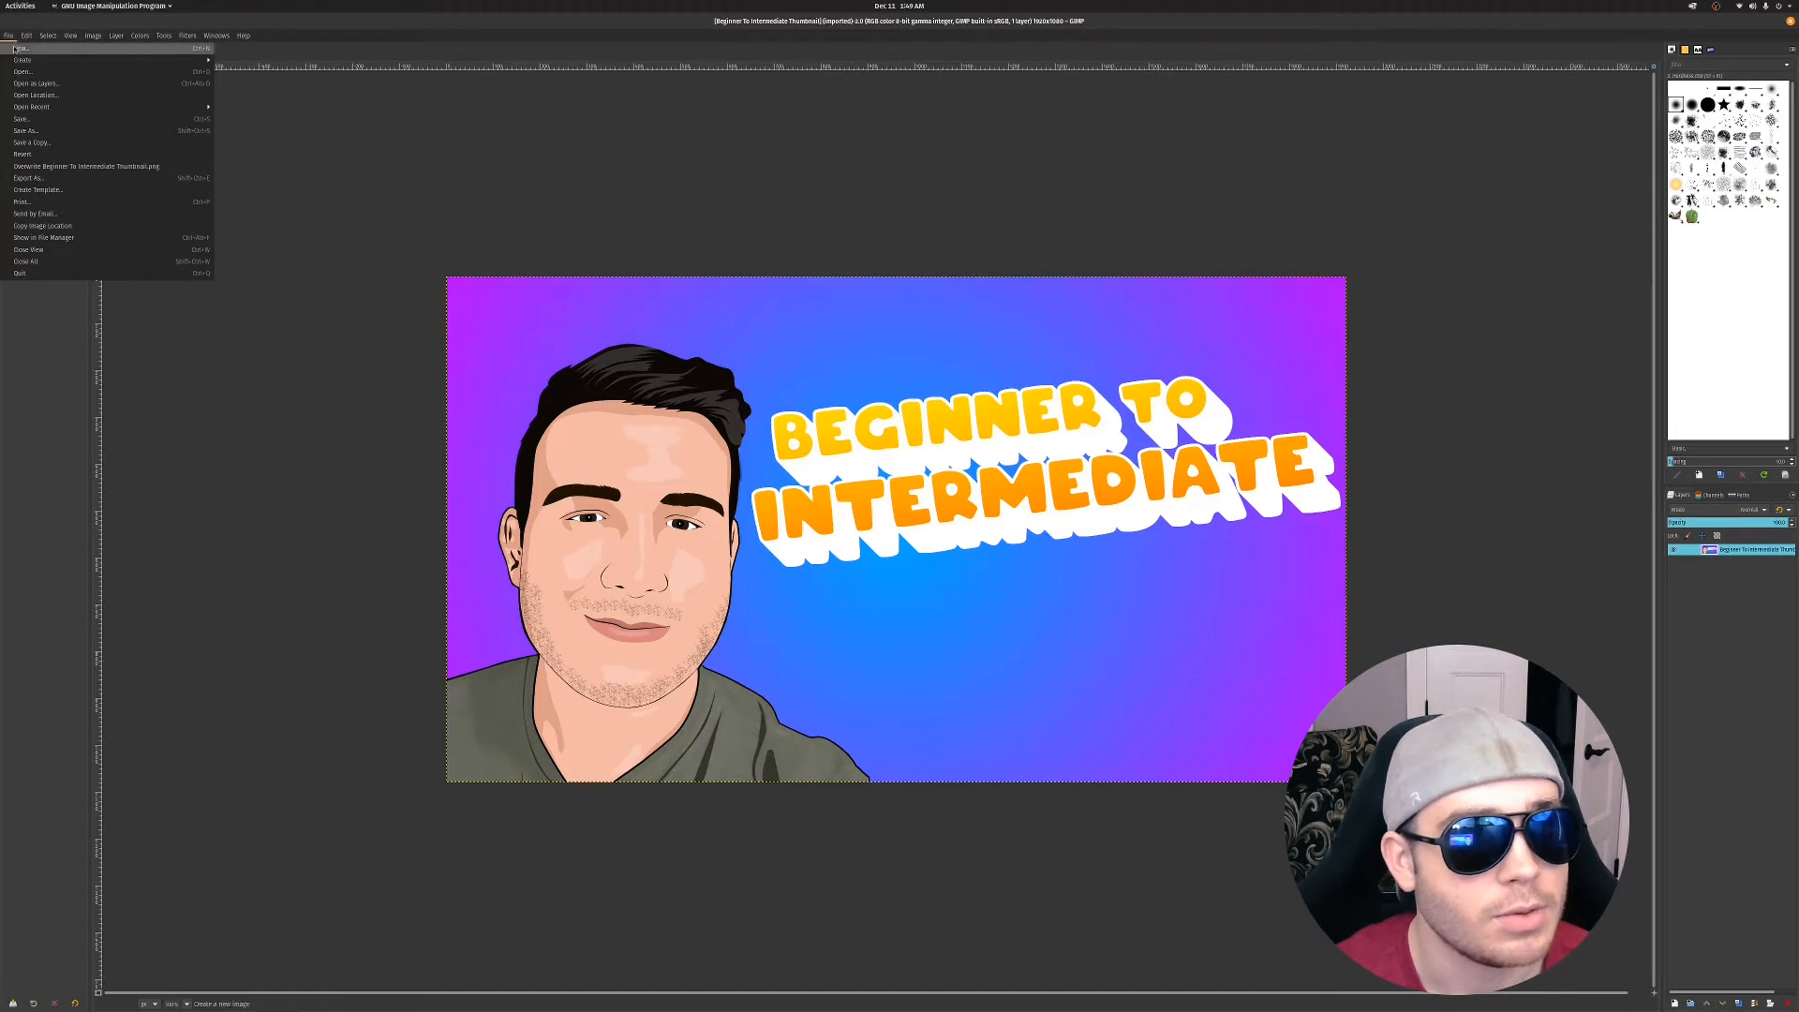
{"action": "left_click", "coordinate": [19, 48]}
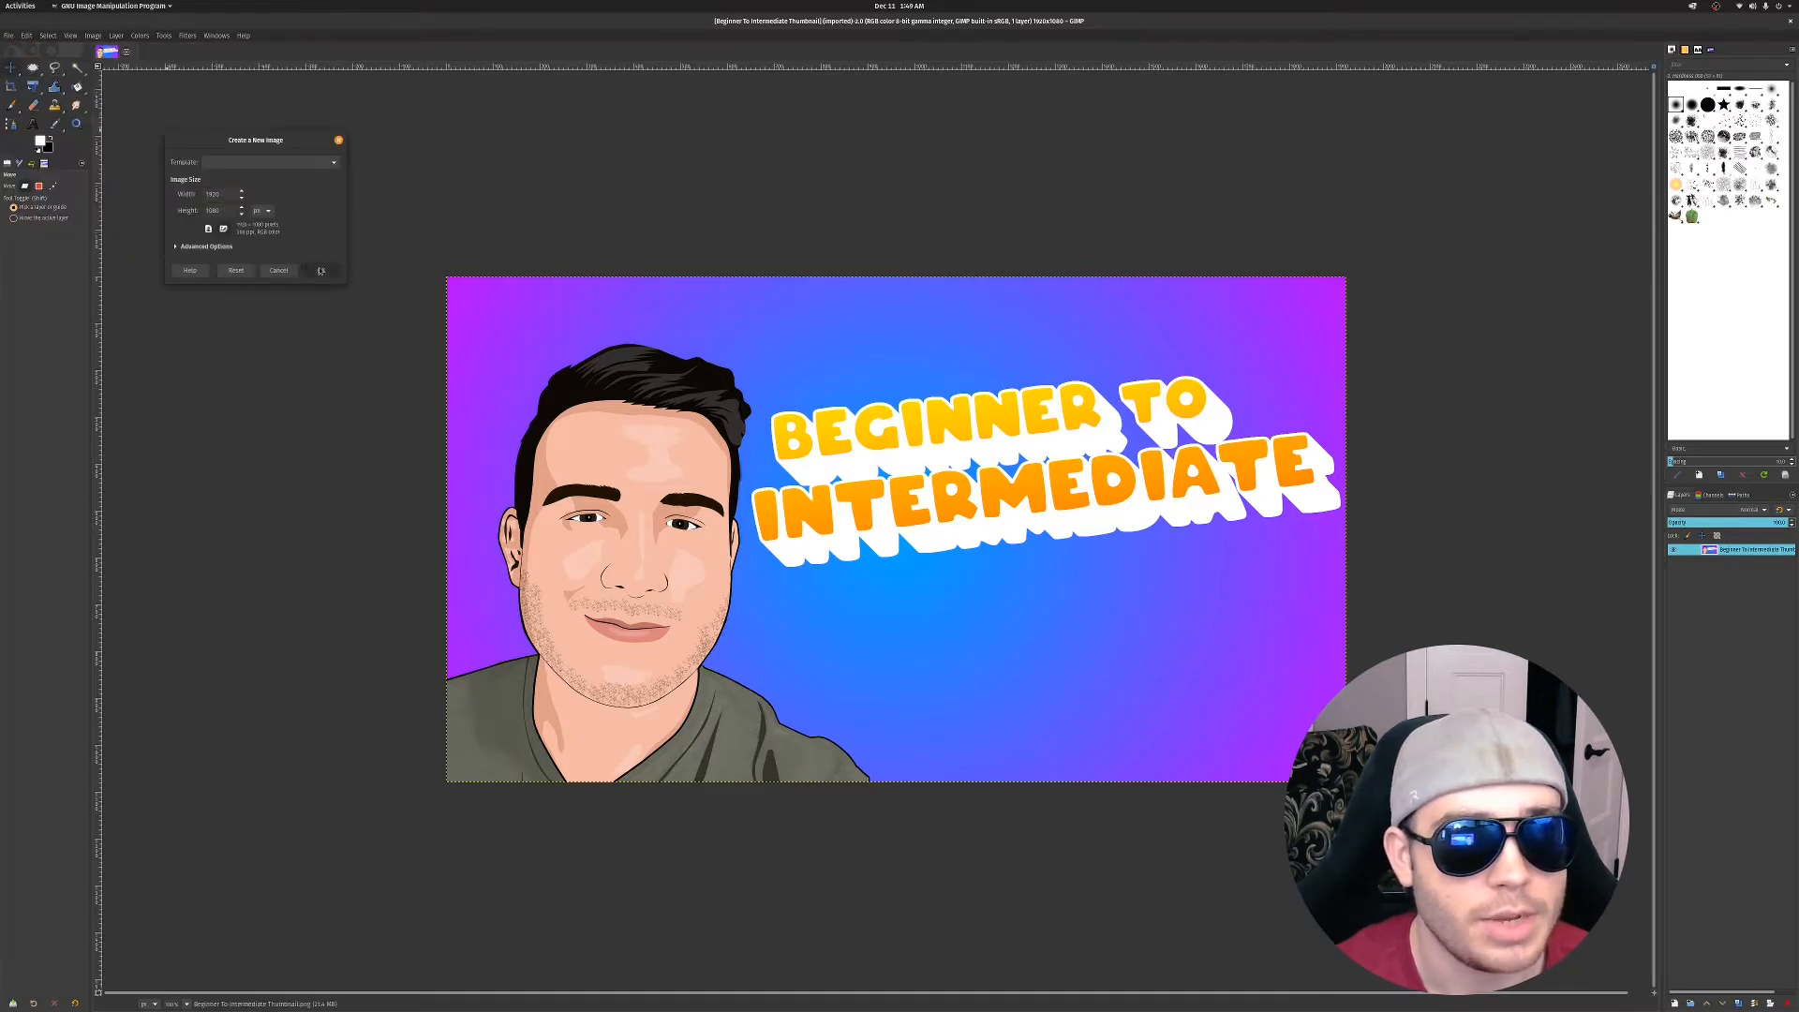
{"action": "left_click", "coordinate": [321, 270]}
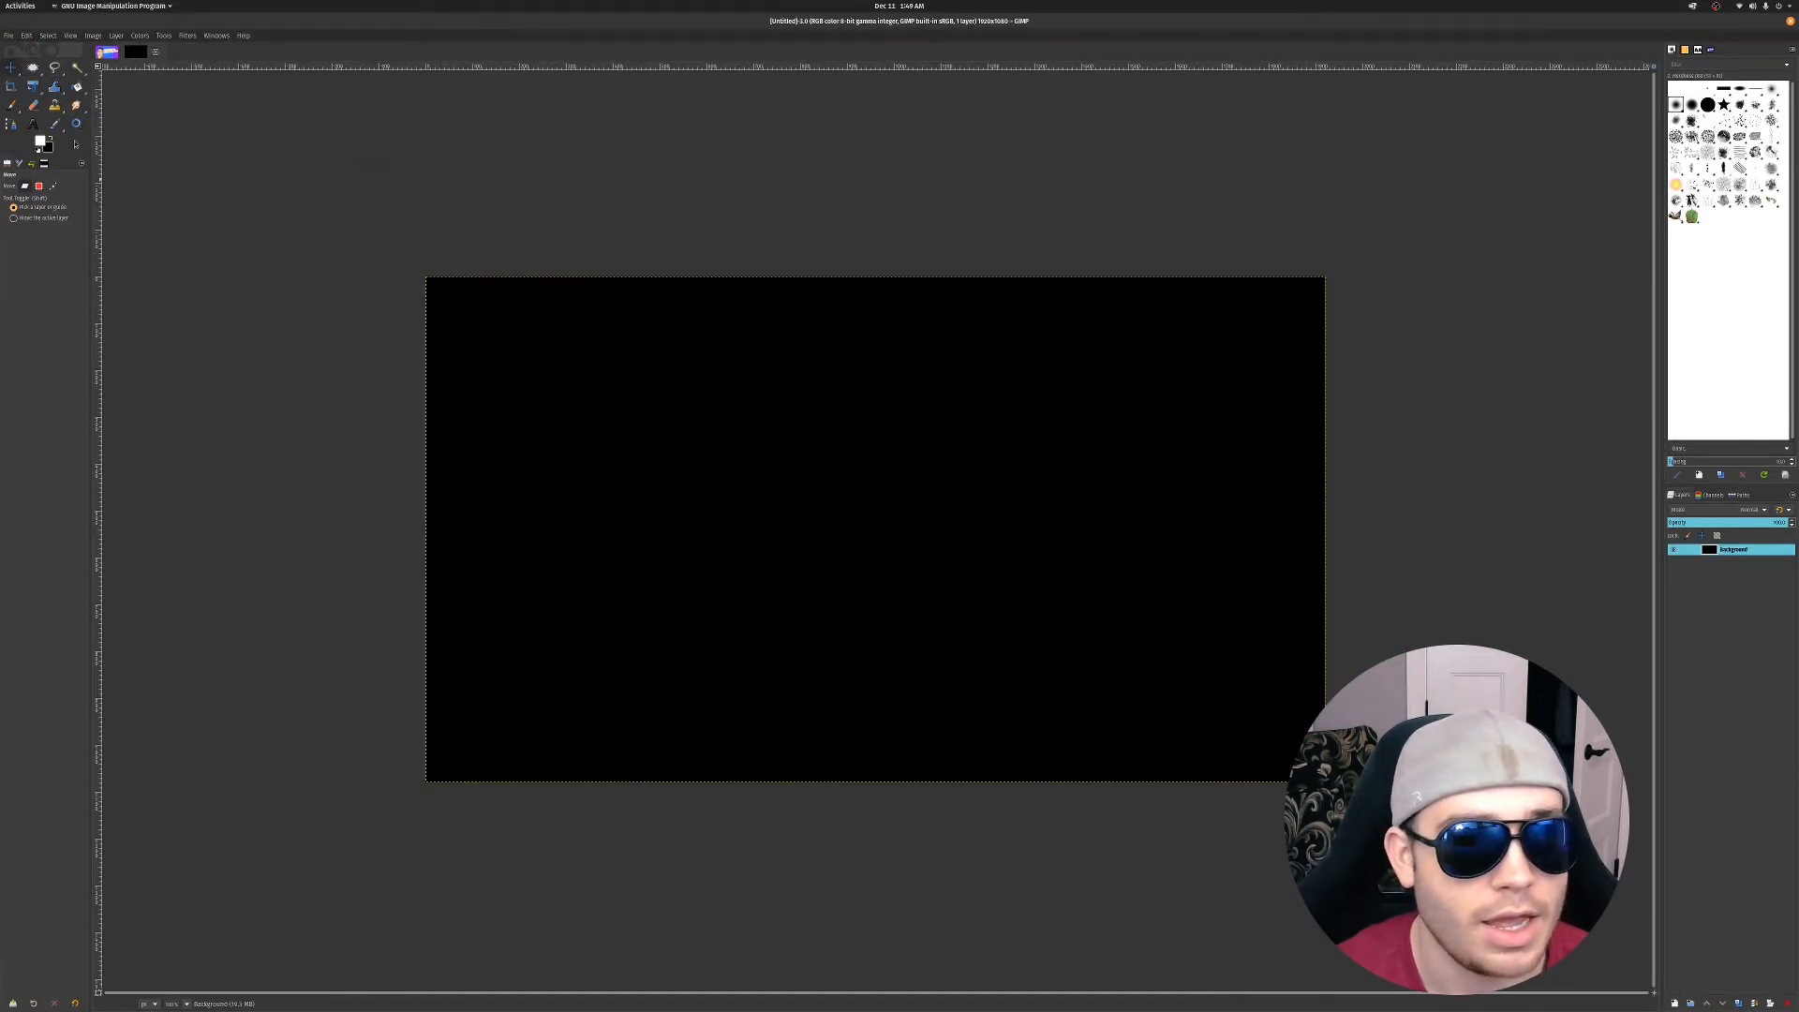
{"action": "left_click", "coordinate": [77, 86]}
{"action": "left_click", "coordinate": [873, 530]}
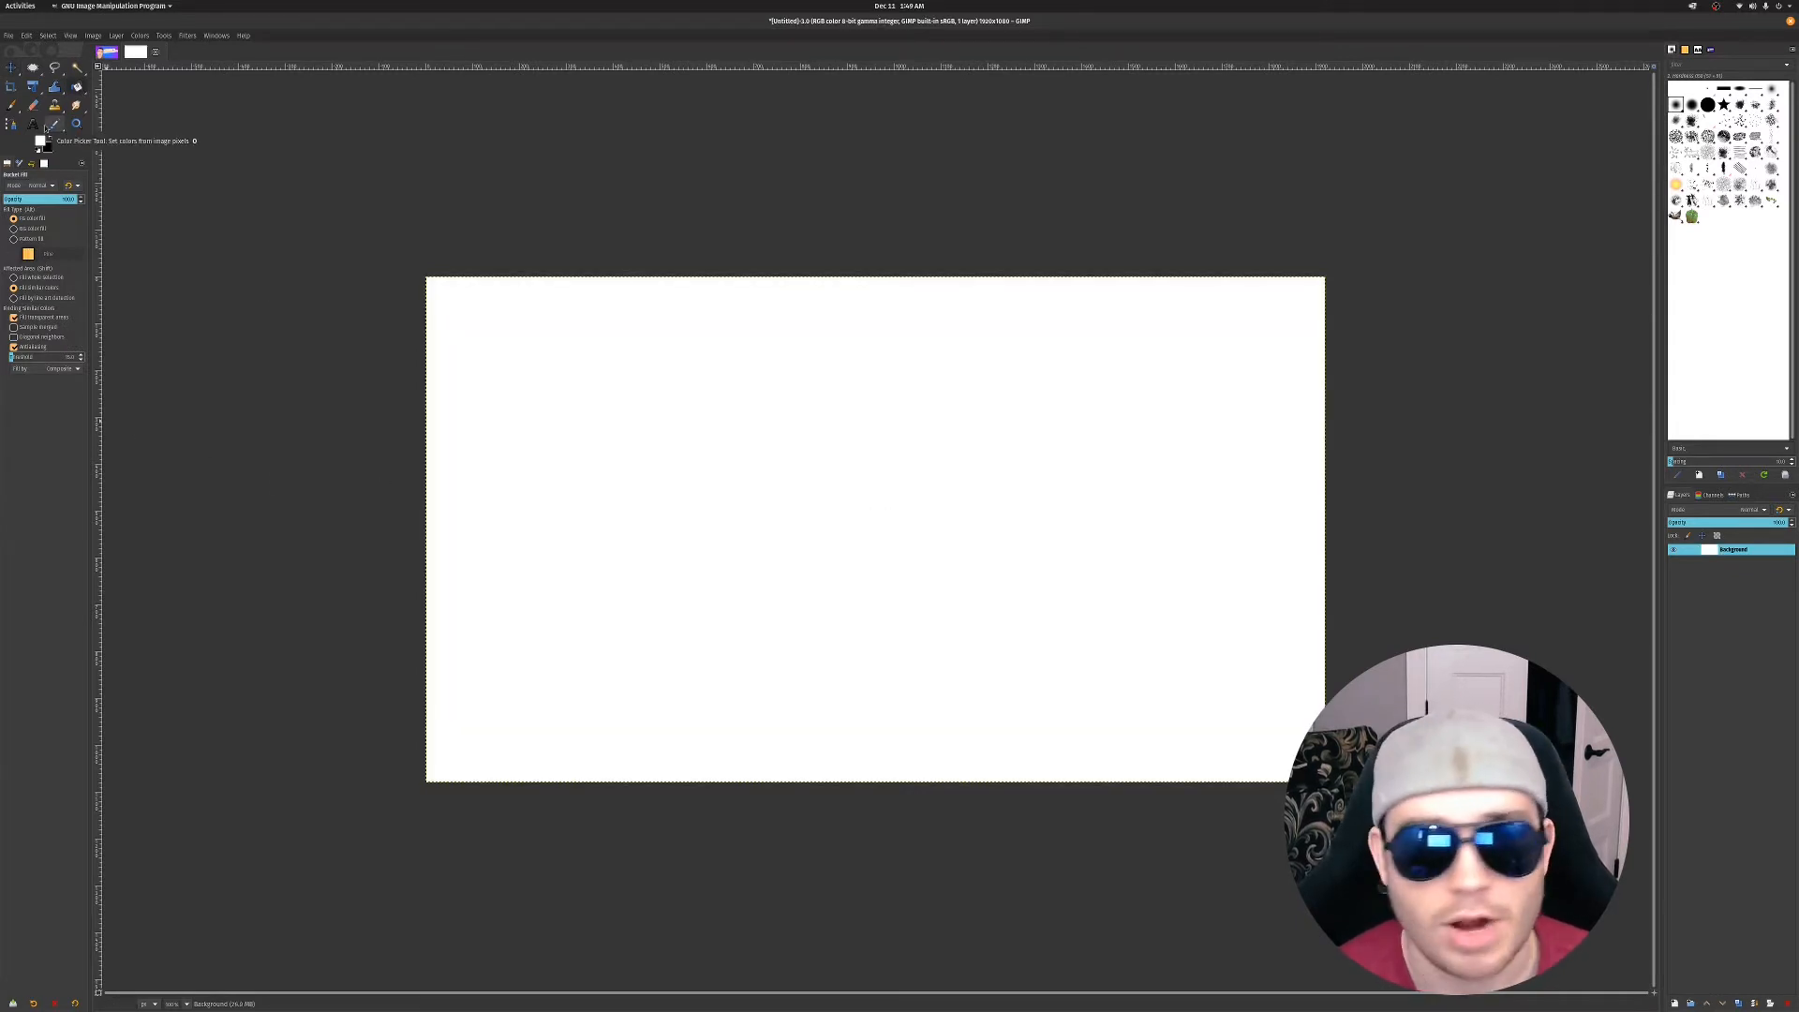
Add a horizontal guide by percent at 50% of the image height
{"action": "left_click", "coordinate": [47, 35]}
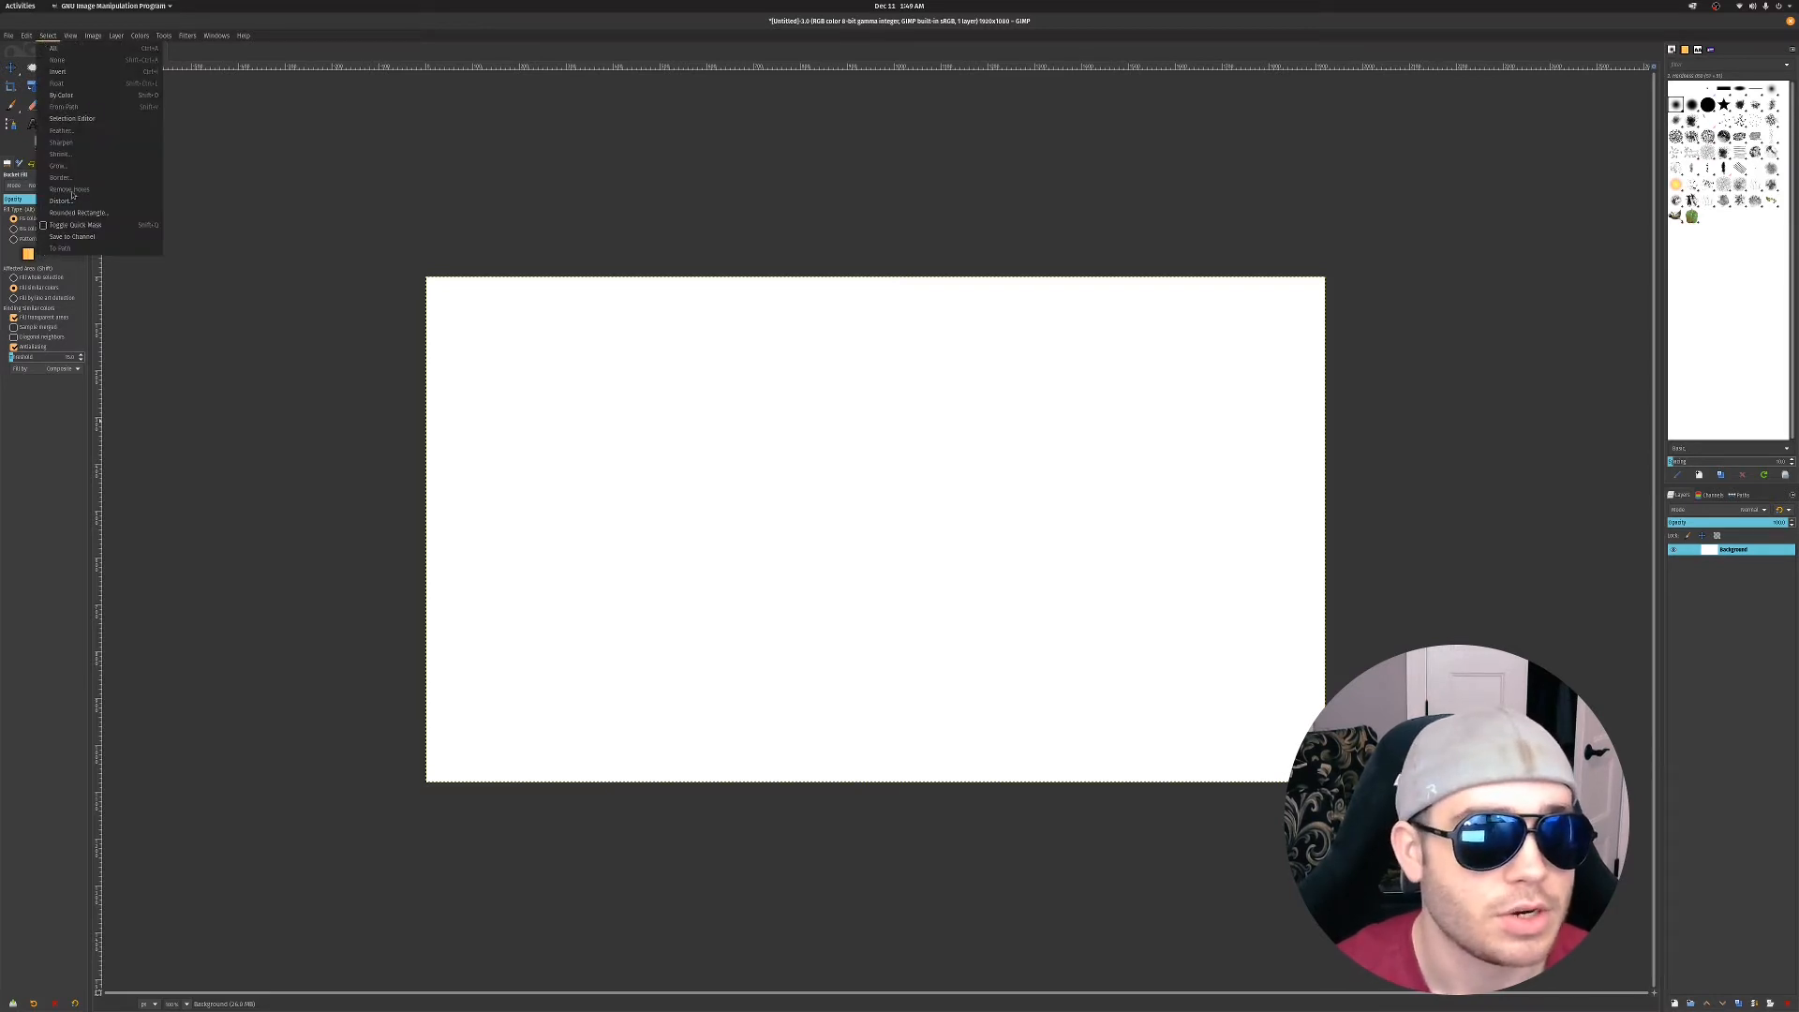
{"action": "mouse_move", "coordinate": [92, 35]}
{"action": "mouse_move", "coordinate": [110, 250]}
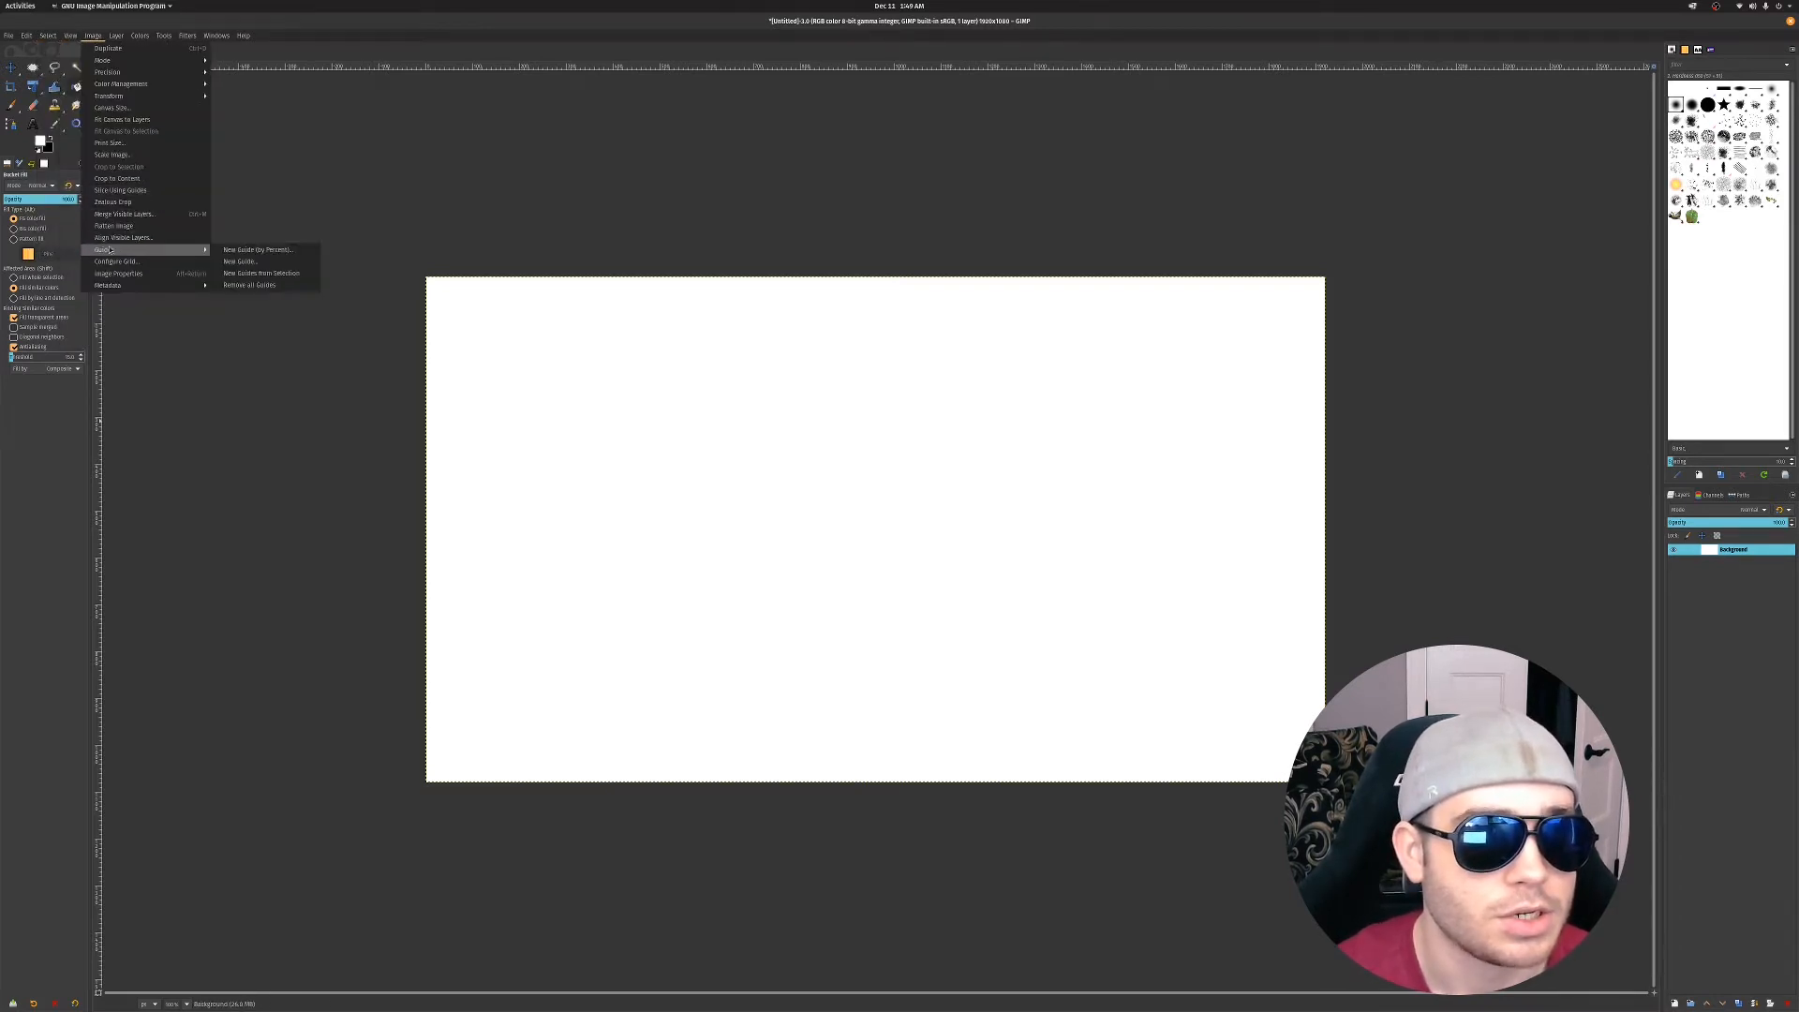
{"action": "left_click", "coordinate": [253, 250]}
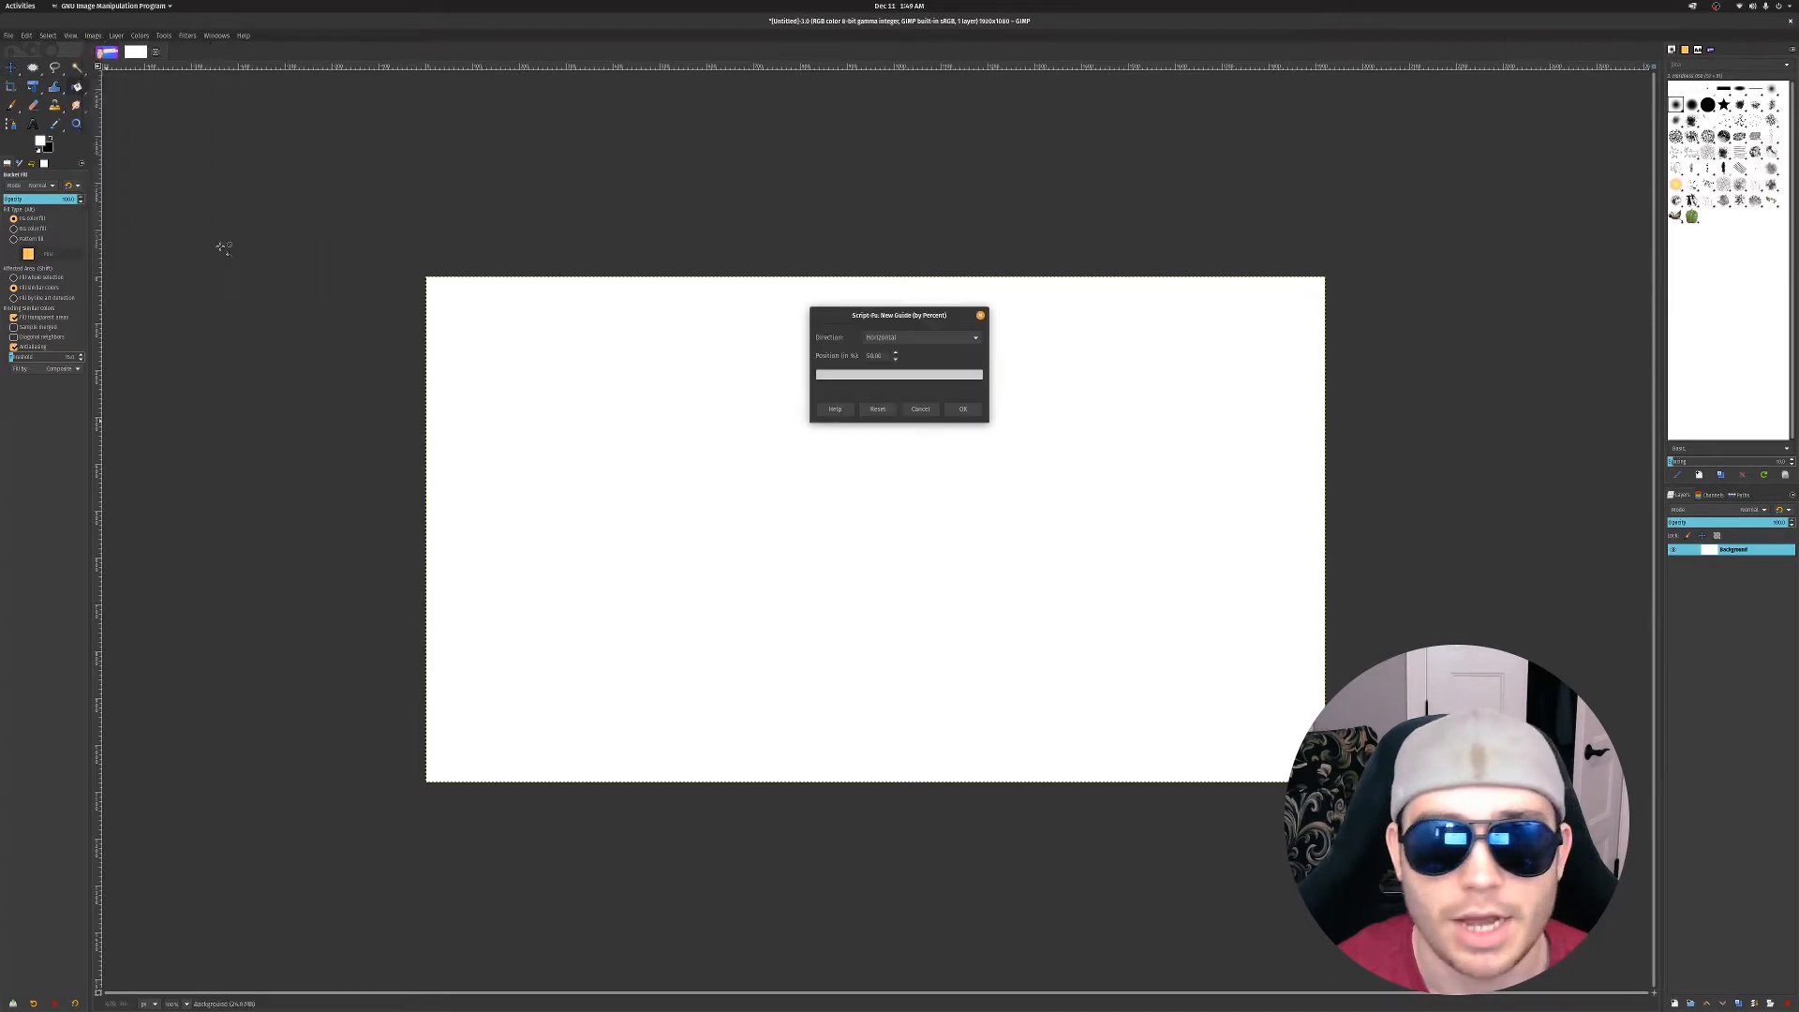
{"action": "left_click", "coordinate": [961, 409]}
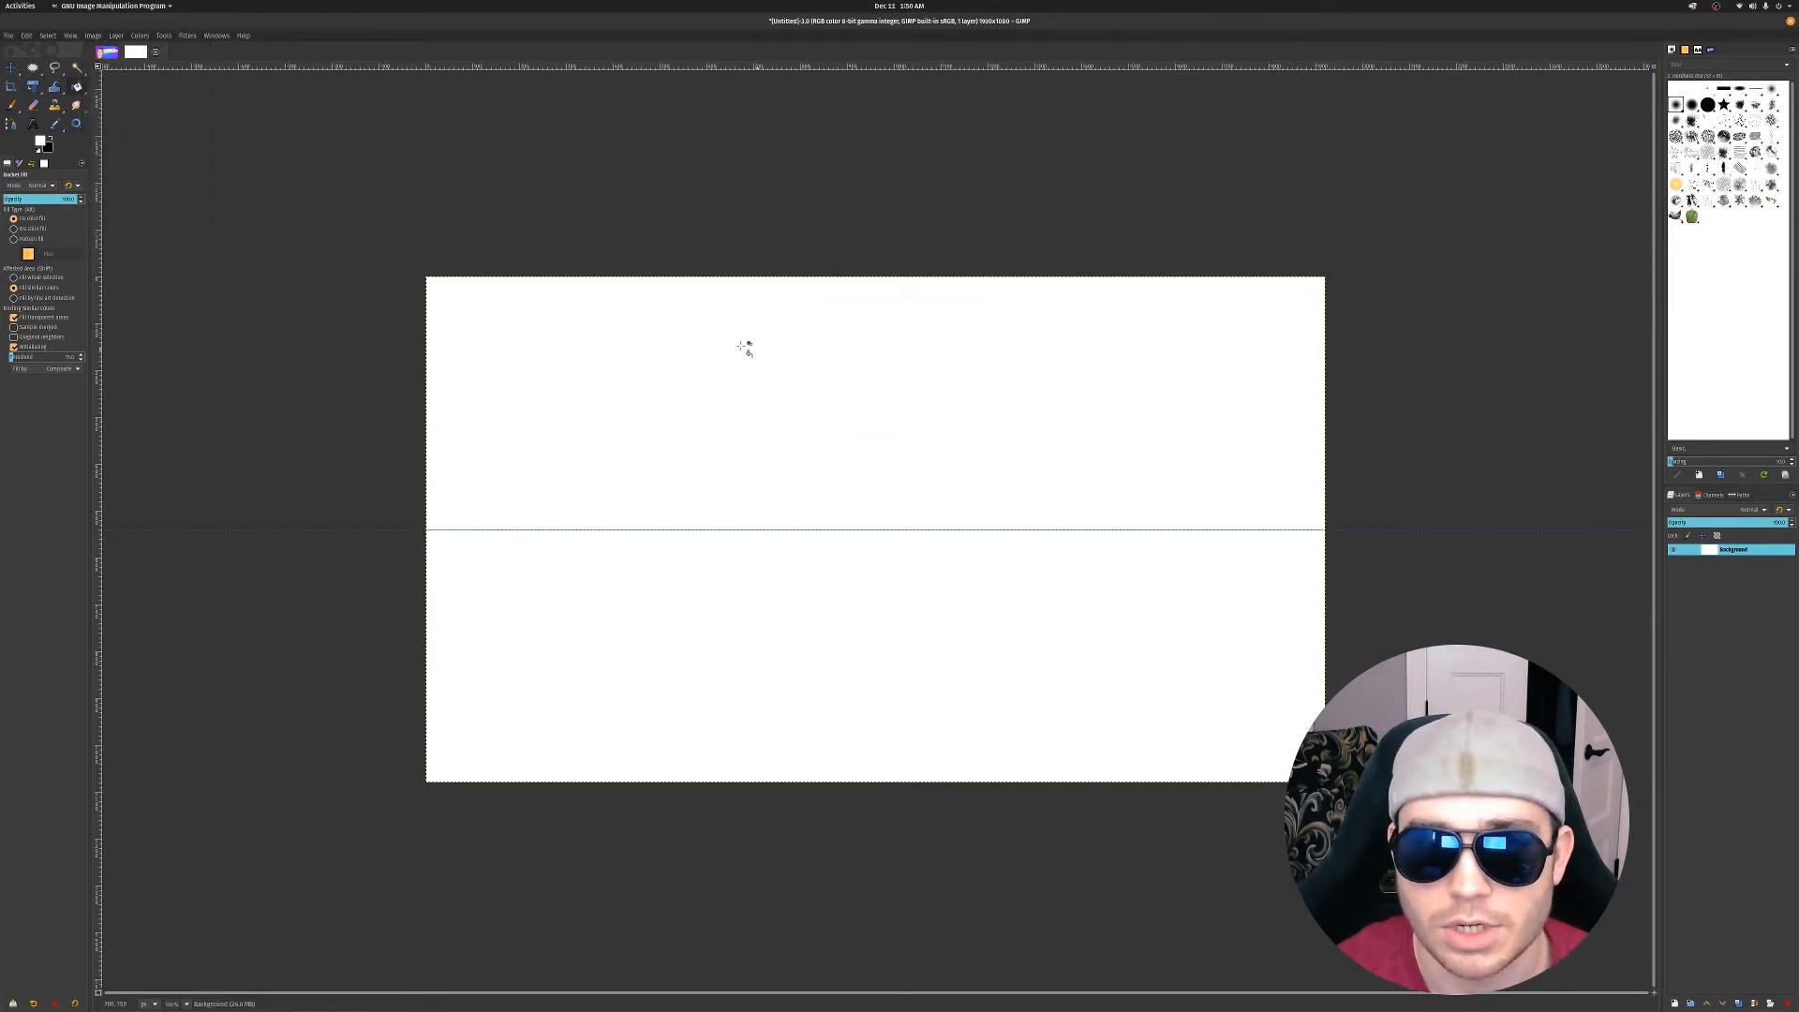
{"action": "left_click", "coordinate": [93, 35]}
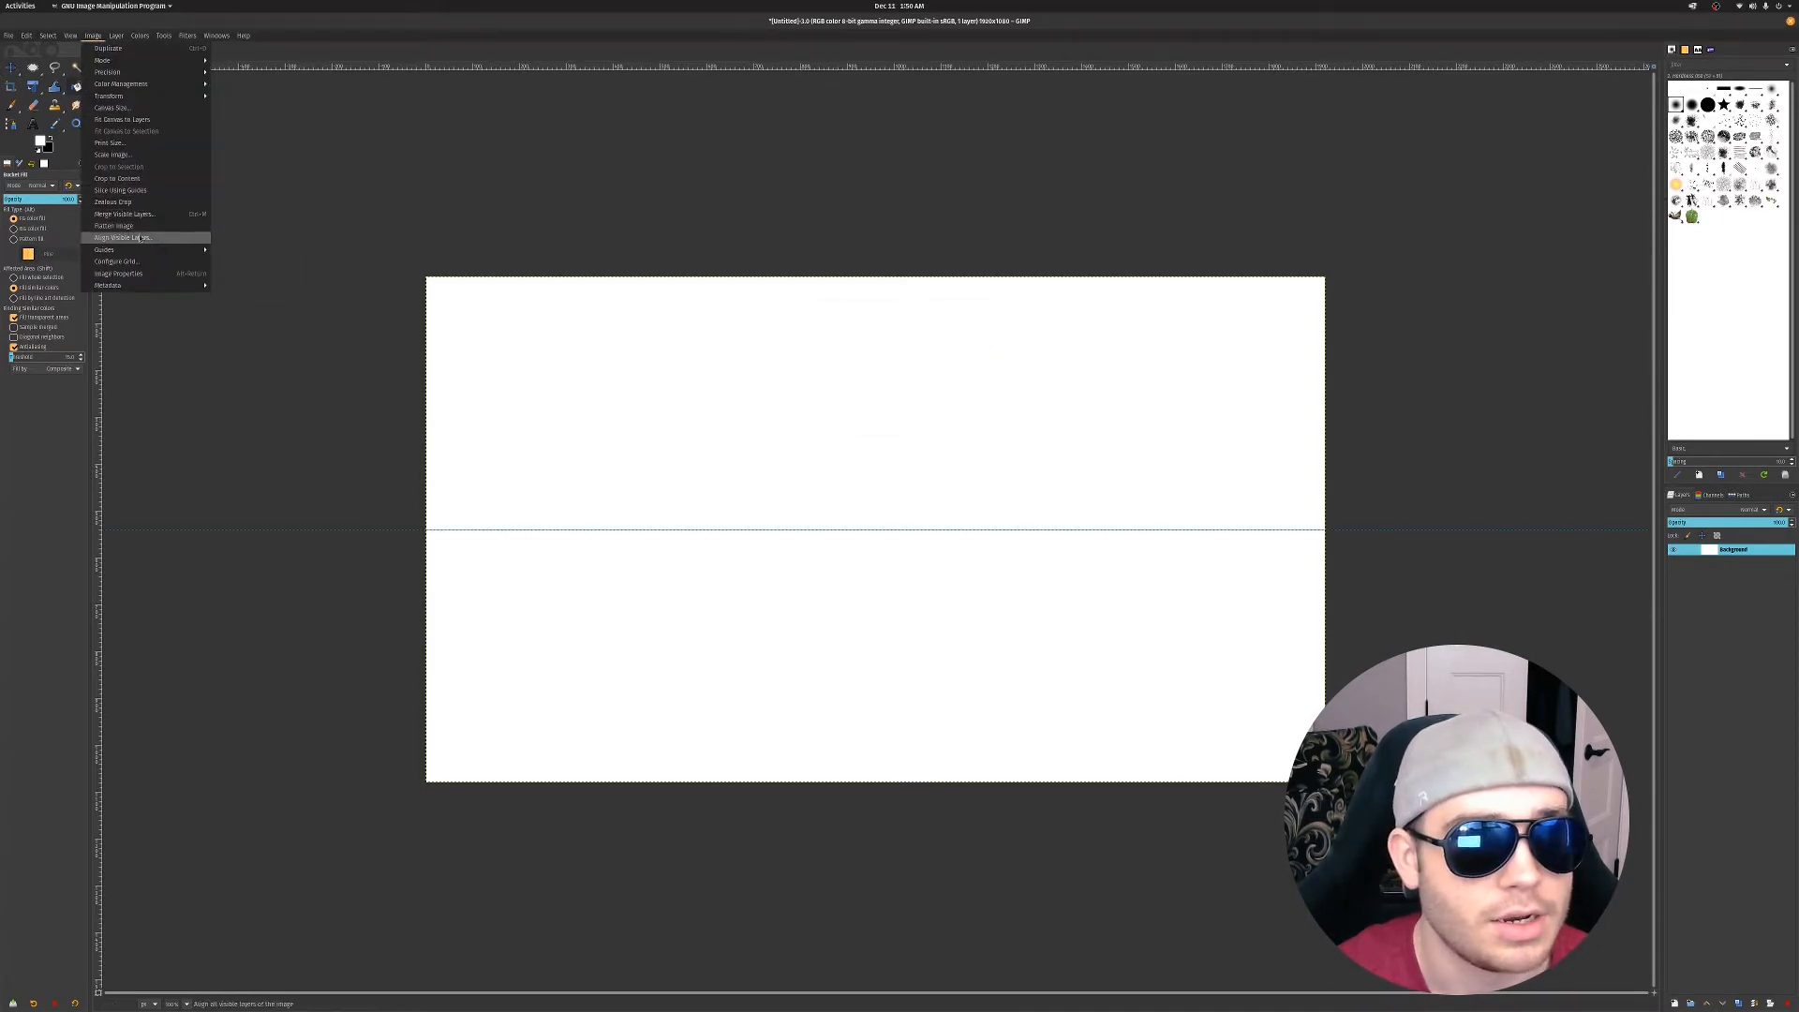
{"action": "mouse_move", "coordinate": [145, 251]}
{"action": "left_click", "coordinate": [239, 261]}
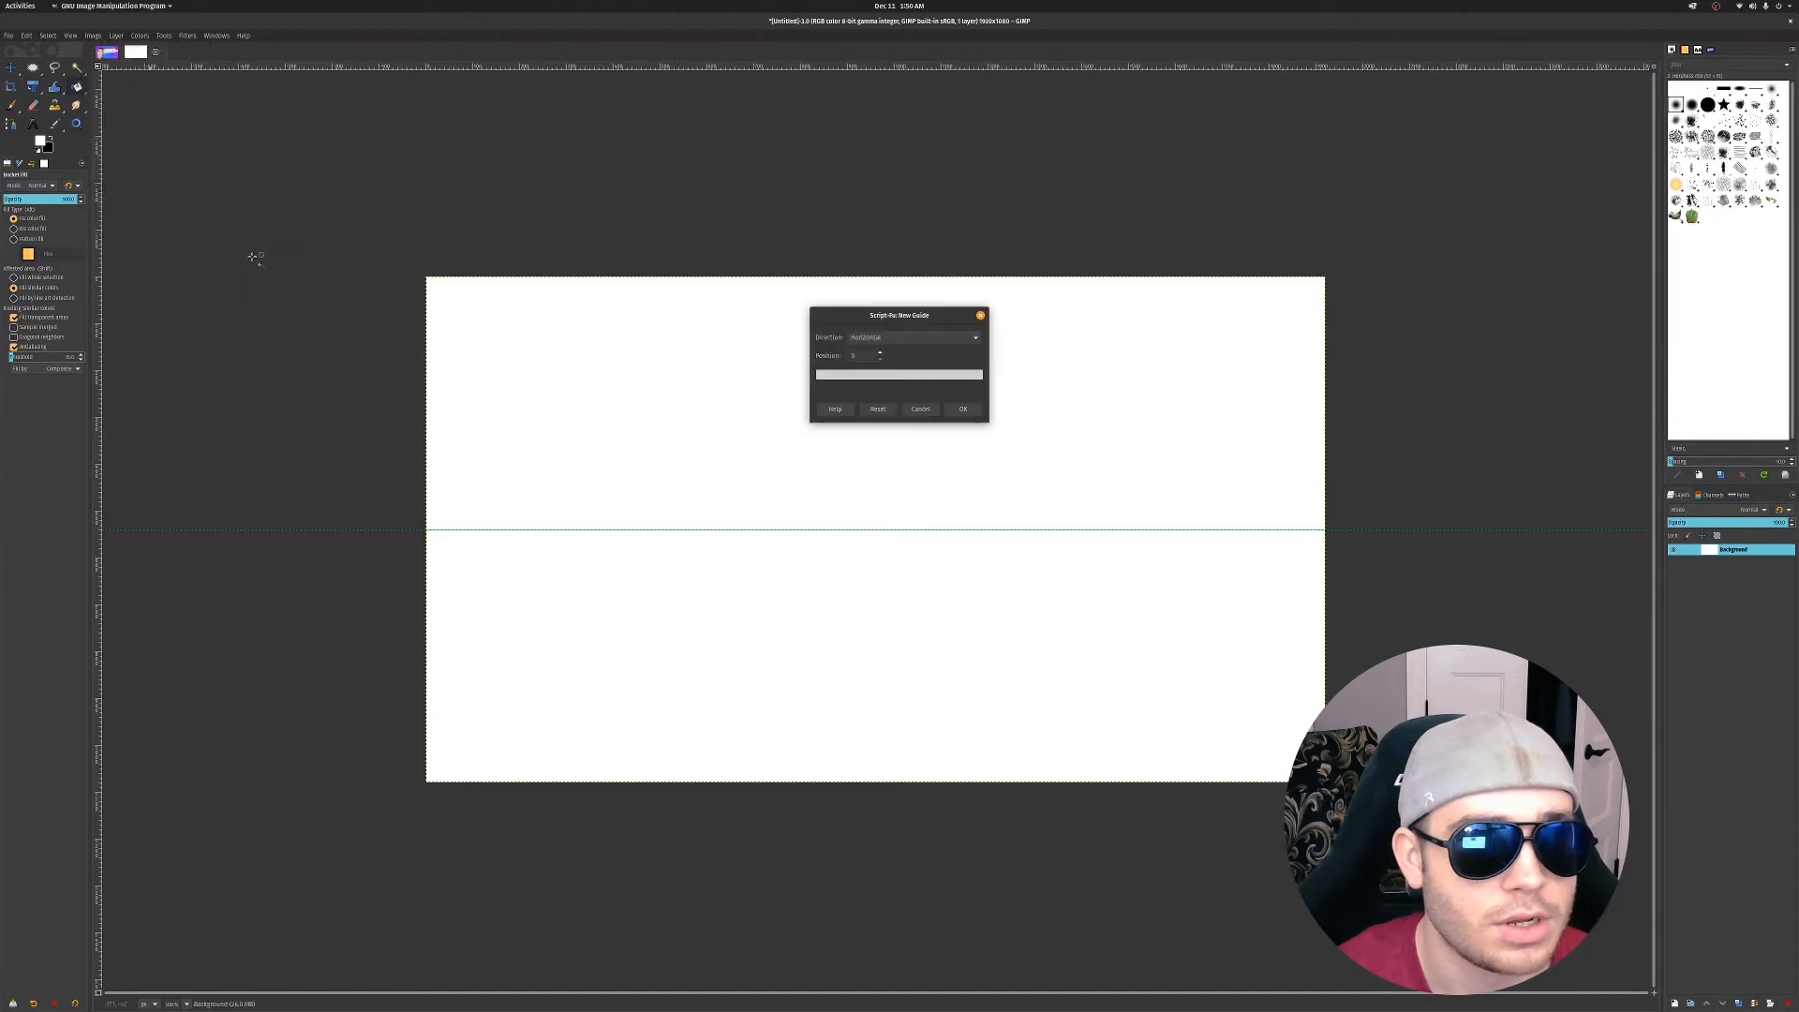
{"action": "left_click", "coordinate": [931, 473]}
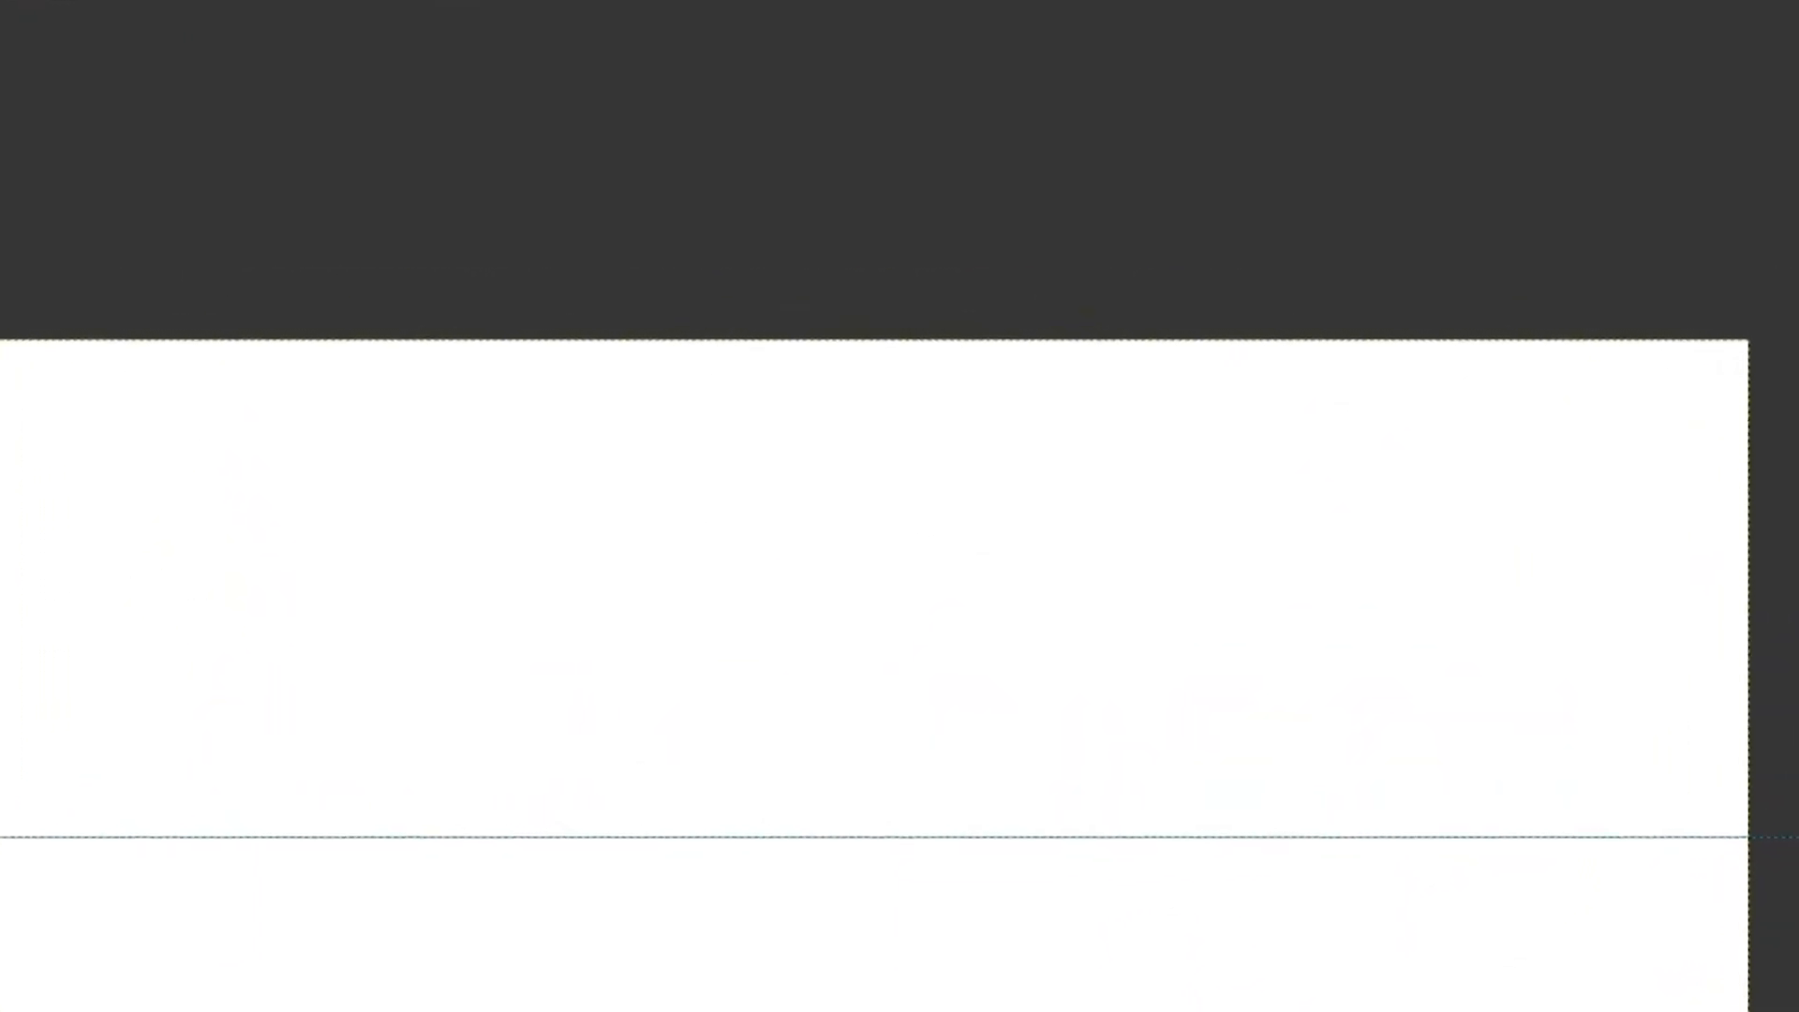
Add a vertical guide by percent at 50% of the image width
{"action": "left_click", "coordinate": [883, 509]}
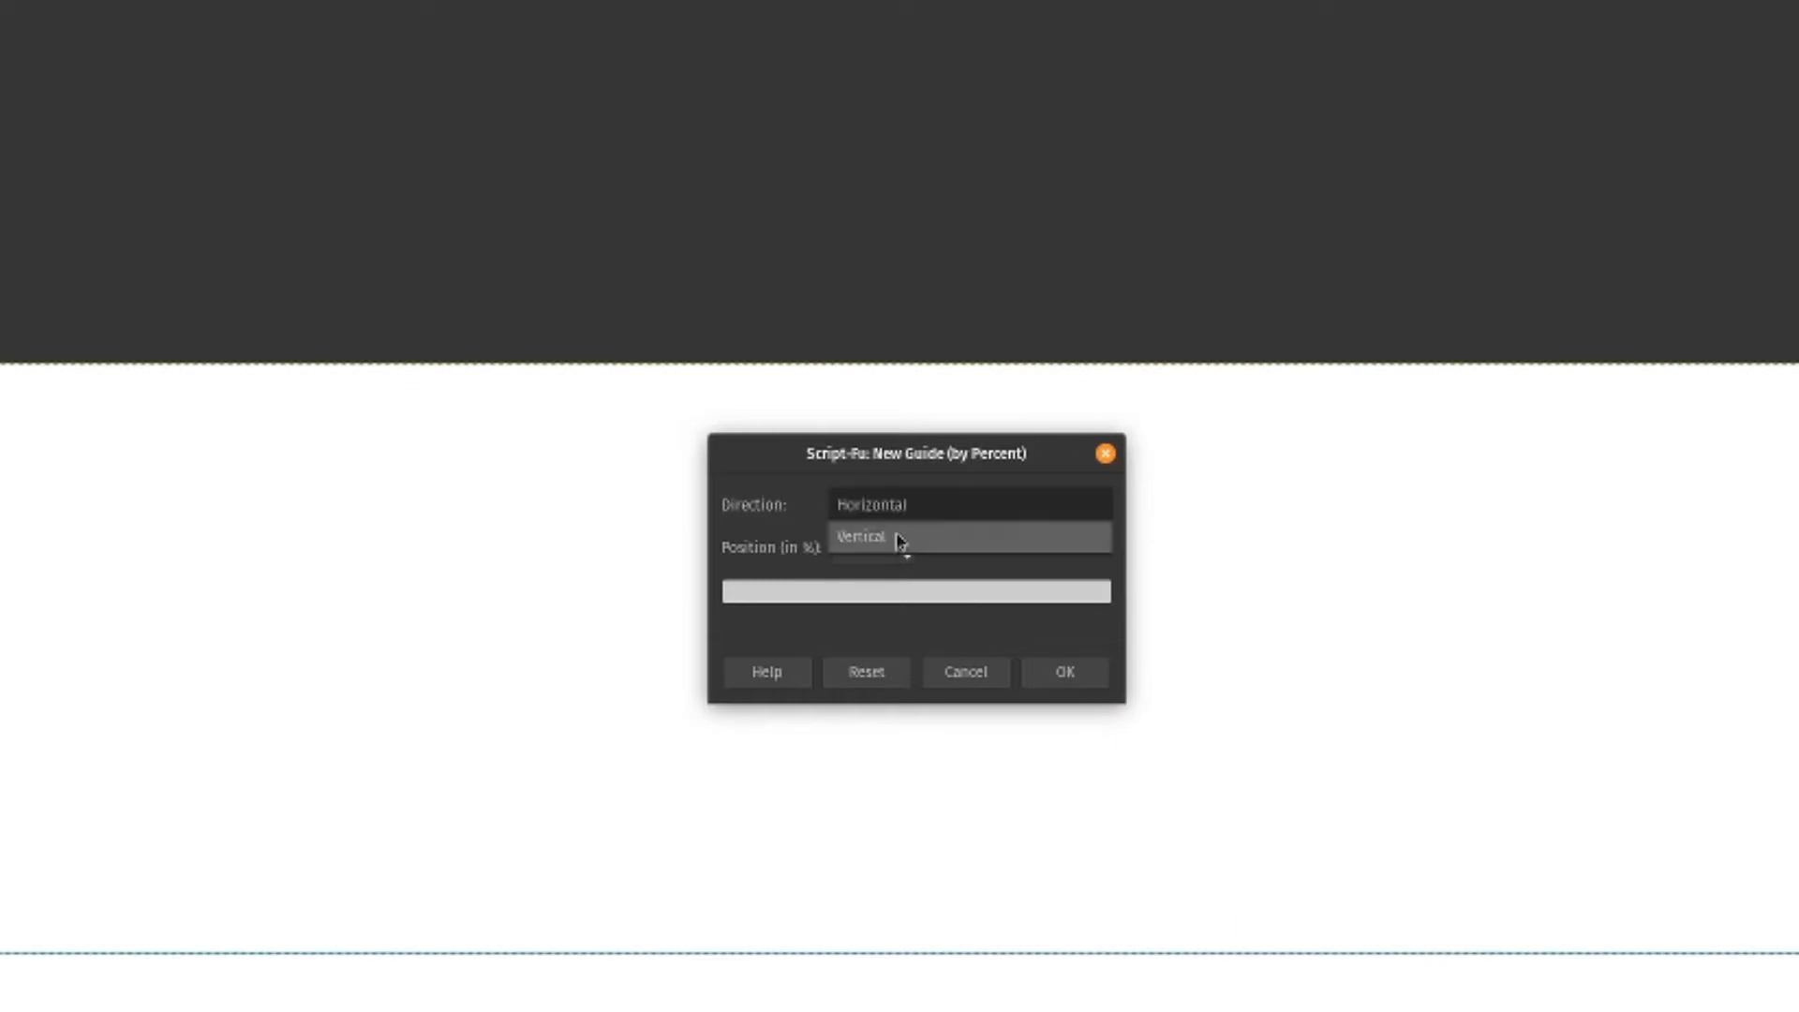
{"action": "left_click", "coordinate": [890, 537]}
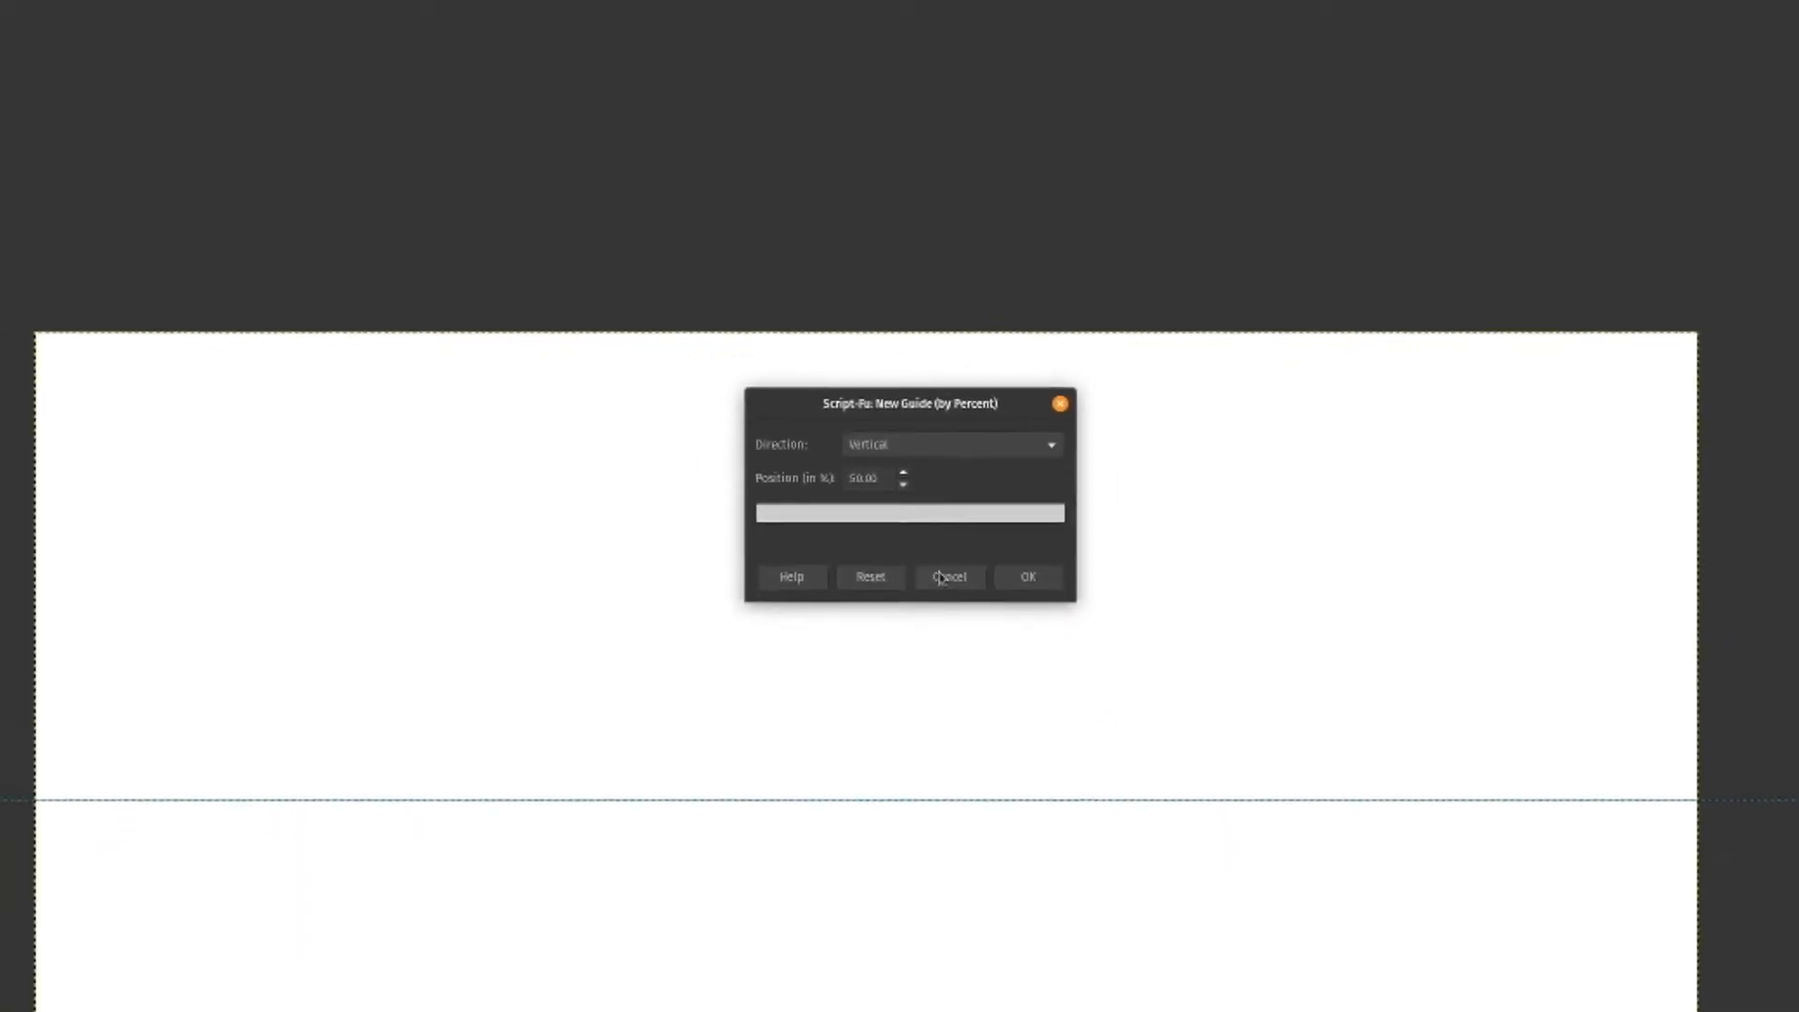
{"action": "left_click", "coordinate": [1064, 672]}
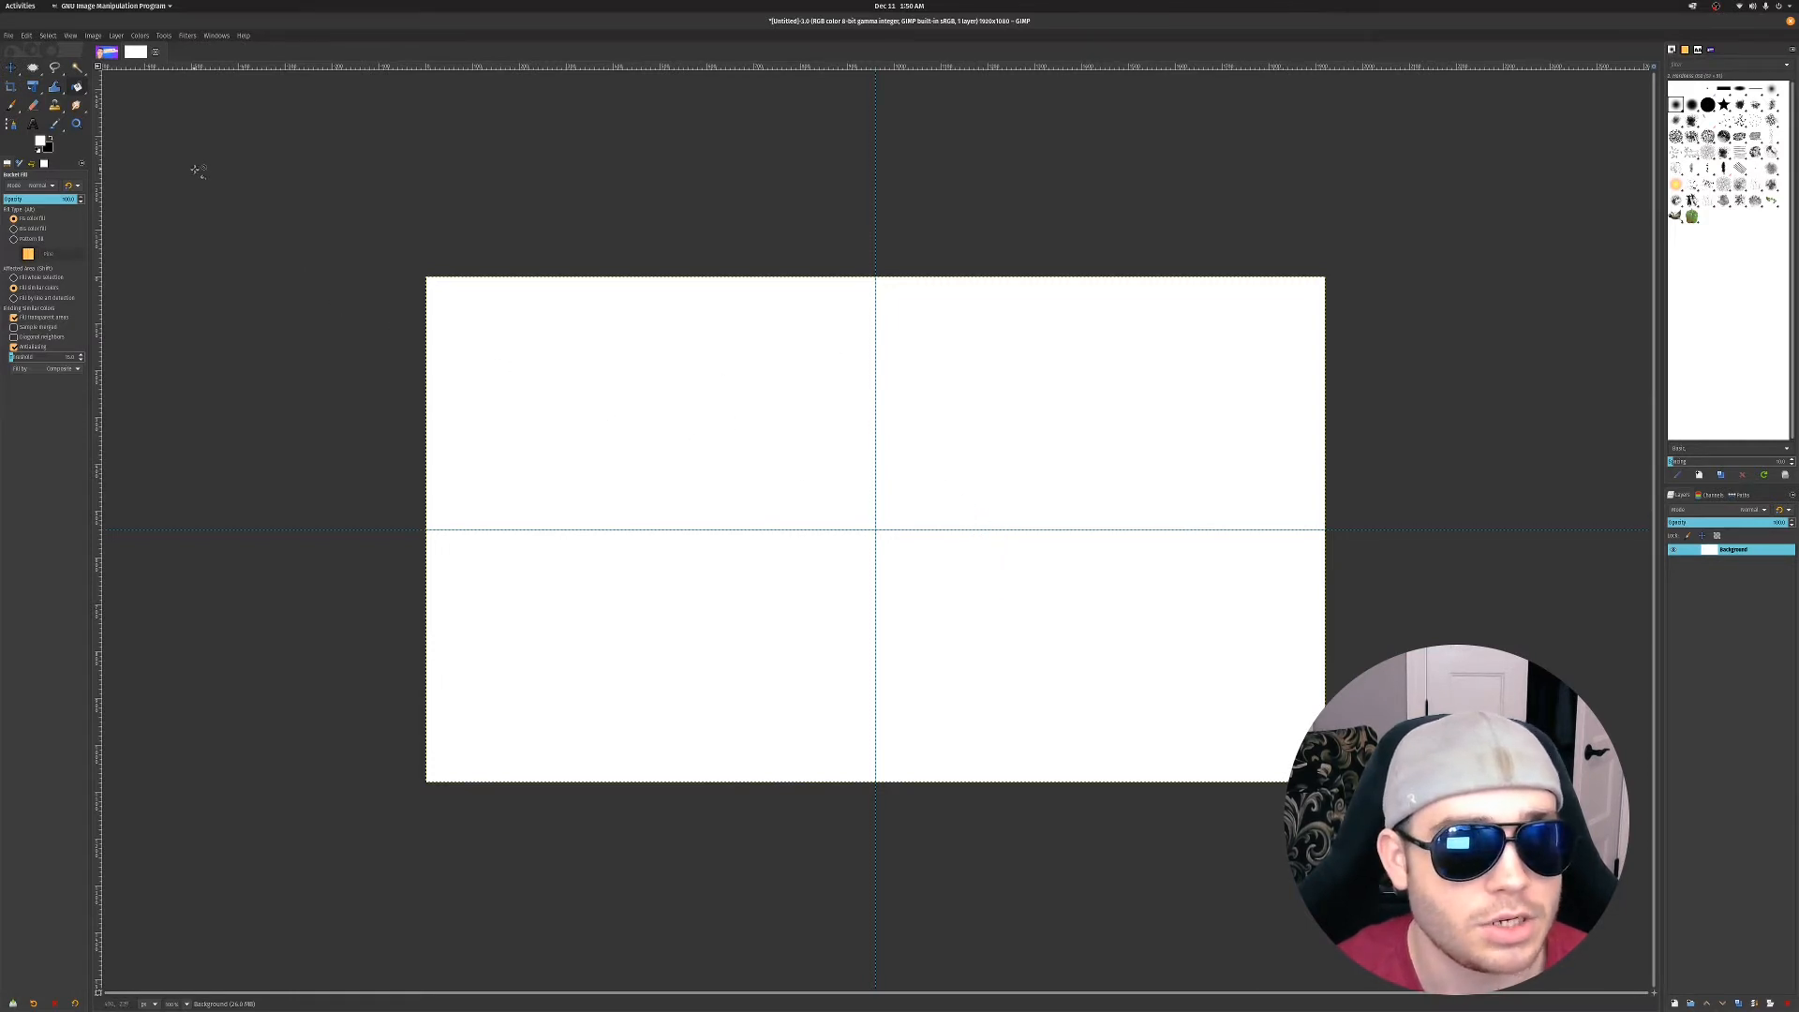
Switch from bucket fill to the Gradient tool and set the gradient shape to Radial
{"action": "left_click_drag", "start_coordinate": [77, 86], "coordinate": [116, 100]}
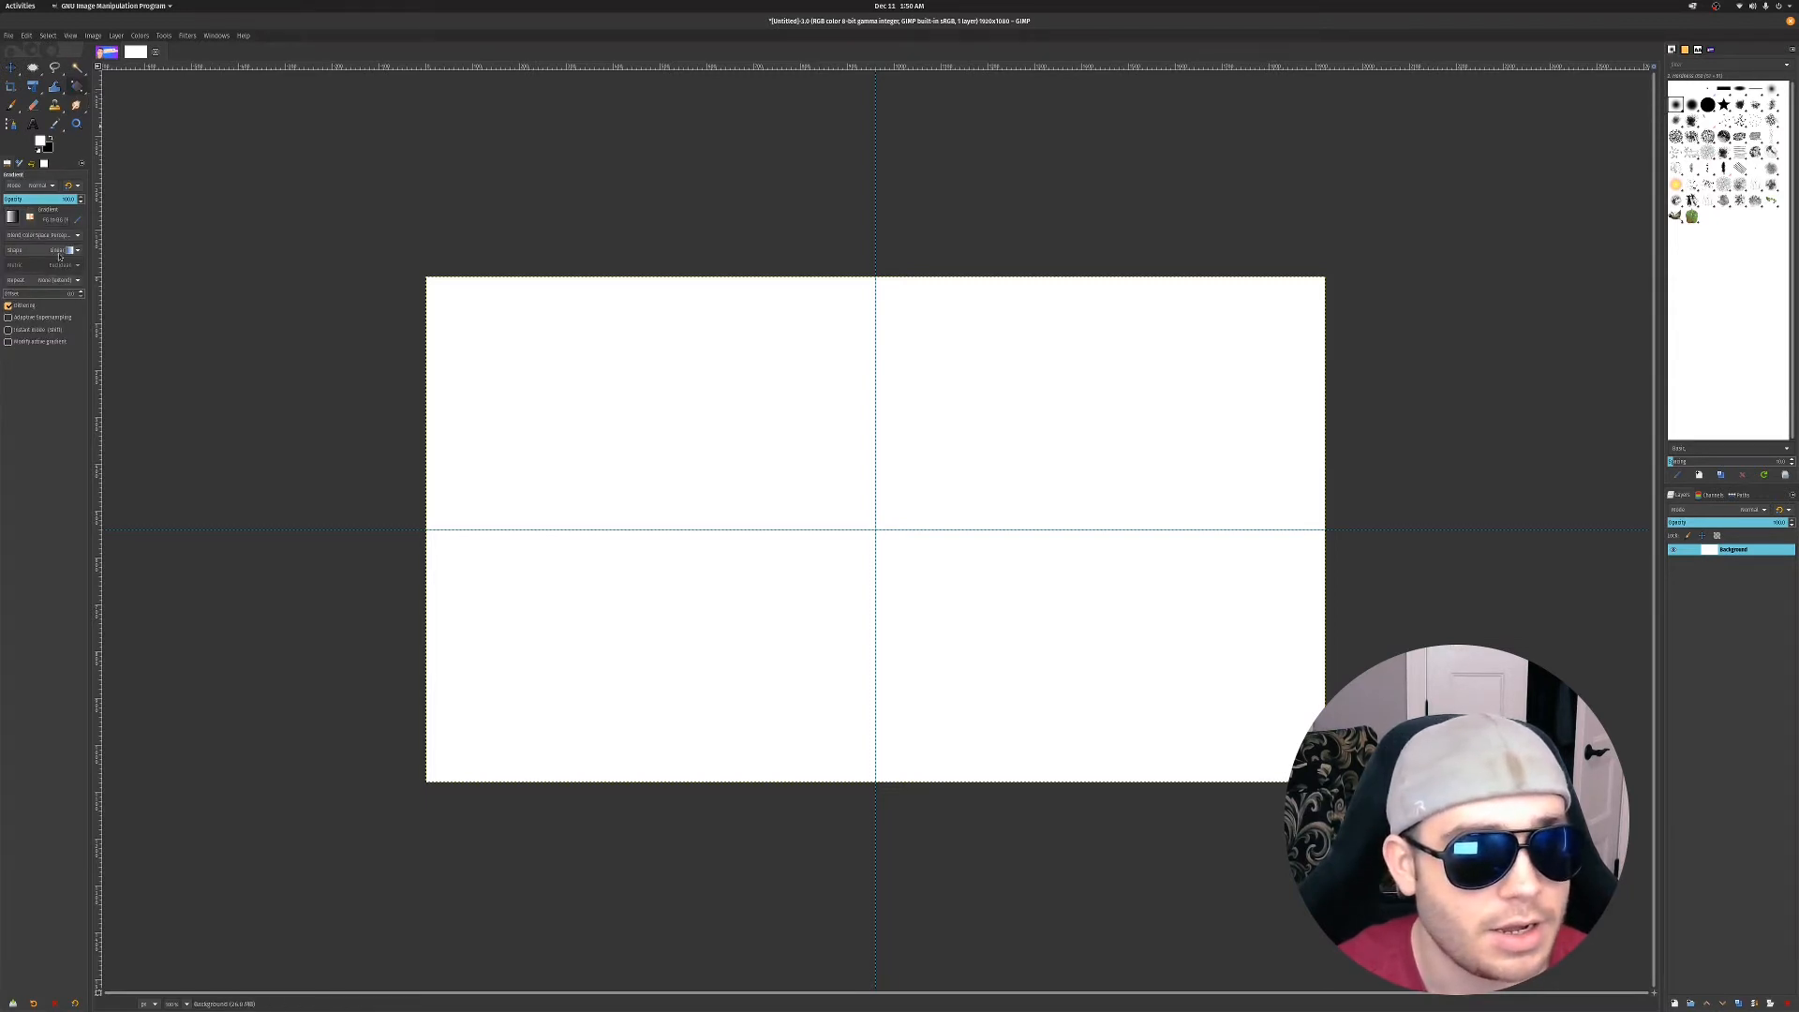
{"action": "left_click", "coordinate": [59, 251]}
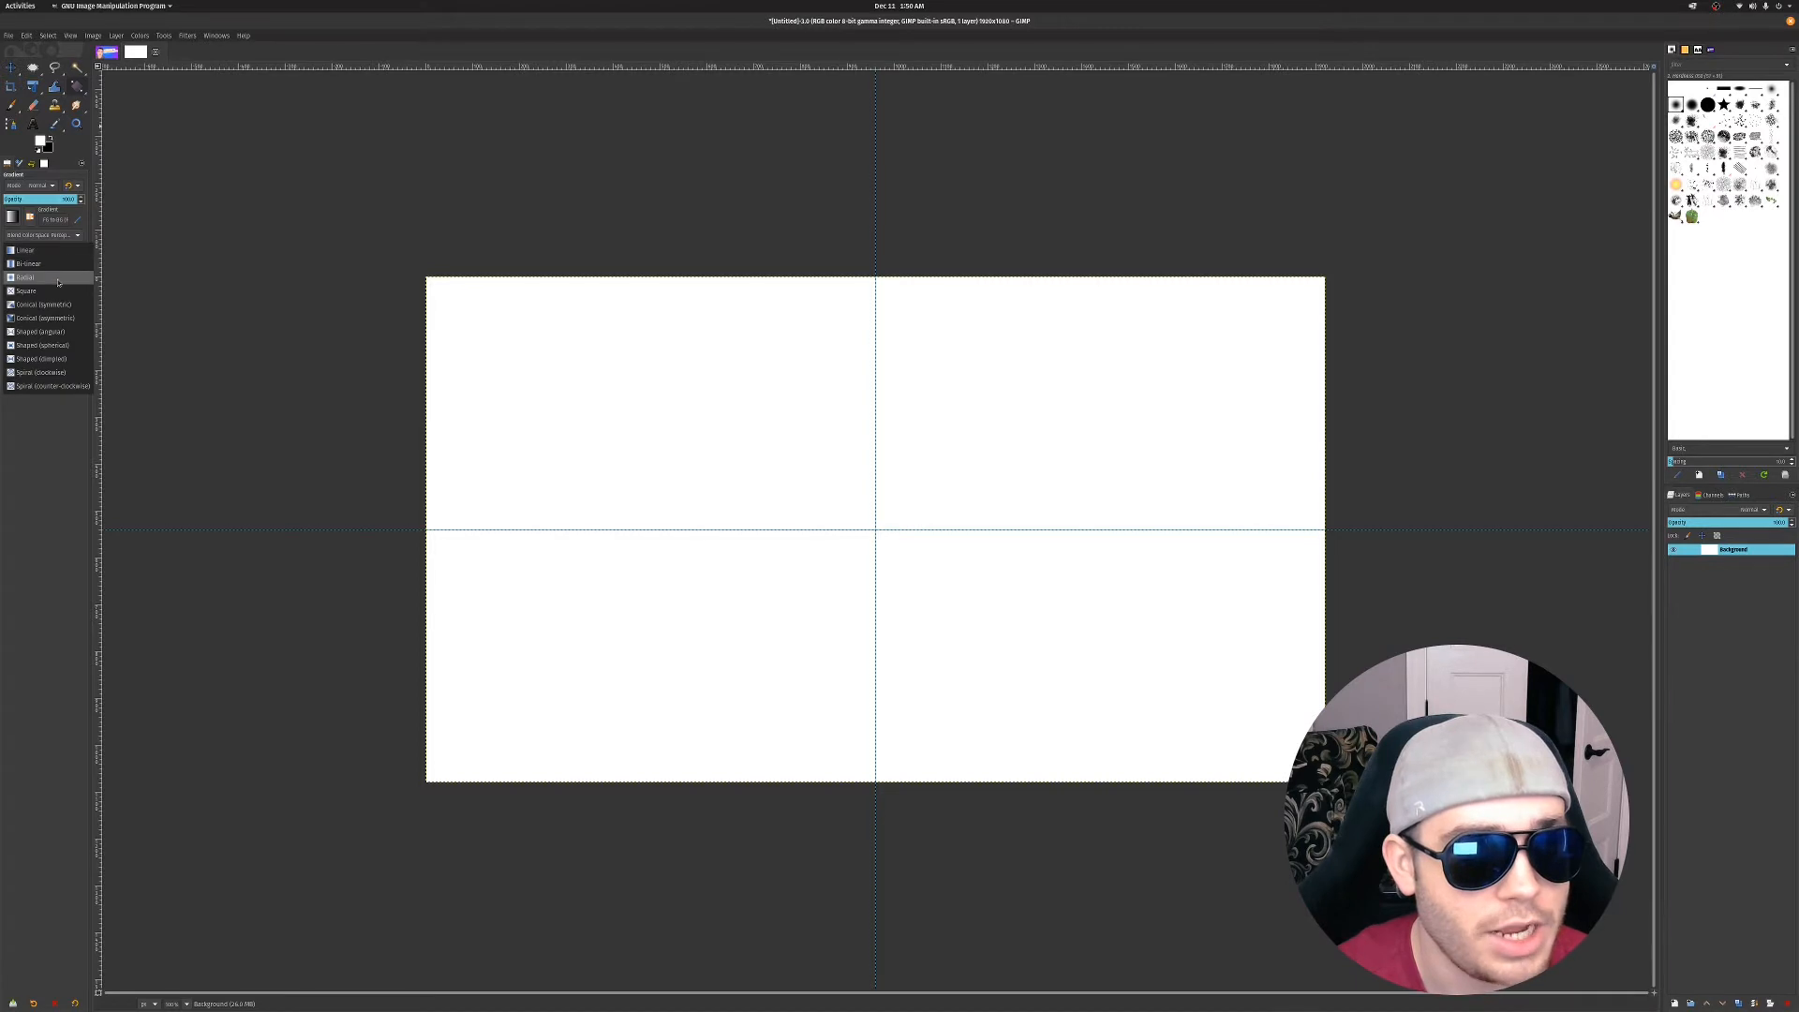
{"action": "left_click", "coordinate": [33, 277]}
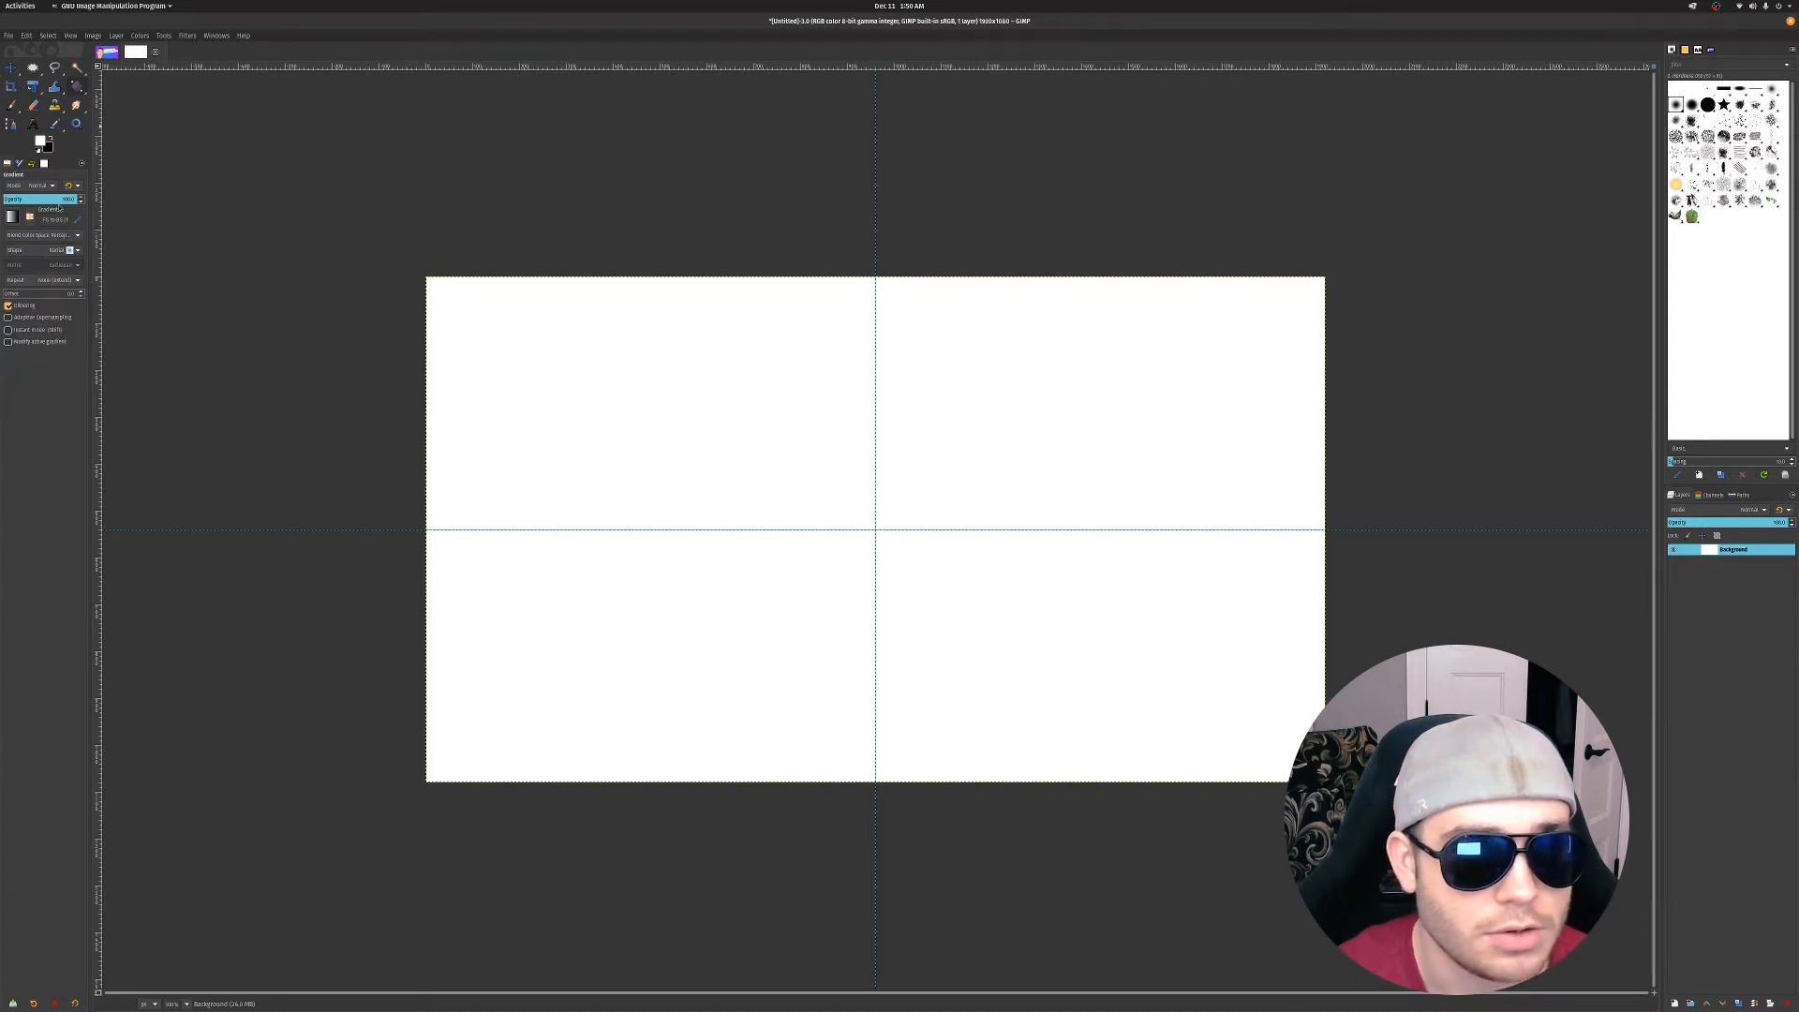
Change the foreground colour from white to a bright, fully saturated blue
{"action": "left_click", "coordinate": [40, 142]}
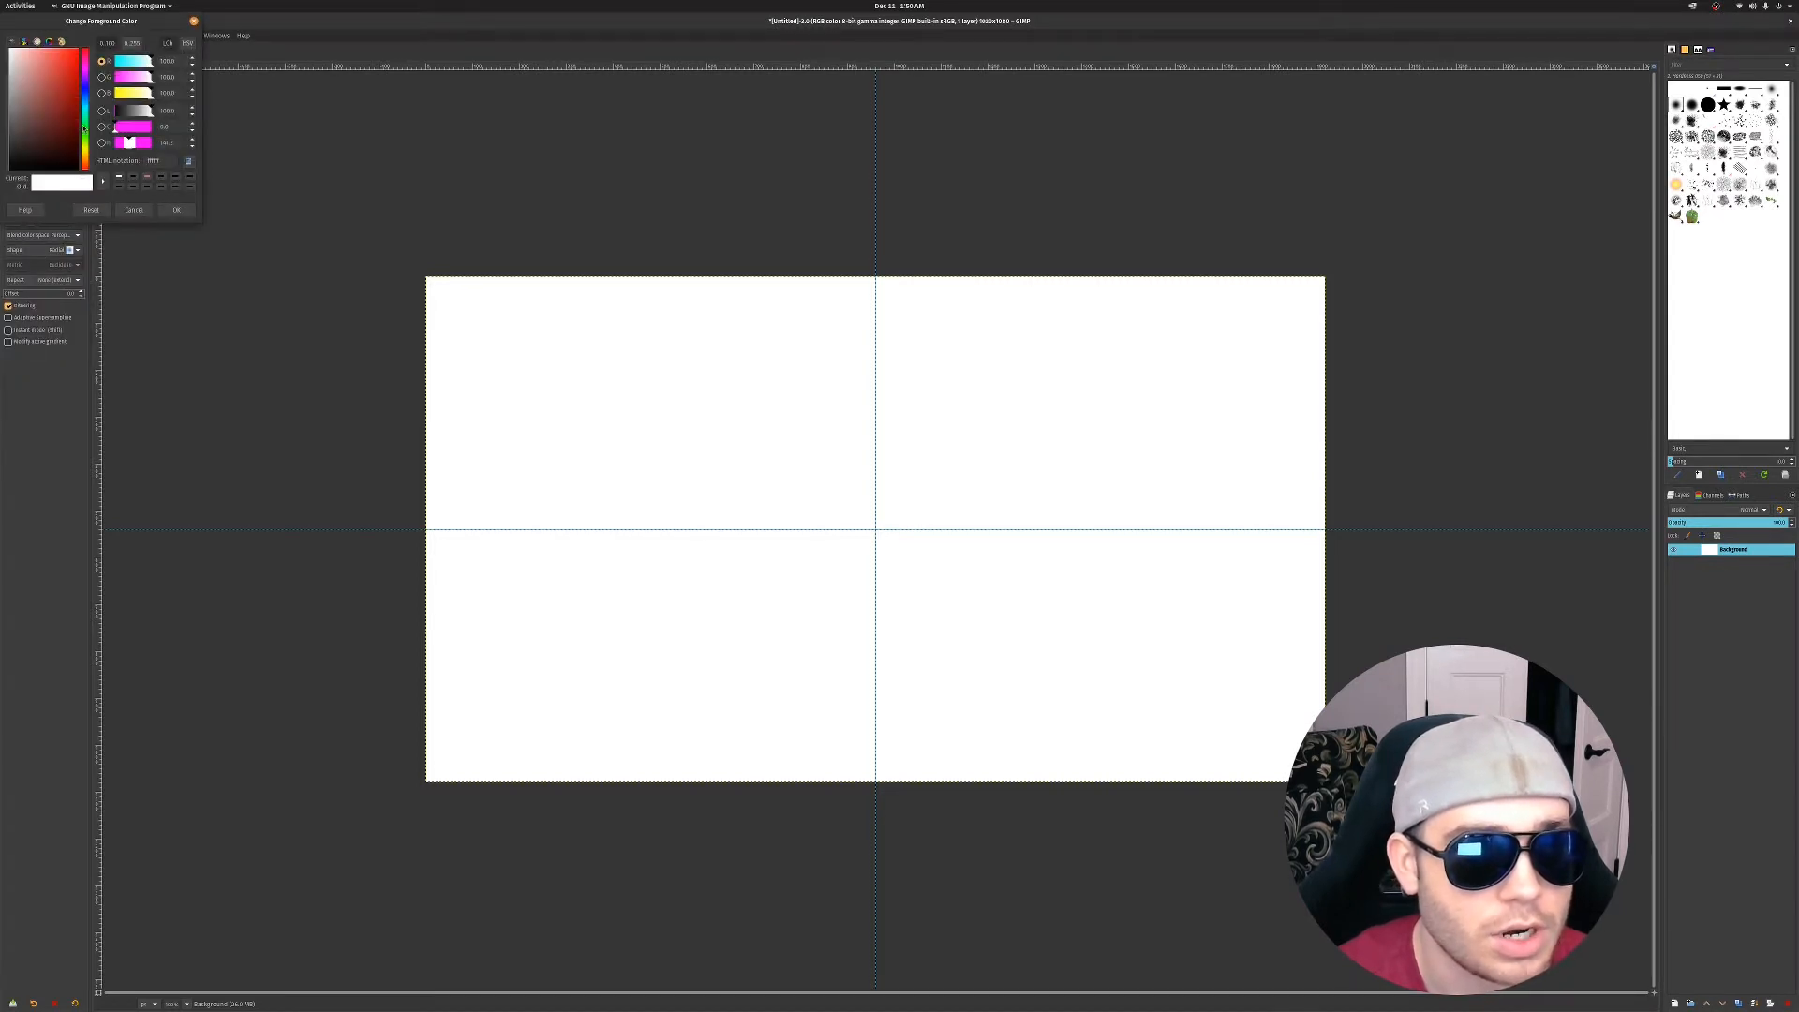
{"action": "left_click", "coordinate": [85, 99]}
{"action": "left_click", "coordinate": [78, 49]}
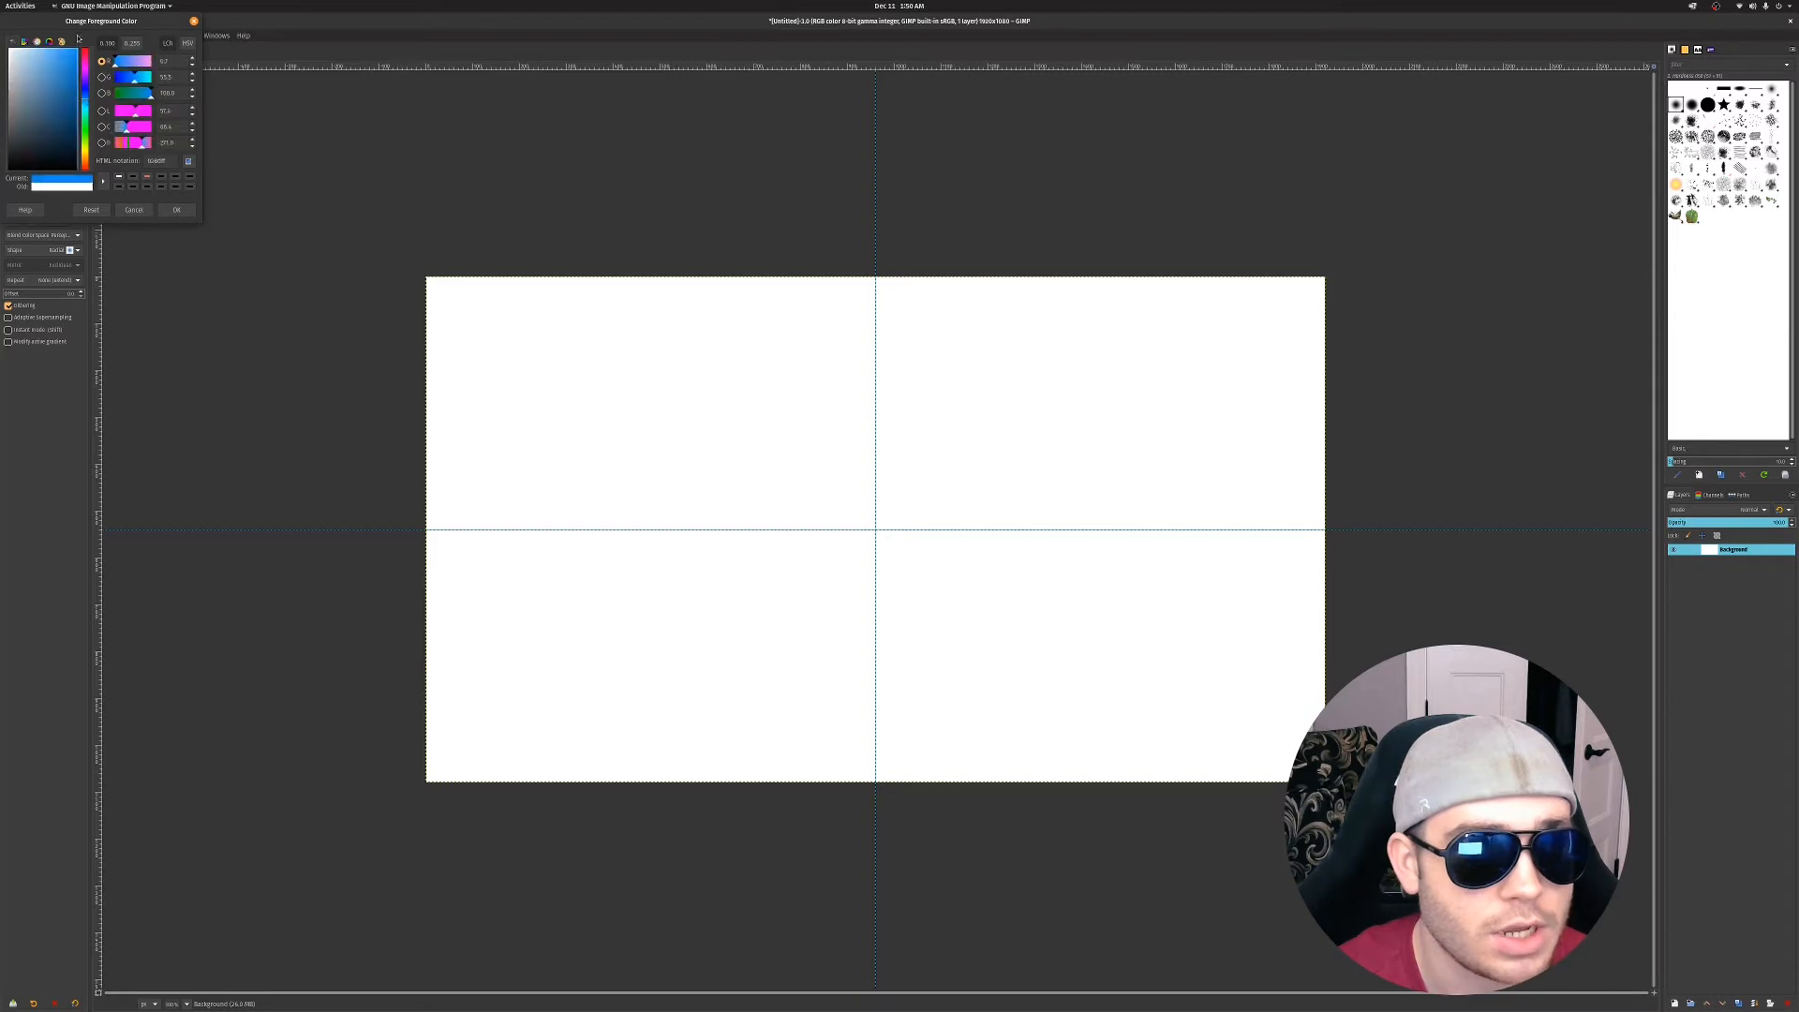
{"action": "left_click", "coordinate": [178, 210]}
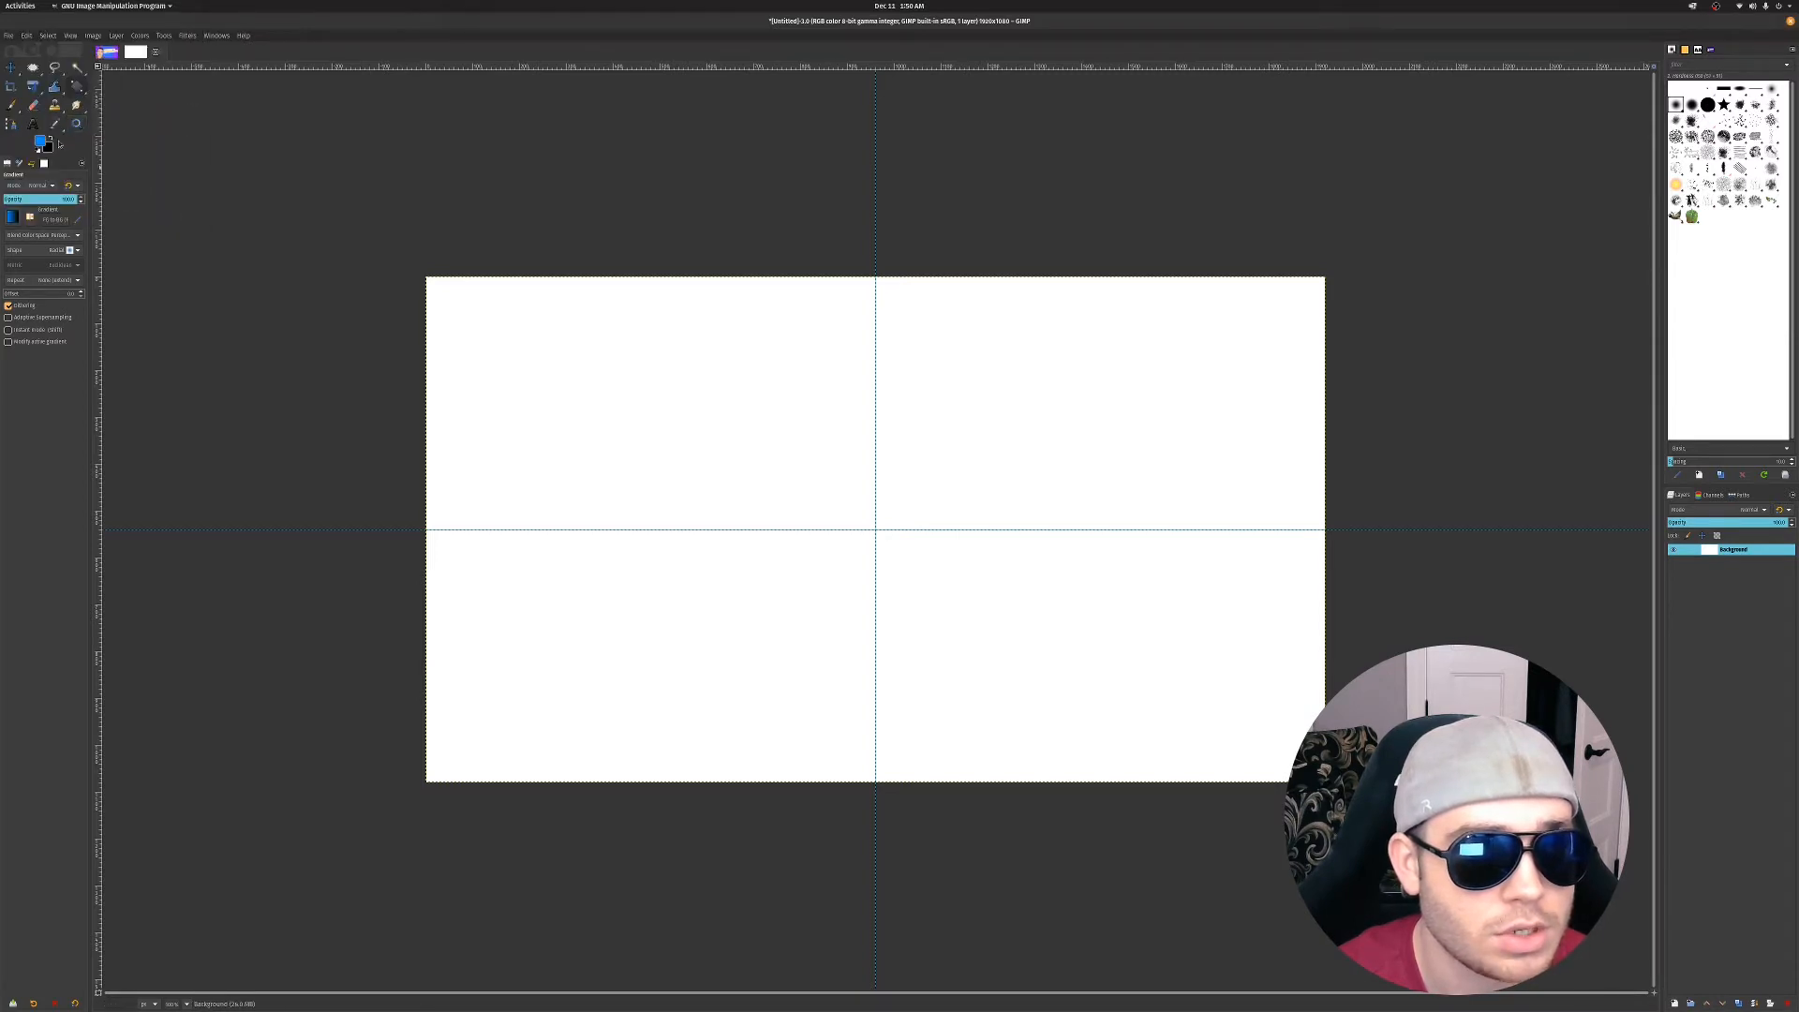
Change the background colour from black to a bright, saturated purple
{"action": "left_click", "coordinate": [49, 148]}
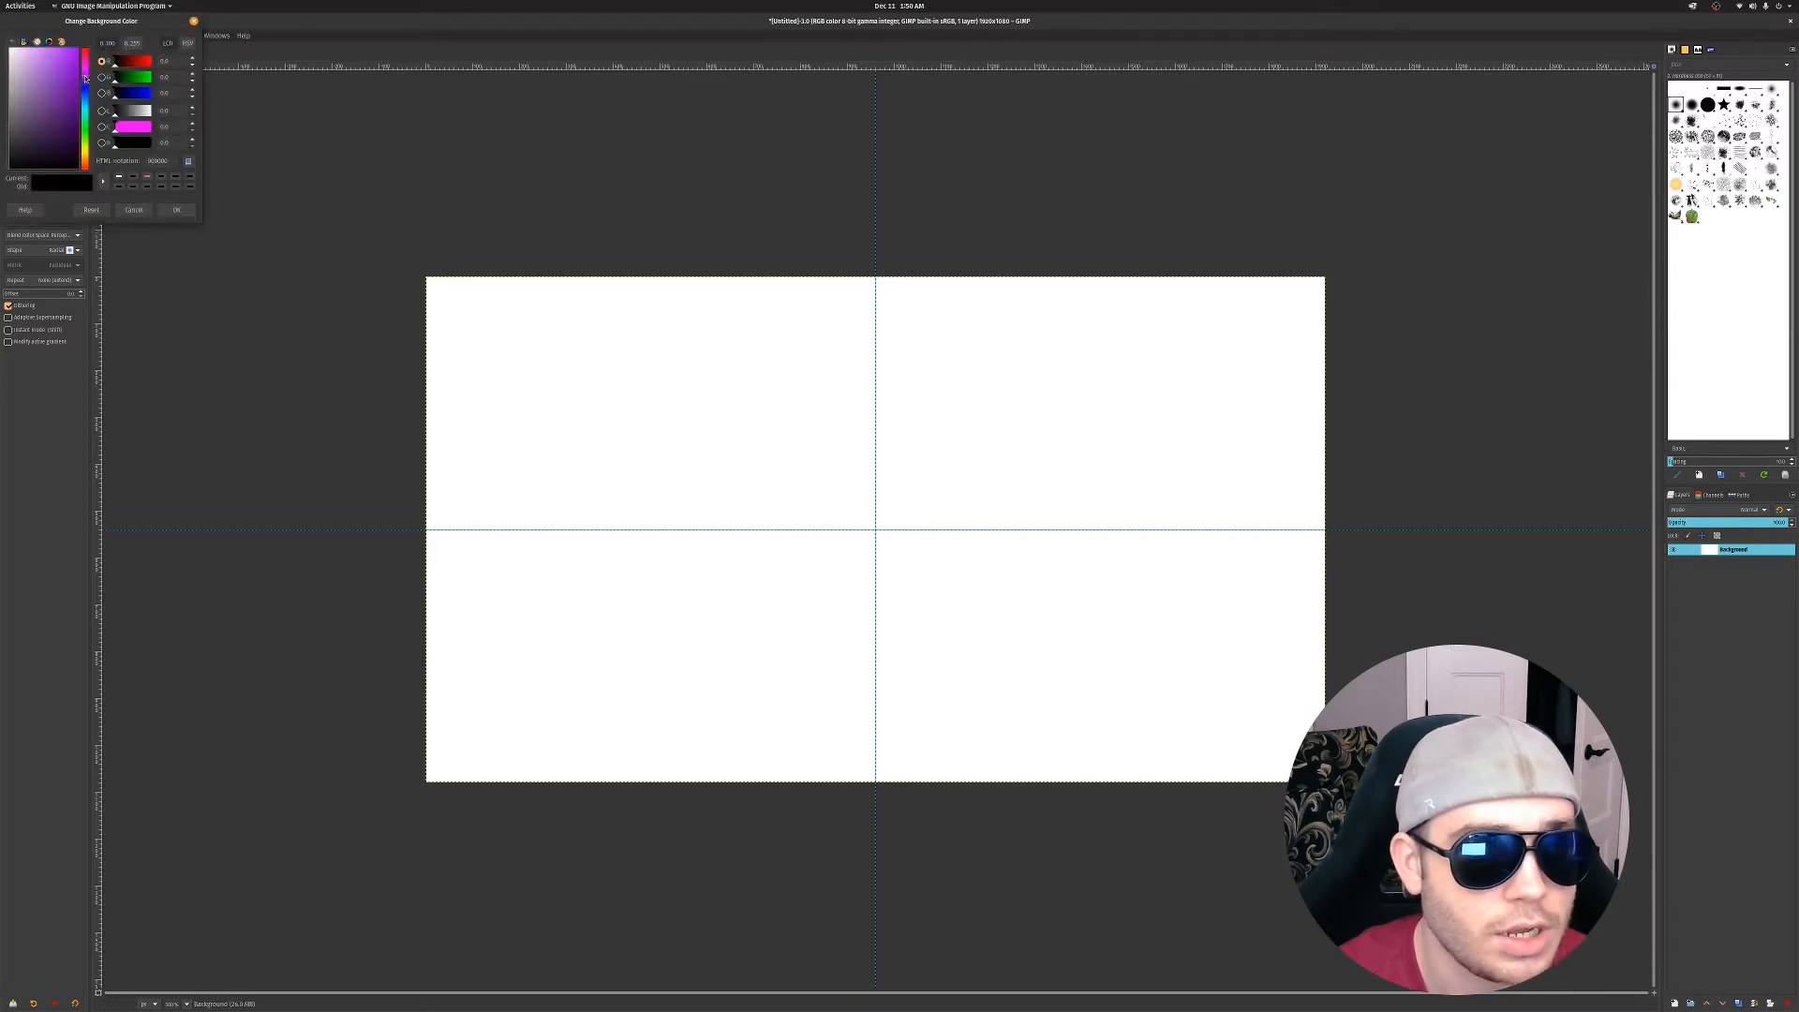
{"action": "left_click_drag", "start_coordinate": [81, 77], "coordinate": [89, 40]}
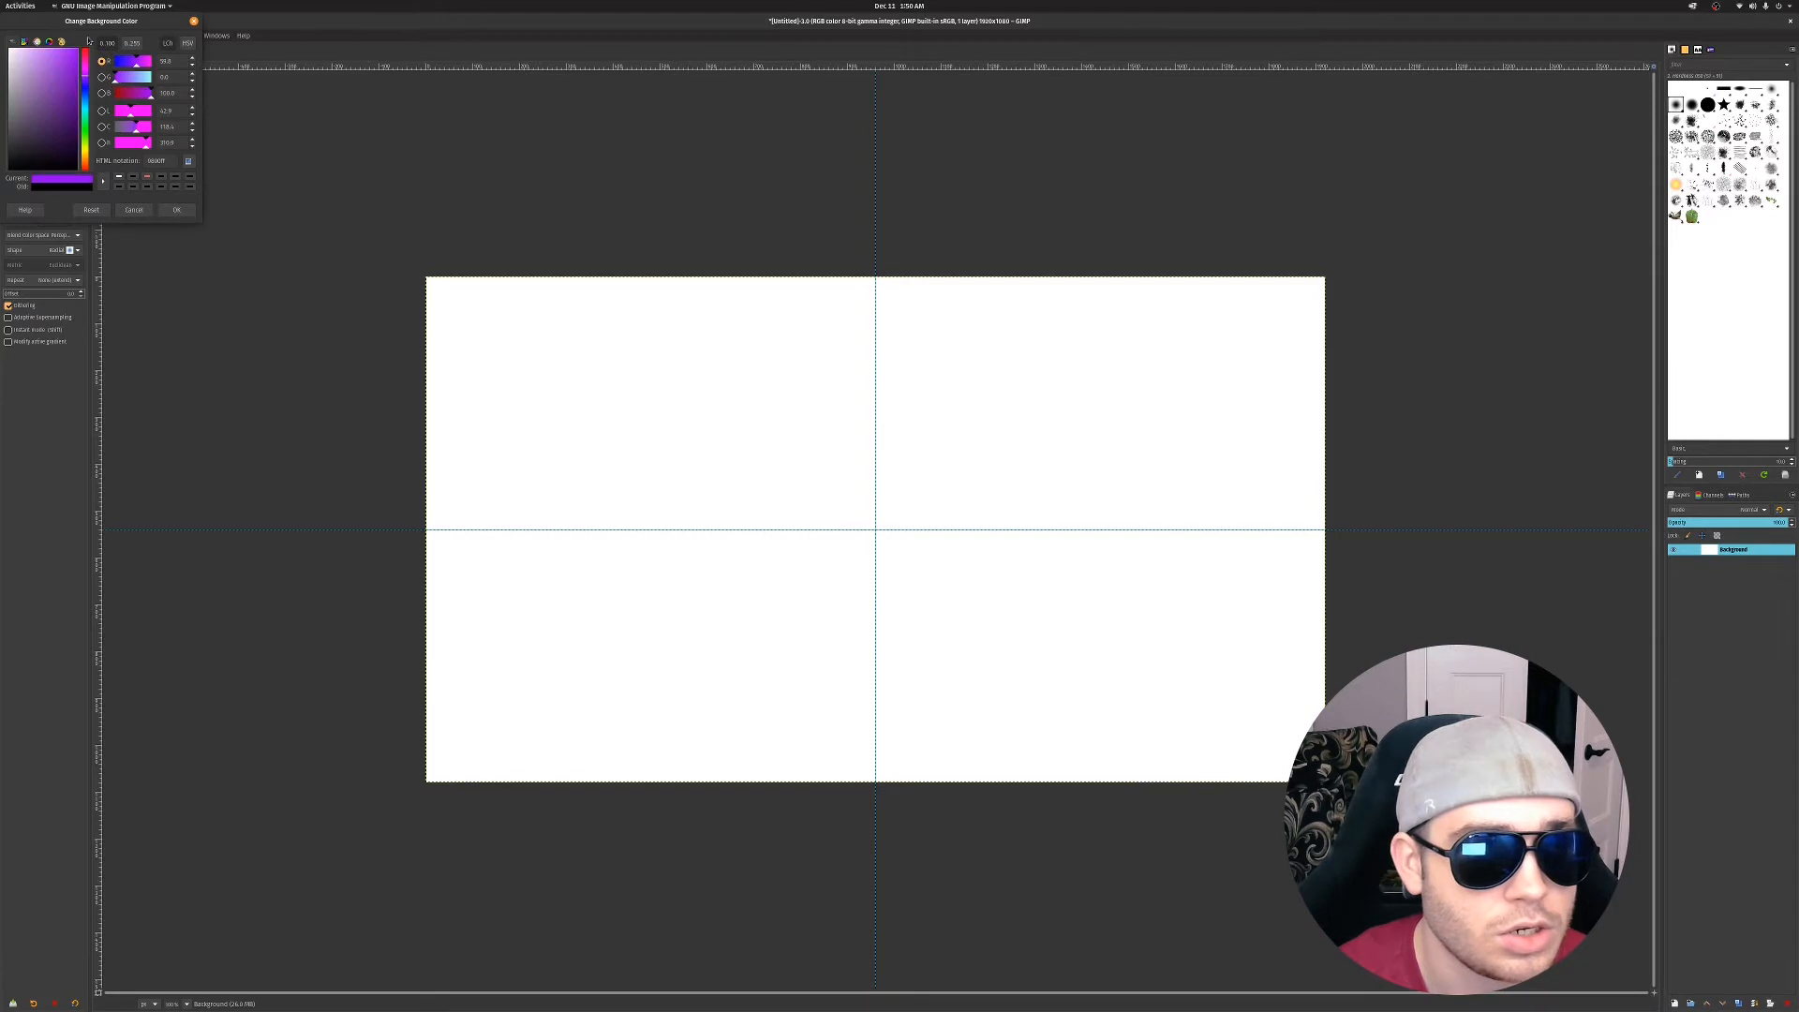
{"action": "left_click", "coordinate": [176, 210]}
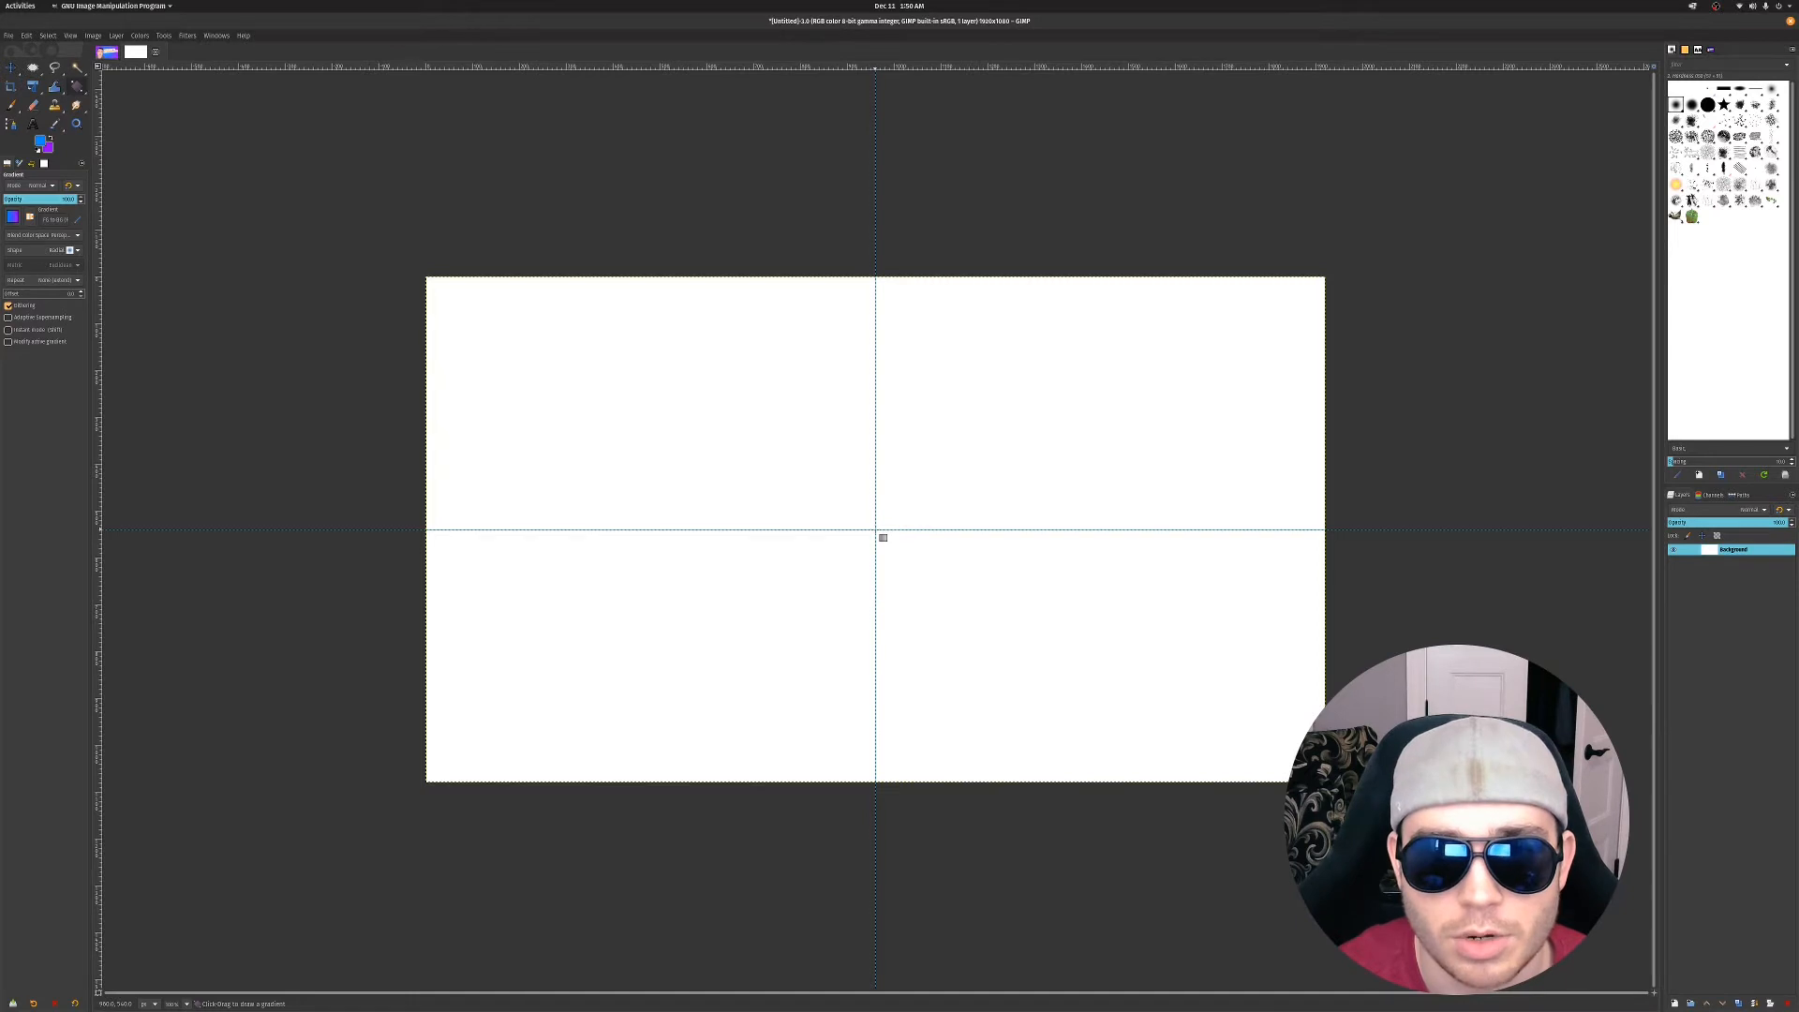
Fill the canvas with a blue-to-purple radial gradient running from the guides' intersection to near the upper-right corner, and apply it
{"action": "left_click_drag", "start_coordinate": [875, 531], "coordinate": [1314, 293]}
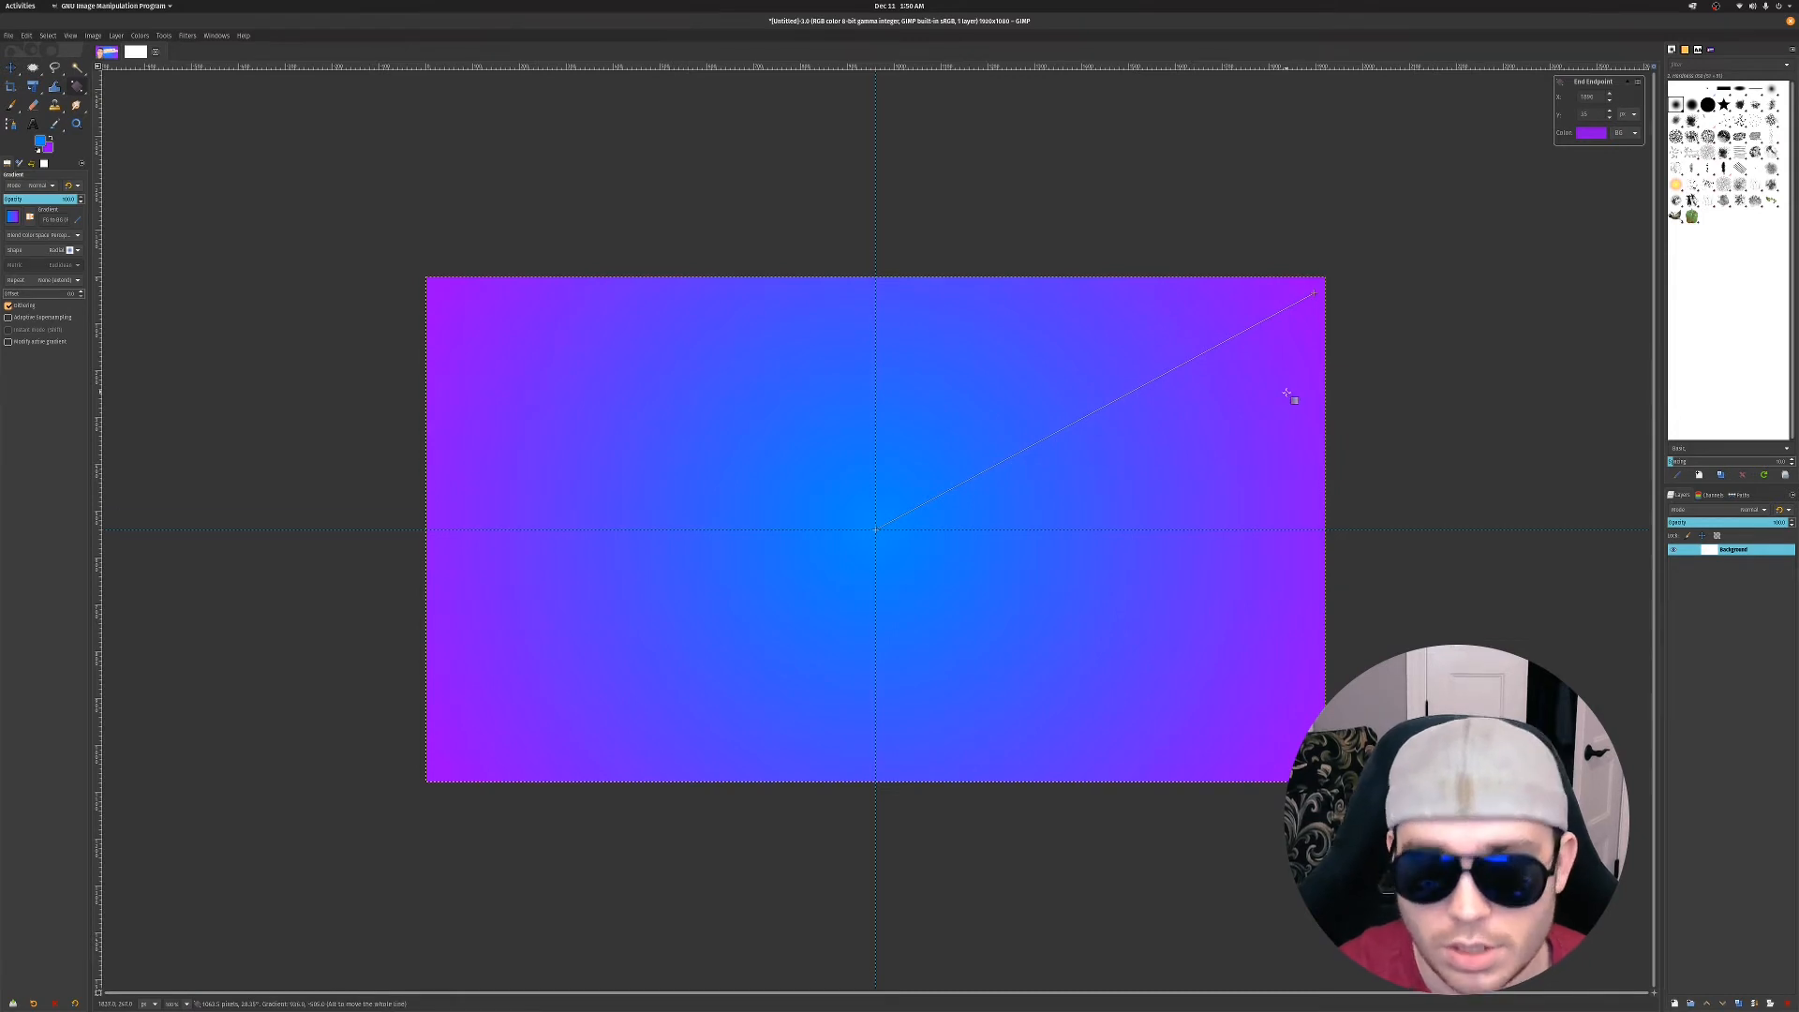
{"action": "key", "text": "Return"}
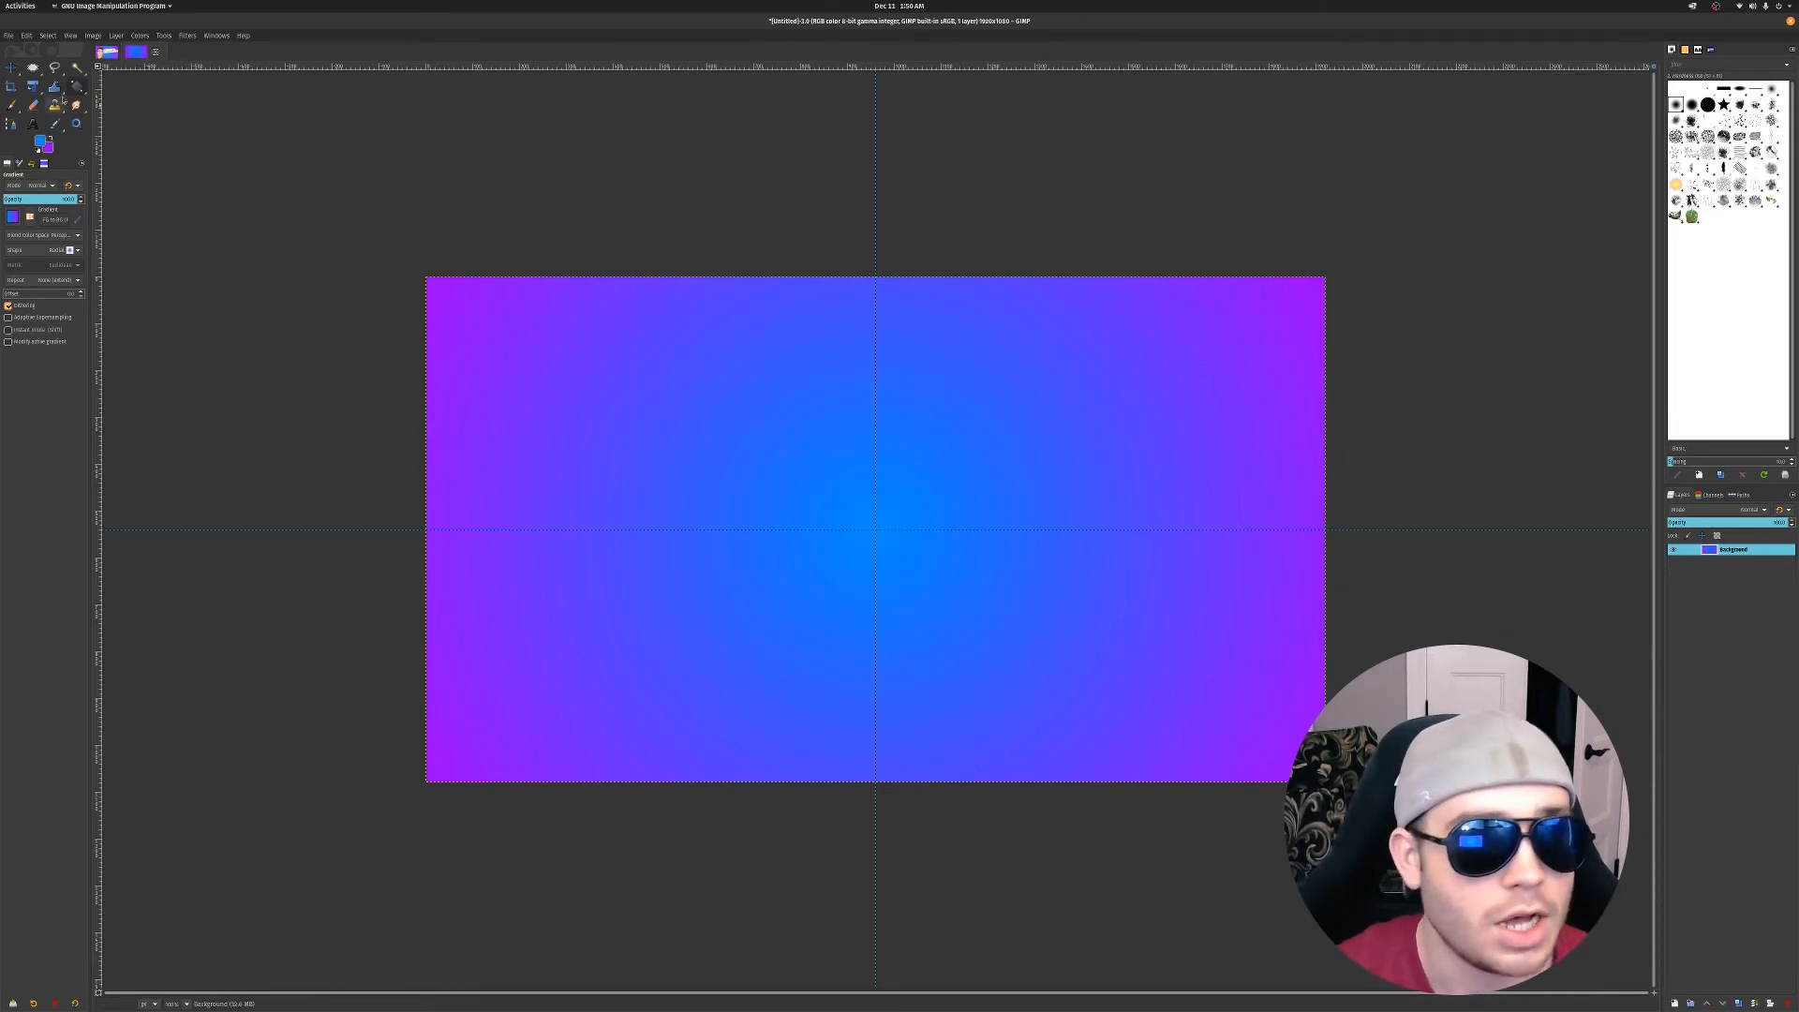
{"action": "left_click", "coordinate": [11, 67]}
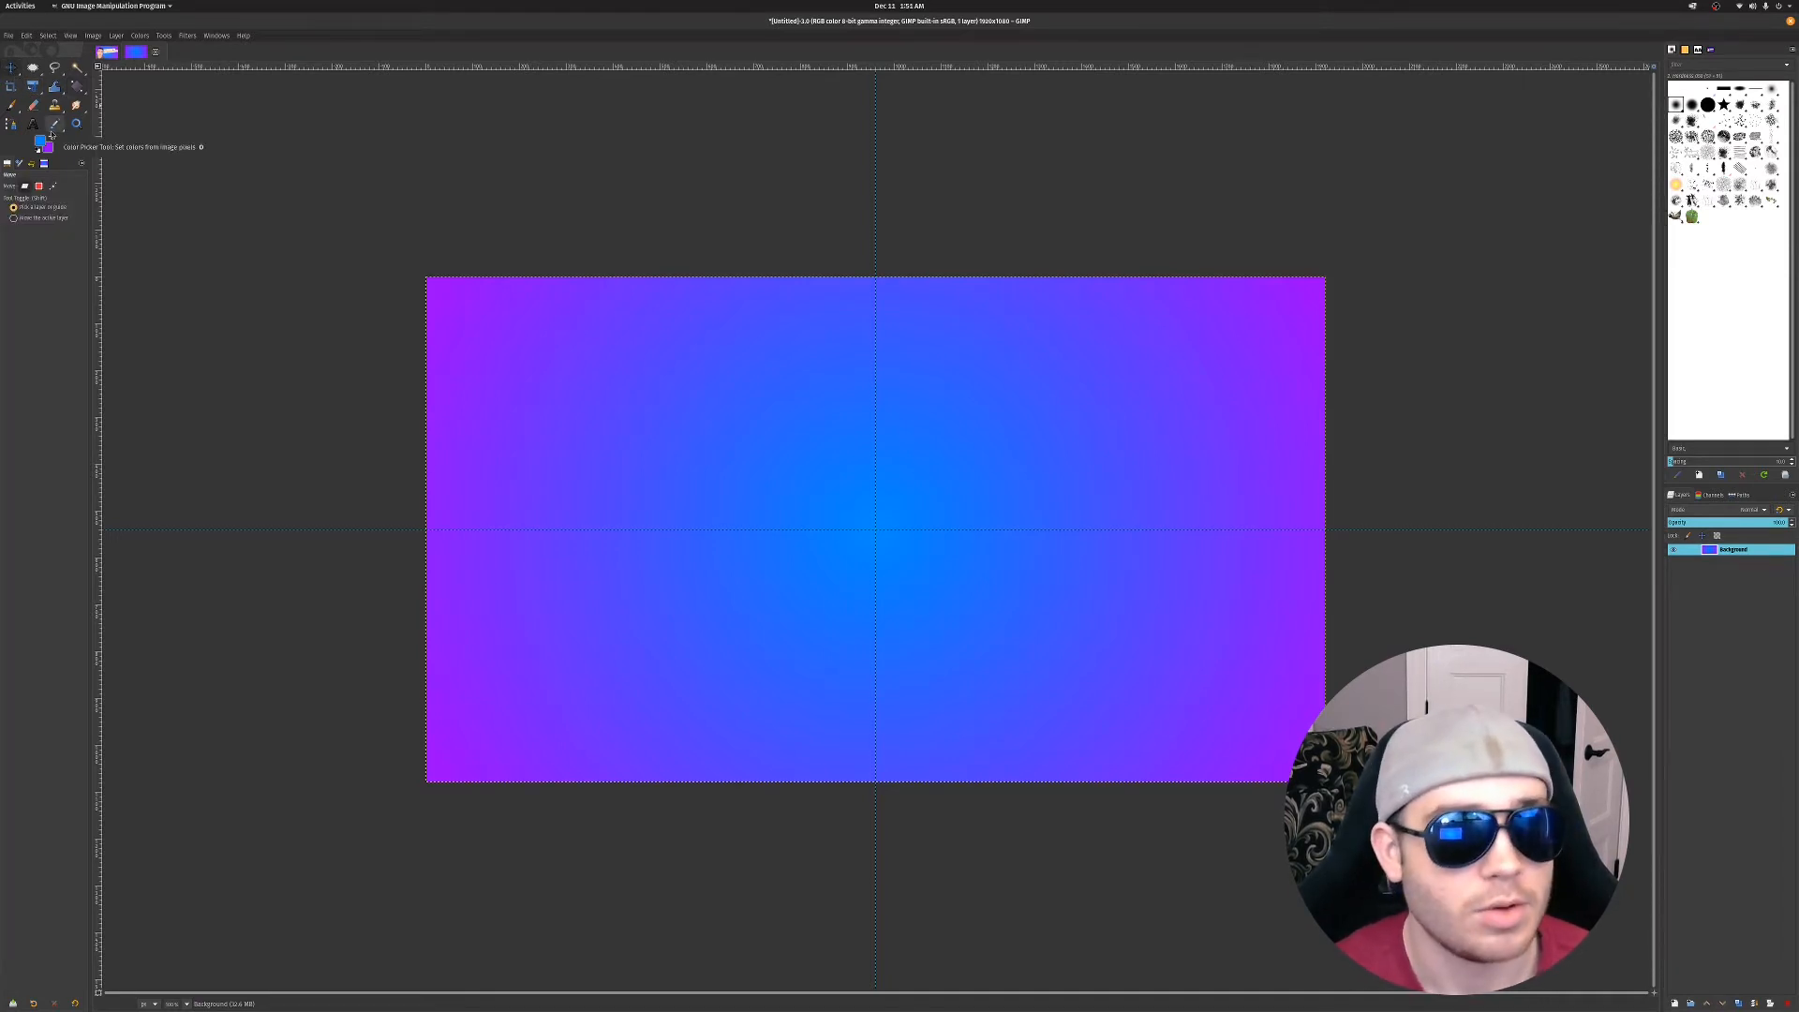
Switch to the Text tool and set the text colour to white
{"action": "left_click", "coordinate": [37, 127]}
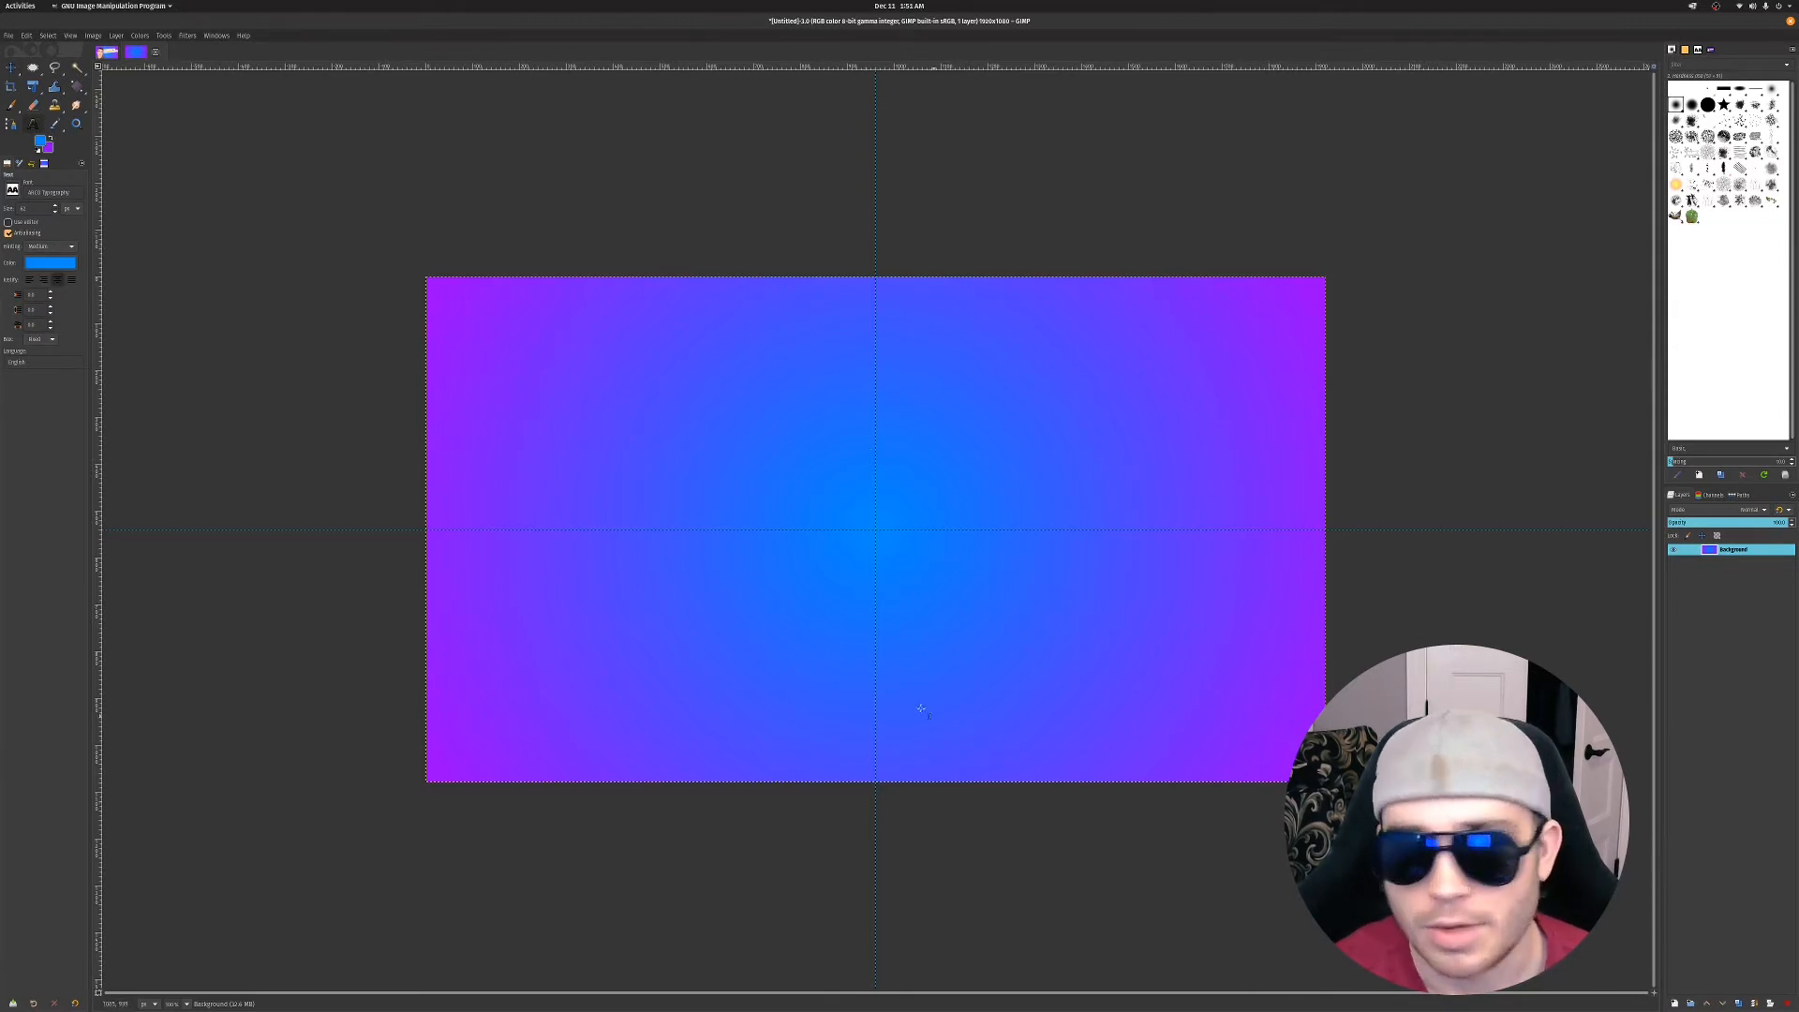
{"action": "left_click", "coordinate": [51, 263]}
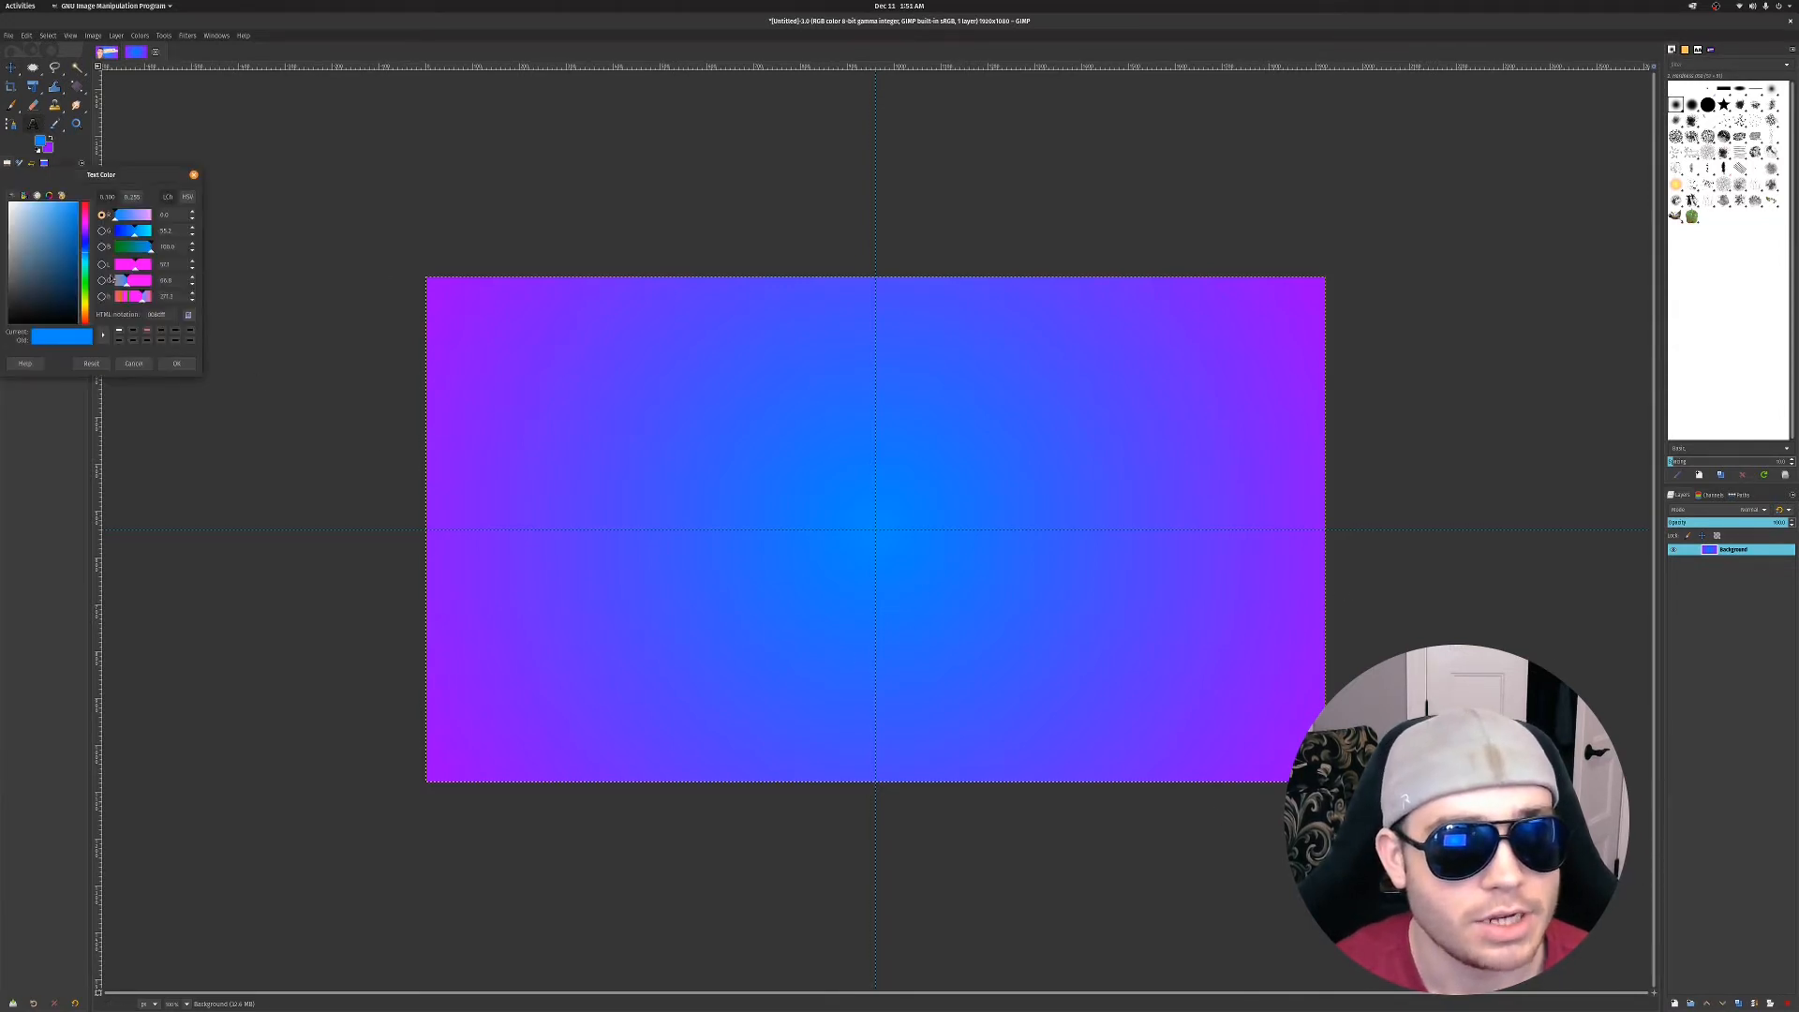
{"action": "left_click", "coordinate": [176, 364]}
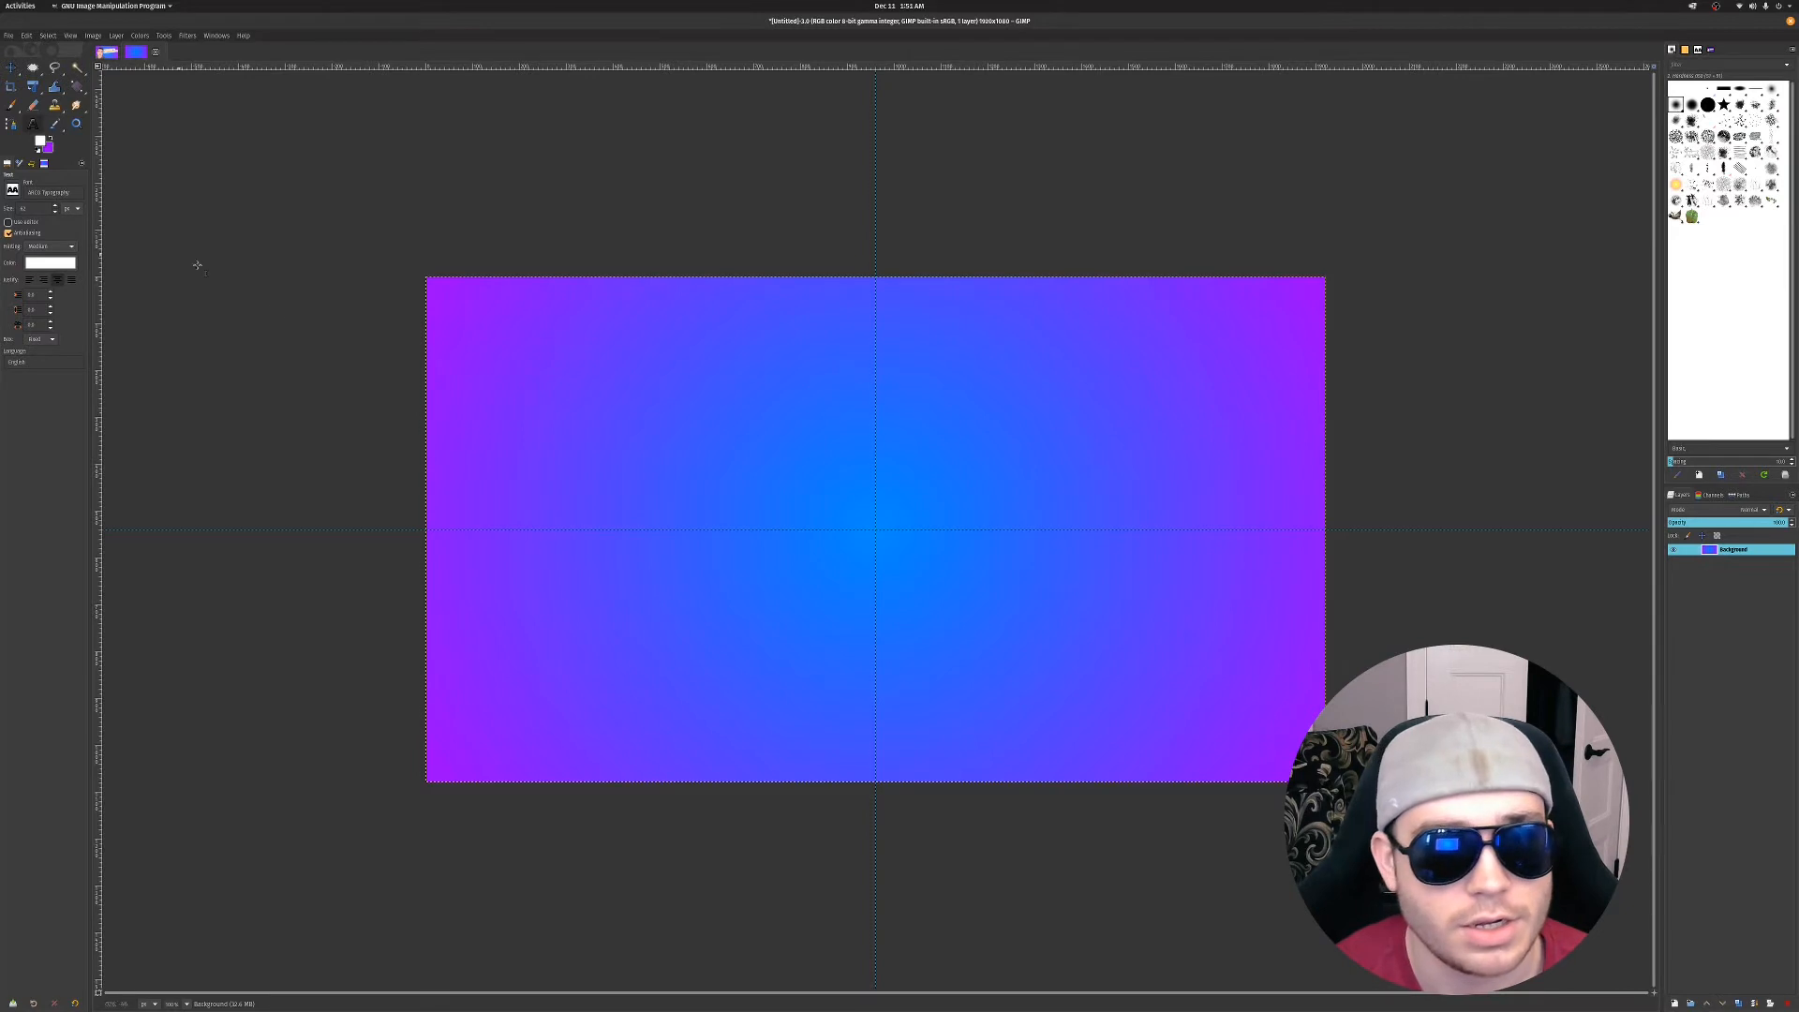
Add the text INTERMEDIATE just below the horizontal guide near the canvas centre
{"action": "left_click", "coordinate": [777, 565]}
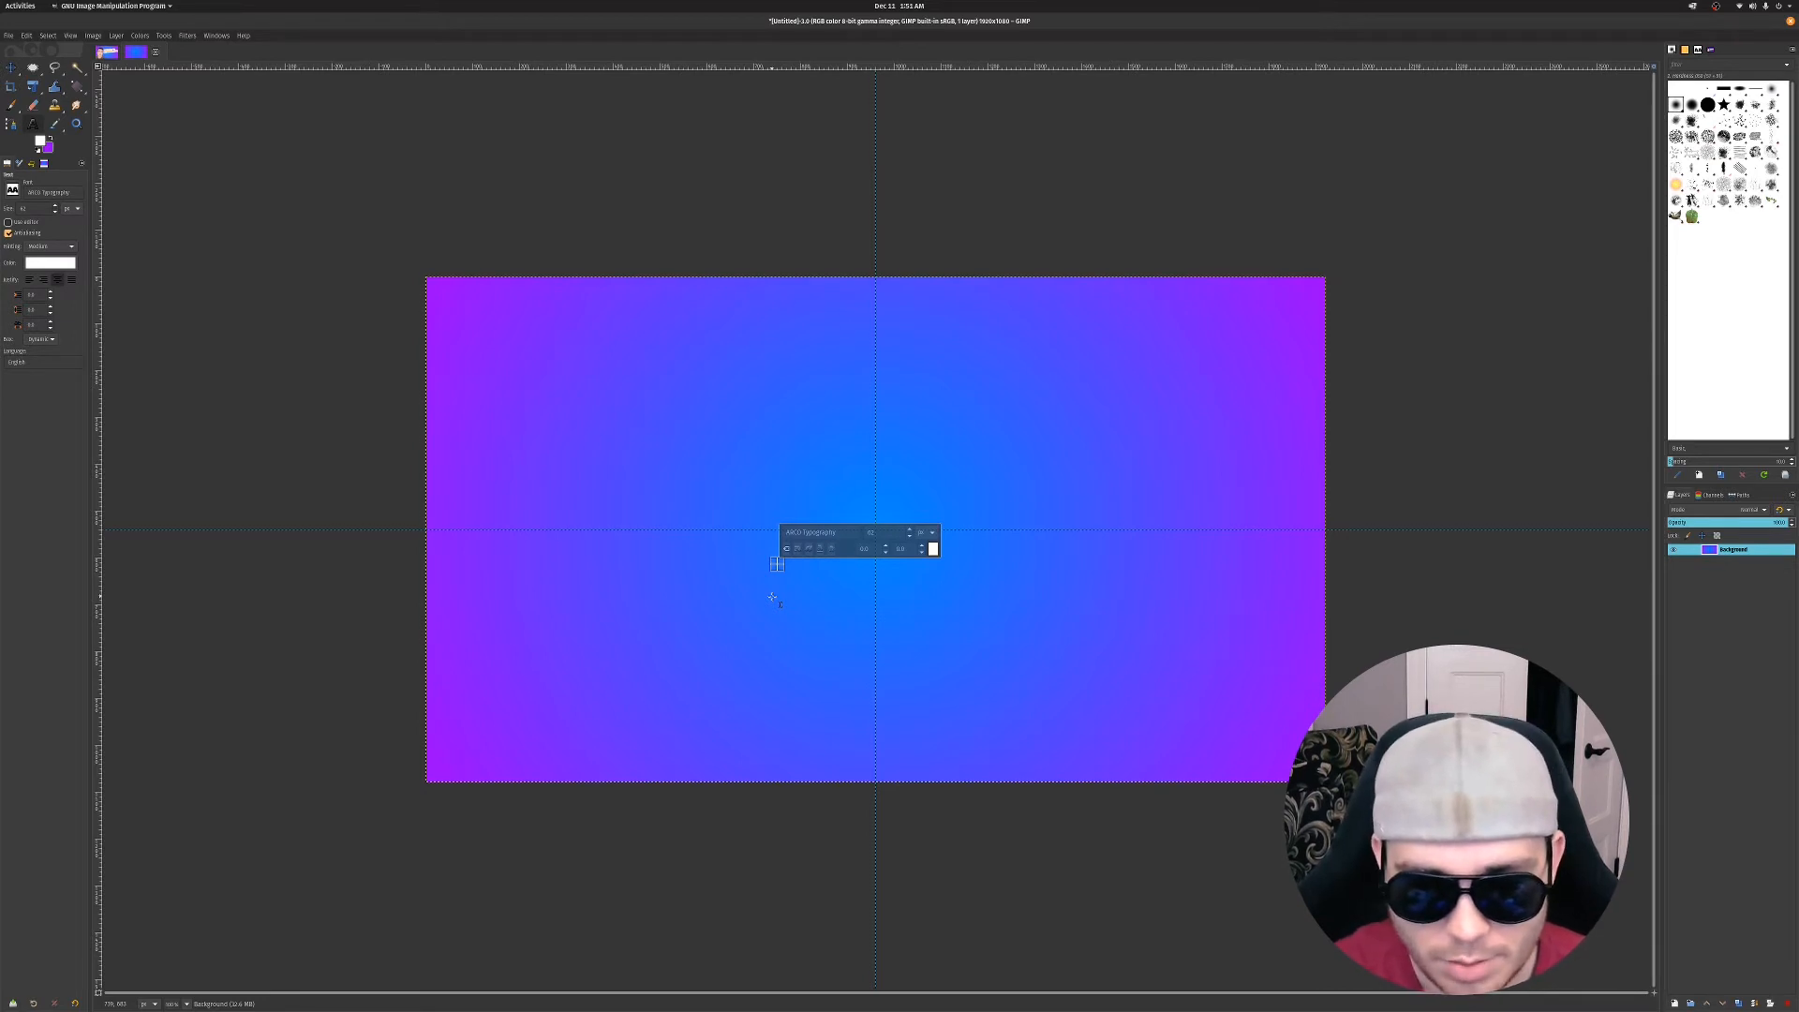
{"action": "type", "text": "INTE"}
{"action": "key", "text": "BackSpace"}
{"action": "key", "text": "BackSpace"}
{"action": "key", "text": "BackSpace"}
{"action": "key", "text": "BackSpace"}
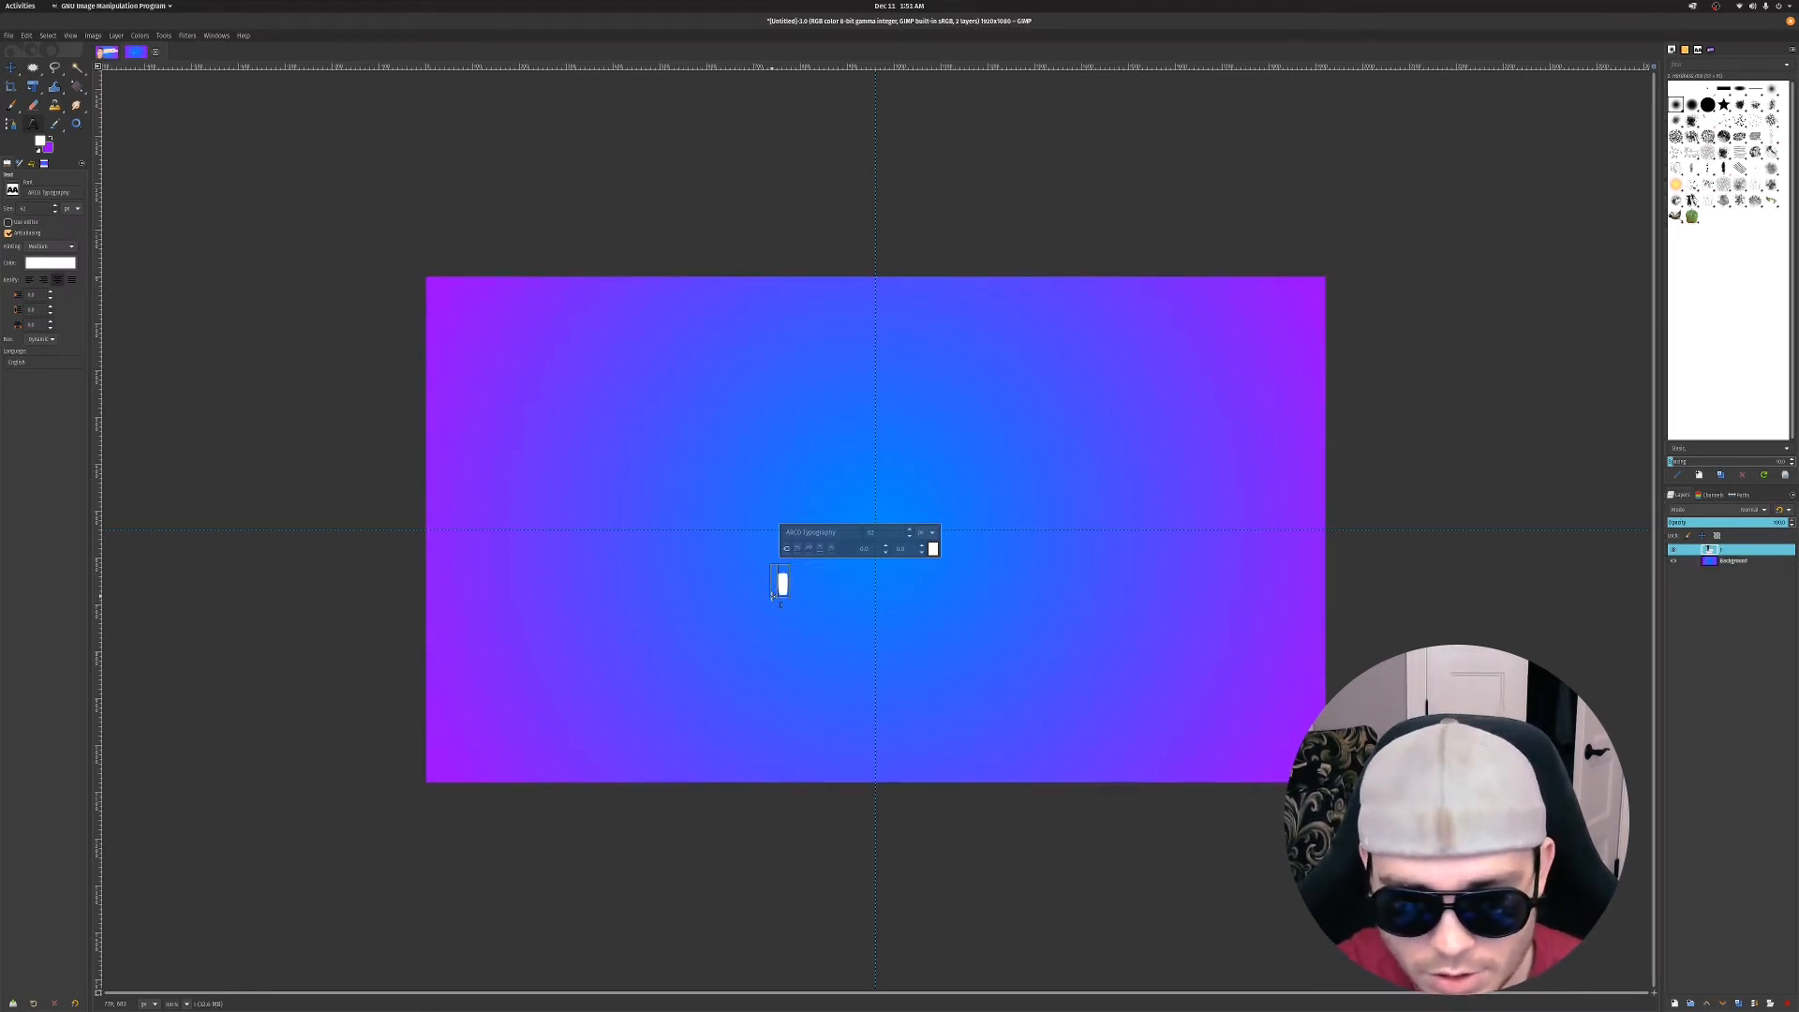
{"action": "type", "text": "INTERMEDIA"}
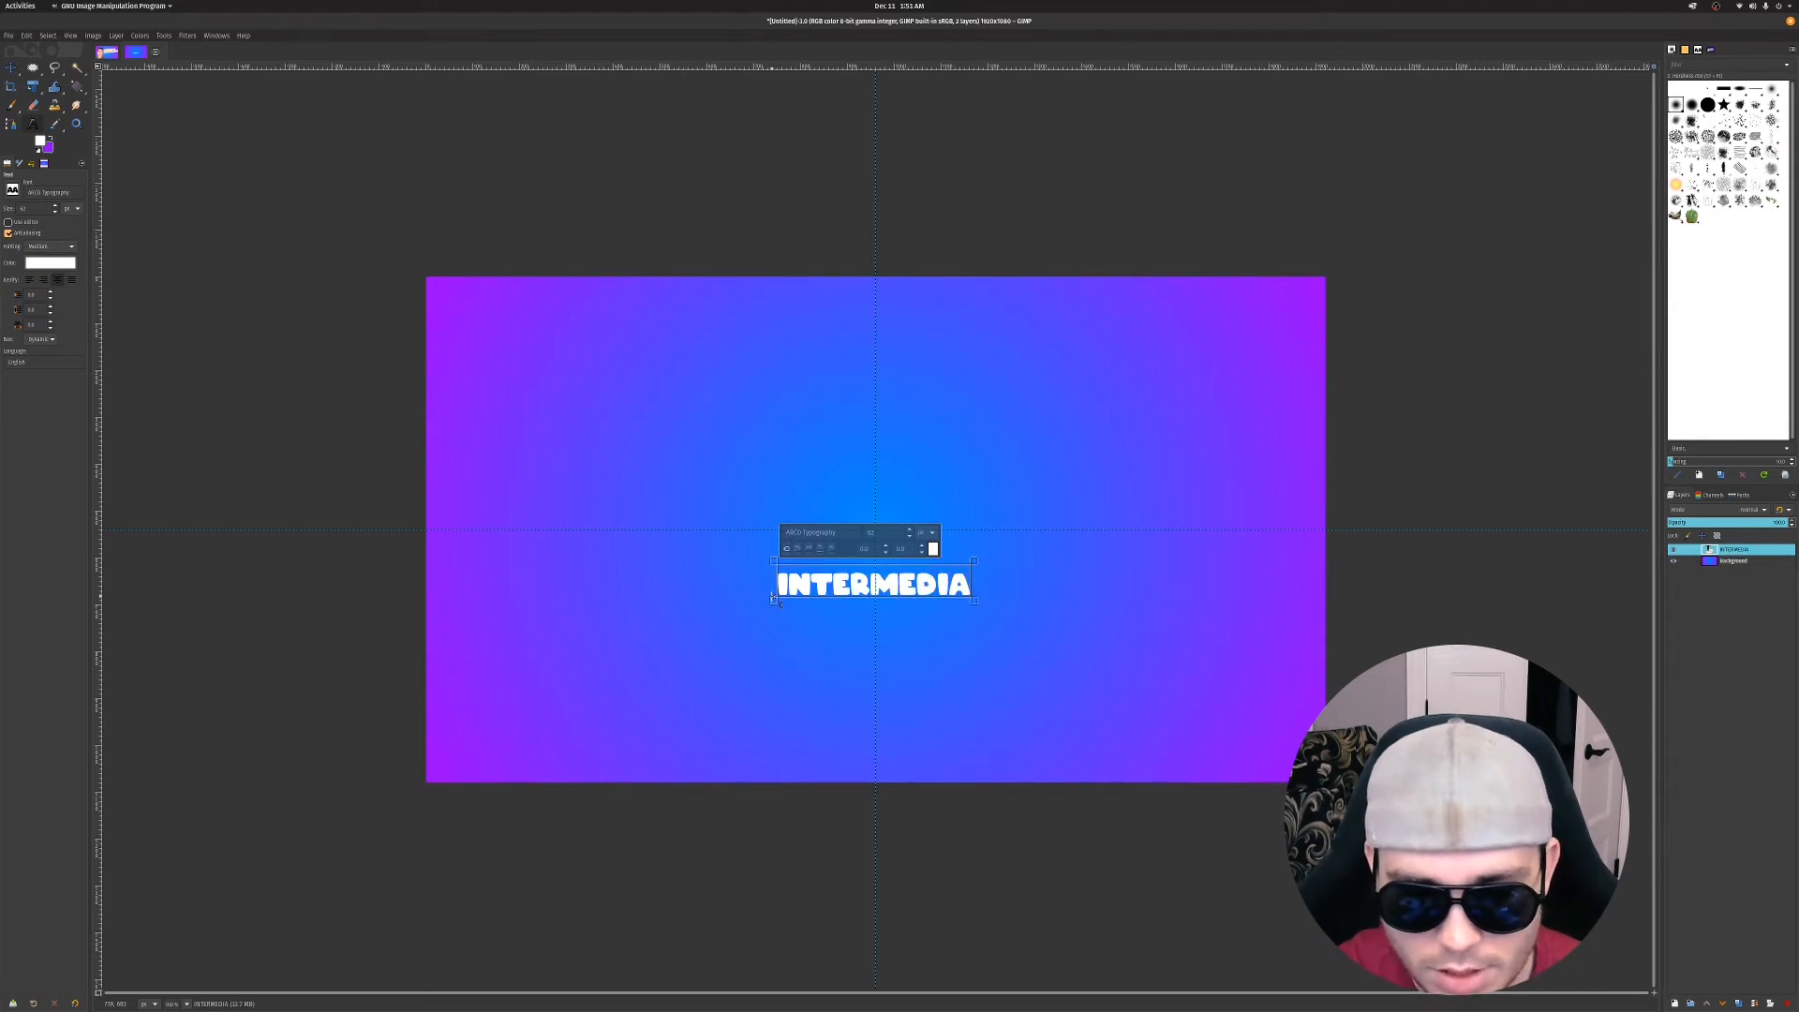
{"action": "type", "text": "TE"}
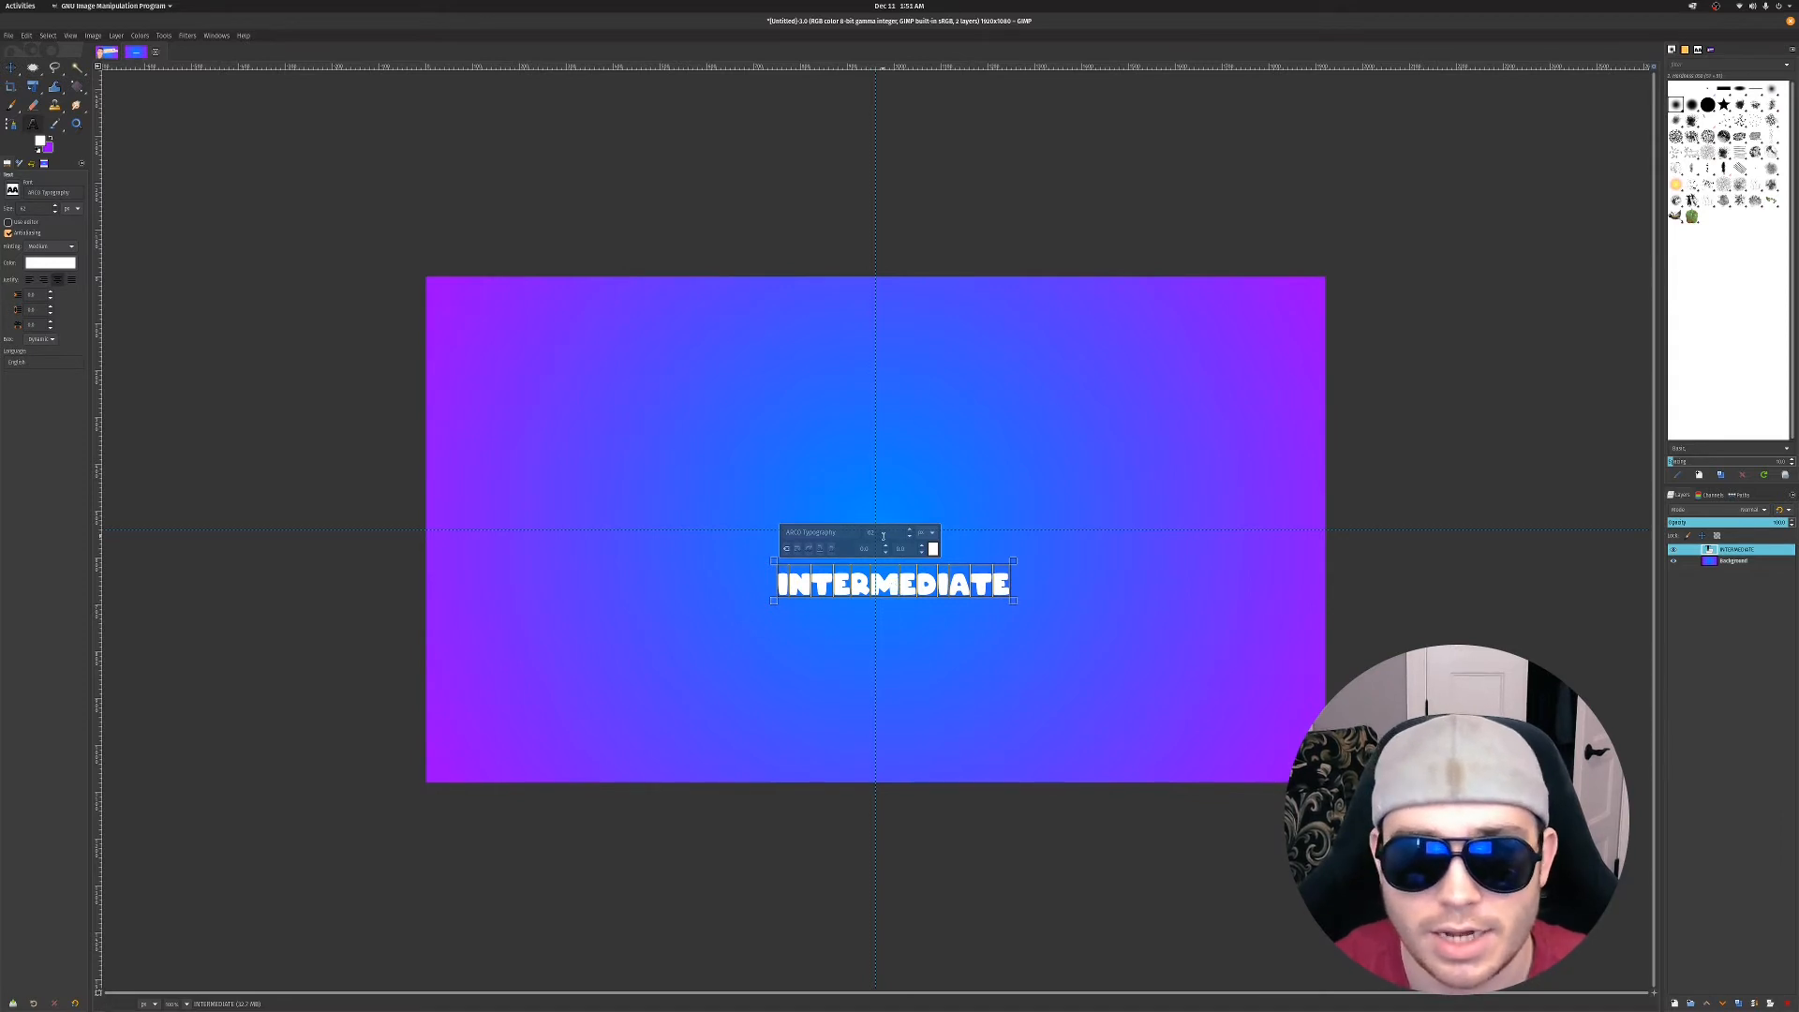
Enlarge the INTERMEDIATE text and centre it on the vertical guide, just below the horizontal guide
{"action": "left_click_drag", "start_coordinate": [884, 532], "coordinate": [837, 532]}
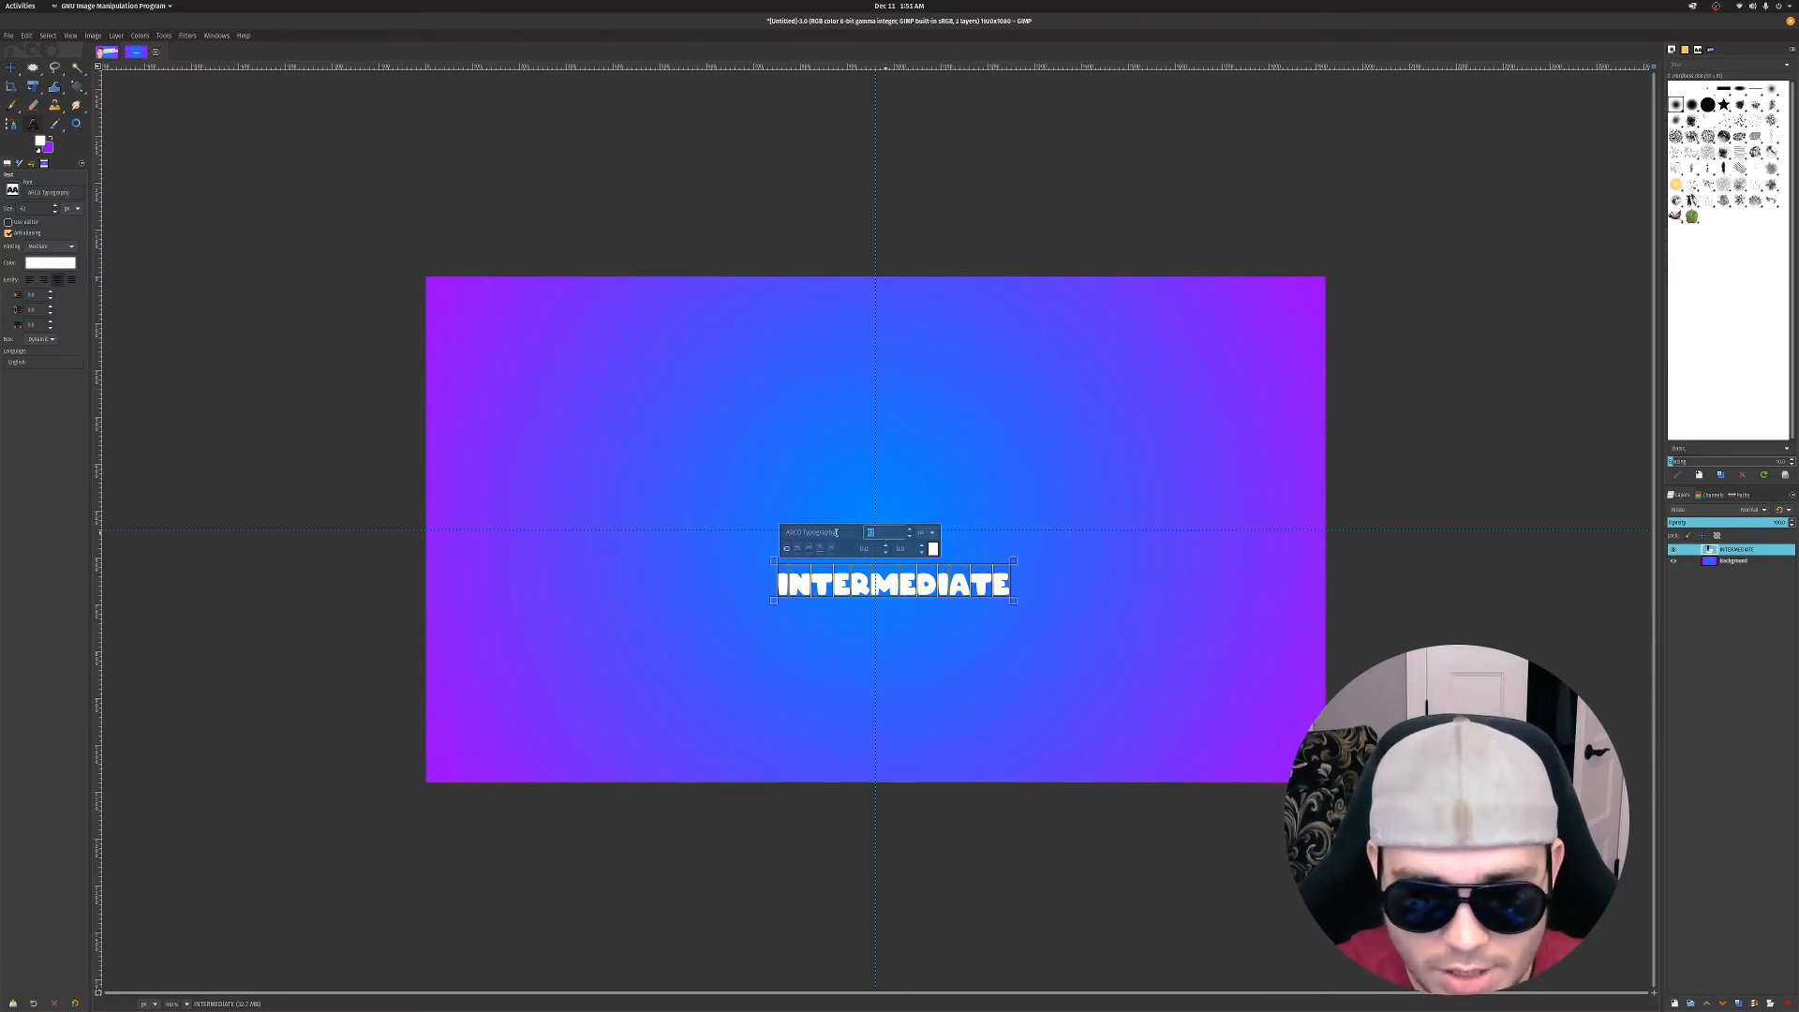
{"action": "key", "text": "Return"}
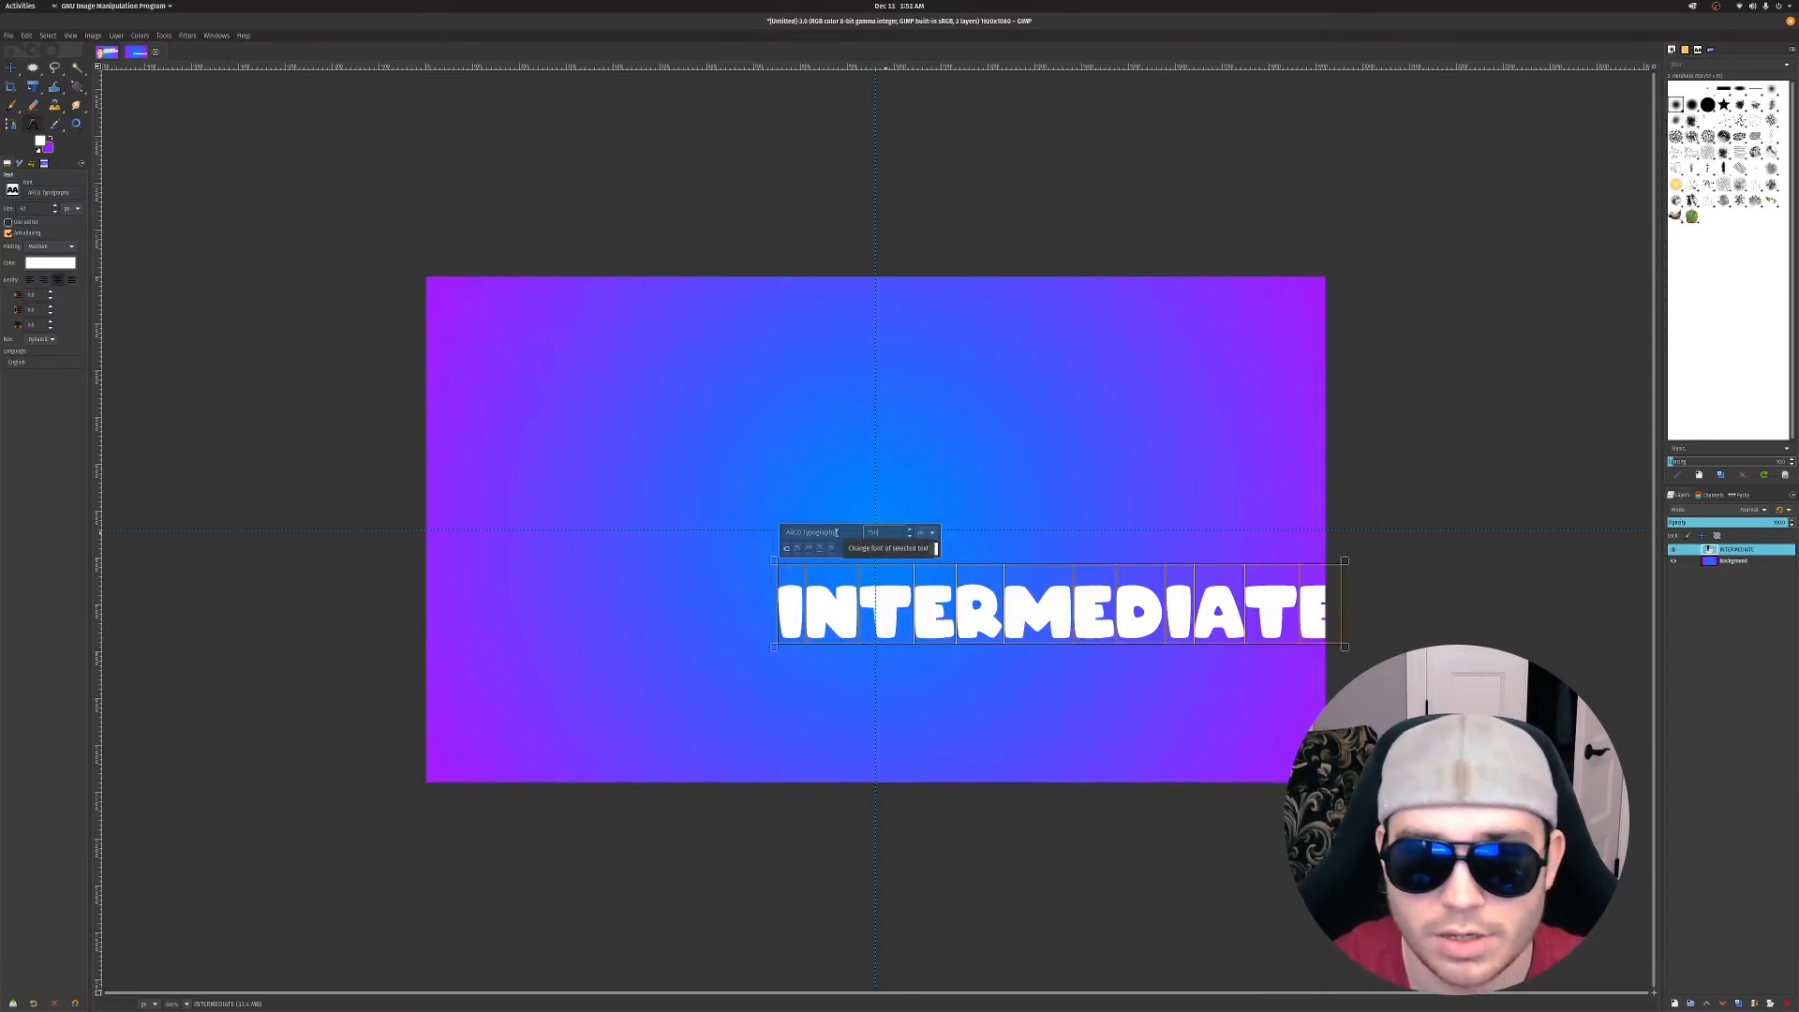
{"action": "left_click", "coordinate": [11, 69]}
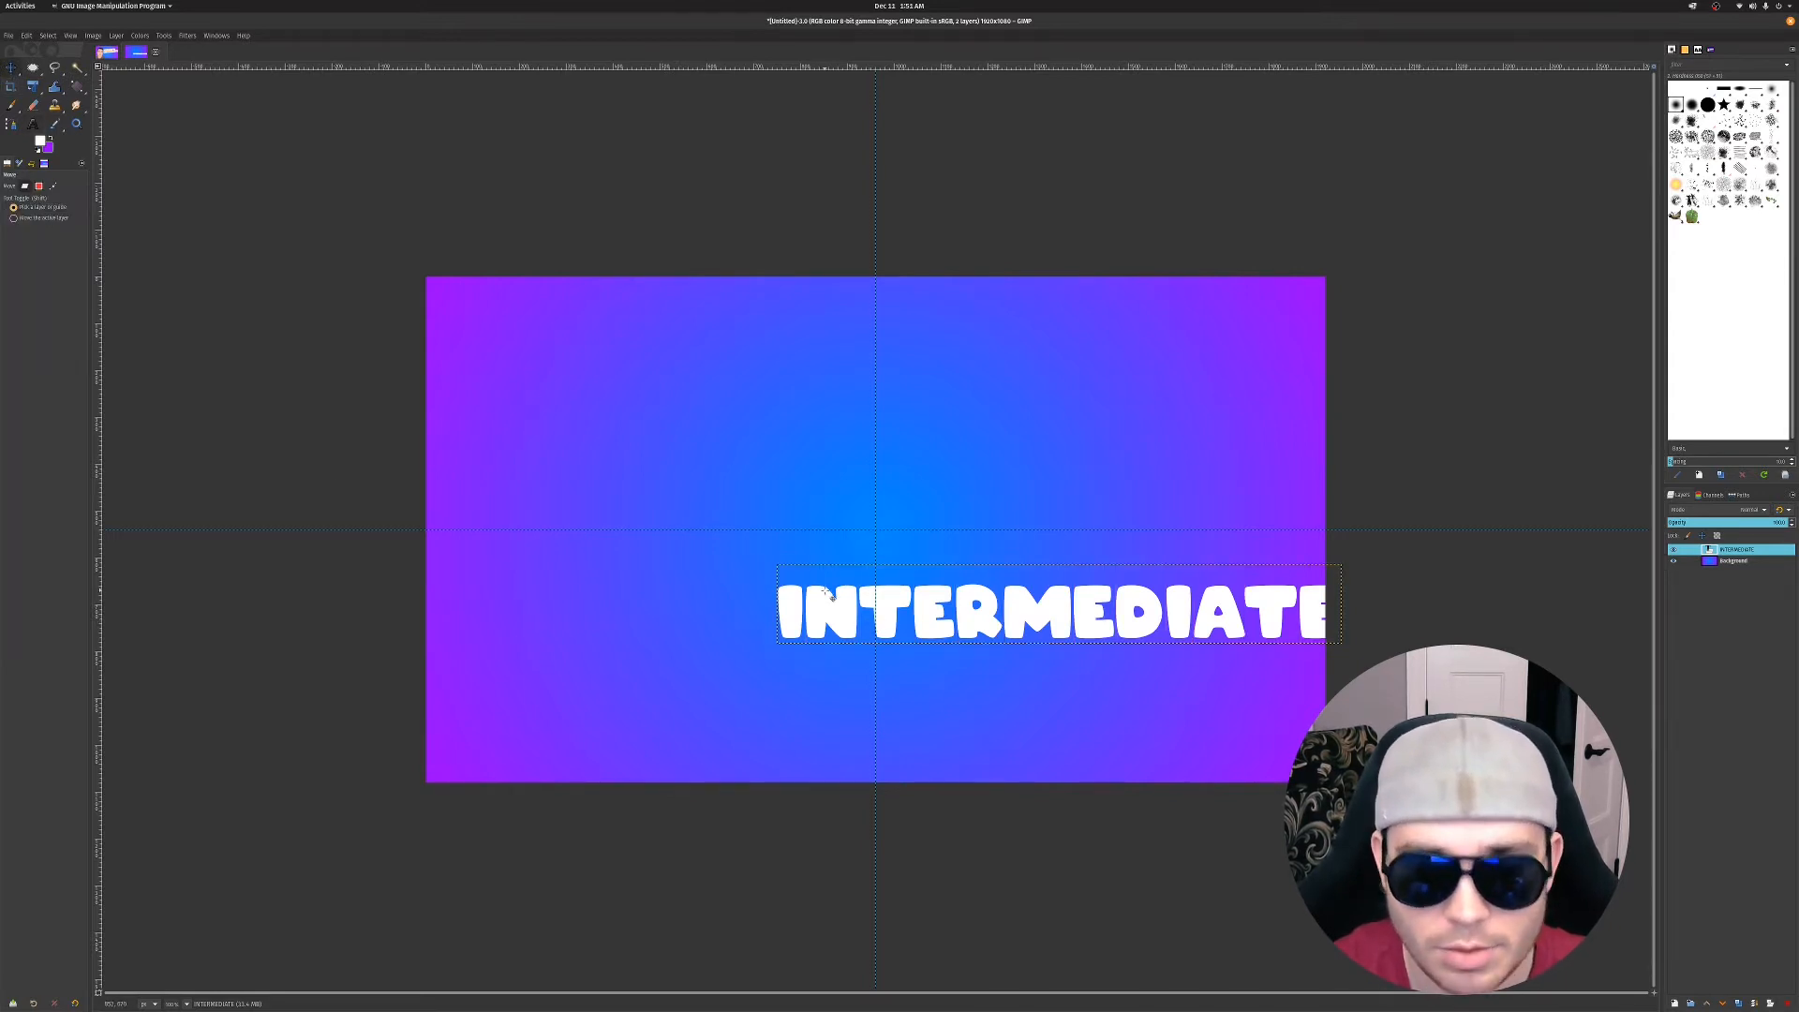
{"action": "left_click_drag", "start_coordinate": [891, 598], "coordinate": [709, 560]}
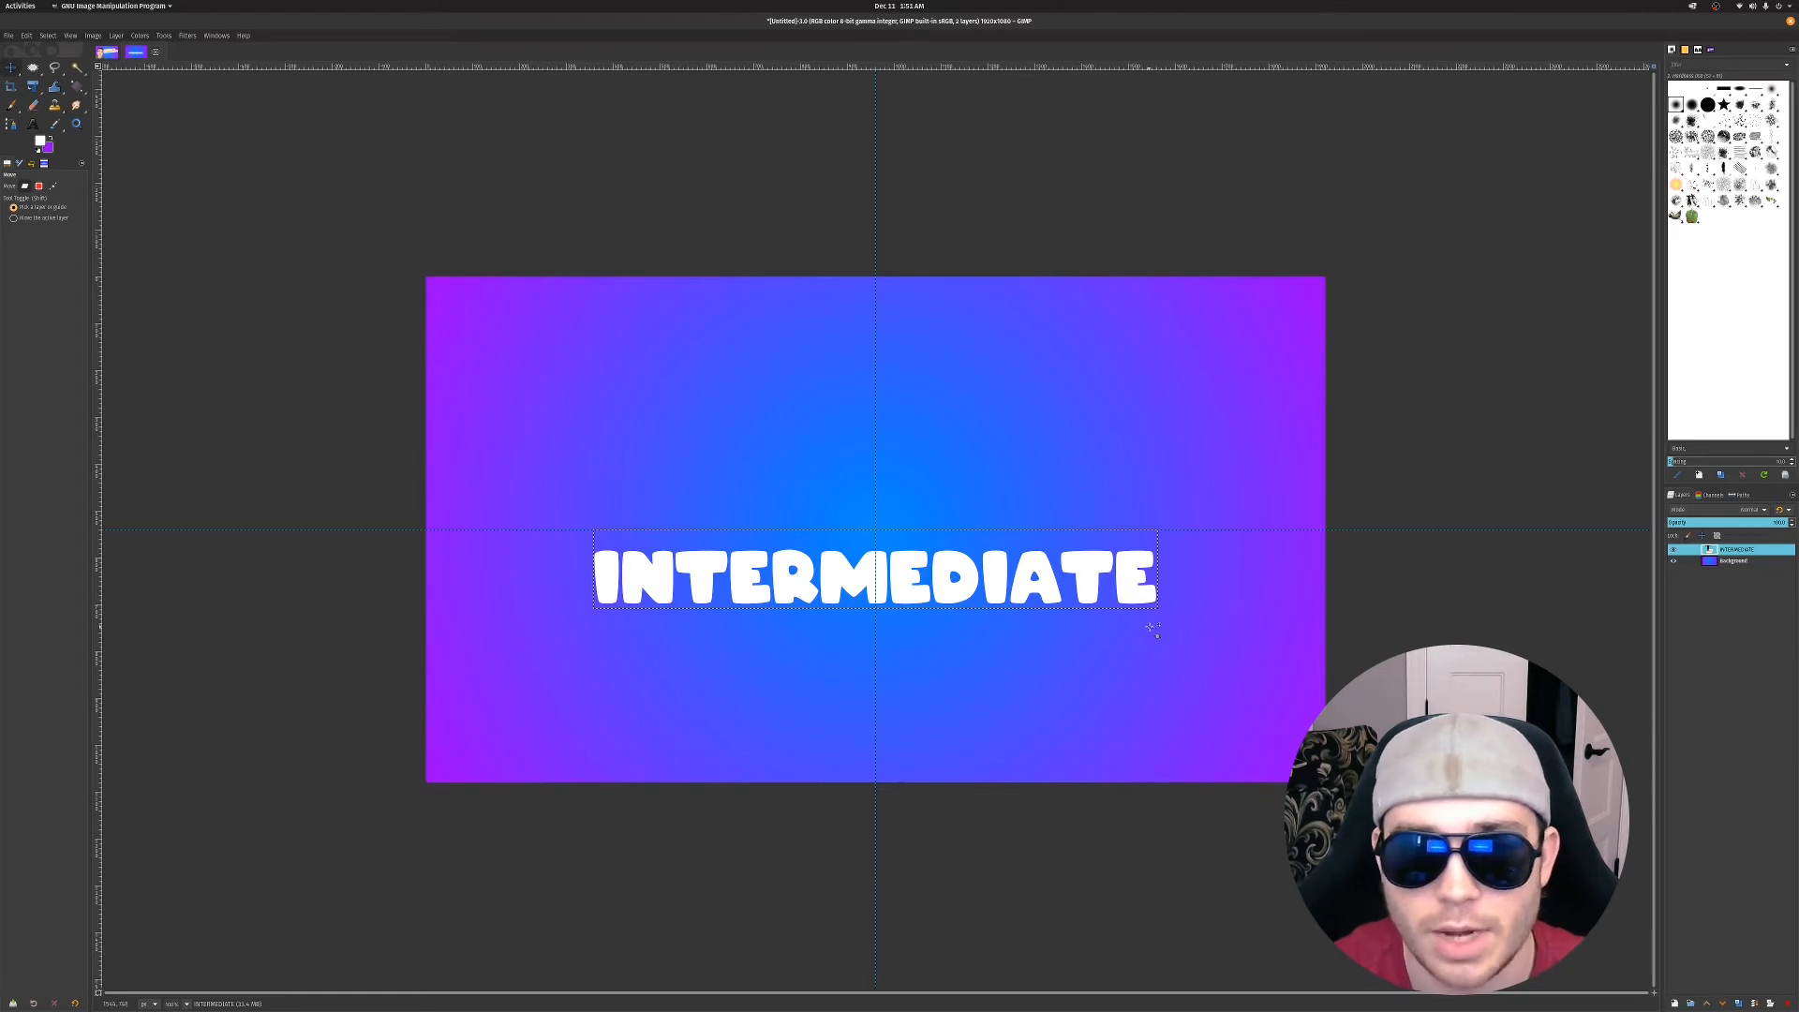
{"action": "left_click", "coordinate": [882, 564]}
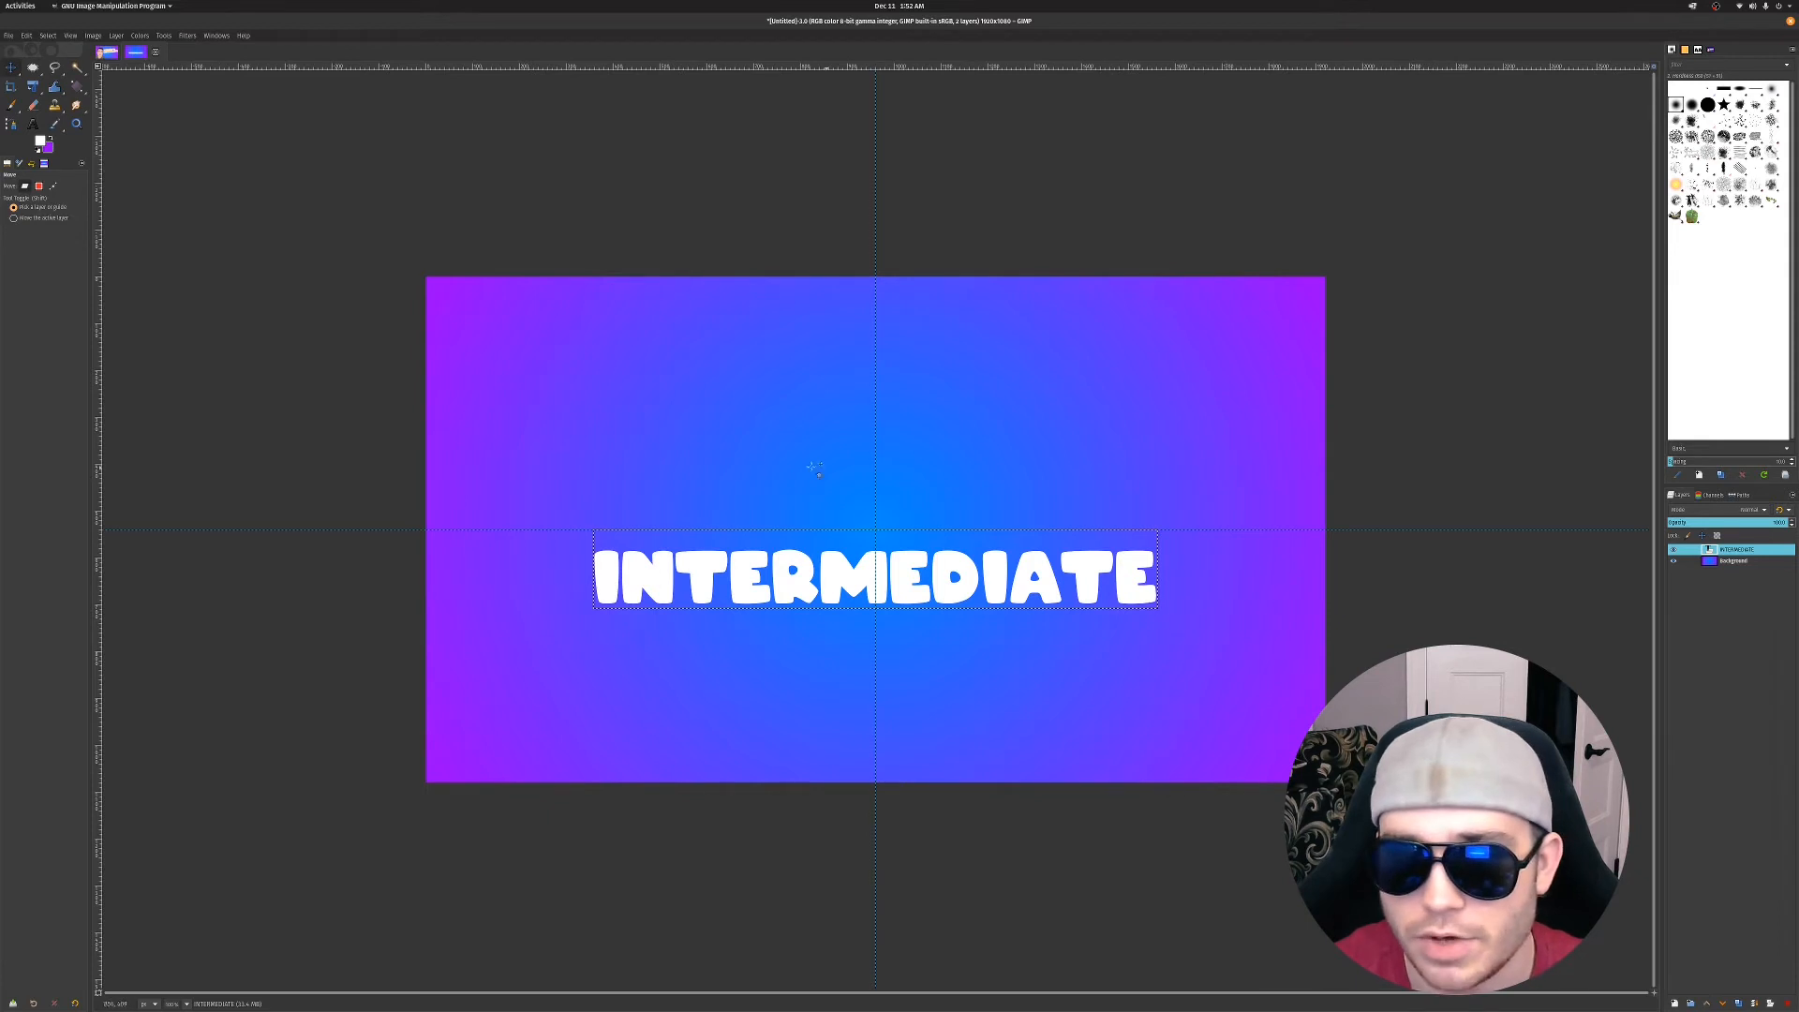
Add a separate text layer reading BEGINNER above the INTERMEDIATE text
{"action": "left_click", "coordinate": [33, 124]}
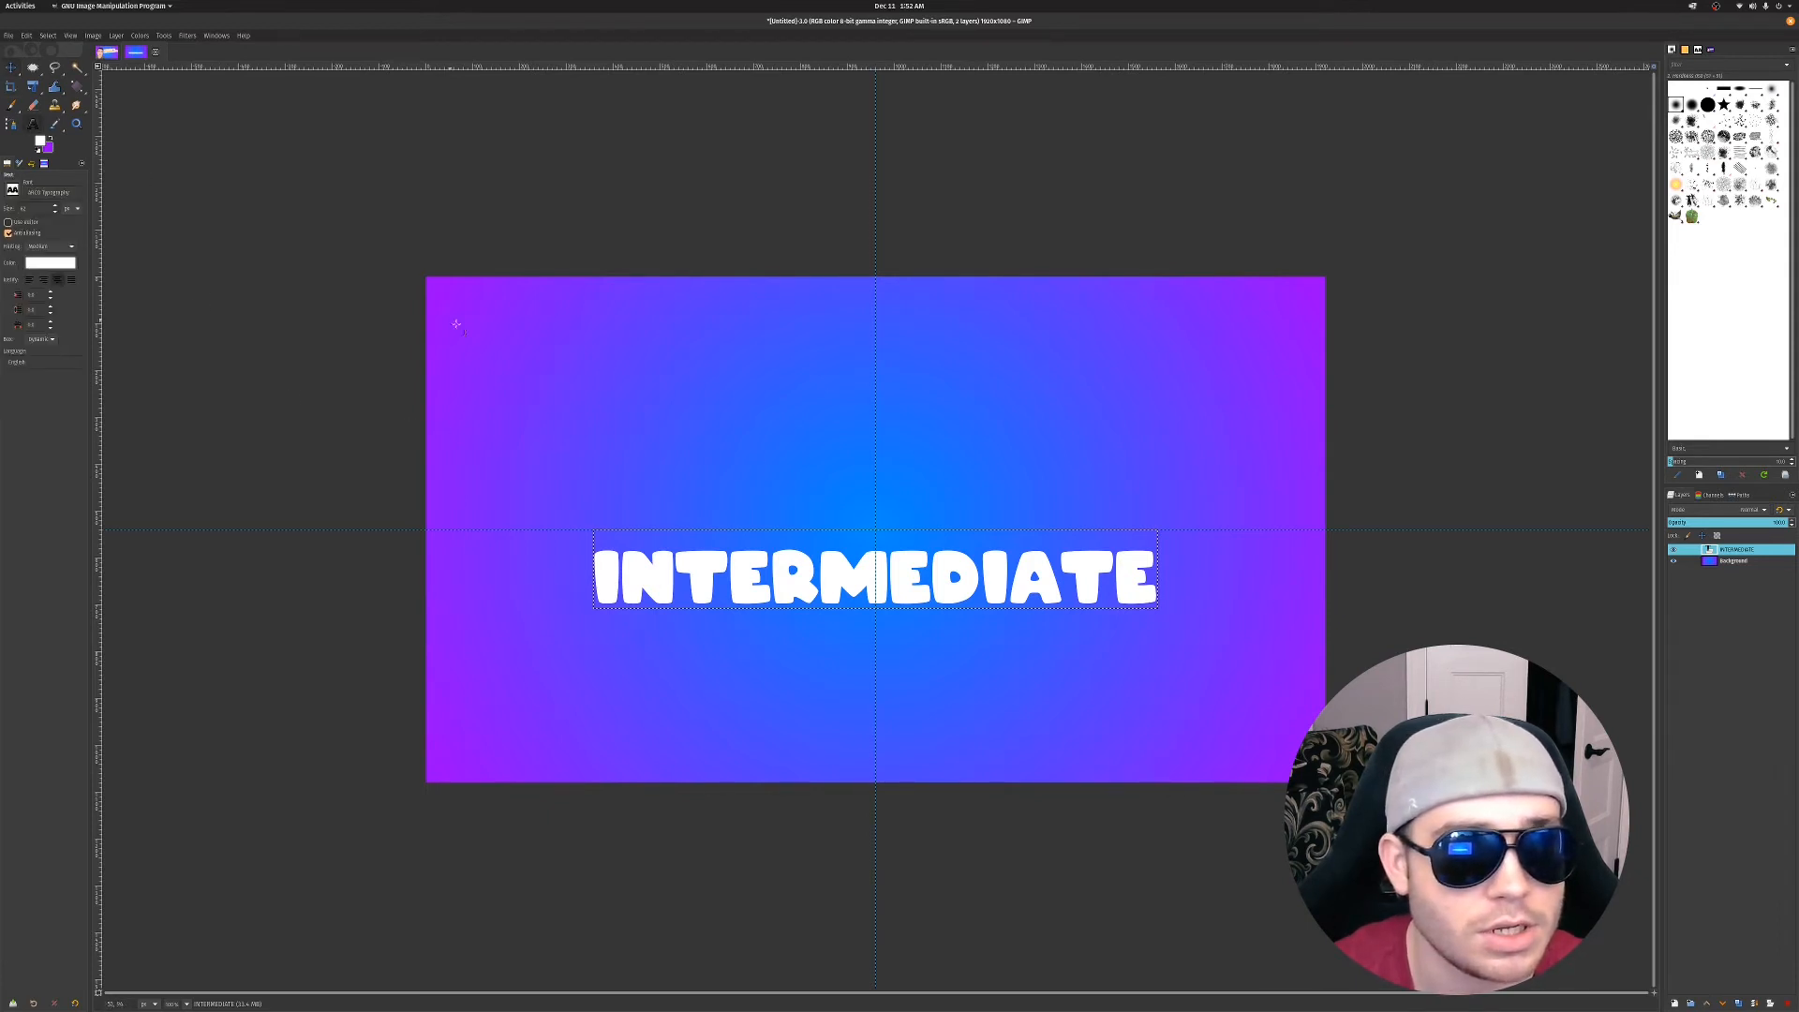
{"action": "left_click", "coordinate": [657, 466]}
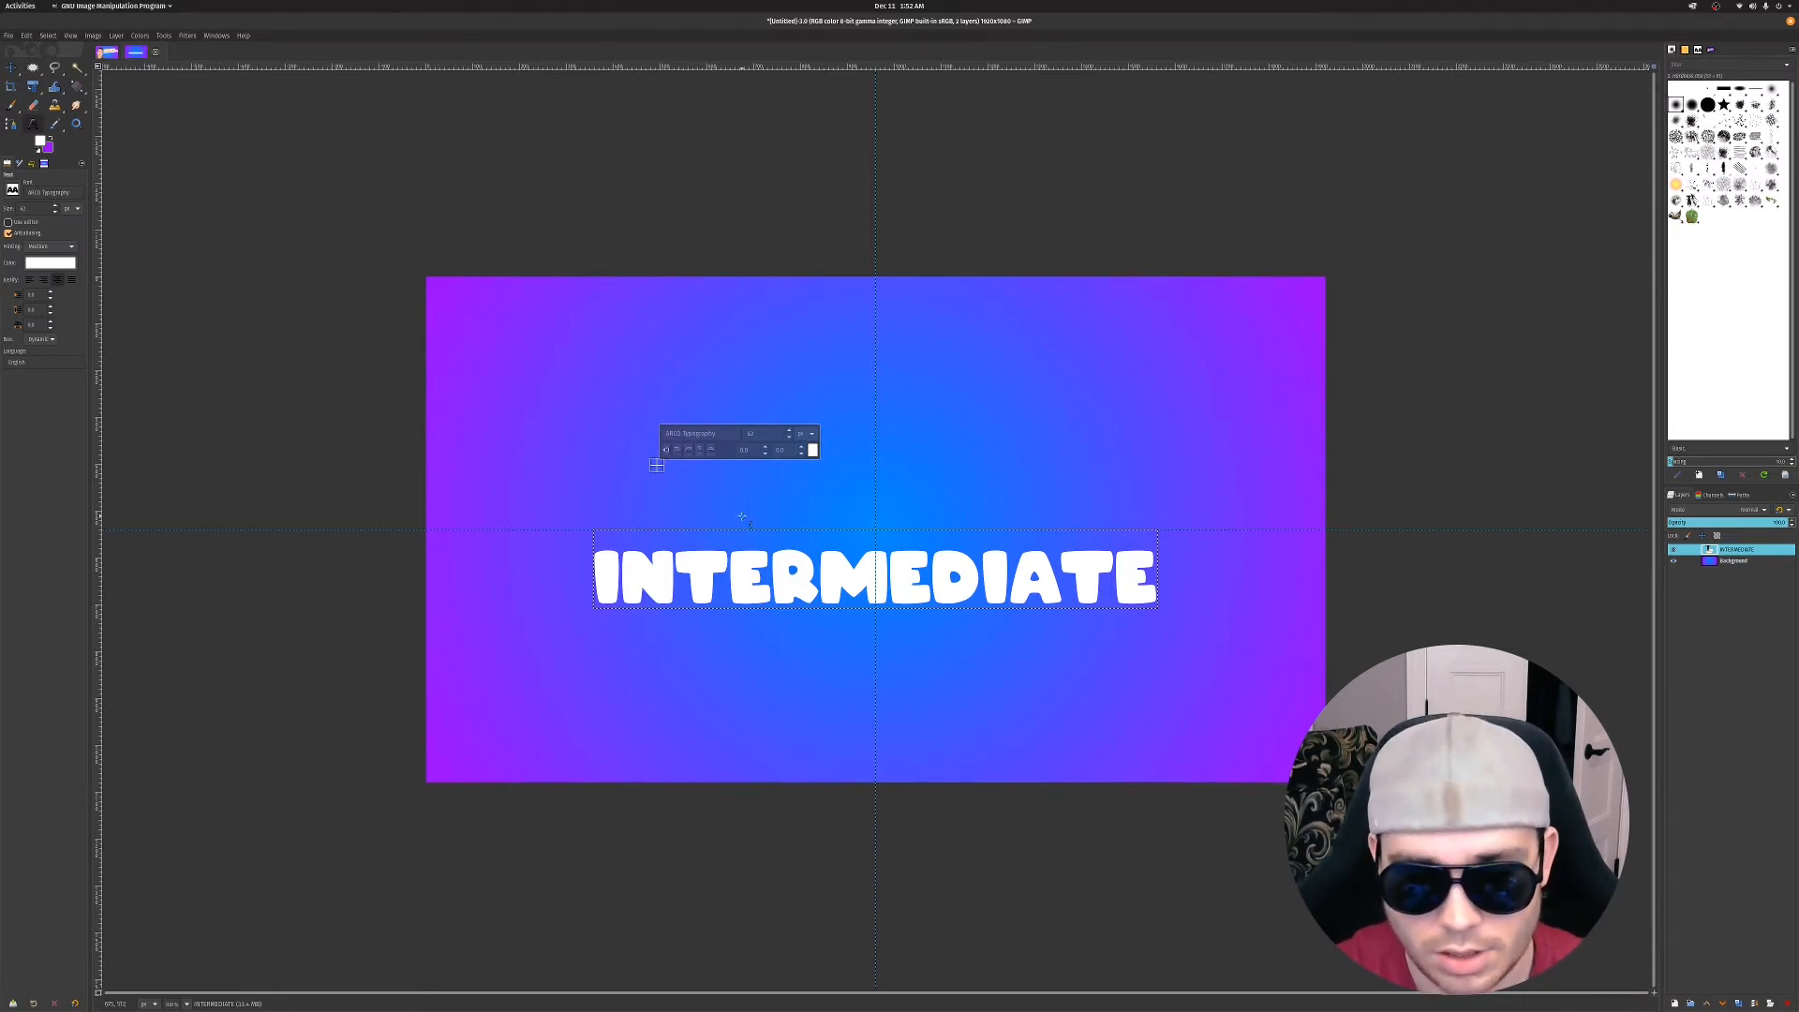
{"action": "type", "text": "B"}
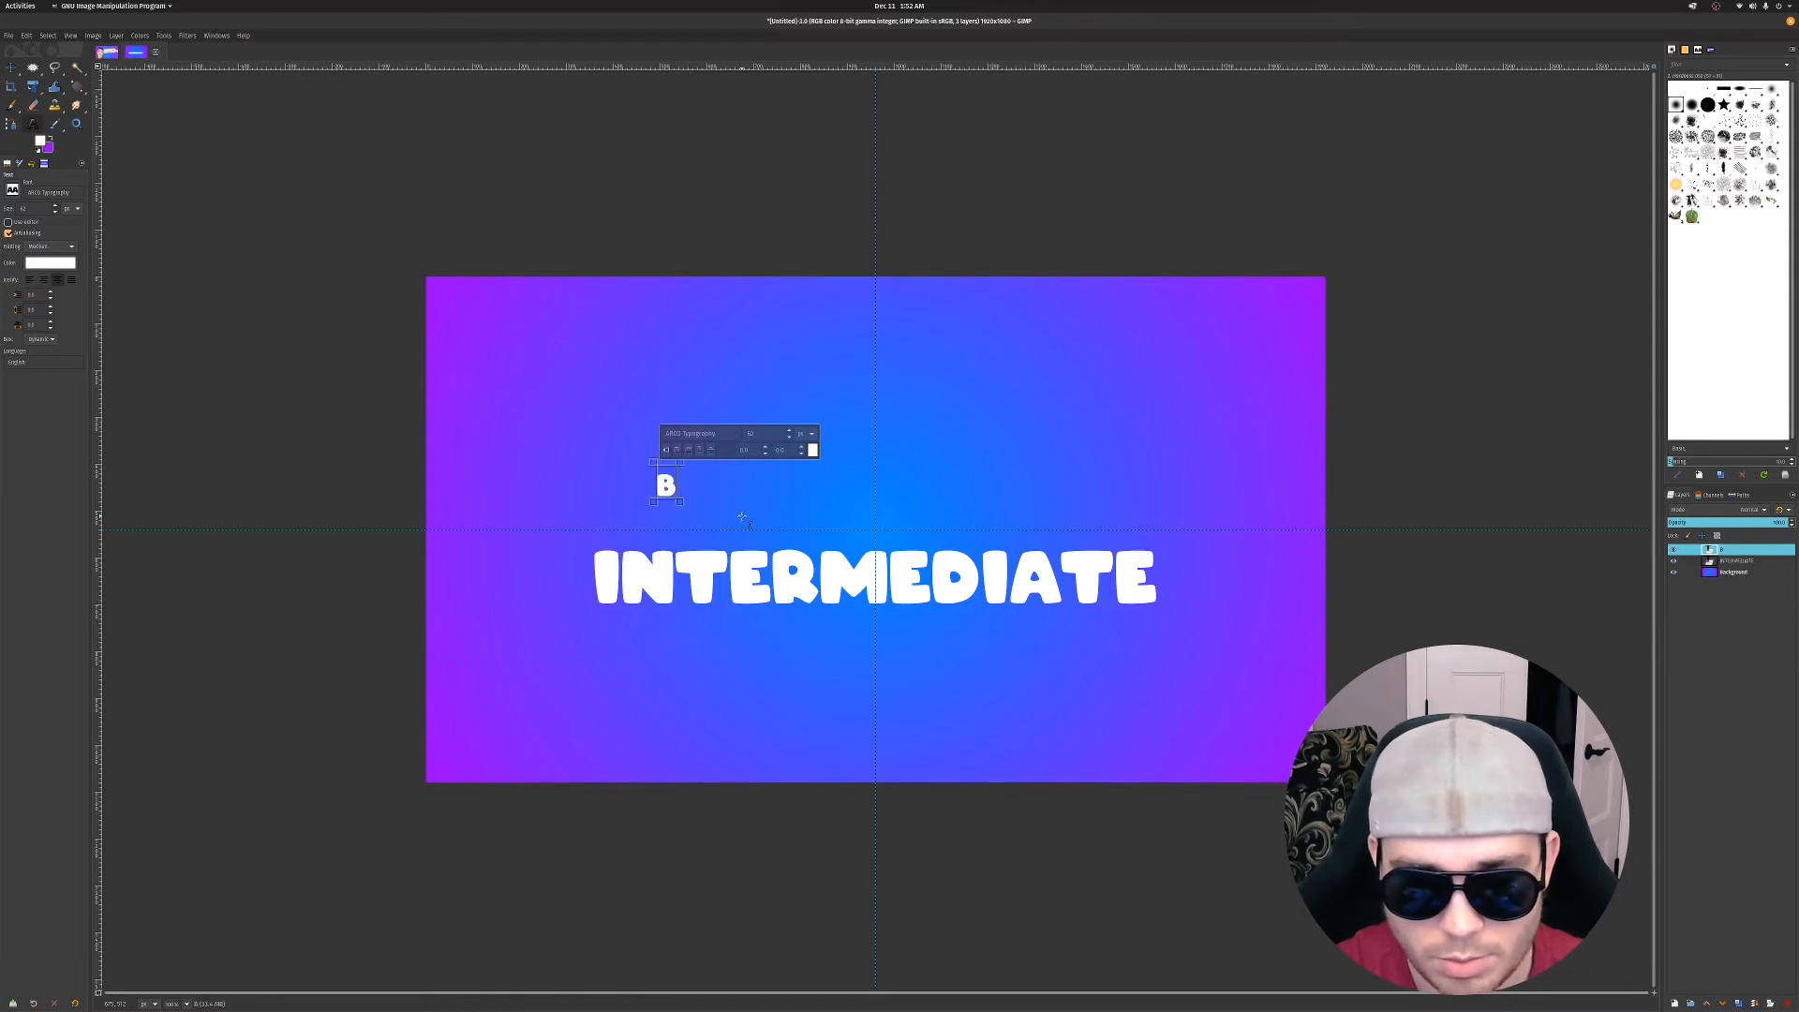
{"action": "type", "text": "EGINNER"}
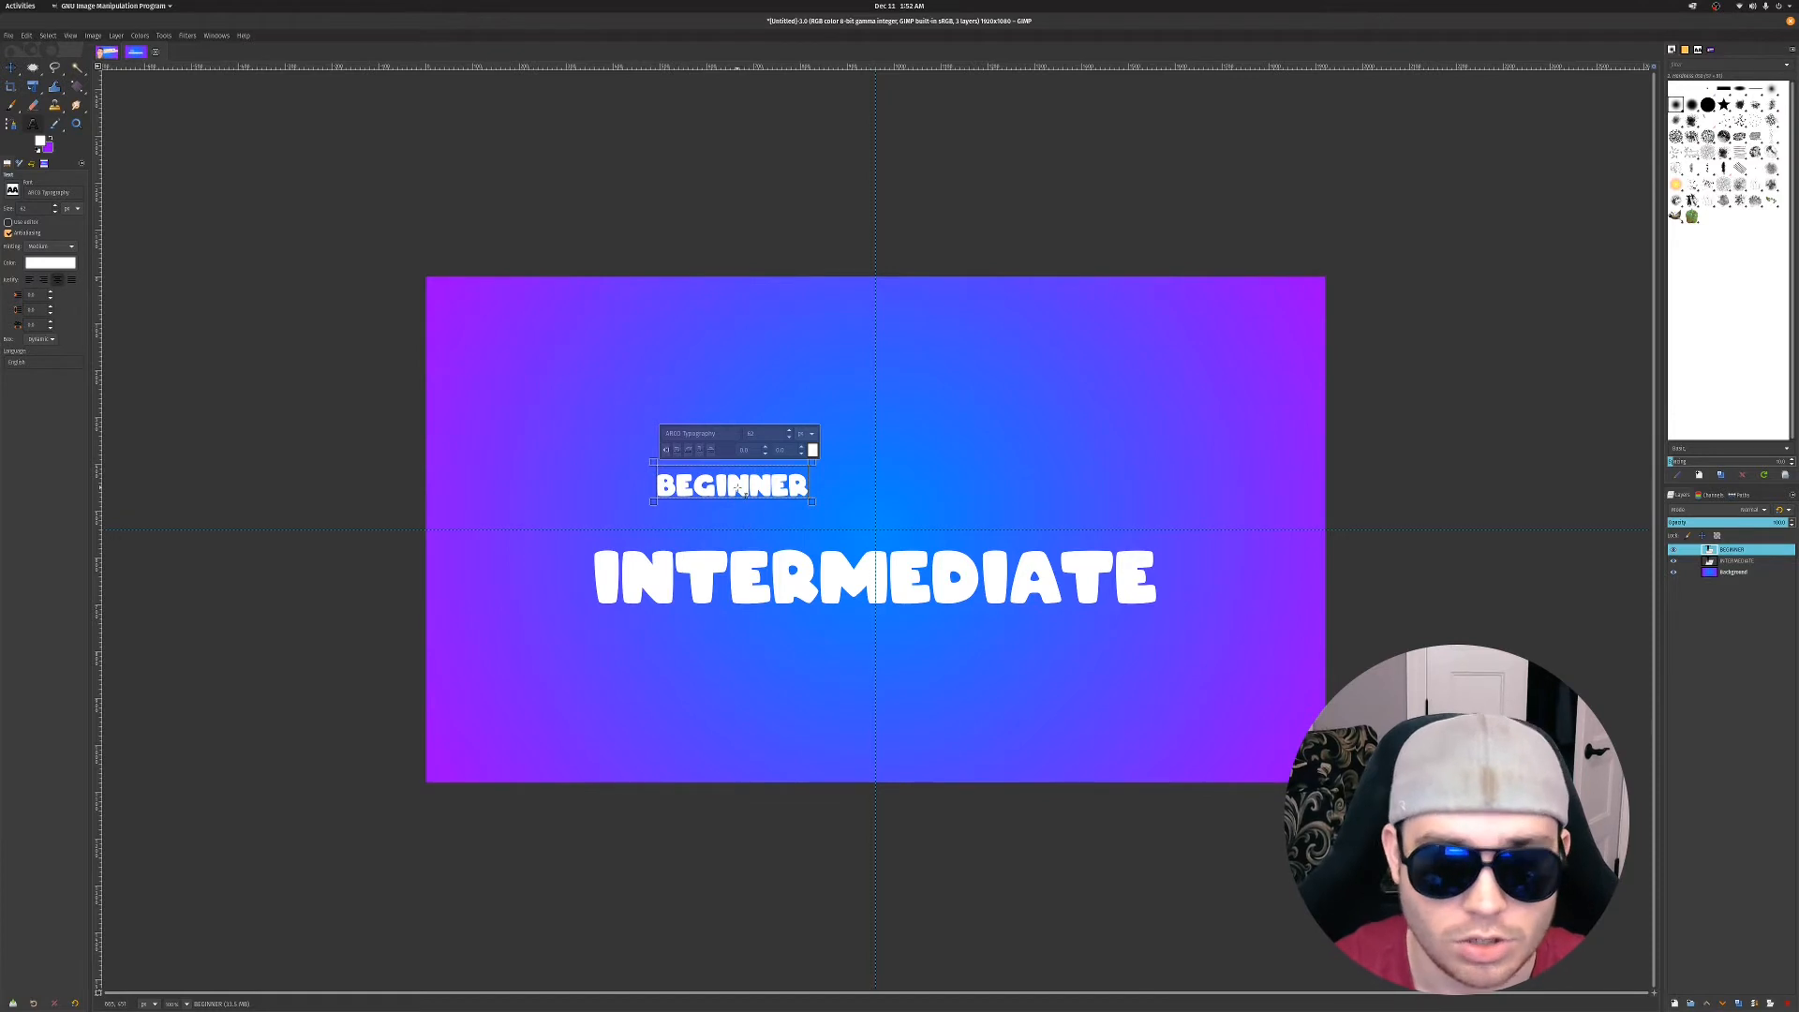
Set the font size of the BEGINNER text to 140
{"action": "left_click", "coordinate": [766, 433]}
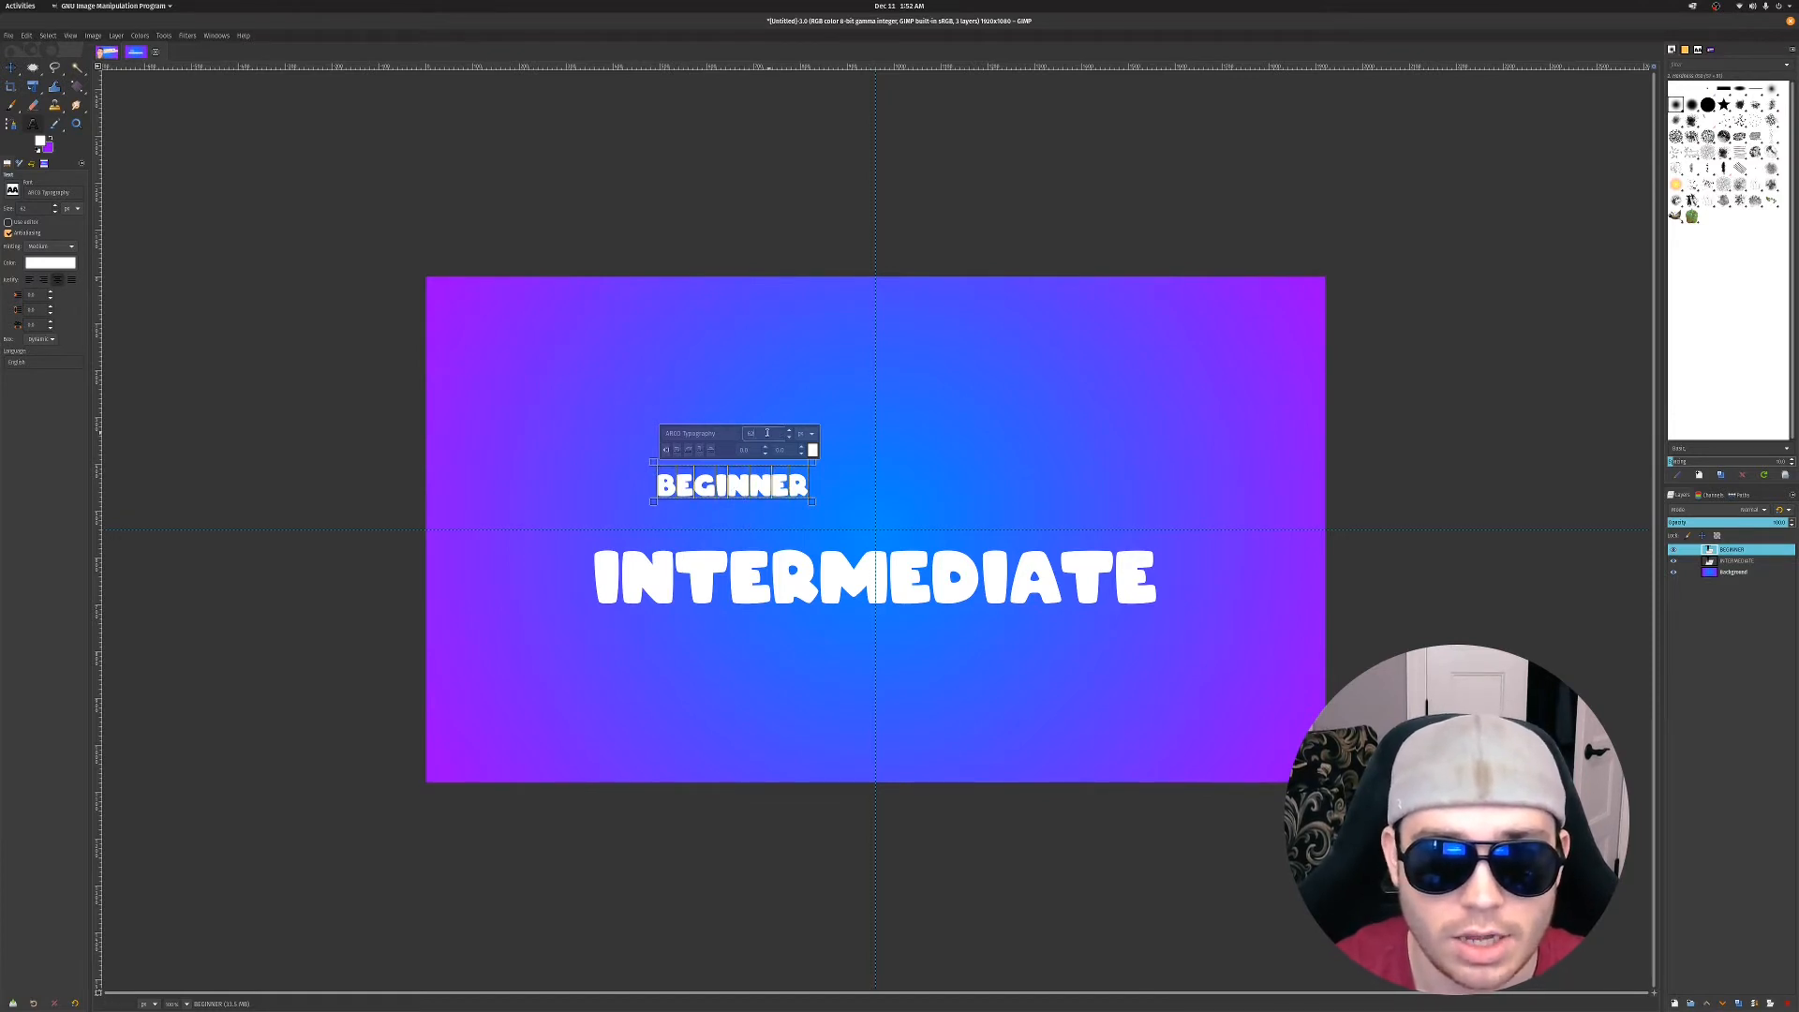
{"action": "type", "text": "1"}
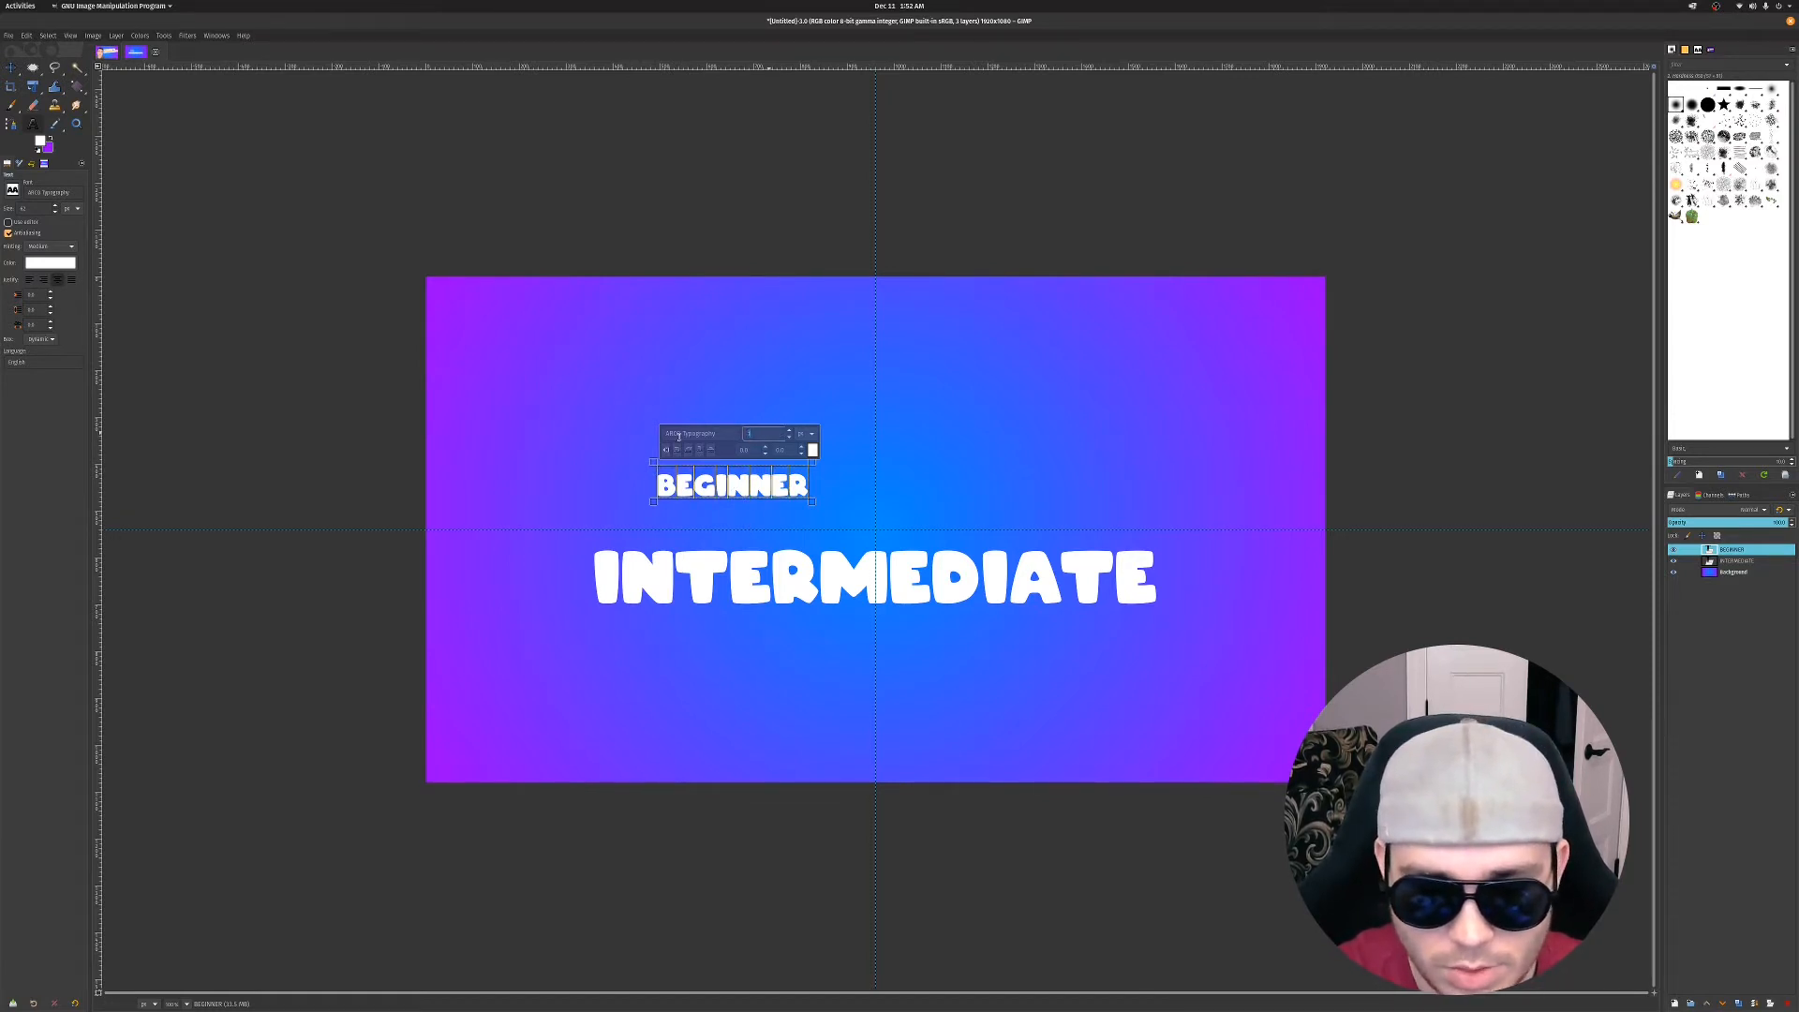
{"action": "type", "text": "40"}
{"action": "key", "text": "Return"}
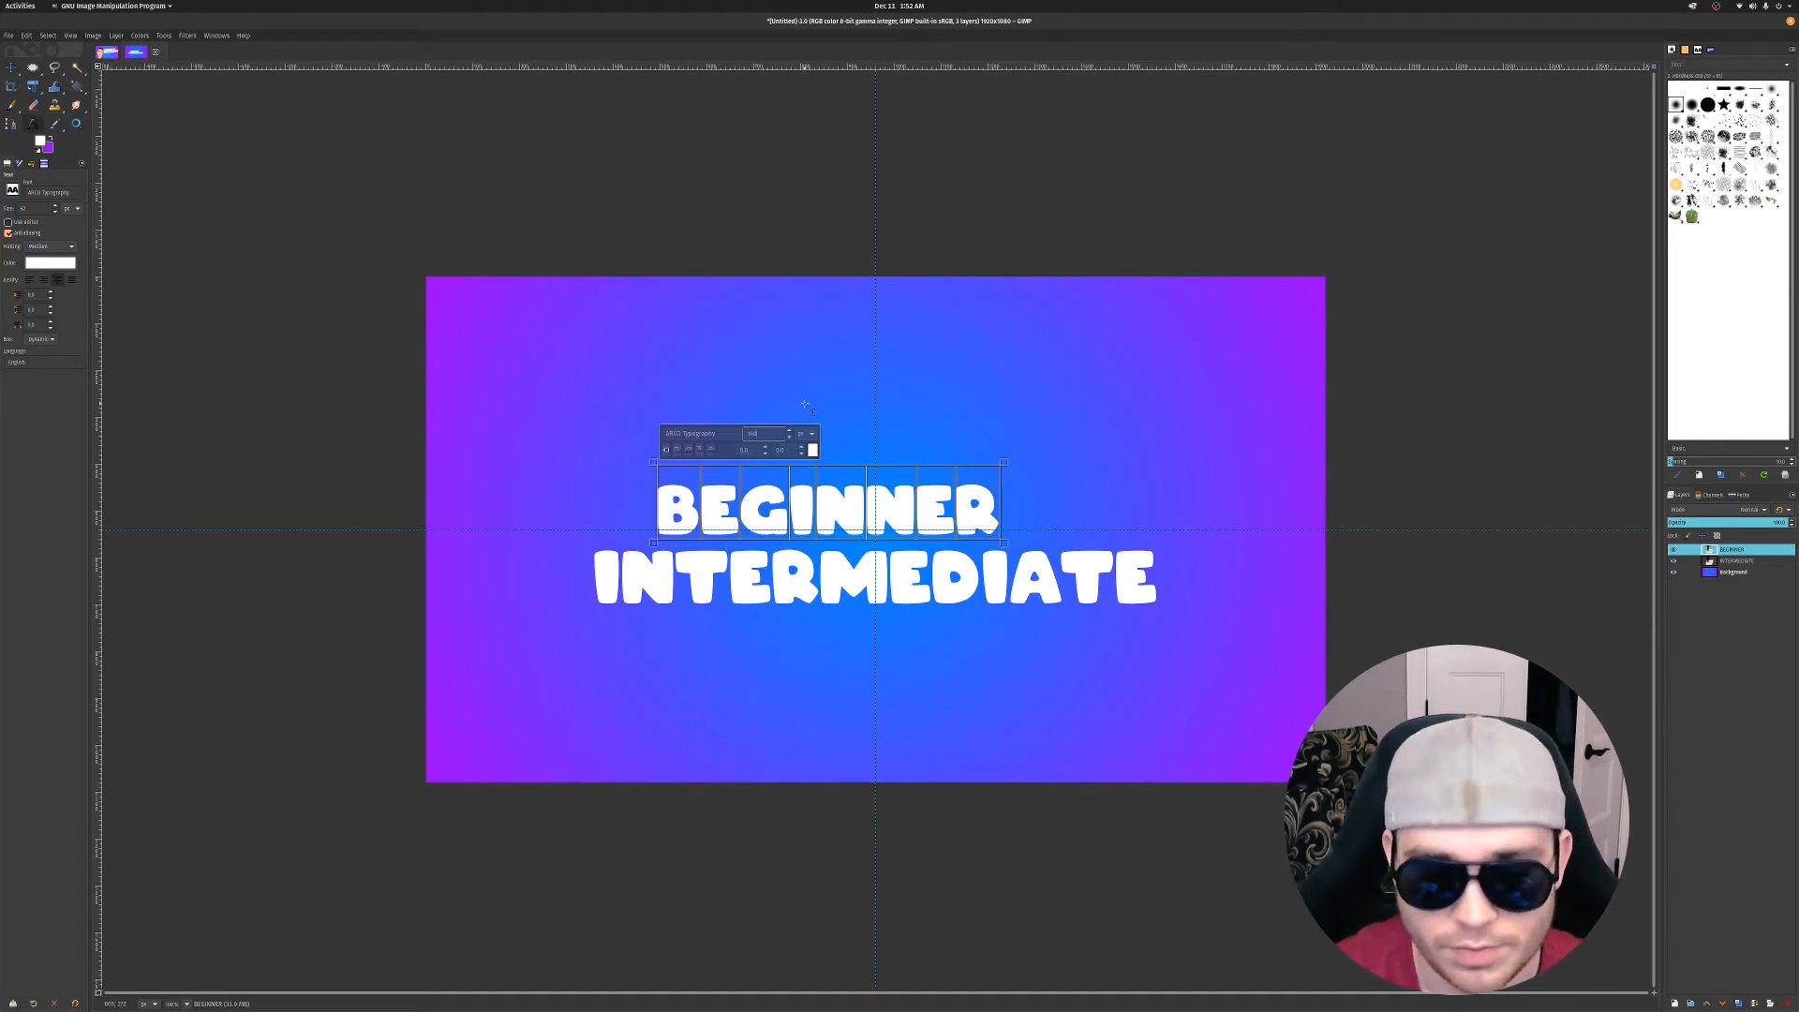
Undo the accidental oversized font change on the BEGINNER text and remove the stray letter M
{"action": "left_click", "coordinate": [839, 501]}
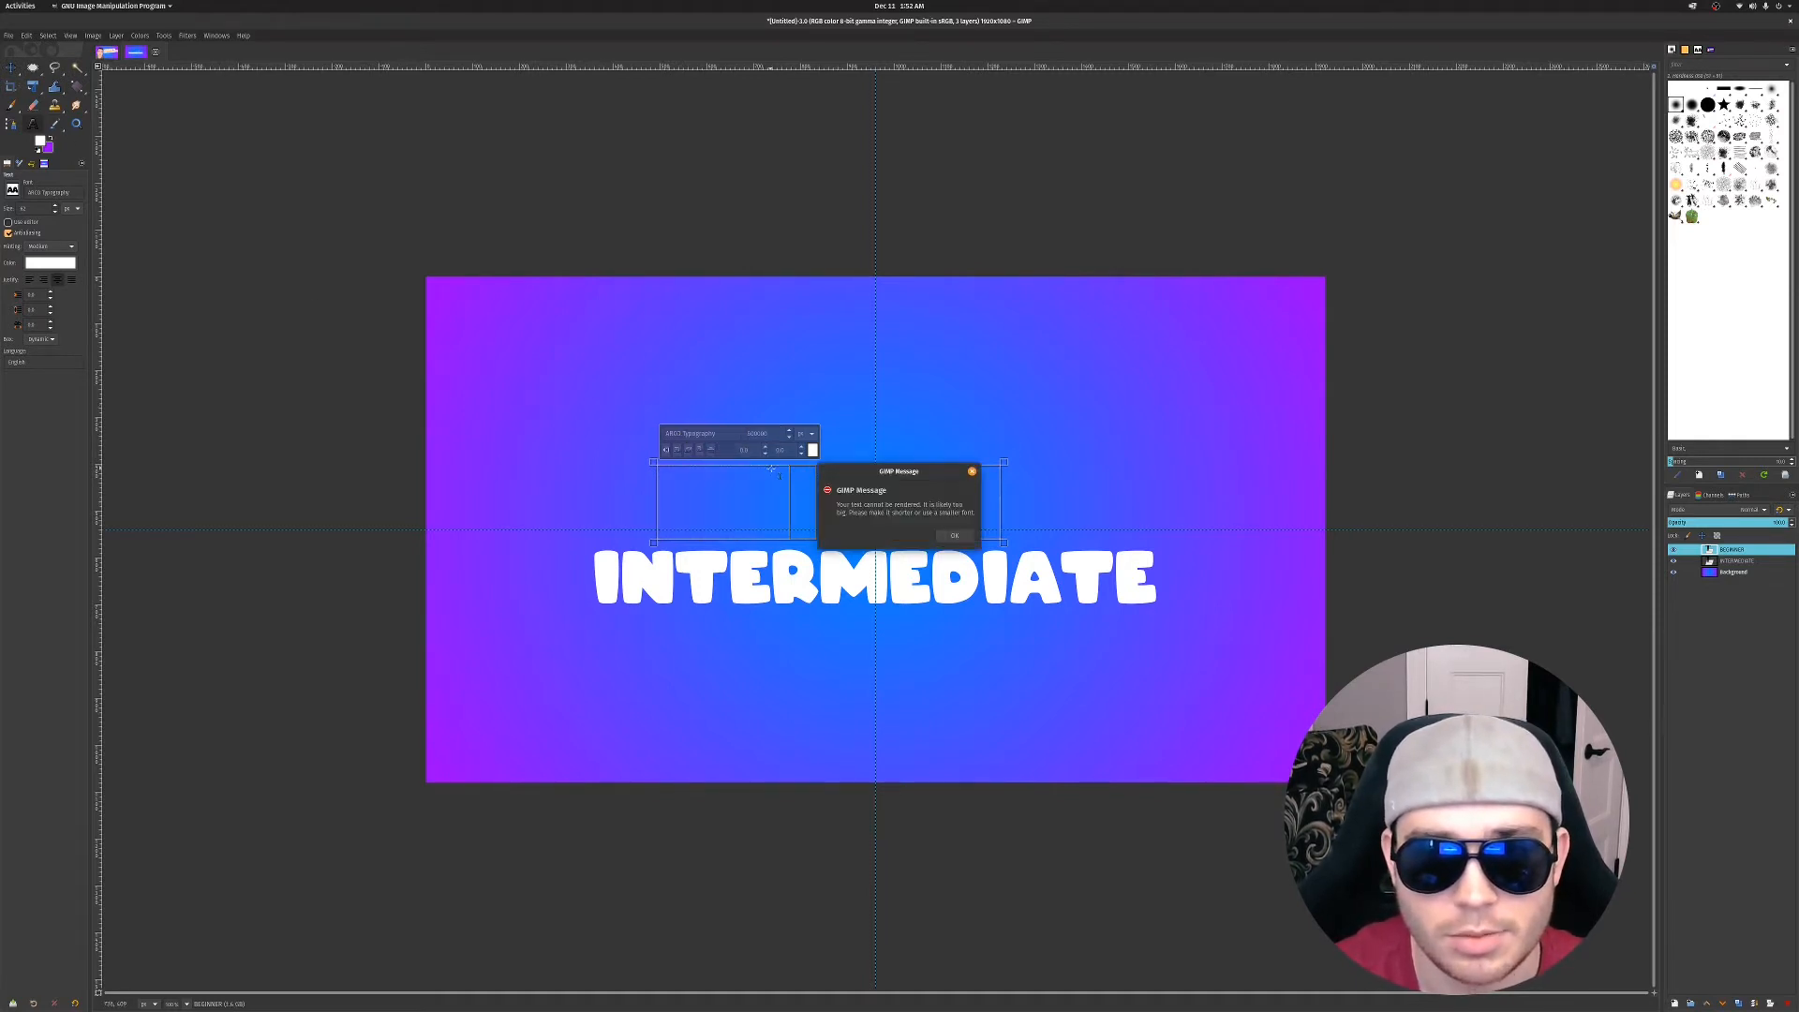
{"action": "left_click", "coordinate": [956, 536]}
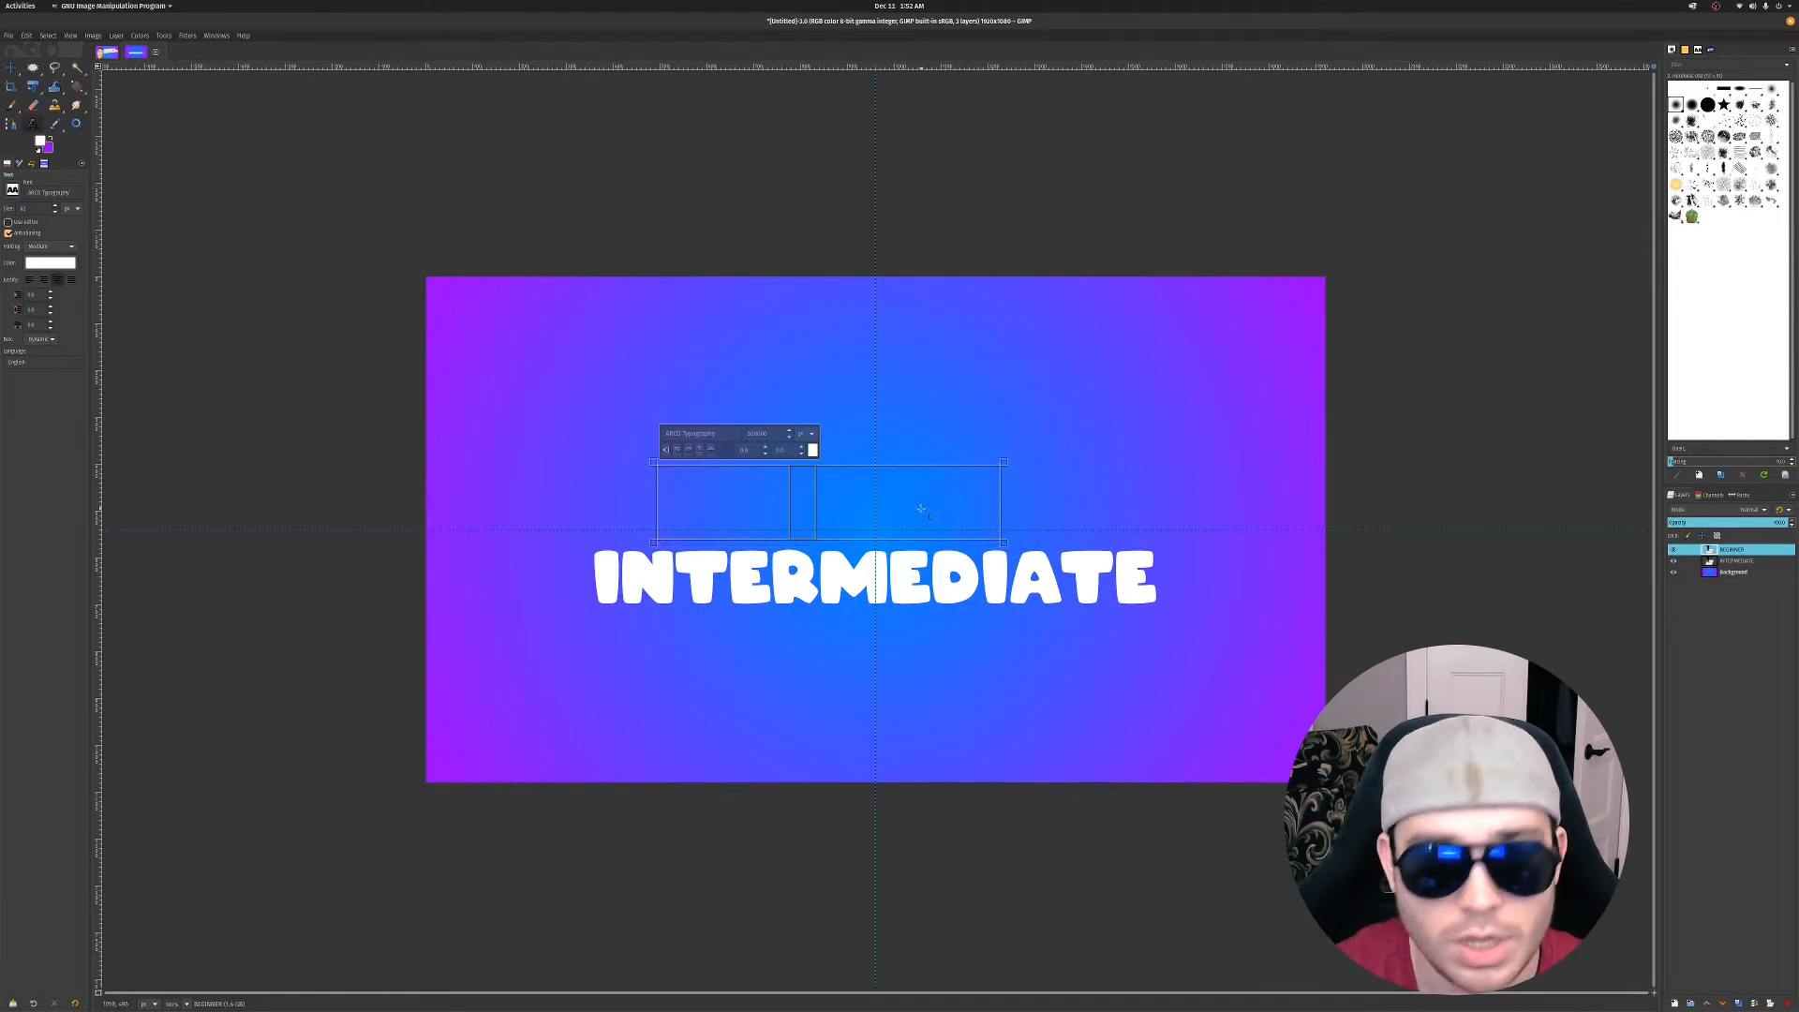
{"action": "left_click", "coordinate": [956, 536]}
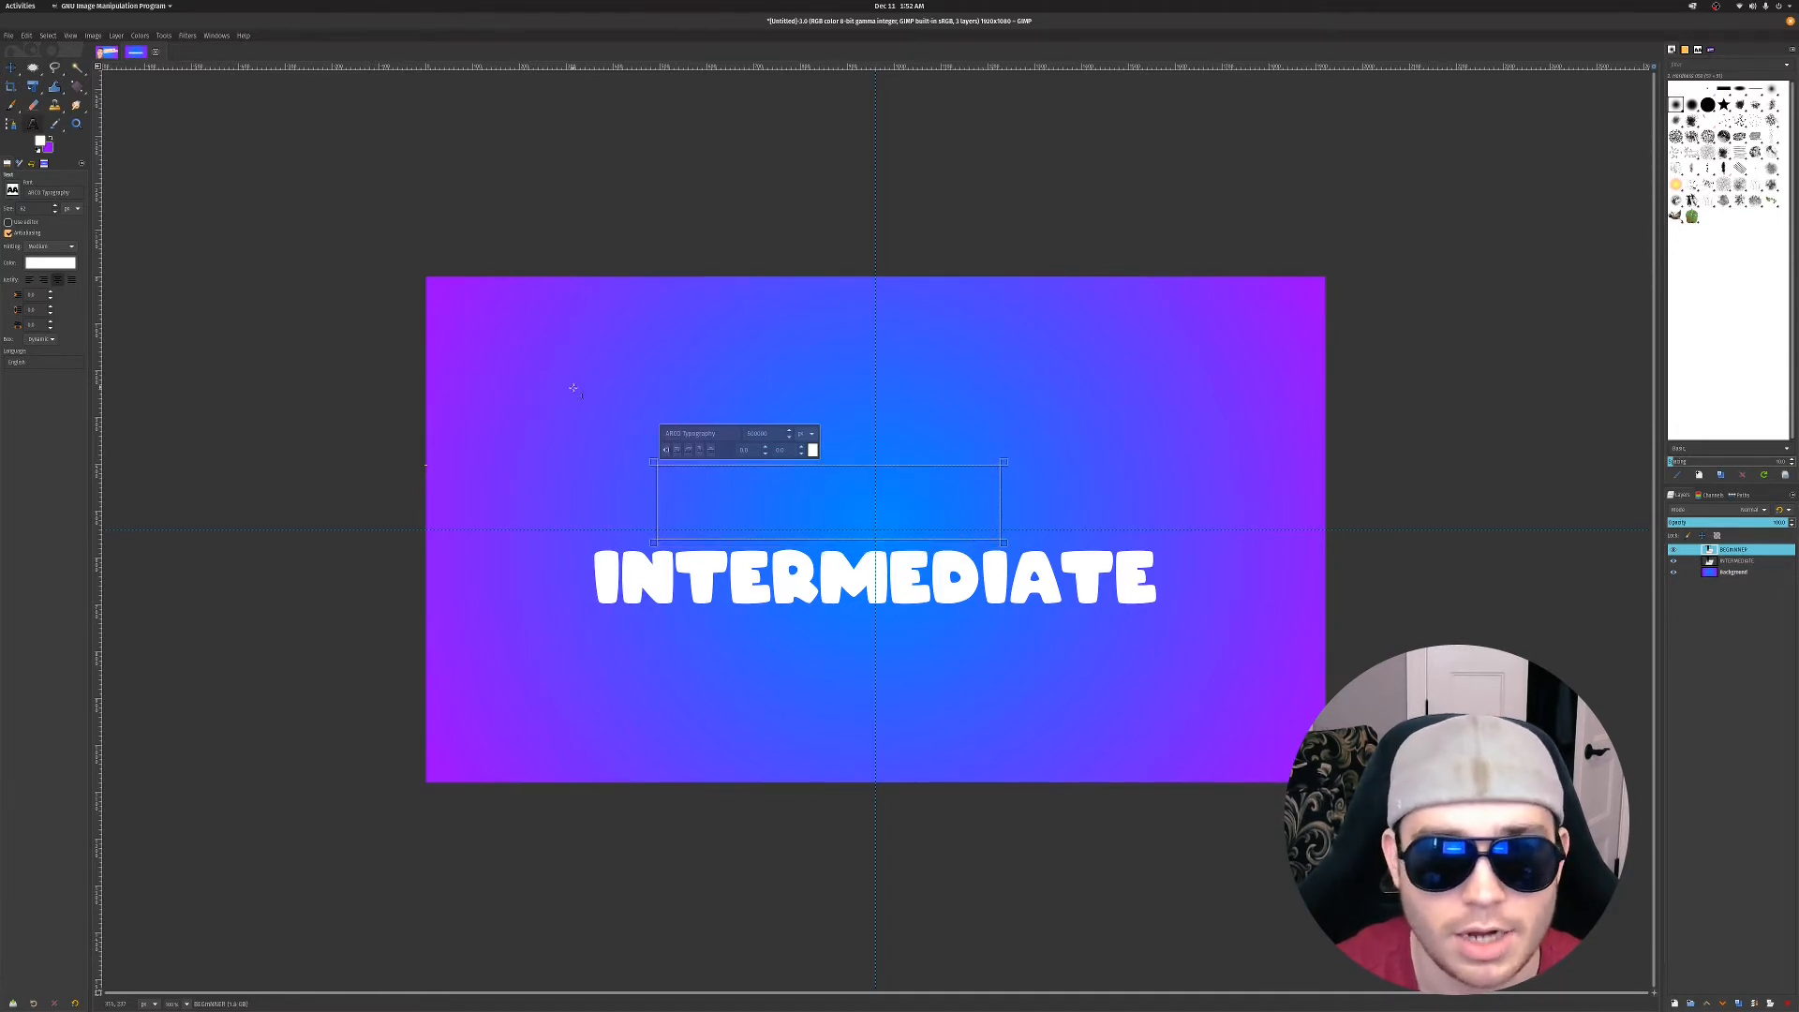
{"action": "key", "text": "ctrl+z"}
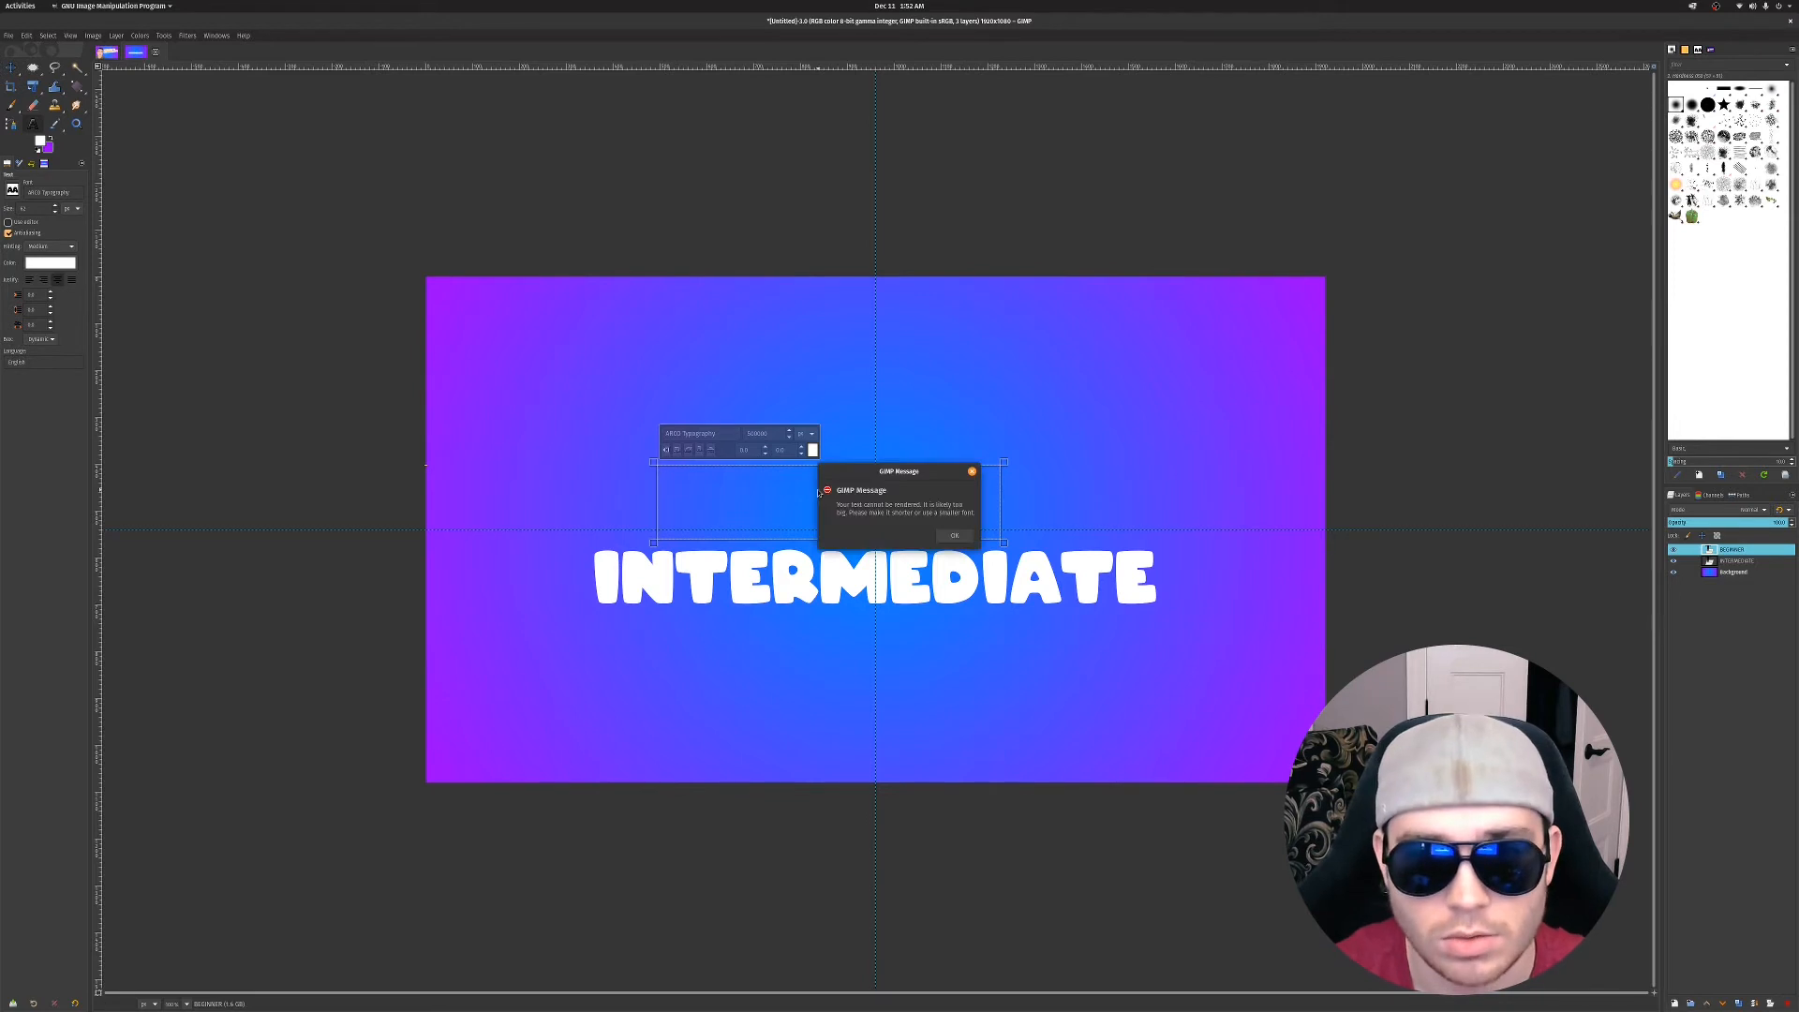
{"action": "left_click", "coordinate": [953, 538]}
{"action": "key", "text": "ctrl+z"}
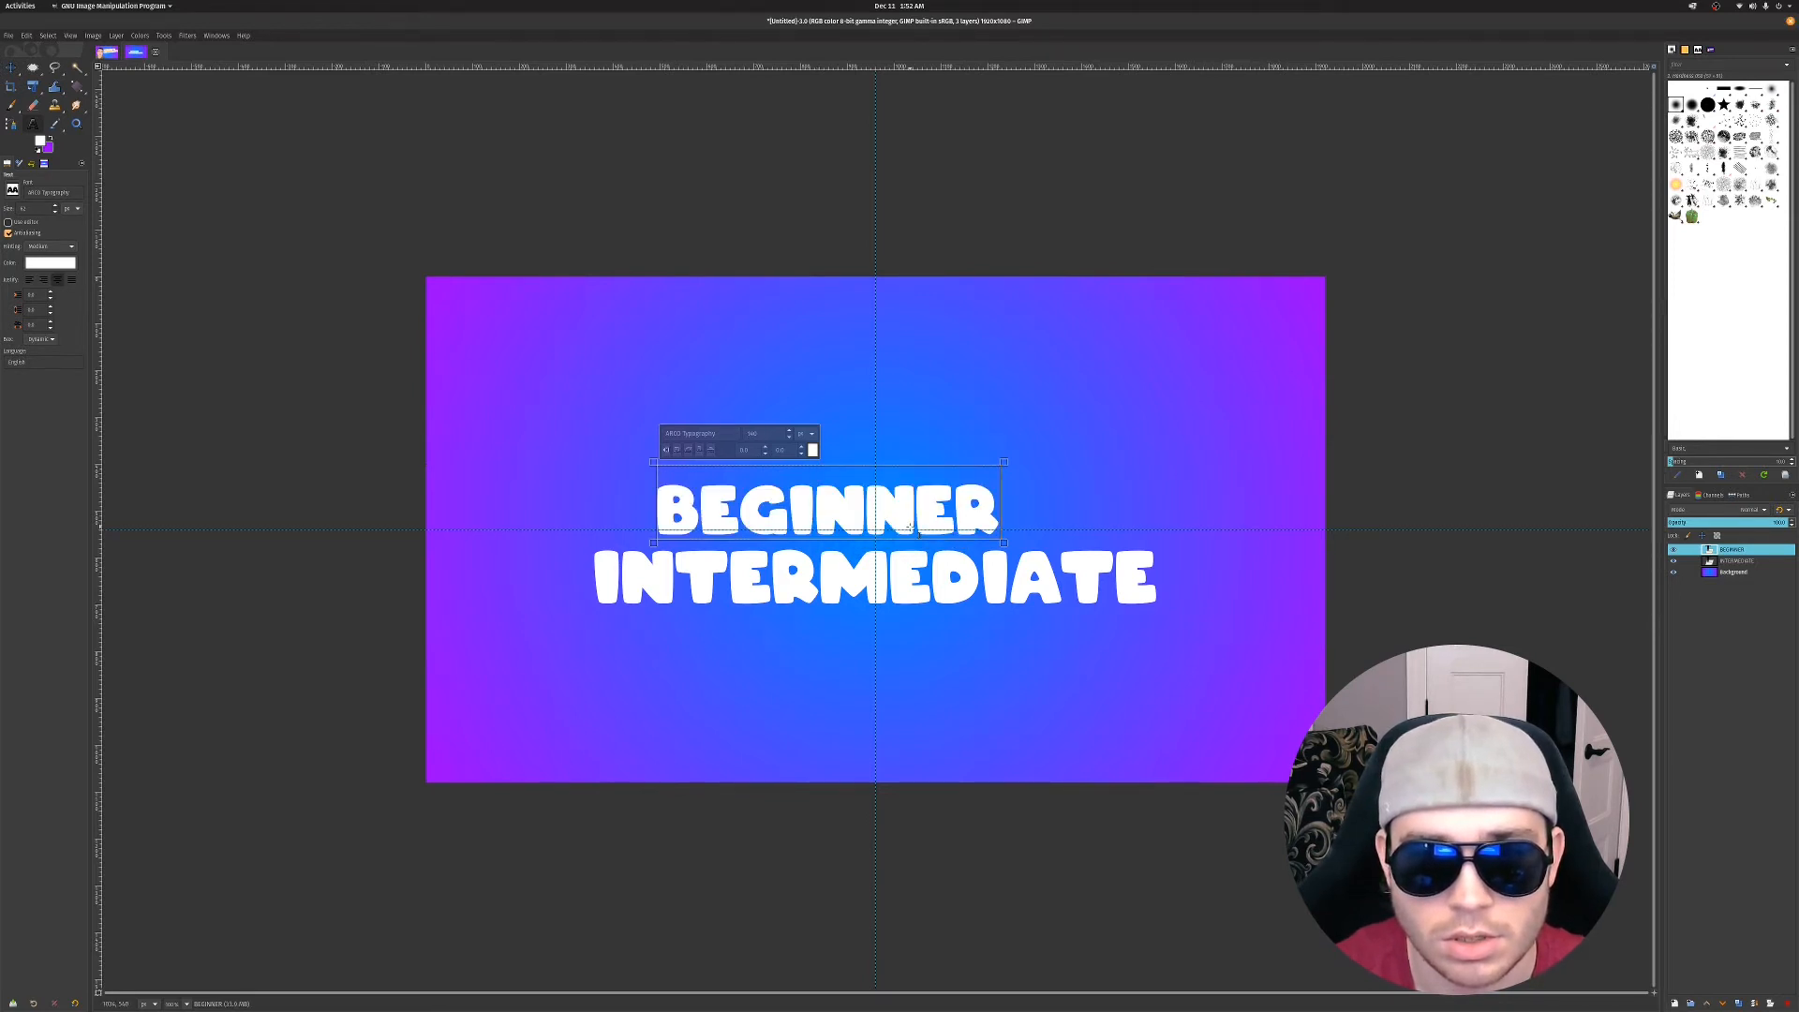
{"action": "type", "text": "M"}
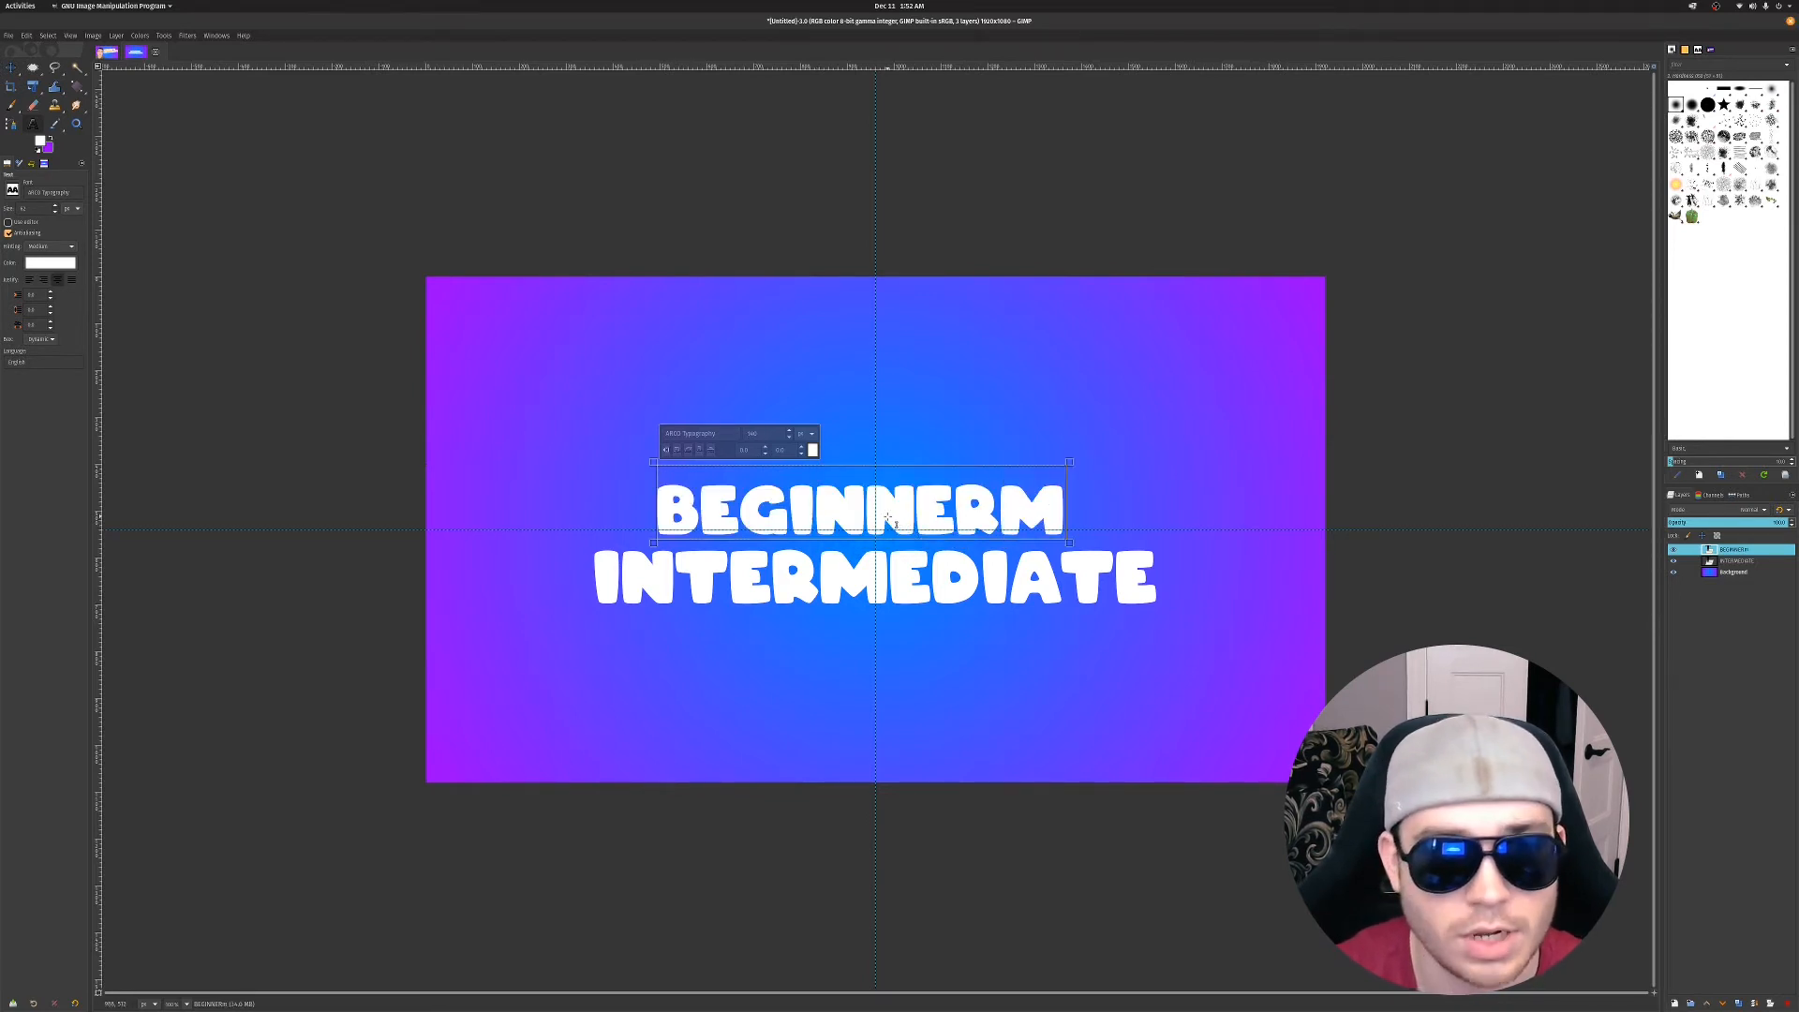
{"action": "key", "text": "BackSpace"}
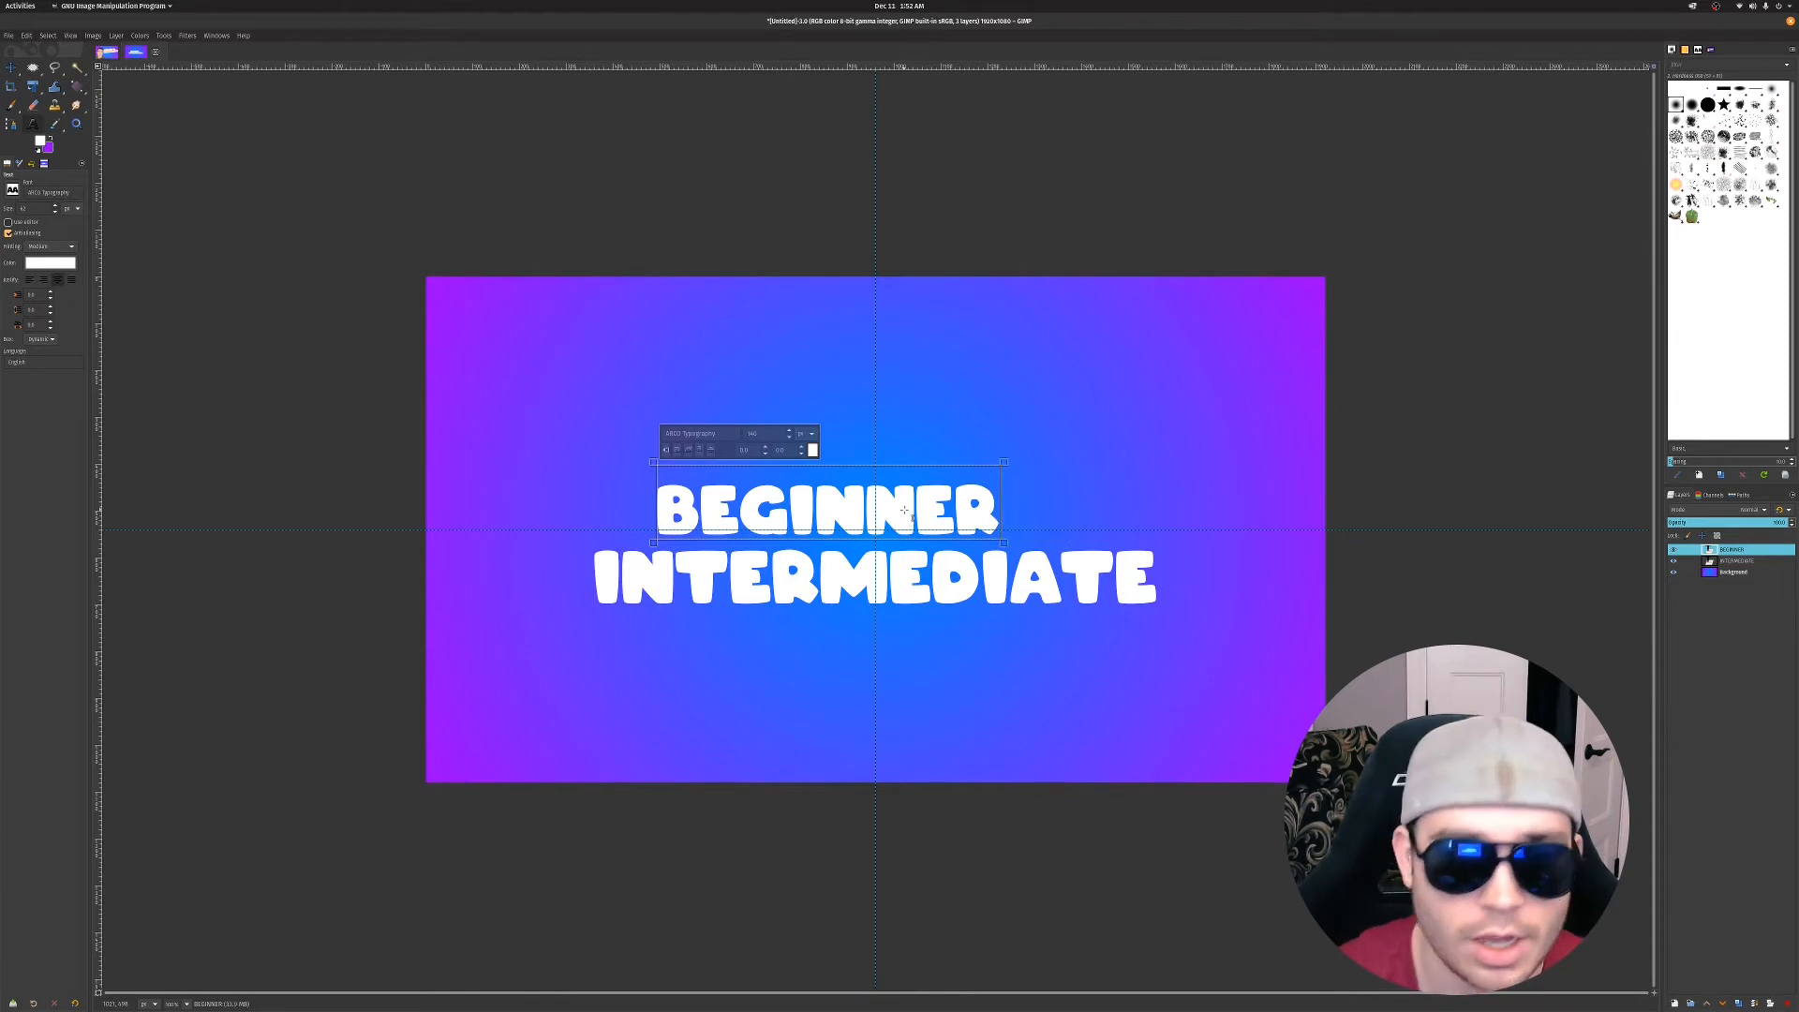
Move the BEGINNER text slightly left and up so it sits above the left part of INTERMEDIATE
{"action": "left_click", "coordinate": [11, 67]}
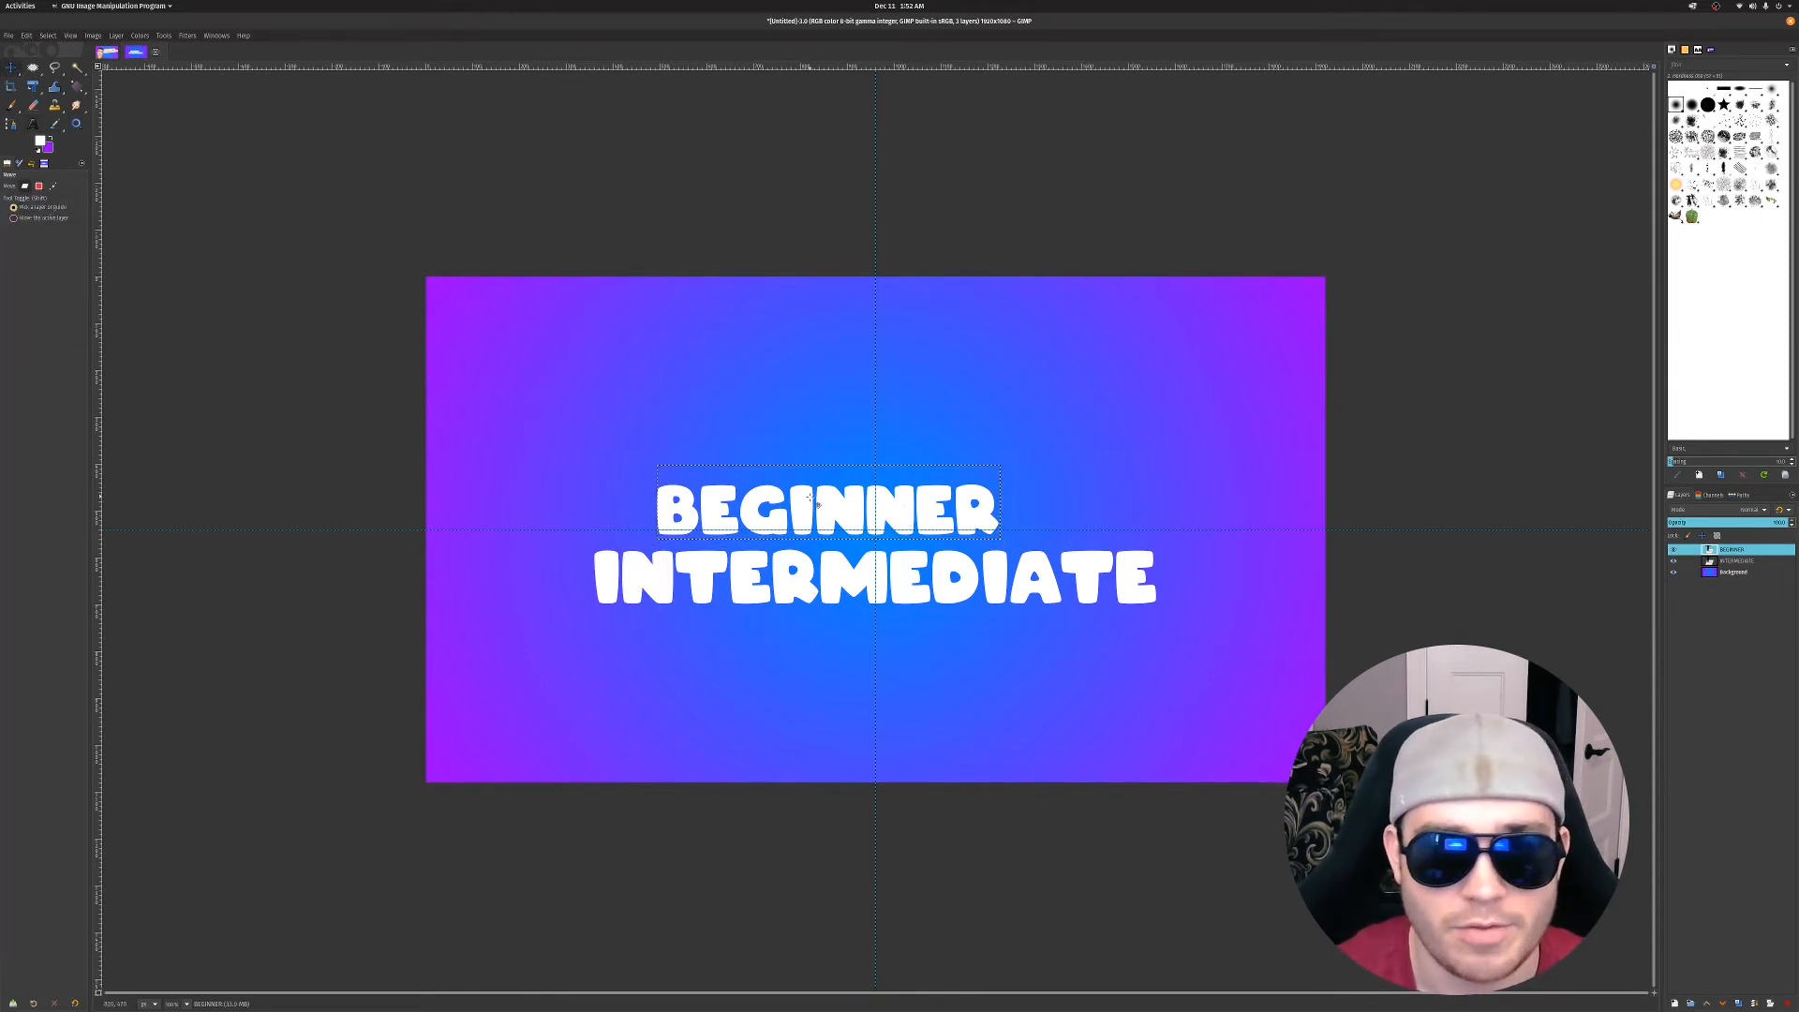
{"action": "mouse_move", "coordinate": [814, 504]}
{"action": "left_mouse_down"}
{"action": "mouse_move", "coordinate": [732, 478]}
{"action": "mouse_move", "coordinate": [705, 509]}
{"action": "mouse_move", "coordinate": [699, 495]}
{"action": "mouse_move", "coordinate": [792, 499]}
{"action": "left_mouse_up"}
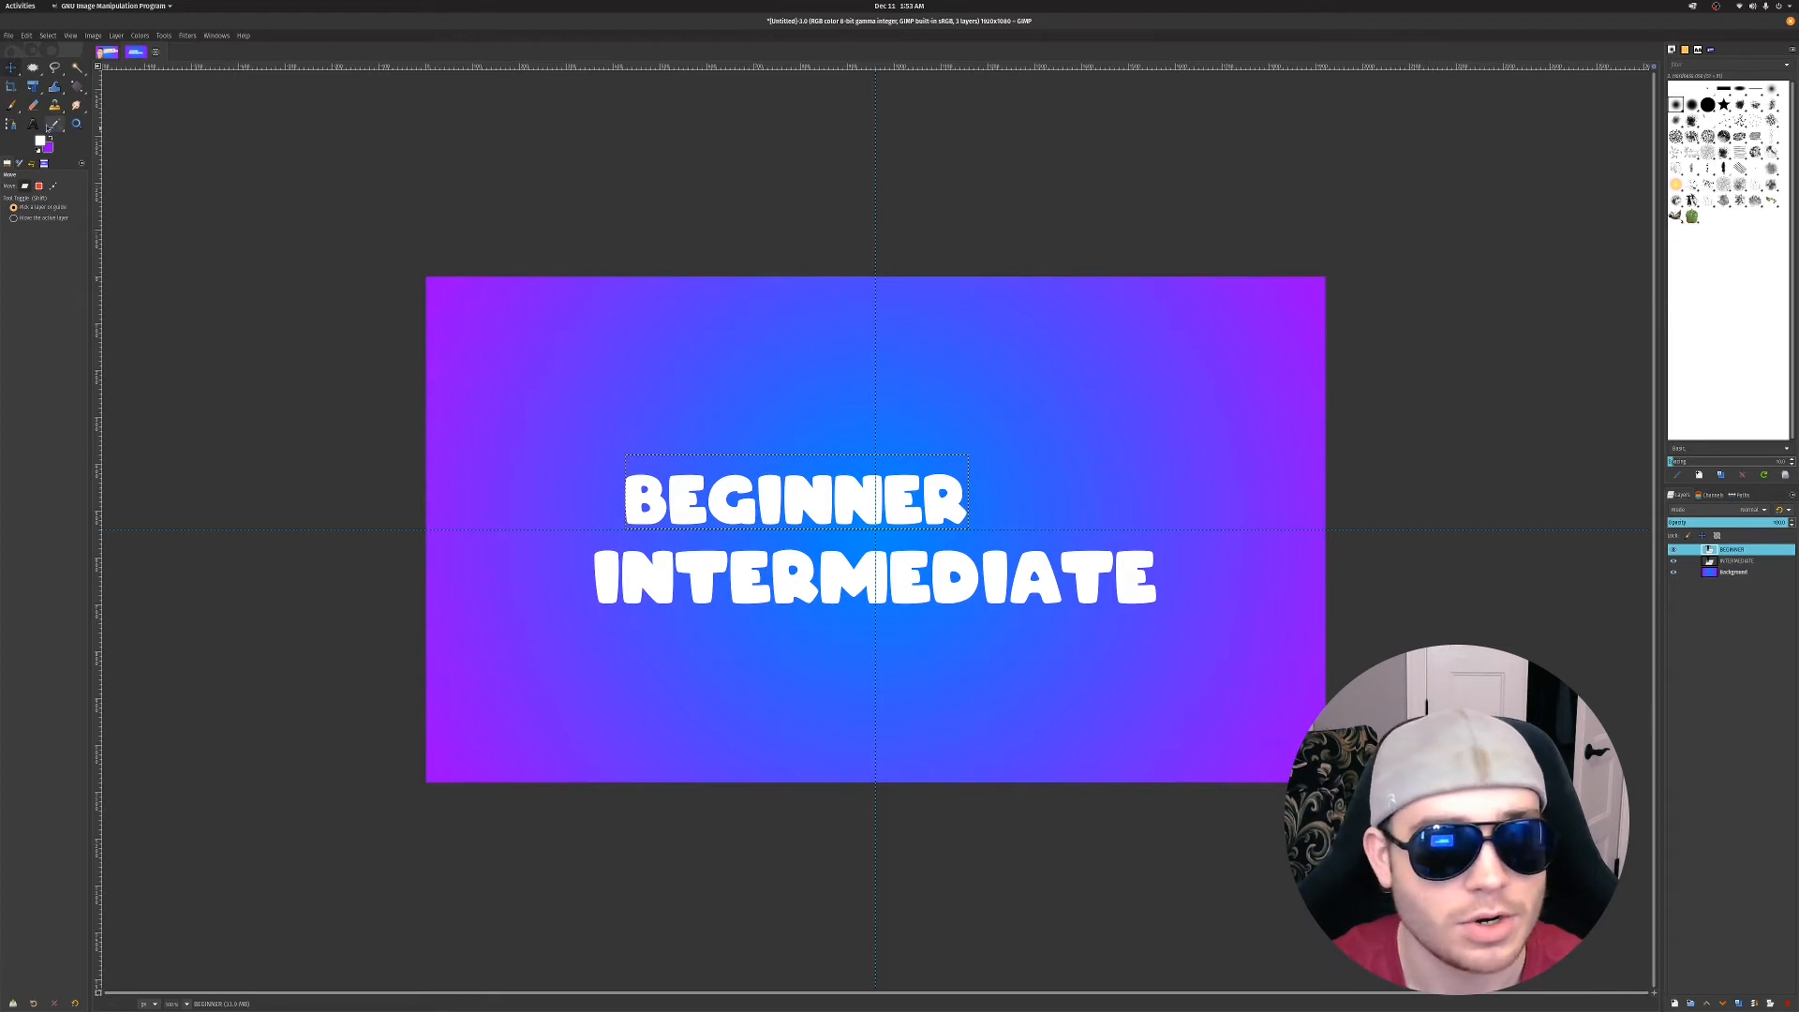
Add a separate text layer reading TO beside BEGINNER and set its font size to 120
{"action": "left_click", "coordinate": [33, 123]}
{"action": "left_click", "coordinate": [987, 489]}
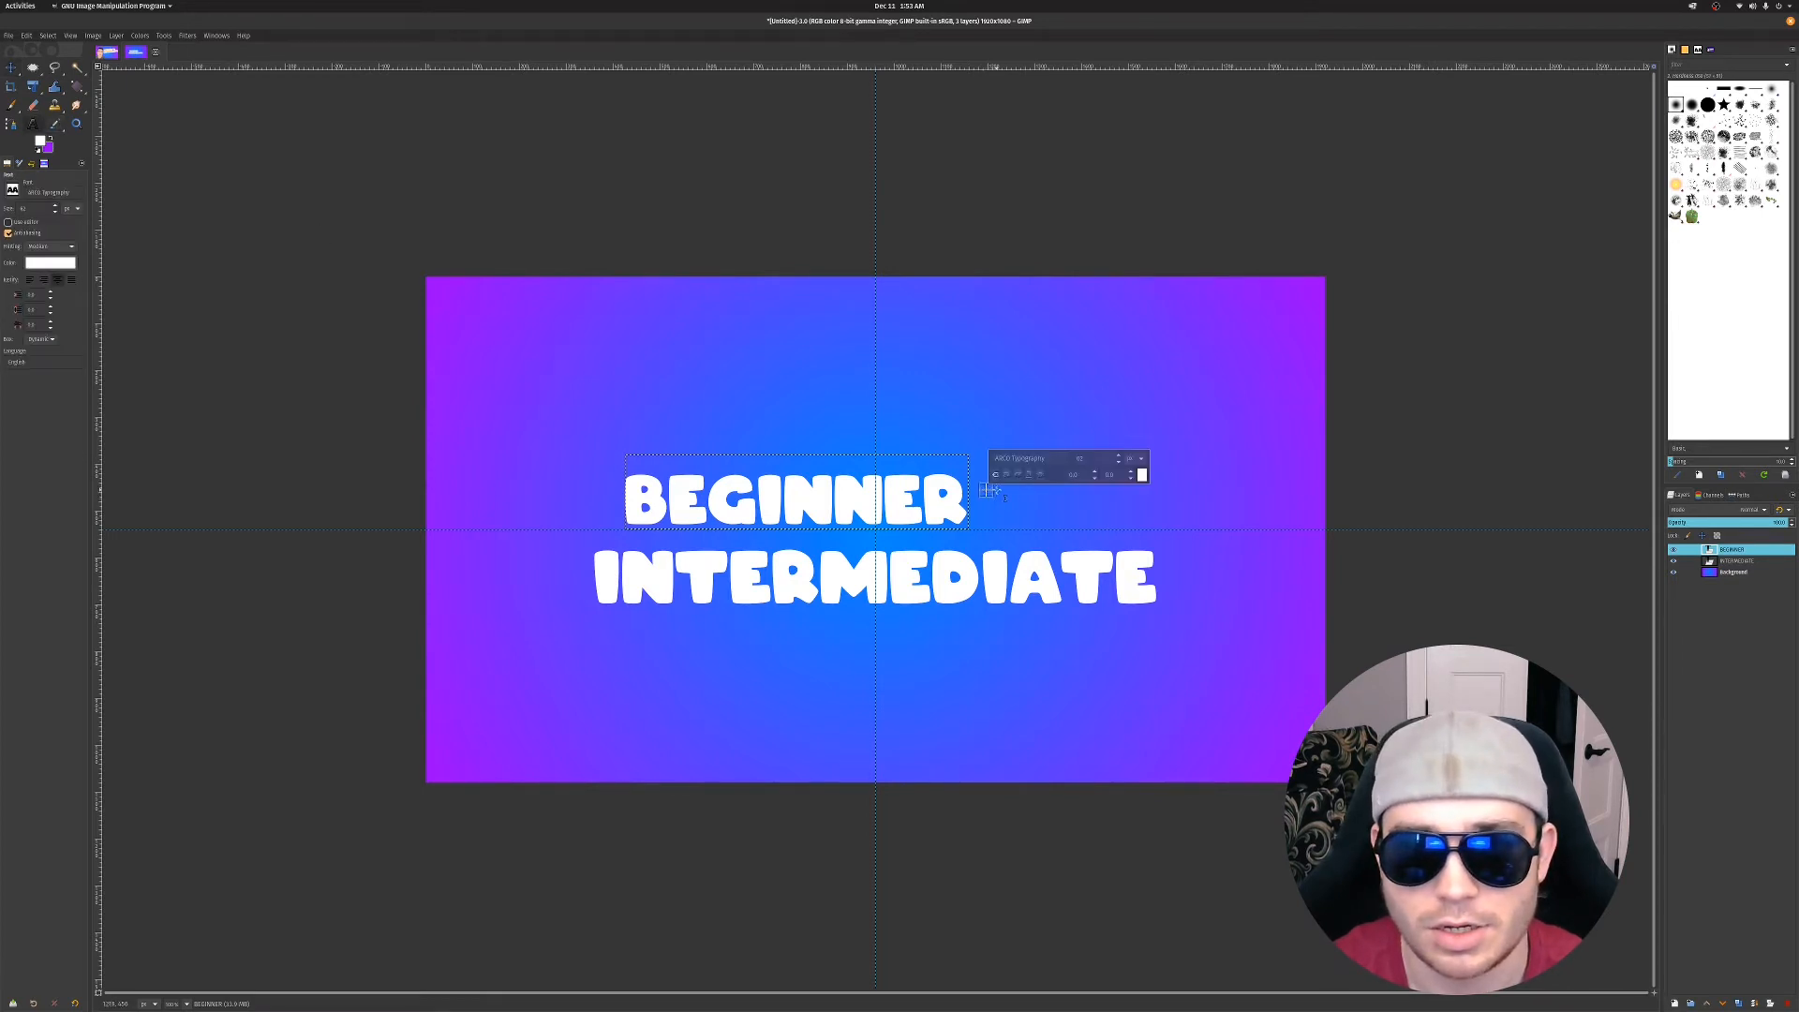
{"action": "type", "text": "To"}
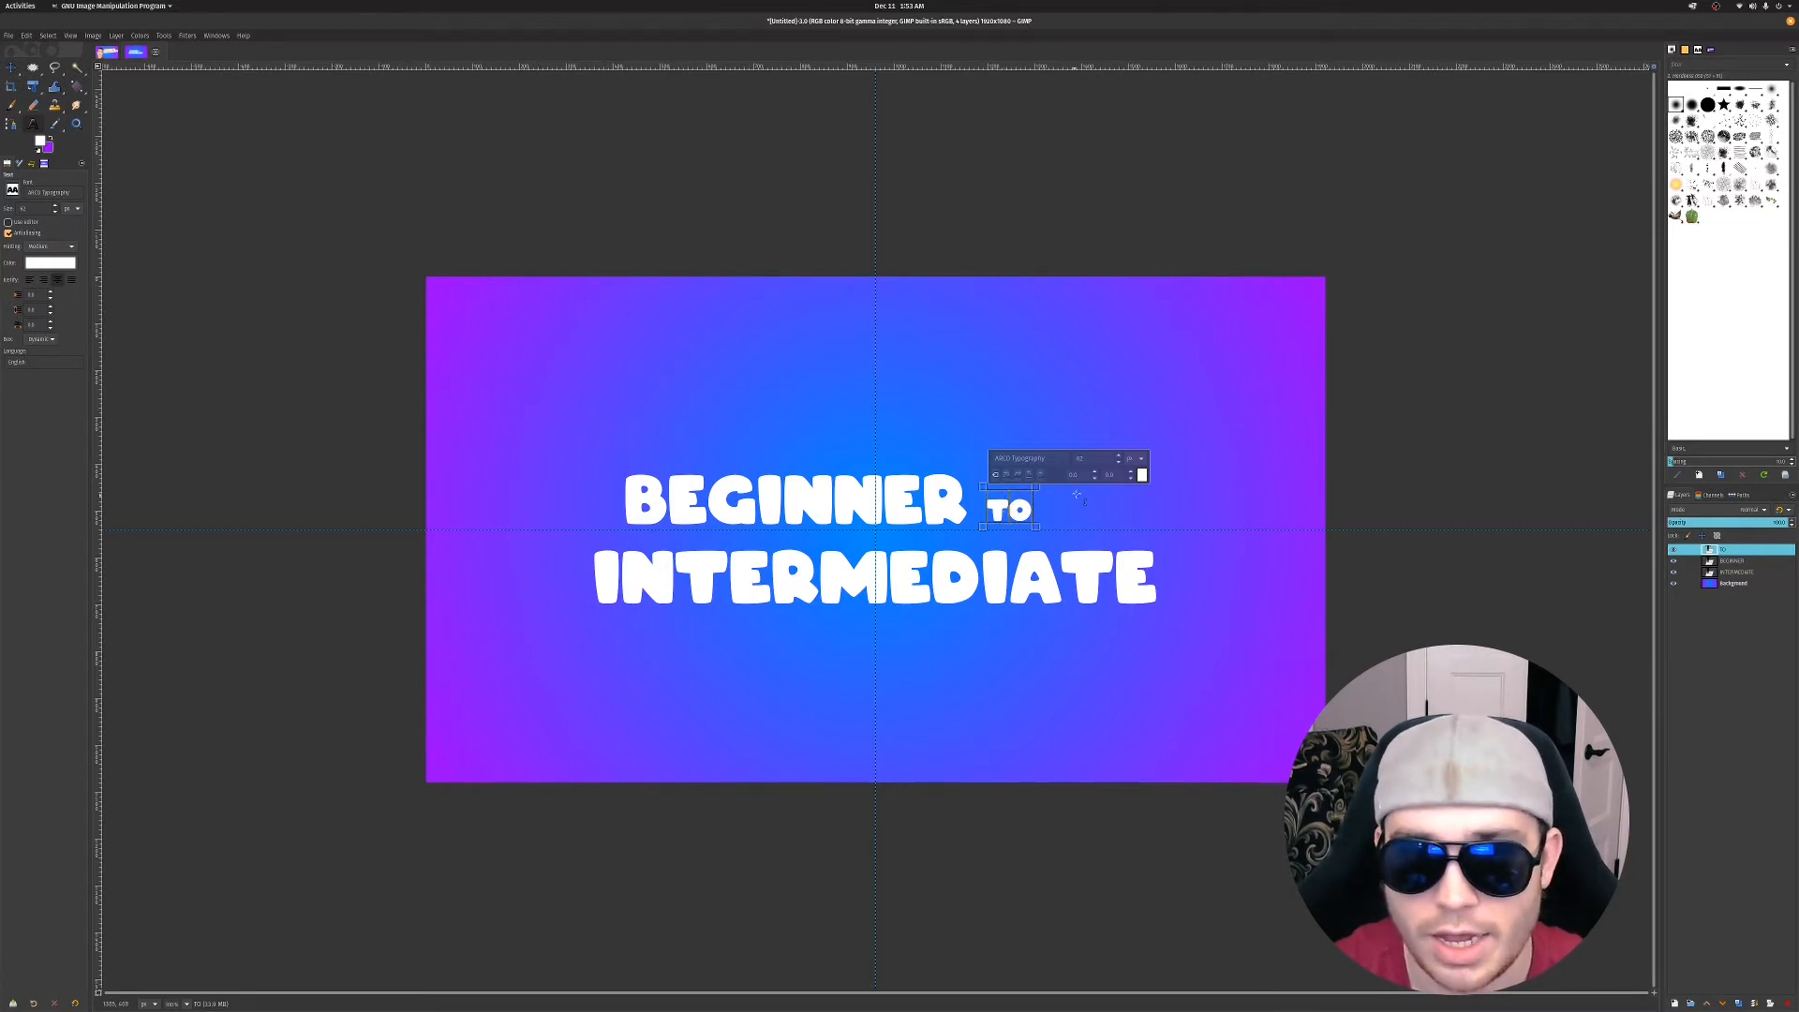
{"action": "left_click_drag", "start_coordinate": [1094, 459], "coordinate": [1042, 460]}
{"action": "type", "text": "120"}
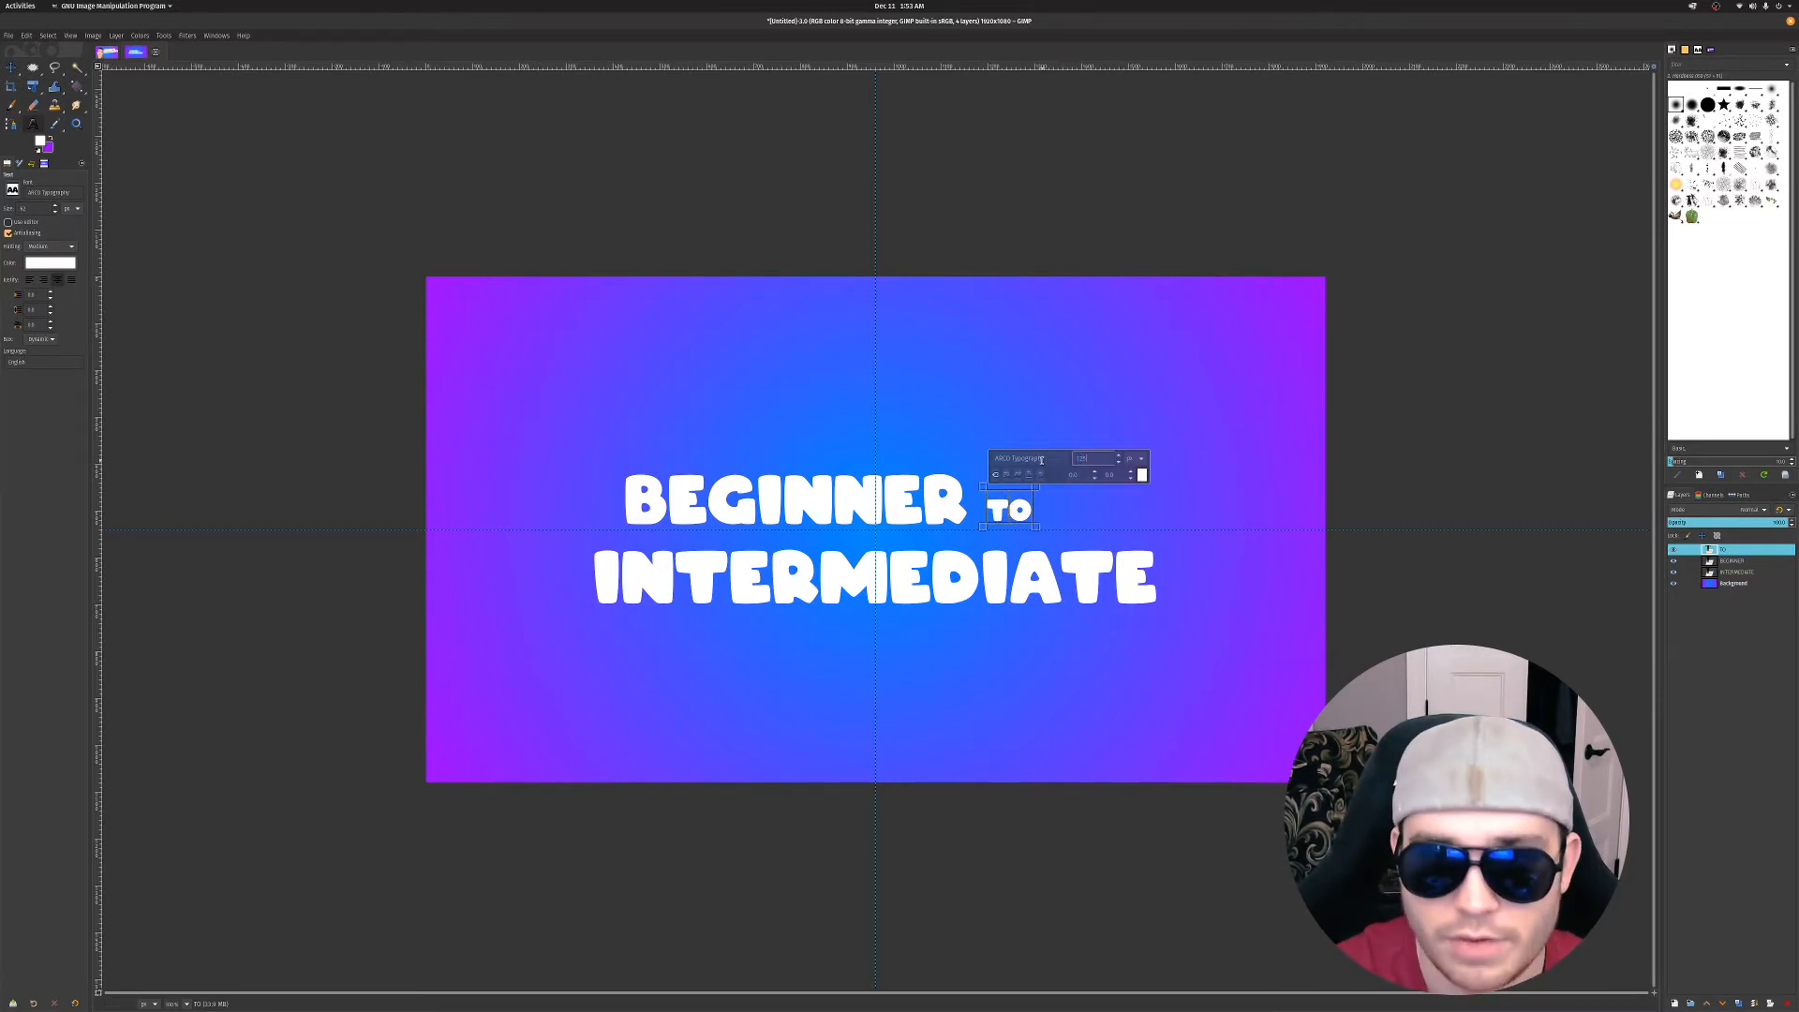
{"action": "key", "text": "Return"}
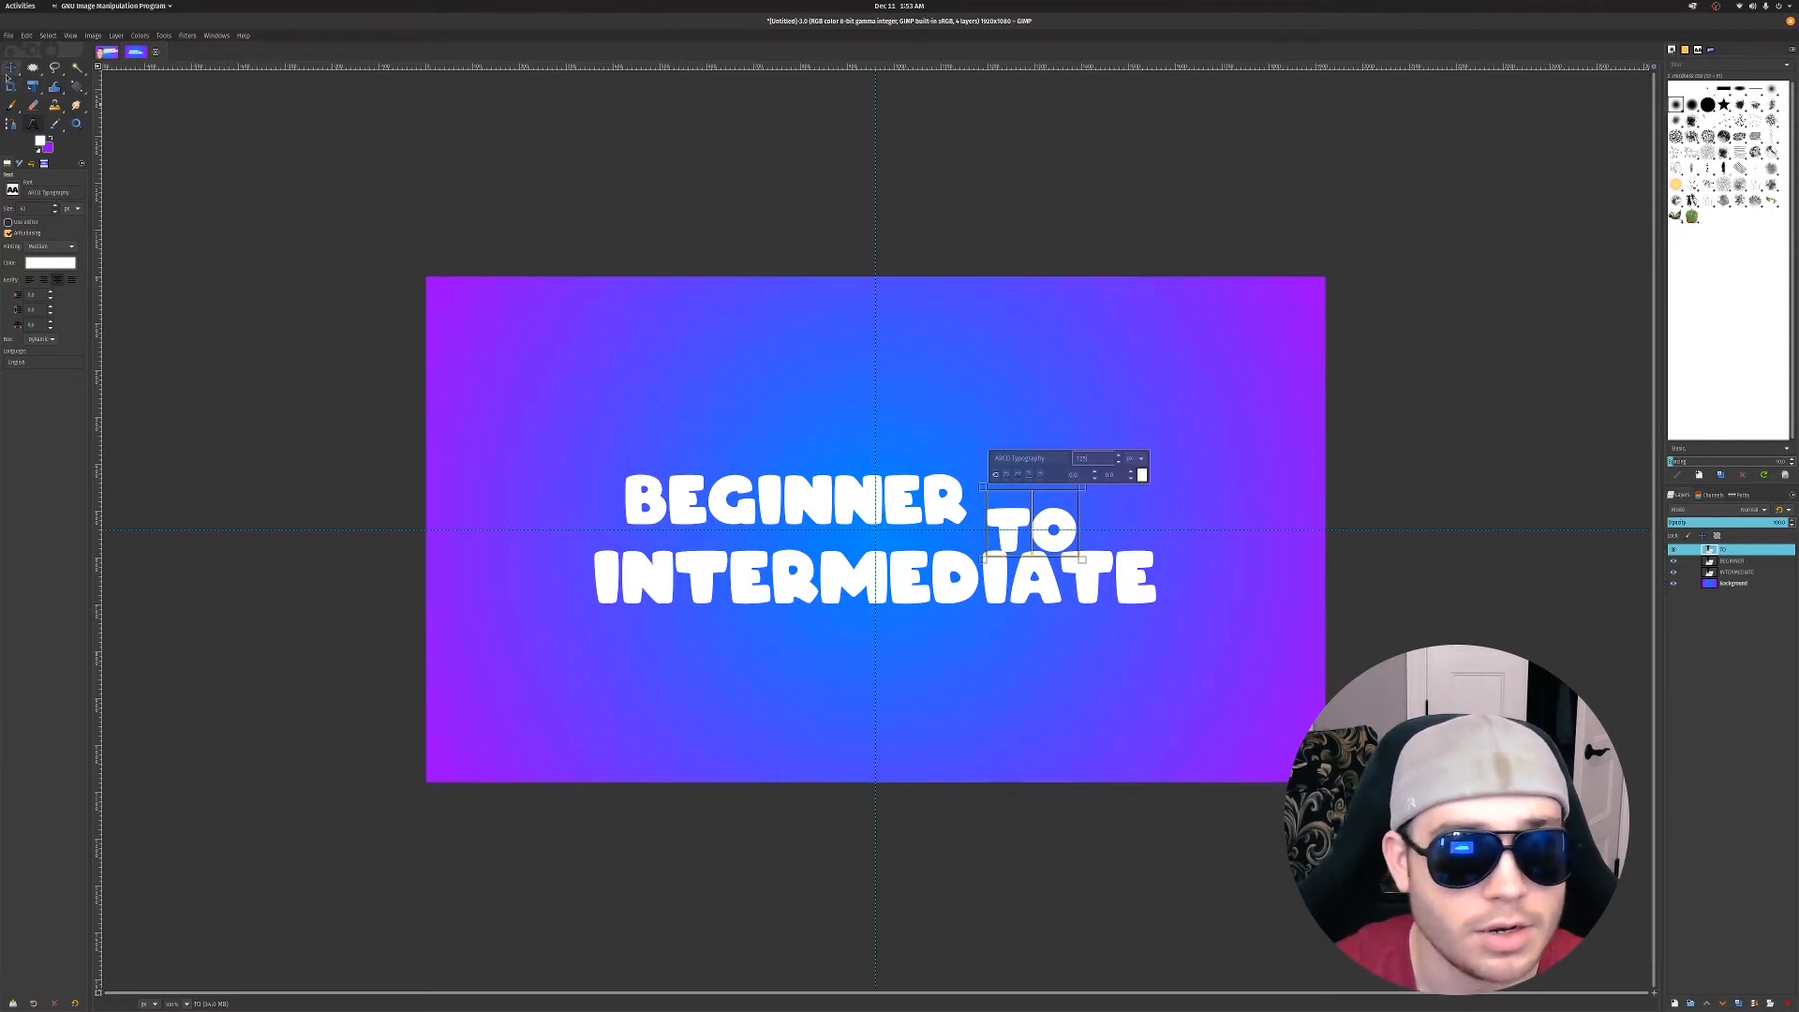
Move TO up in line with BEGINNER with a small gap between them, and nudge BEGINNER slightly right
{"action": "key", "text": "m"}
{"action": "left_click_drag", "start_coordinate": [987, 518], "coordinate": [1007, 498]}
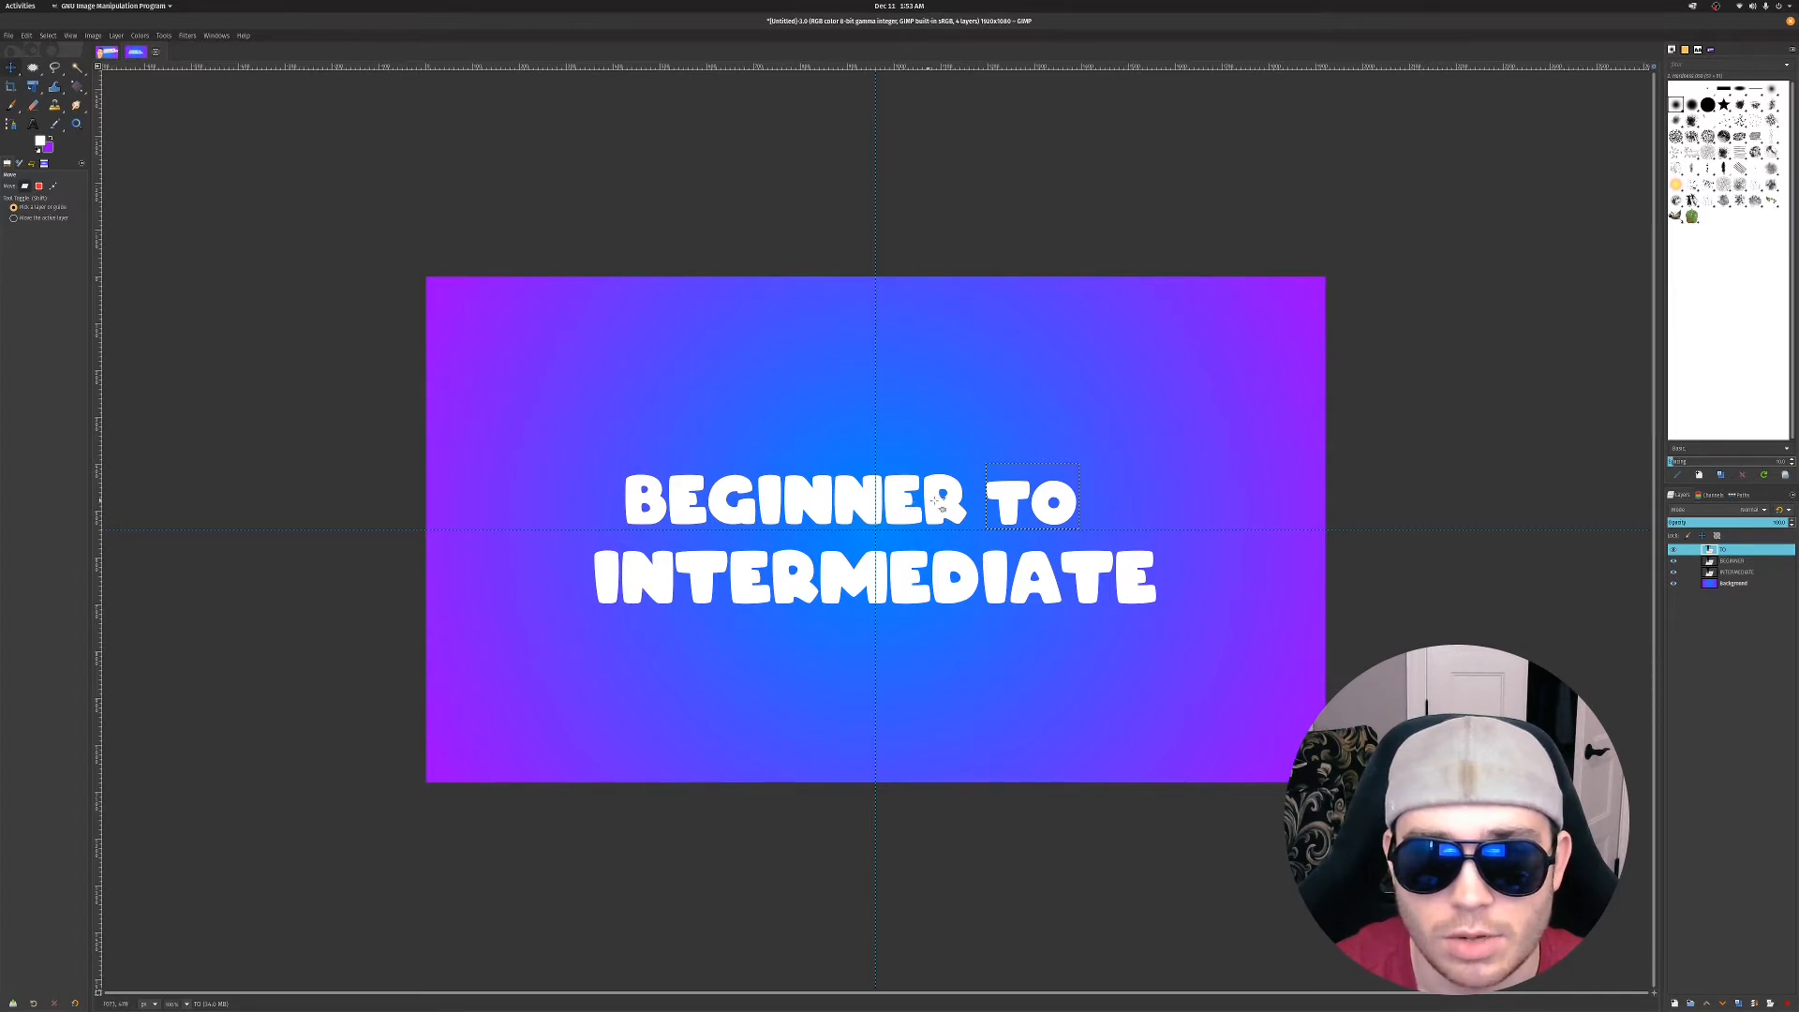
{"action": "left_click_drag", "start_coordinate": [1007, 503], "coordinate": [1016, 503]}
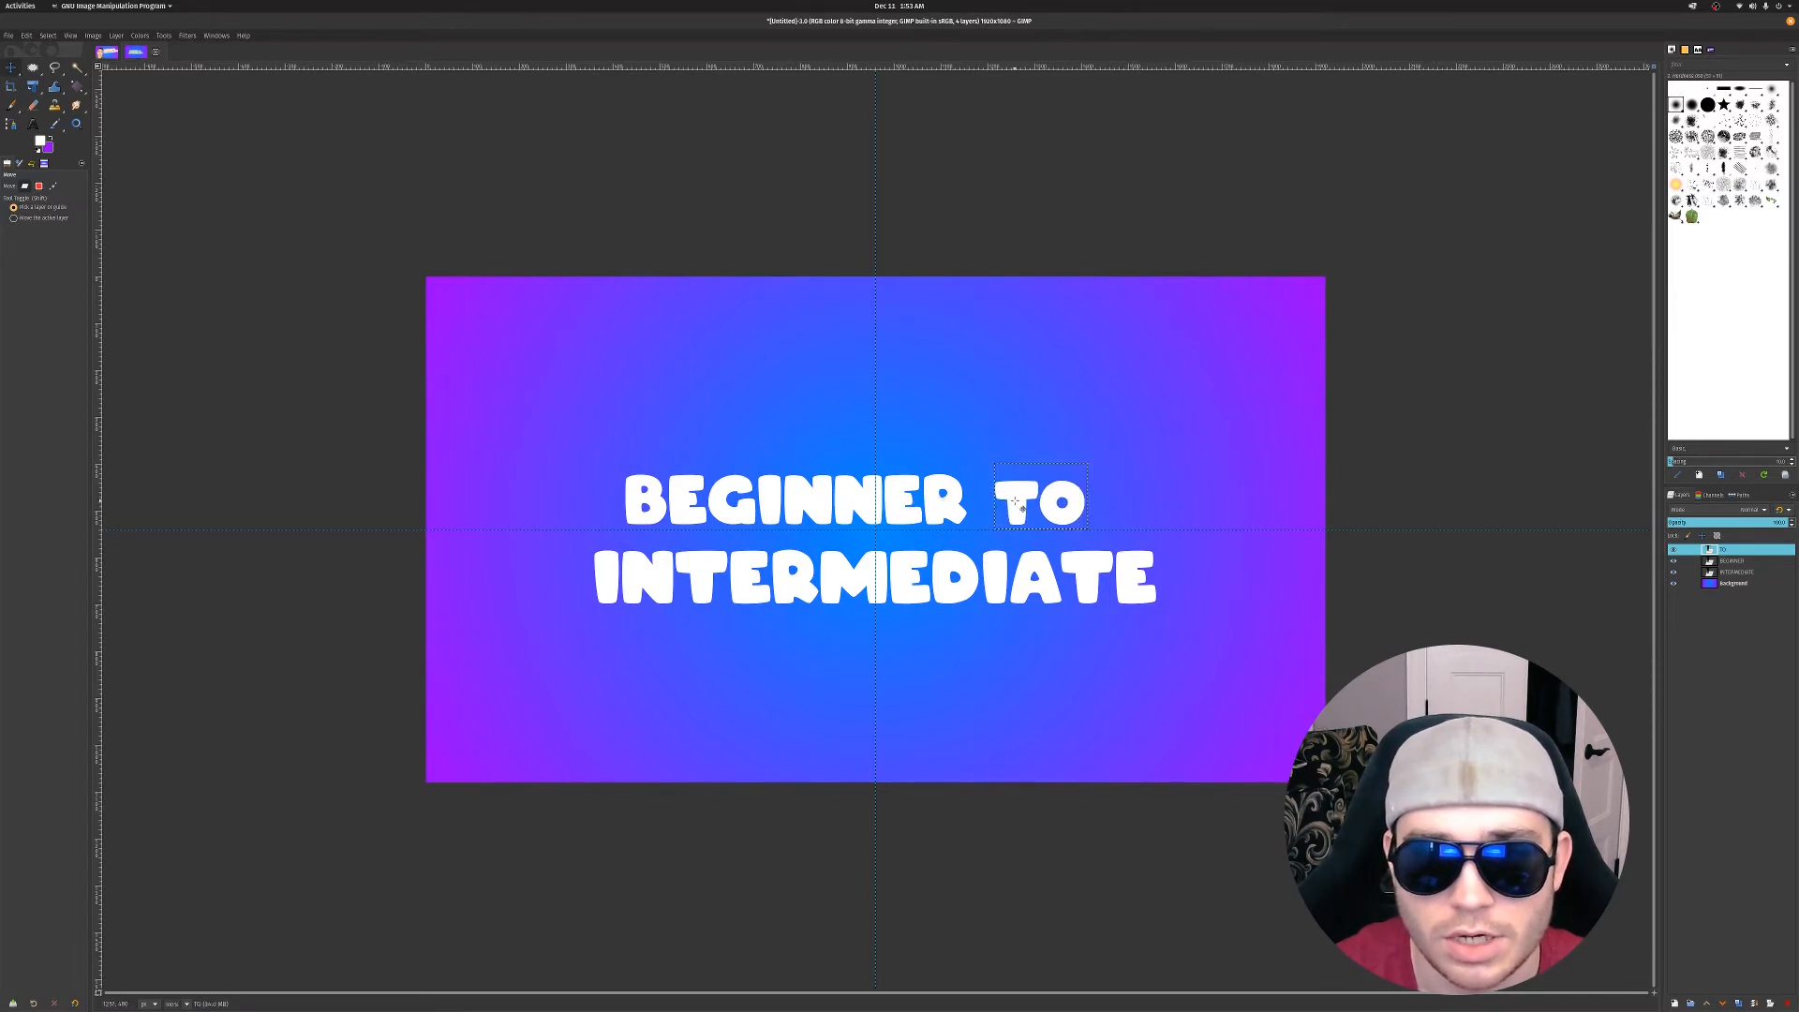
{"action": "left_click_drag", "start_coordinate": [871, 496], "coordinate": [873, 494]}
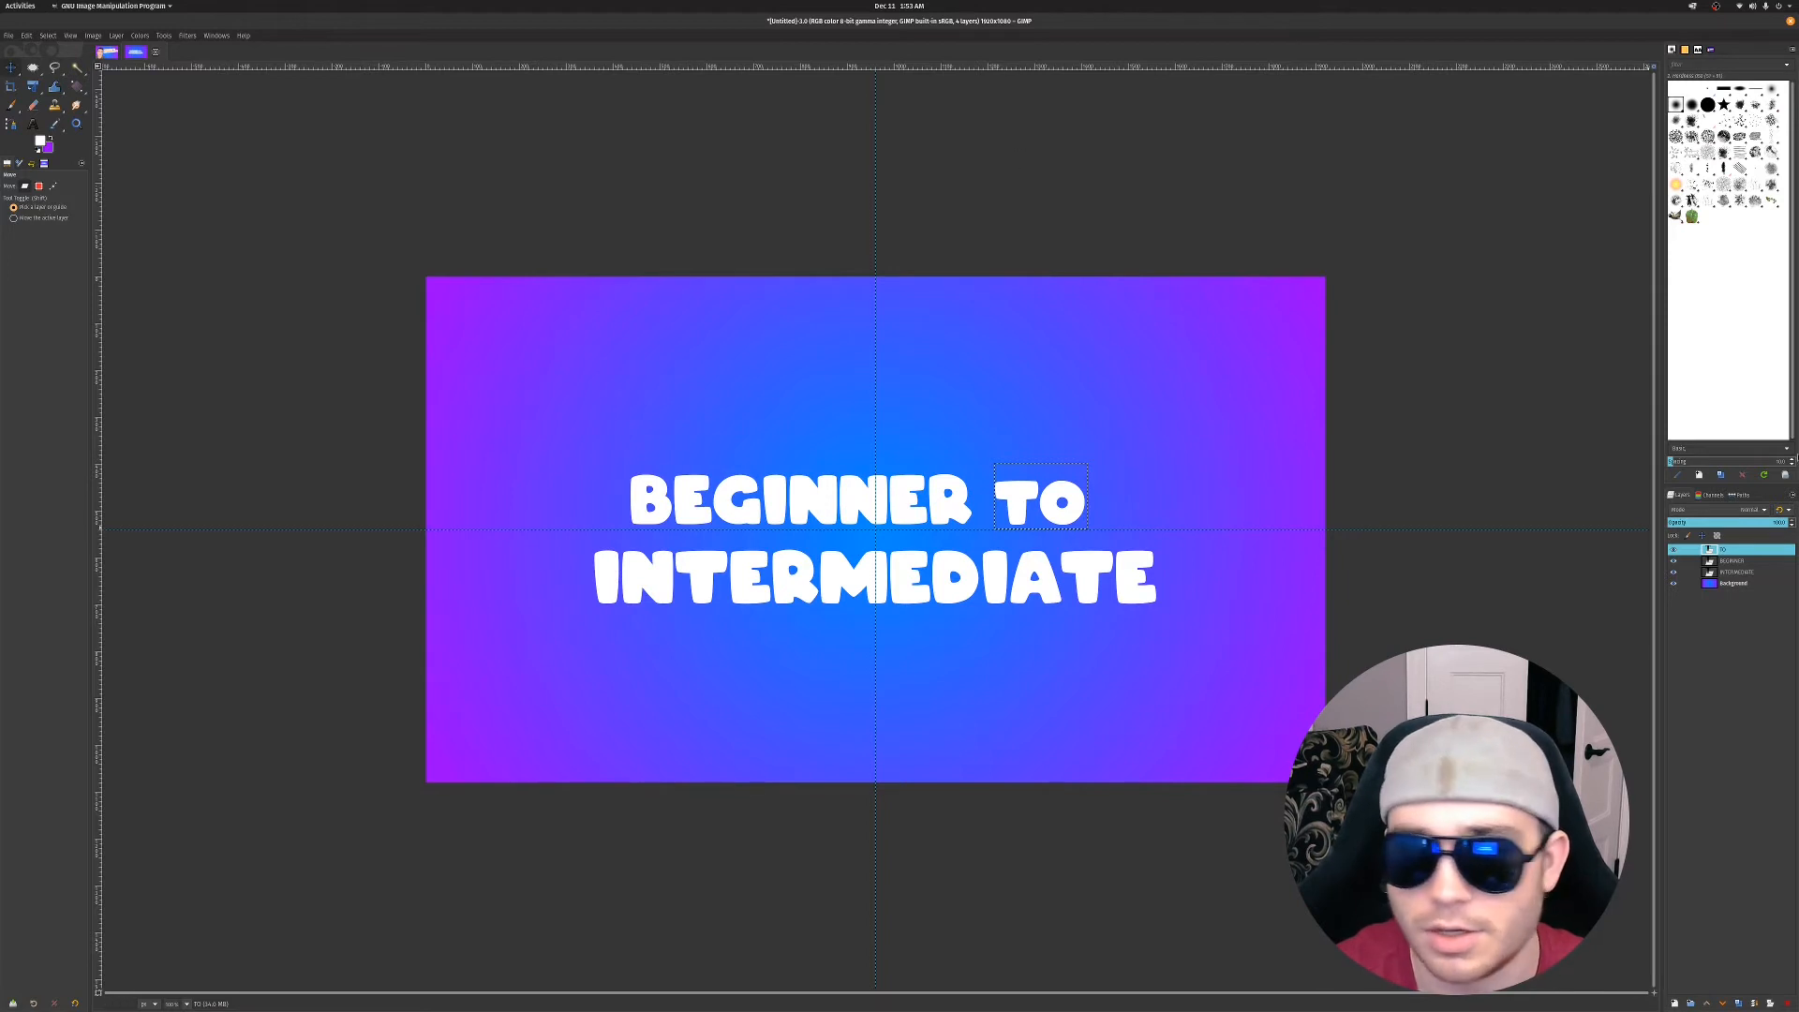
Create a layer group named Text and put the BEGINNER, TO and INTERMEDIATE layers inside it
{"action": "left_click", "coordinate": [1691, 1004]}
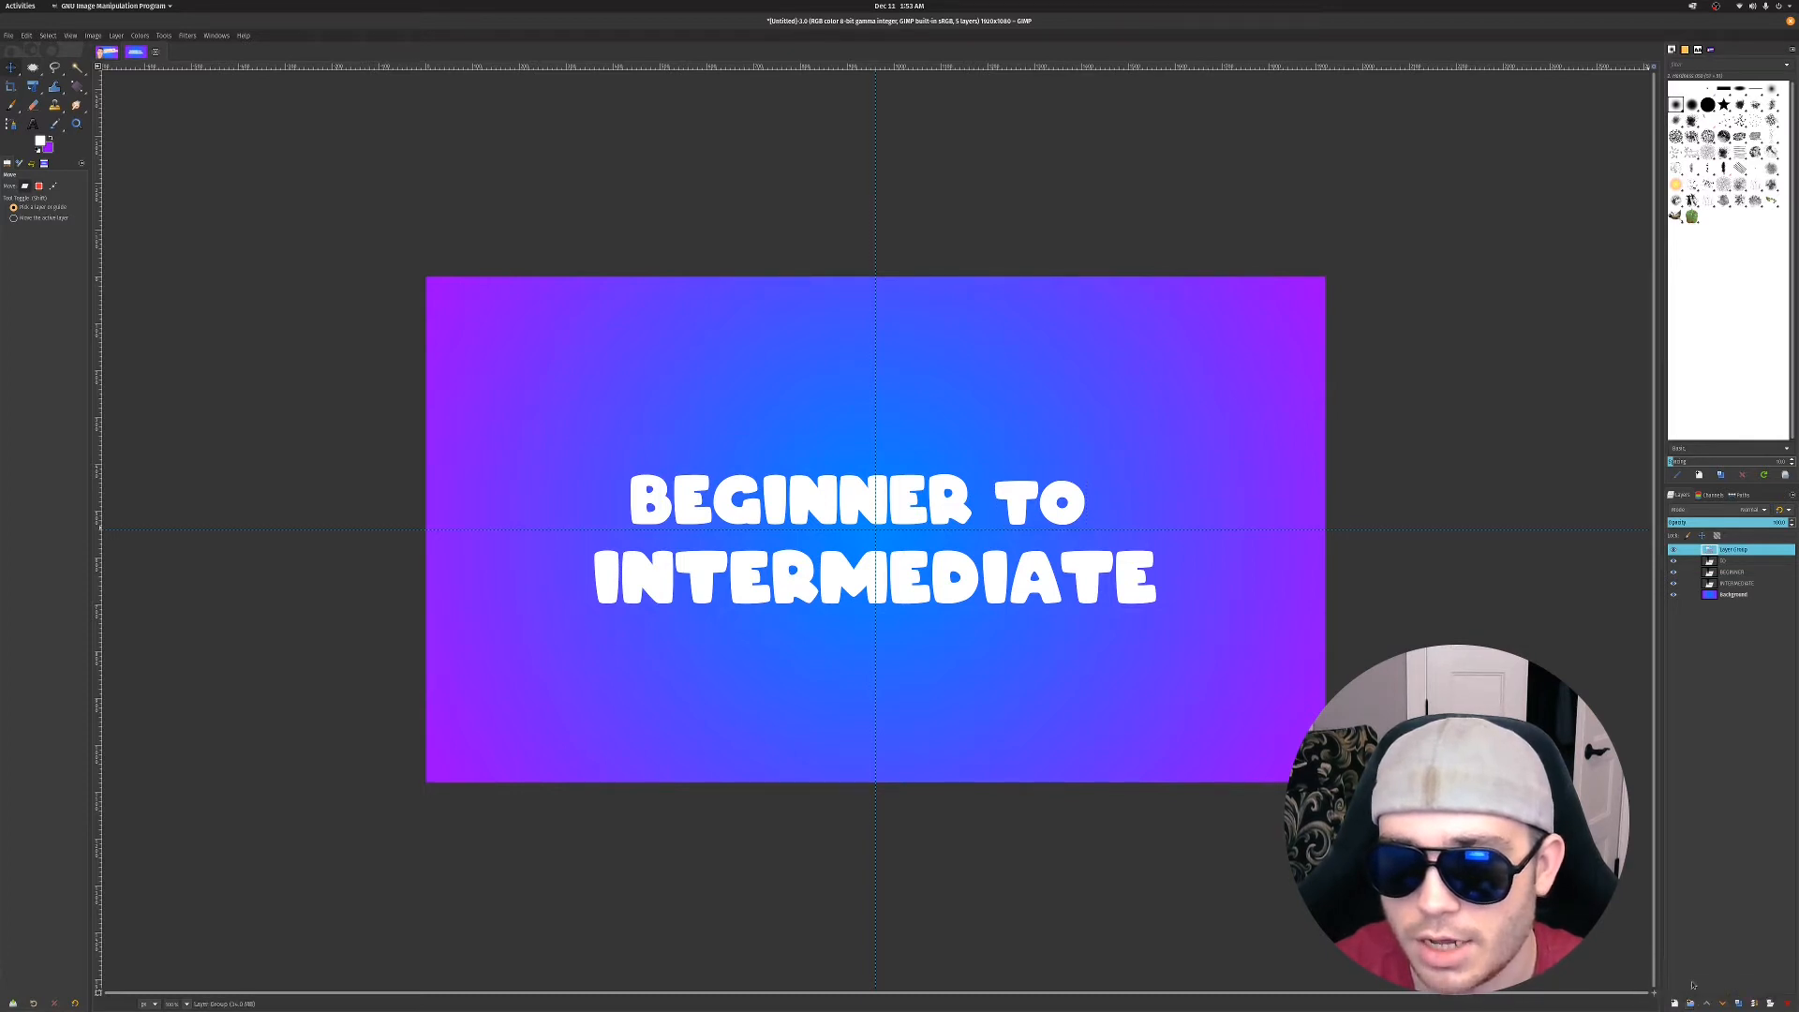
{"action": "double_click", "coordinate": [1738, 551]}
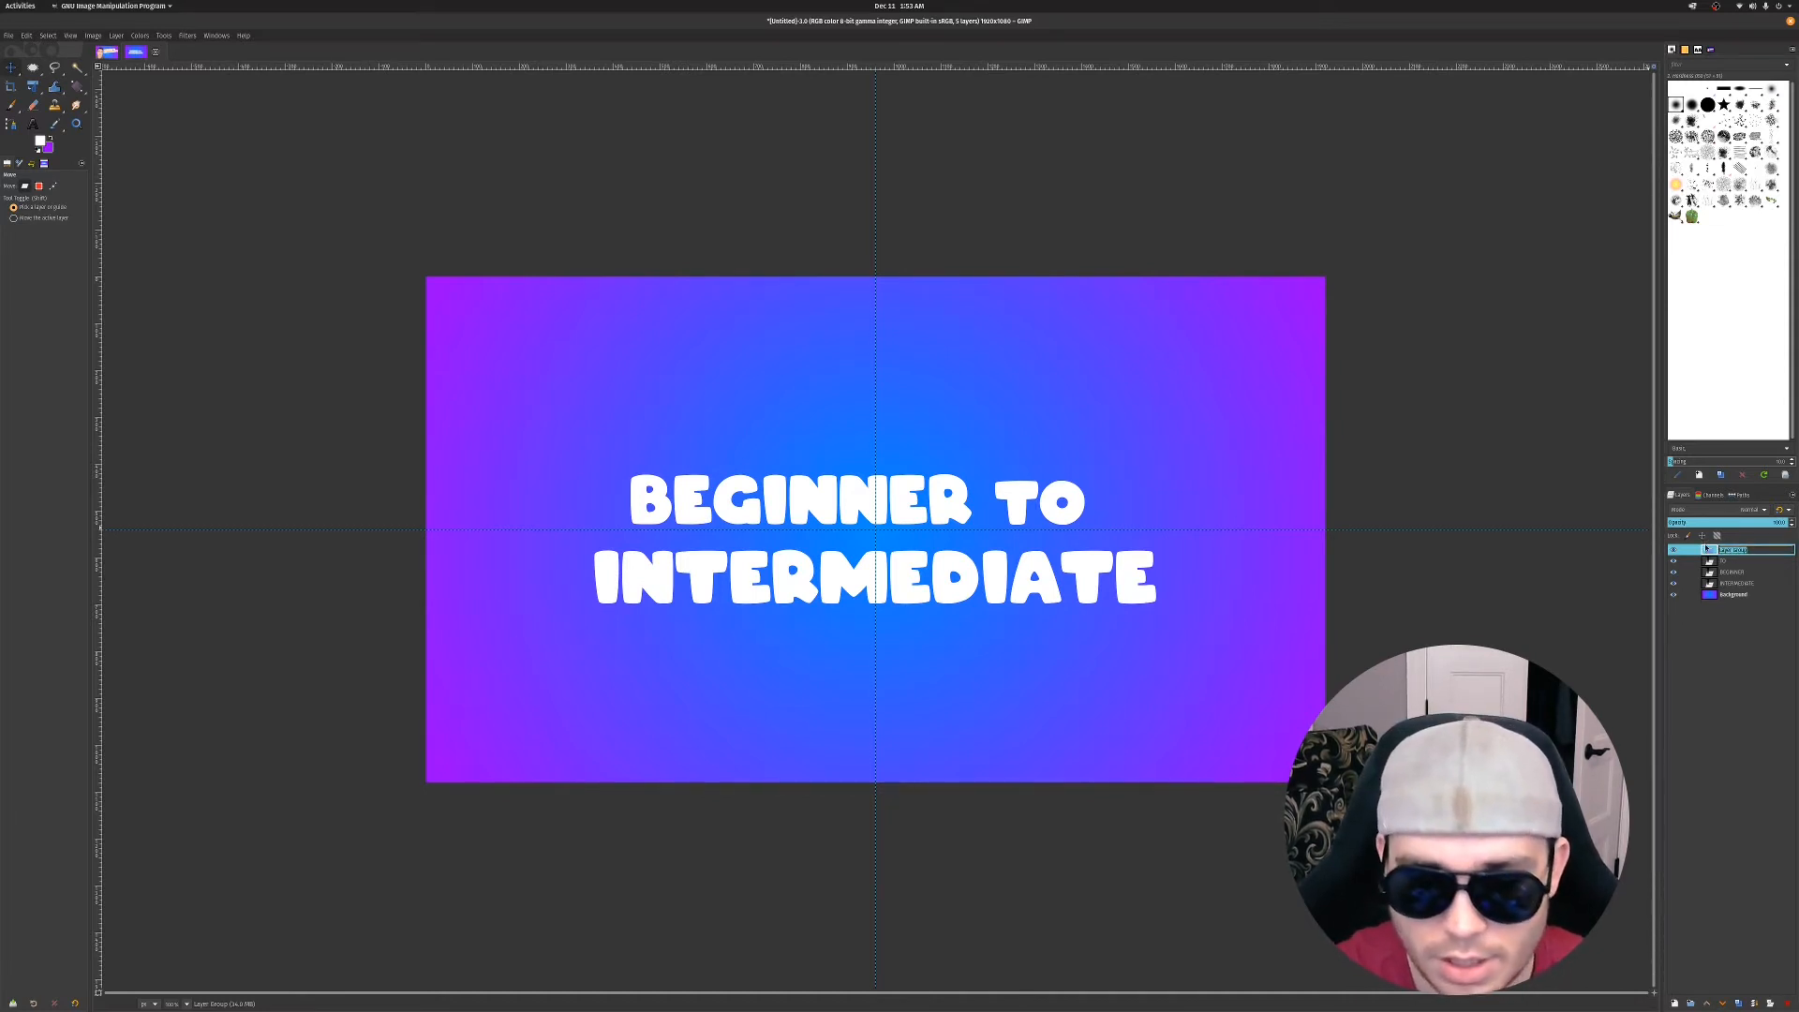
{"action": "key", "text": "BackSpace"}
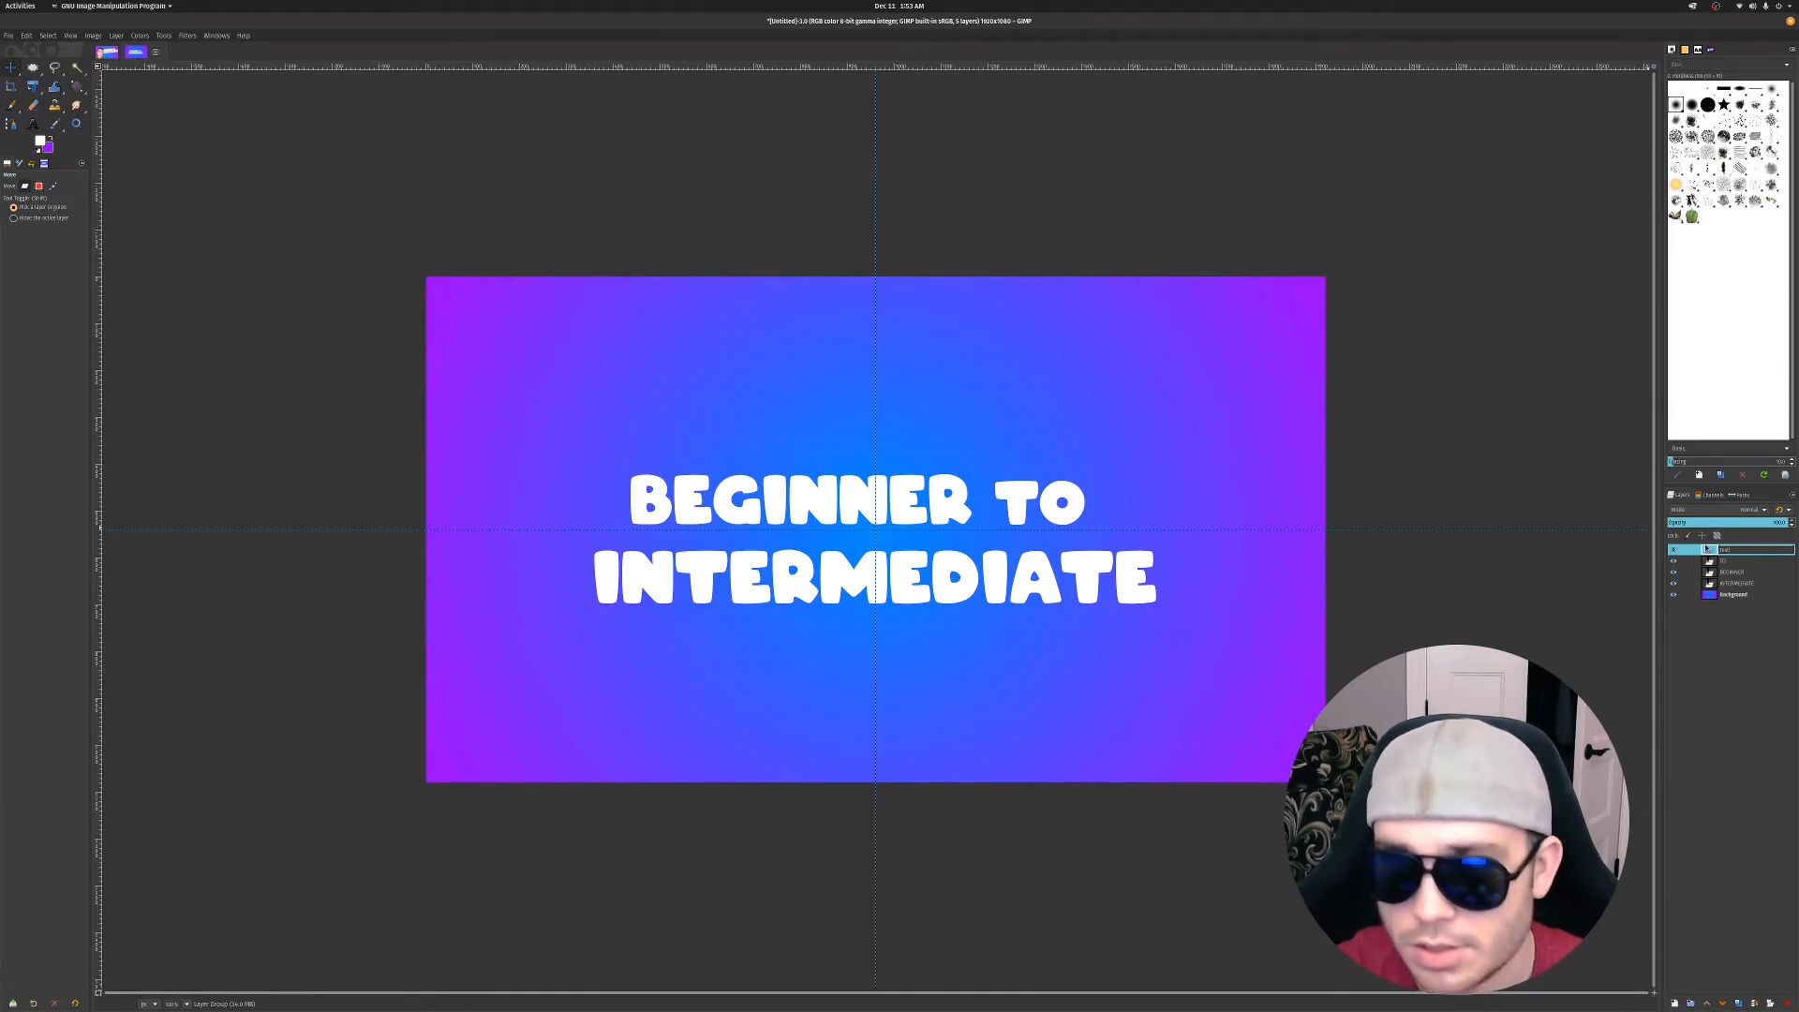
{"action": "type", "text": "Text"}
{"action": "key", "text": "Return"}
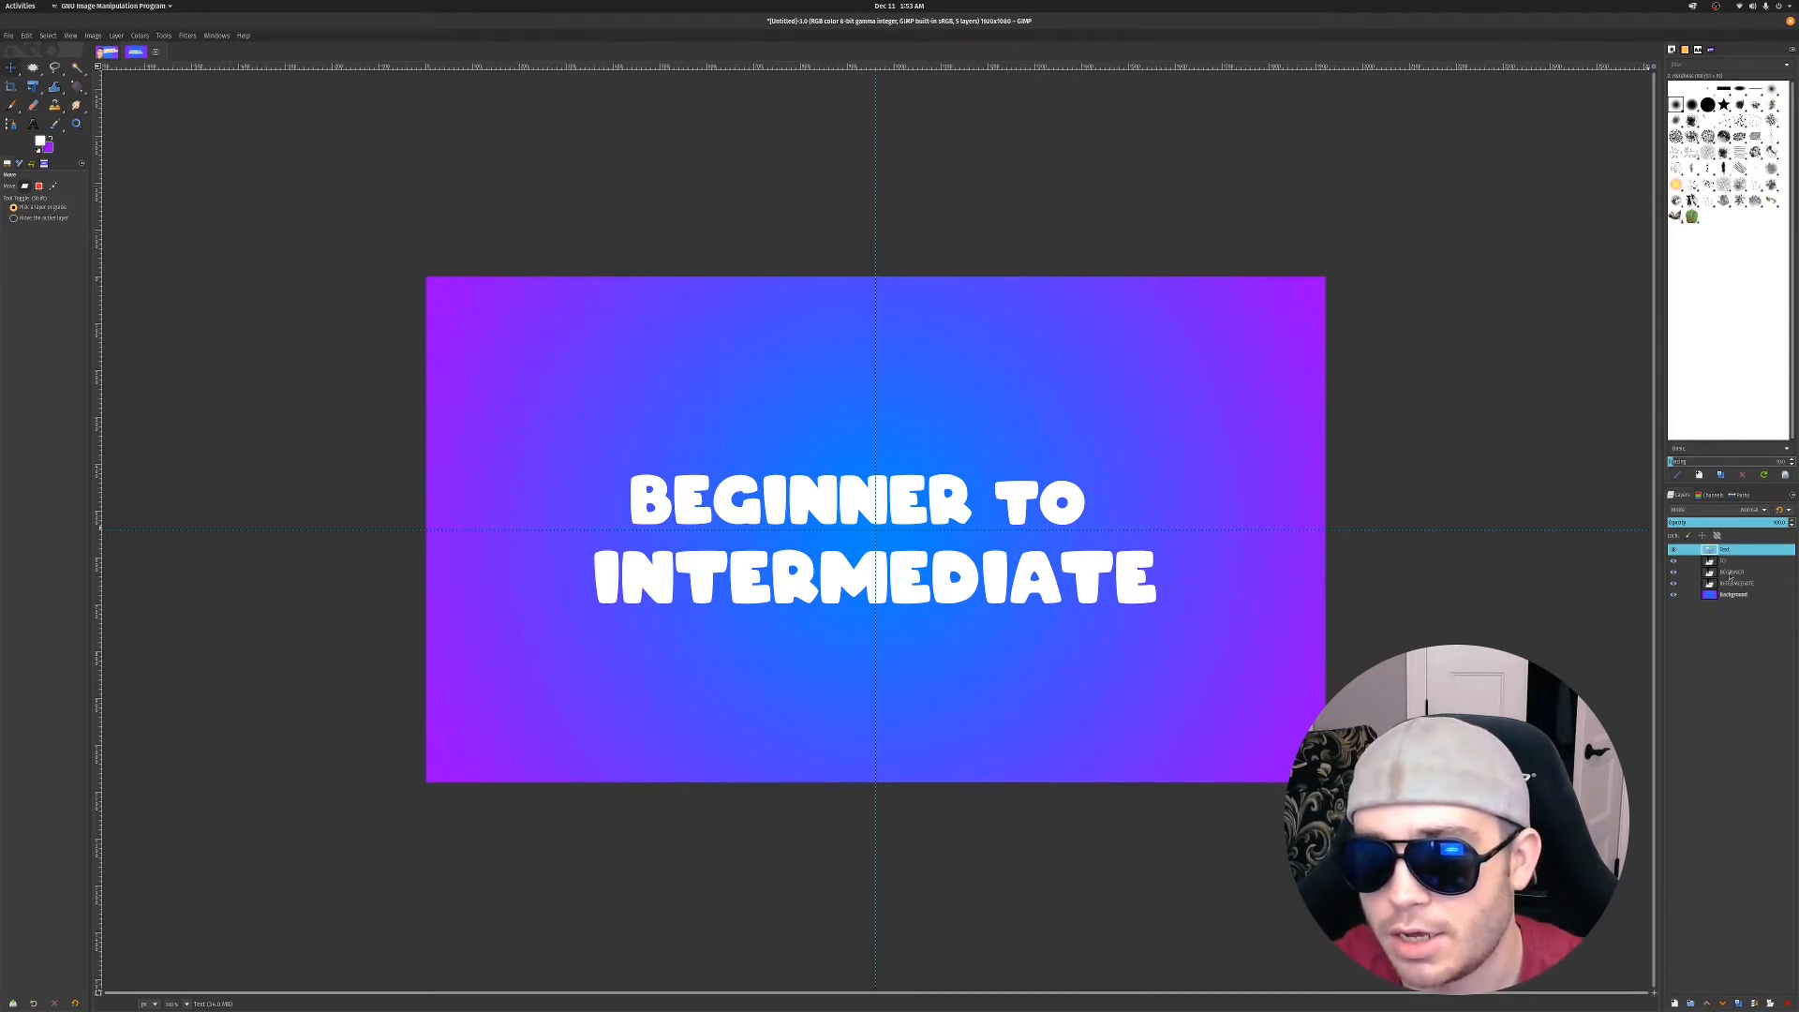
{"action": "mouse_move", "coordinate": [1729, 574]}
{"action": "left_mouse_down"}
{"action": "mouse_move", "coordinate": [1730, 549]}
{"action": "mouse_move", "coordinate": [1733, 578]}
{"action": "left_mouse_up"}
{"action": "left_click", "coordinate": [1730, 575]}
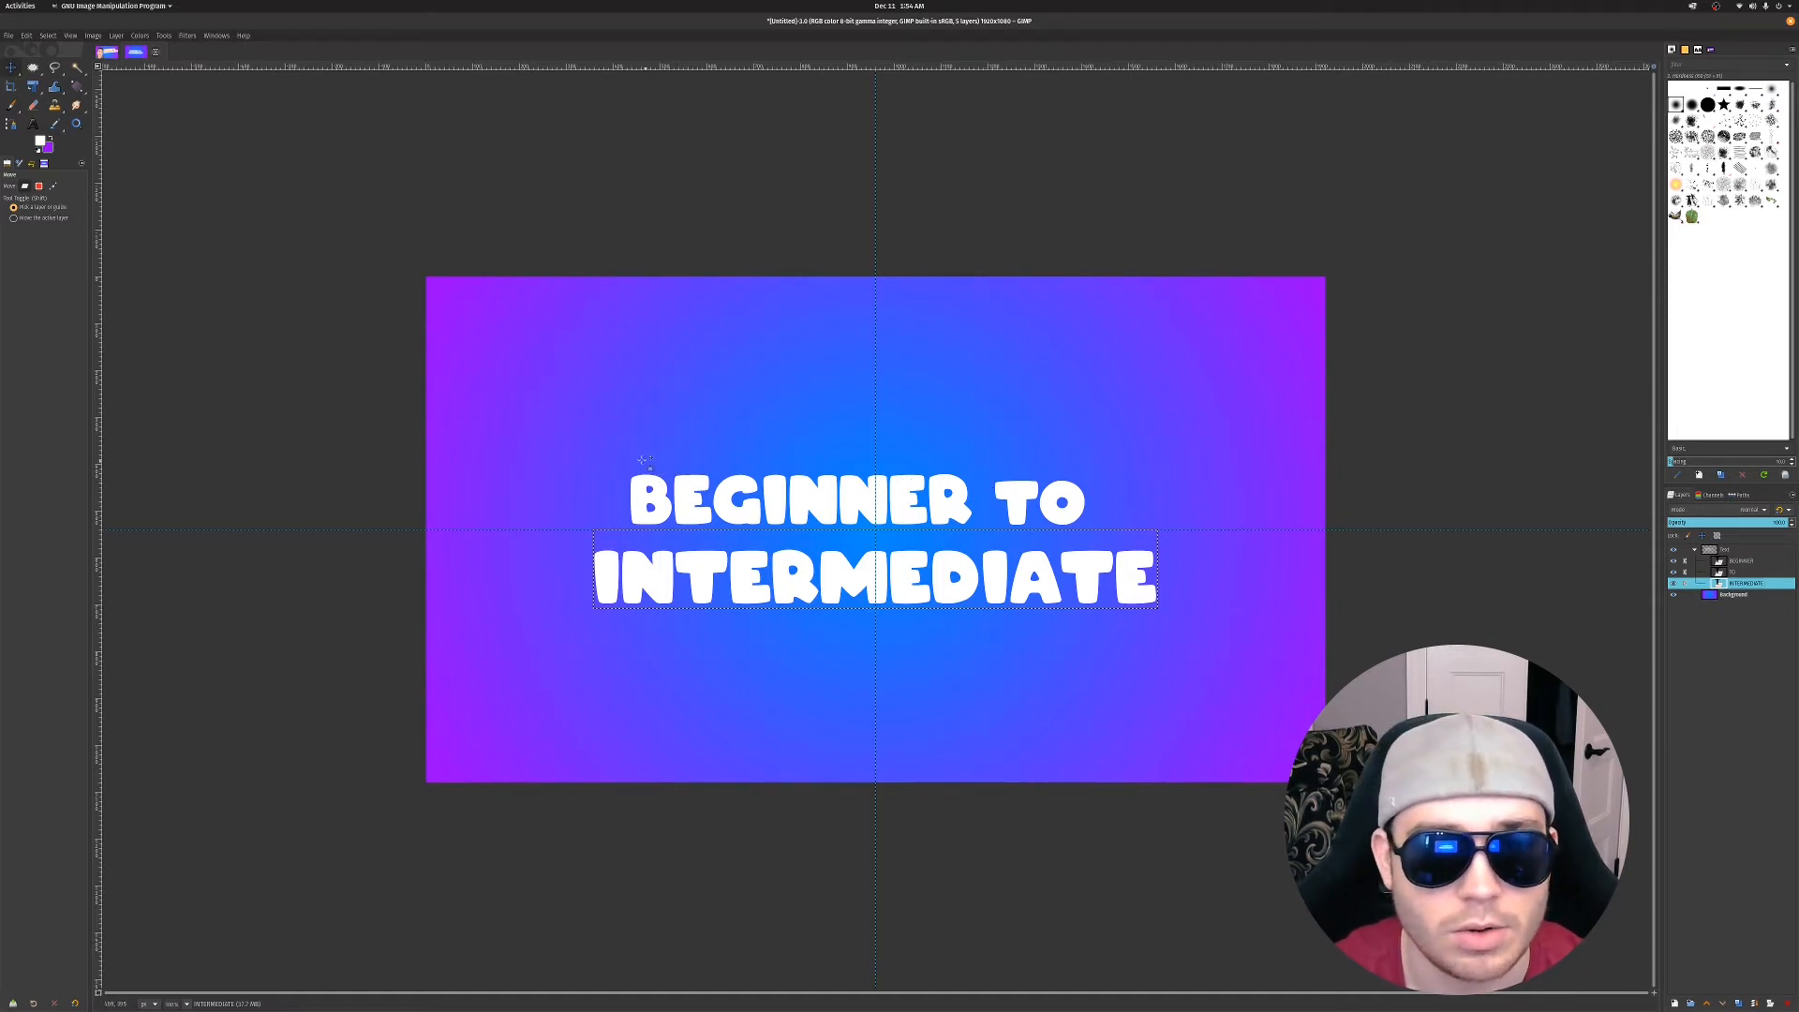
Rotate the linked title text layers slightly counter-clockwise so the words slope upward to the right
{"action": "right_click", "coordinate": [35, 87]}
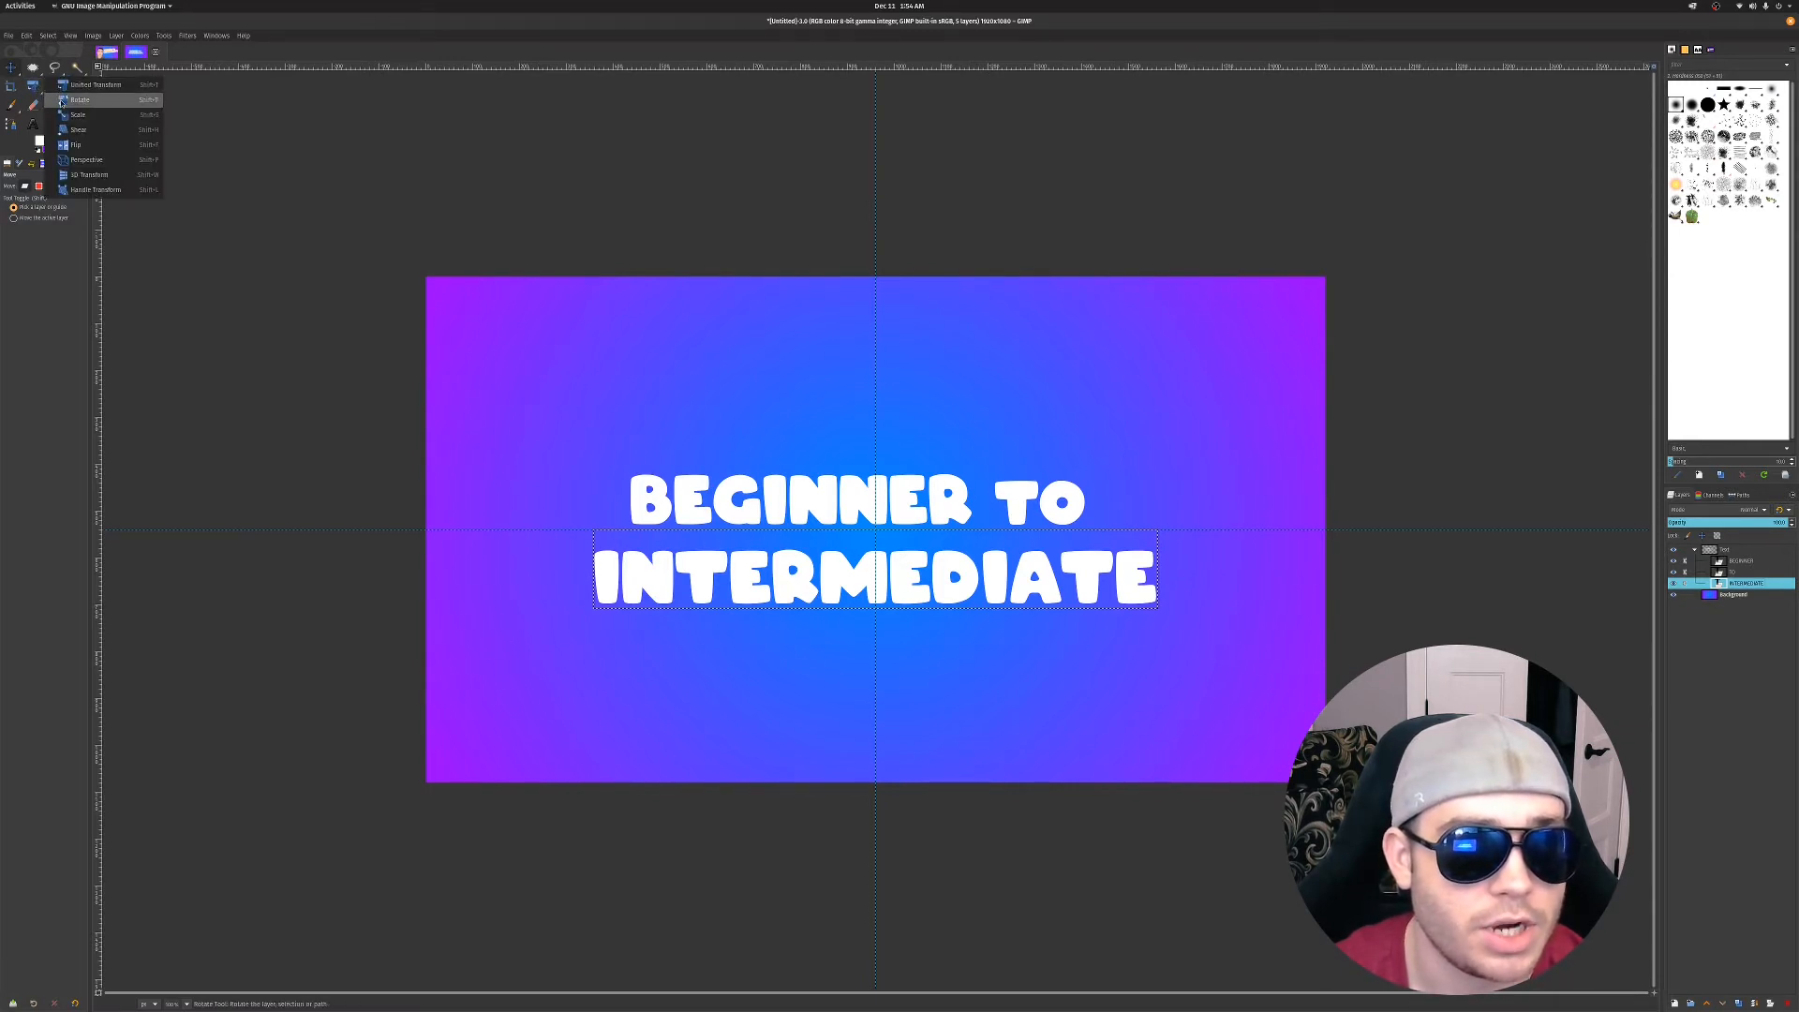
{"action": "left_click", "coordinate": [63, 101]}
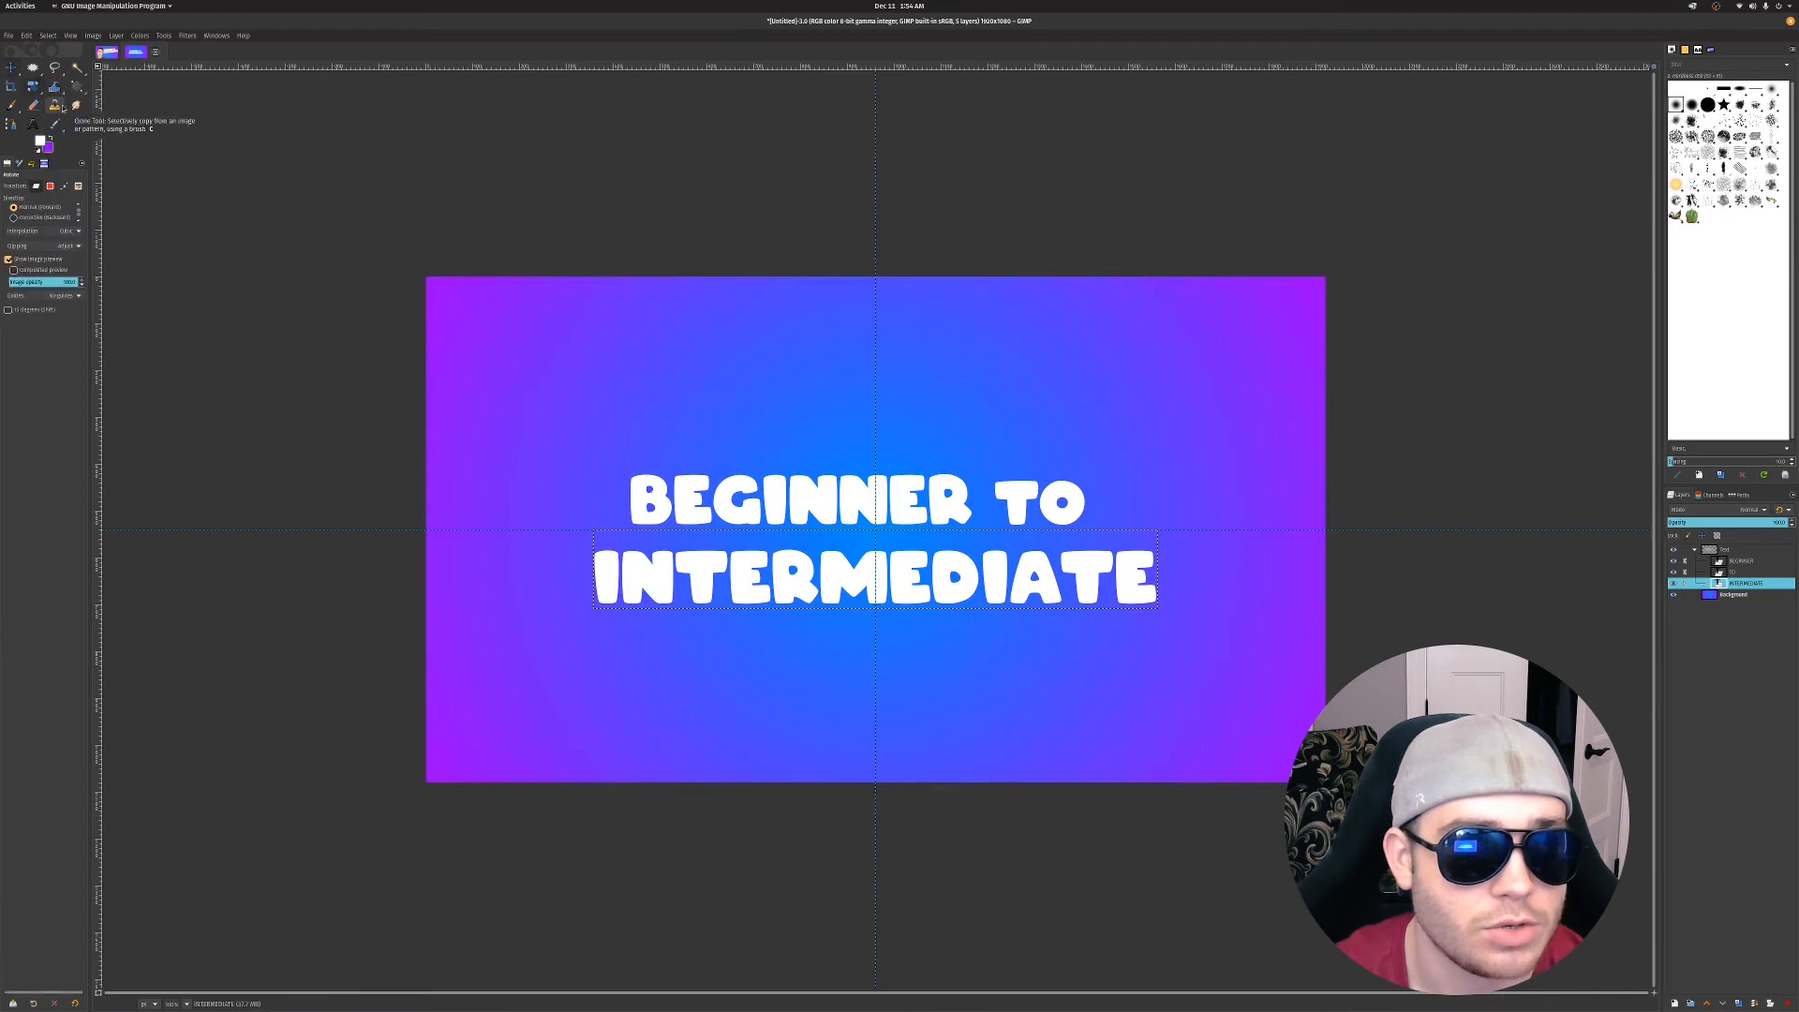
{"action": "left_click", "coordinate": [687, 505]}
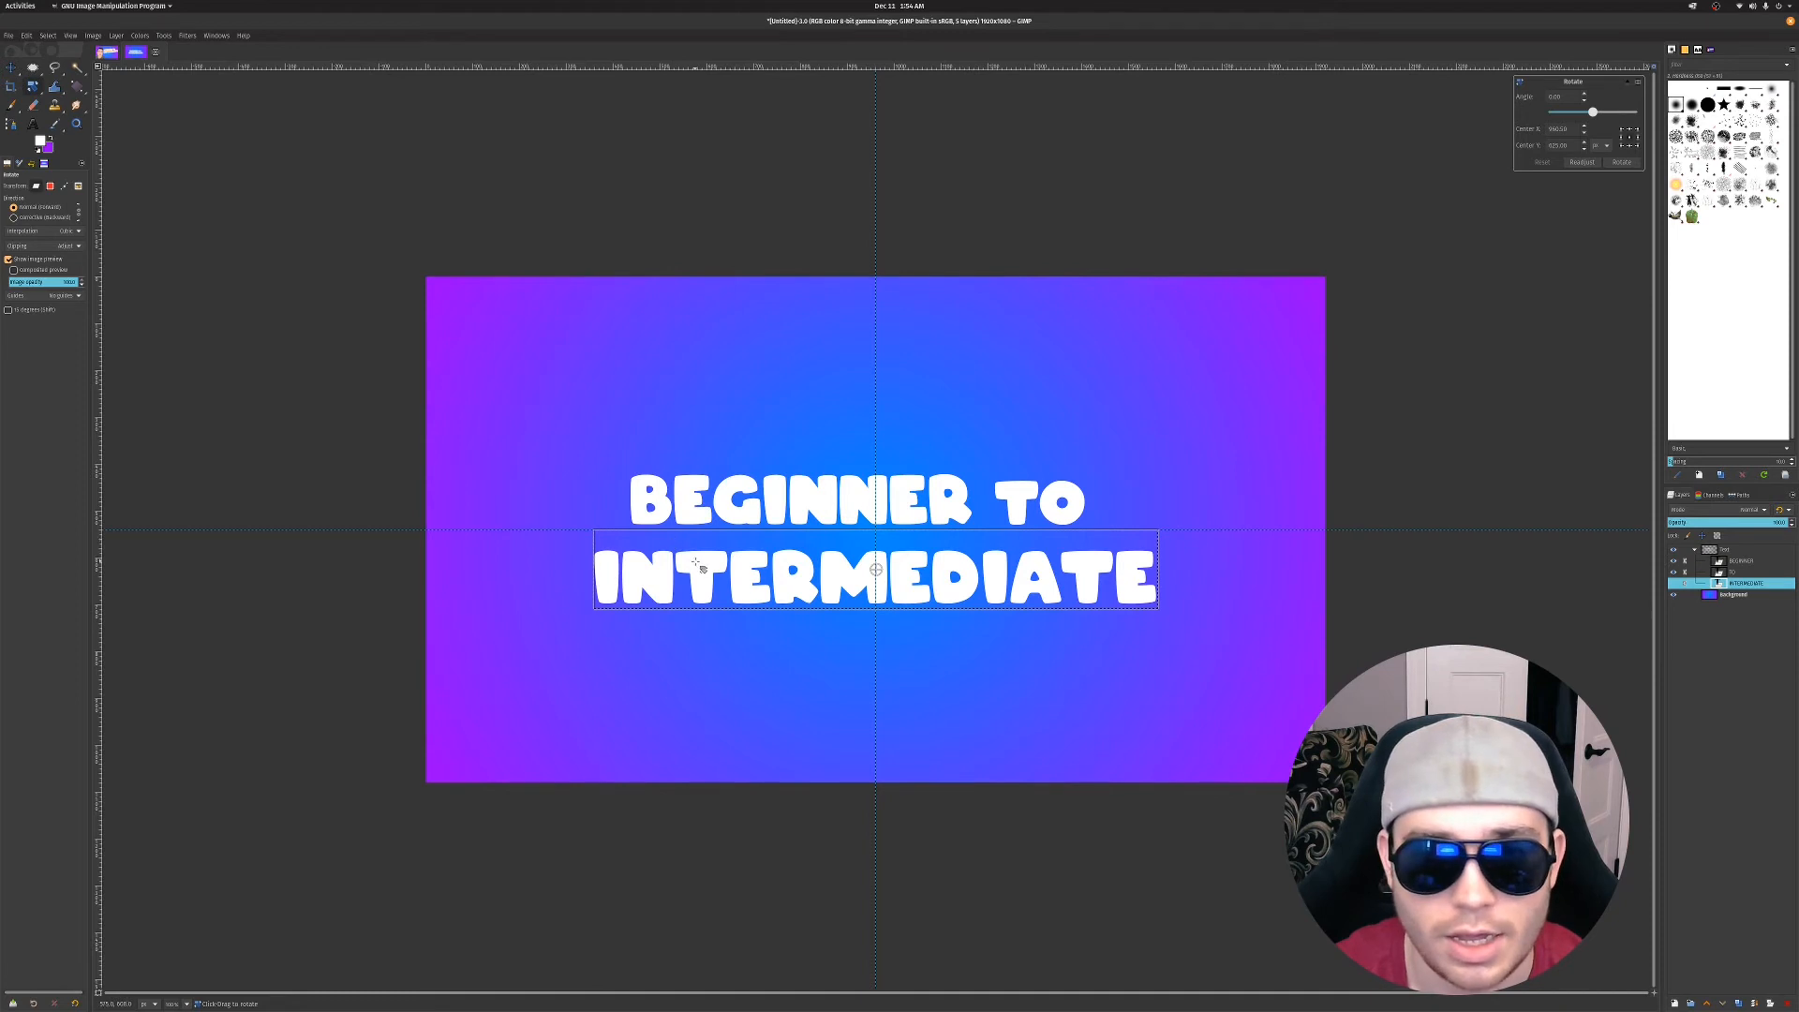
{"action": "left_click_drag", "start_coordinate": [696, 563], "coordinate": [695, 572]}
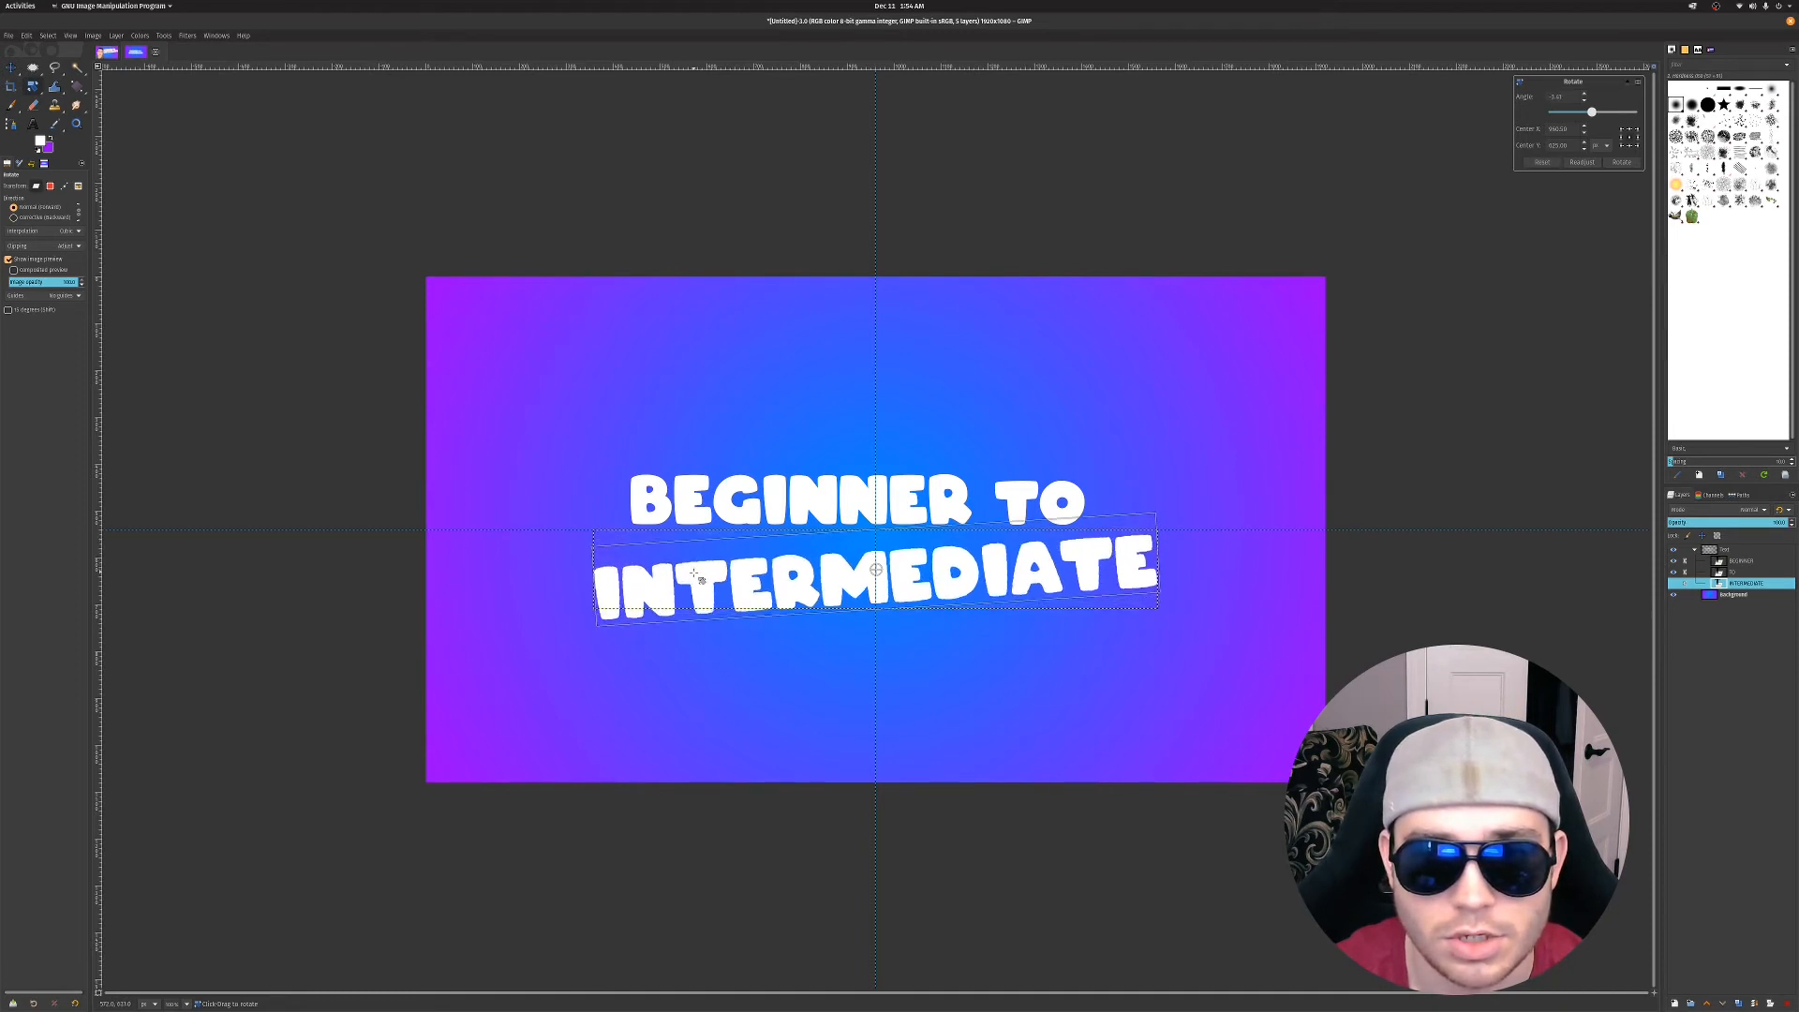
{"action": "left_click", "coordinate": [1621, 163]}
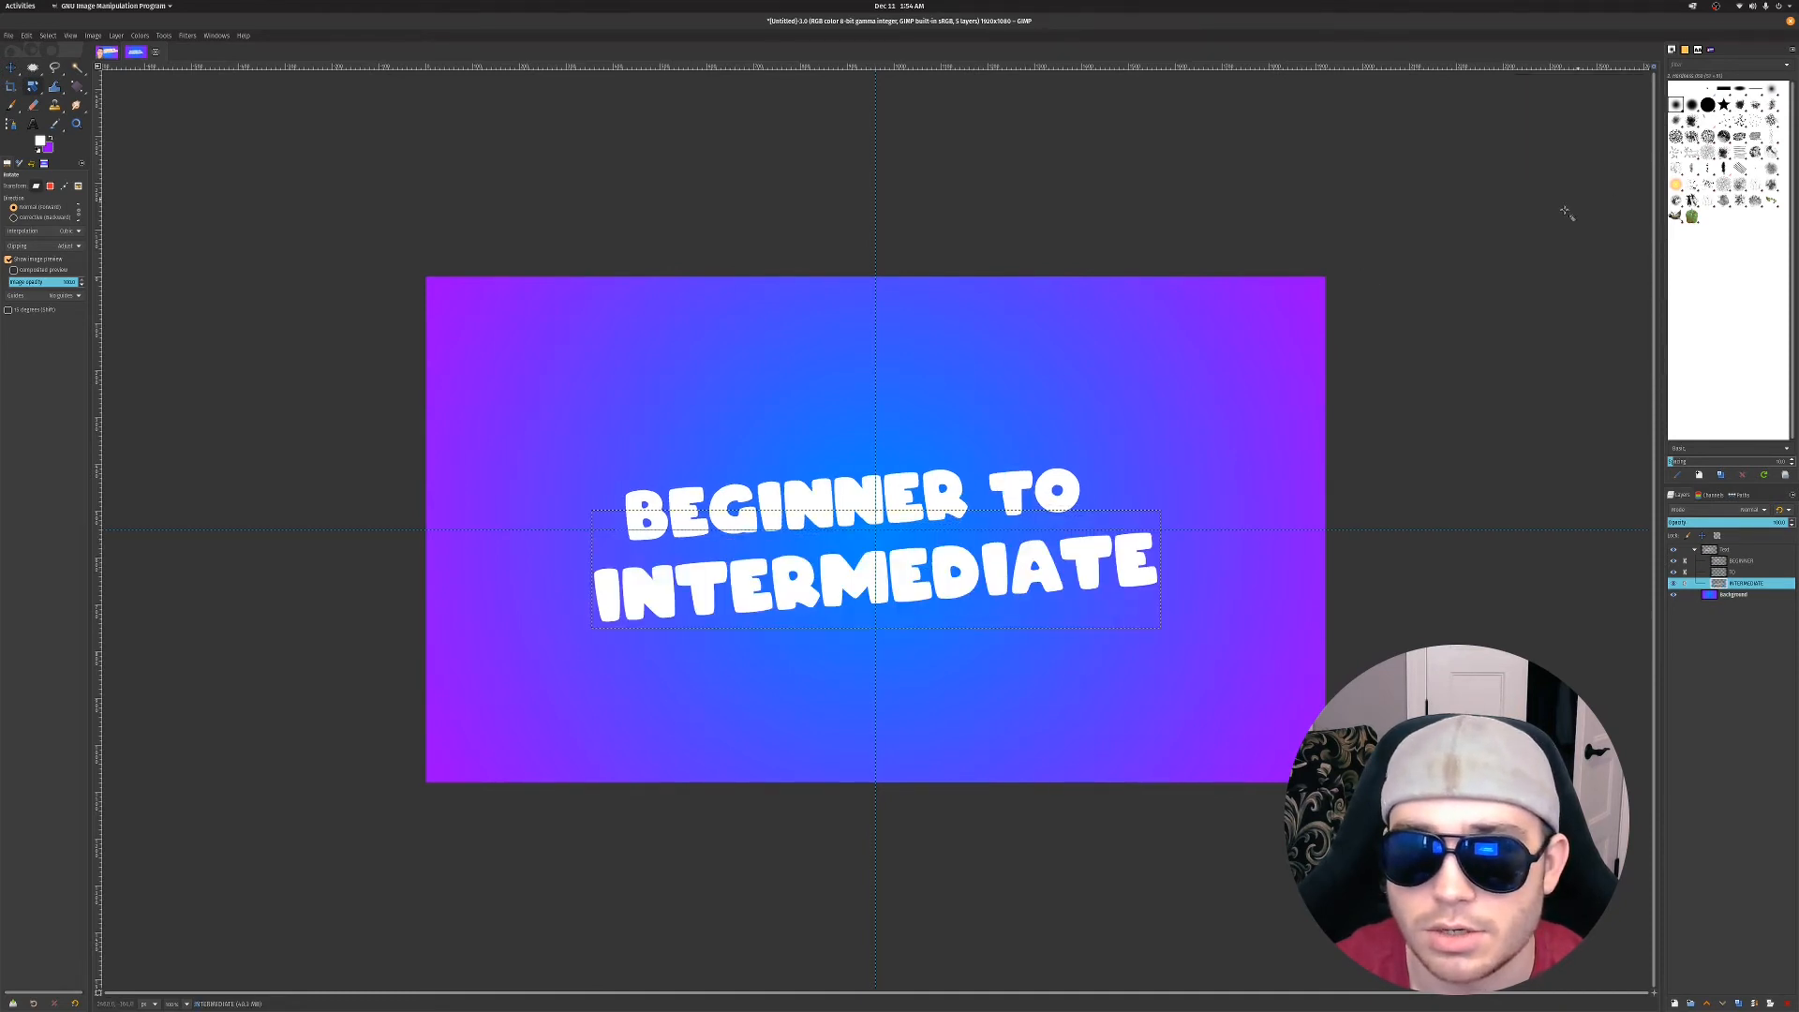
Move the linked, rotated title text into the upper-right part of the canvas
{"action": "left_click", "coordinate": [13, 70]}
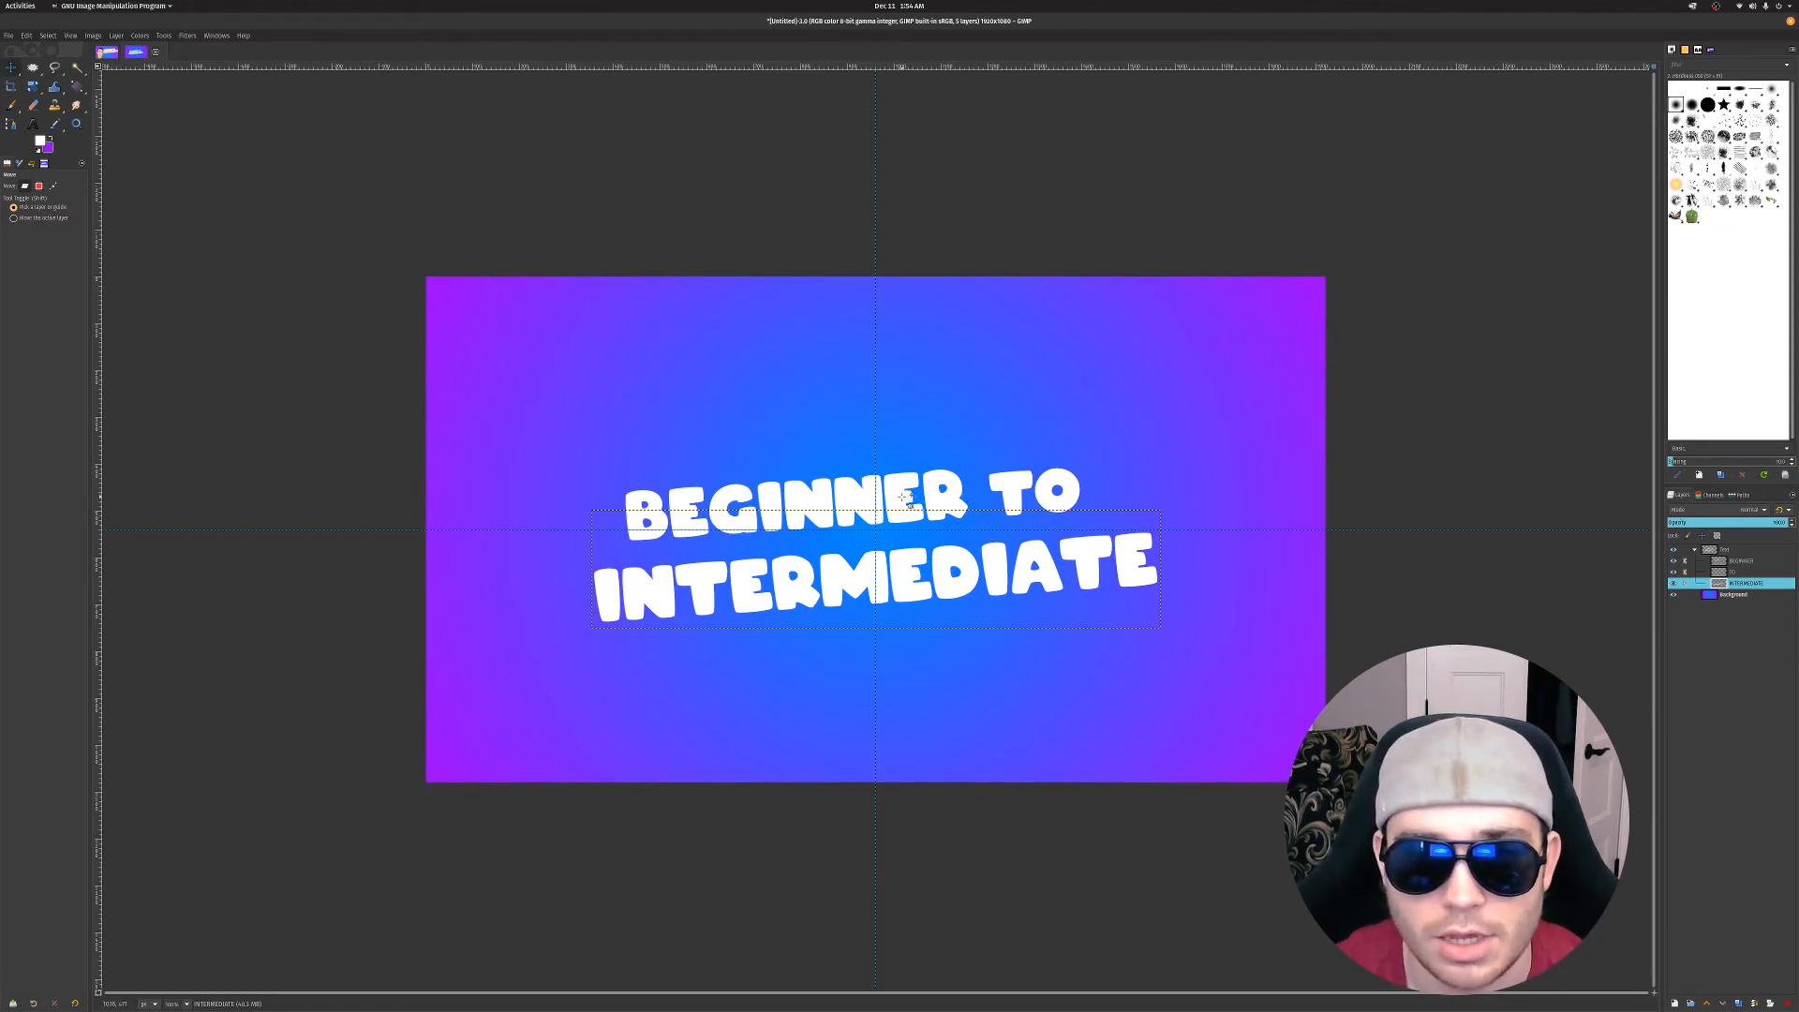
{"action": "left_click_drag", "start_coordinate": [909, 499], "coordinate": [1054, 408]}
{"action": "left_click_drag", "start_coordinate": [1050, 407], "coordinate": [1047, 408]}
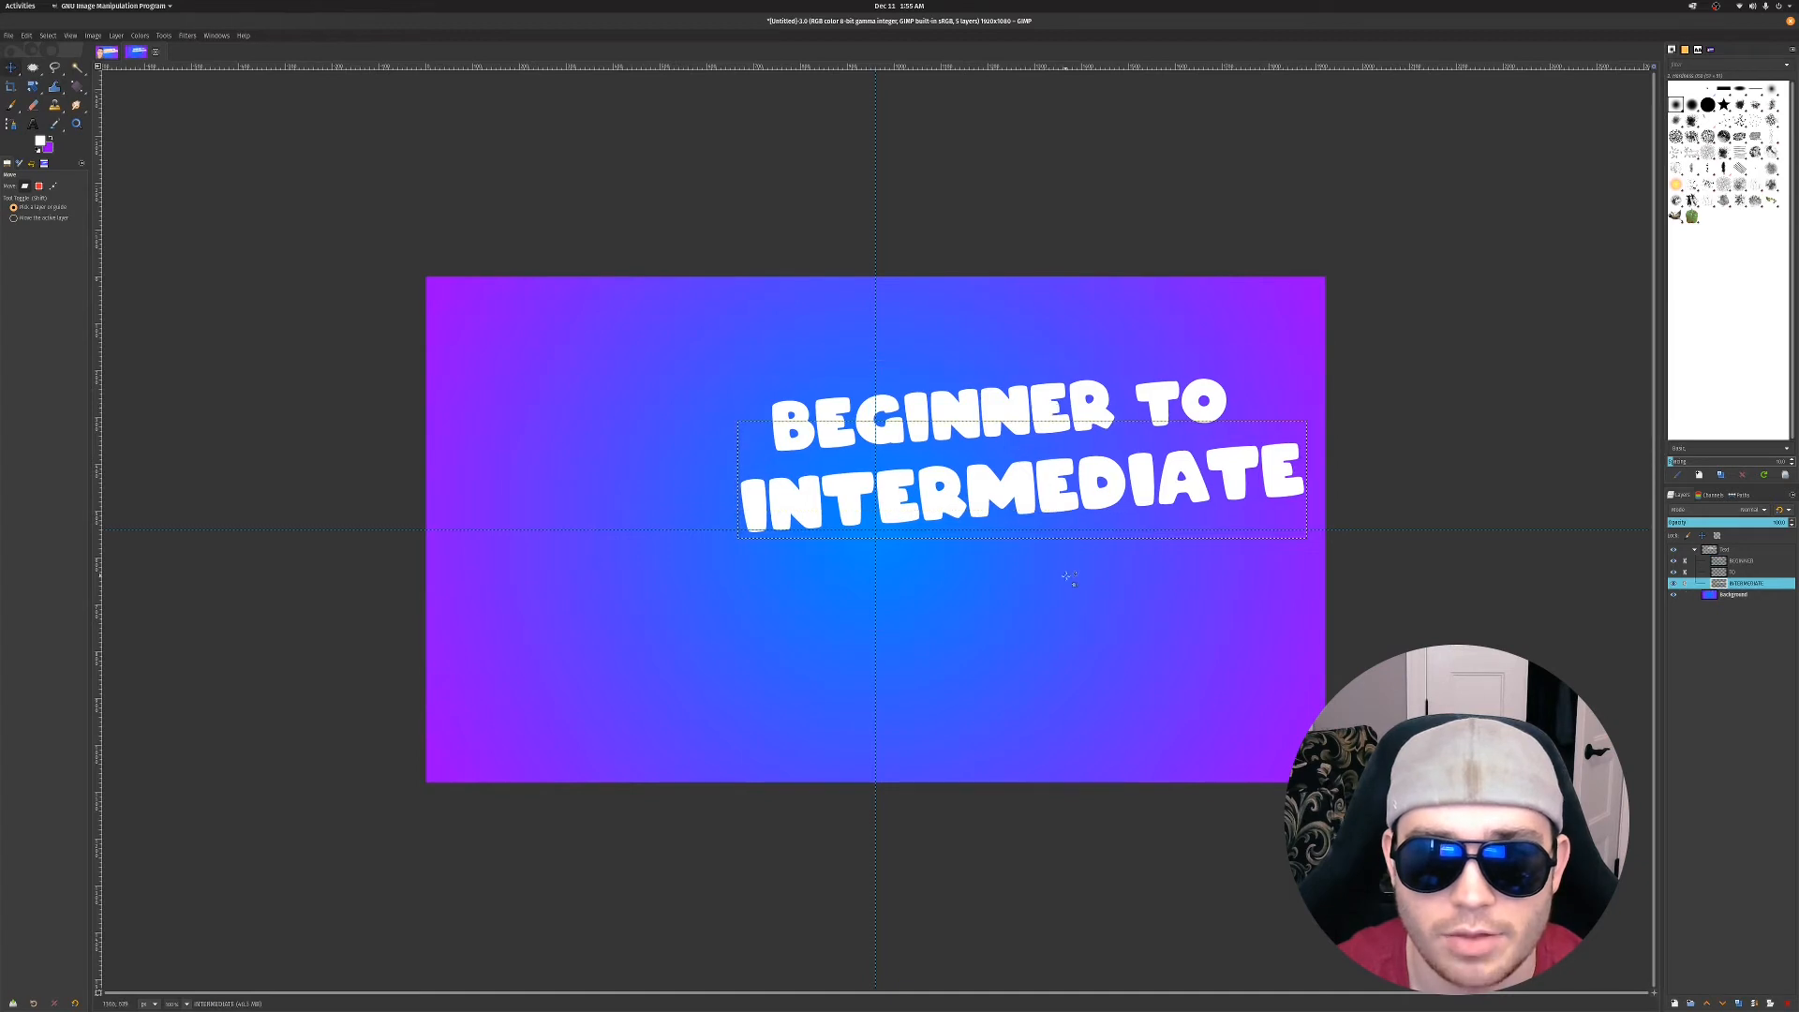
Select the Text group's letter shapes from its alpha and add a transparent layer named Text Gradient above the group
{"action": "left_click", "coordinate": [1714, 552]}
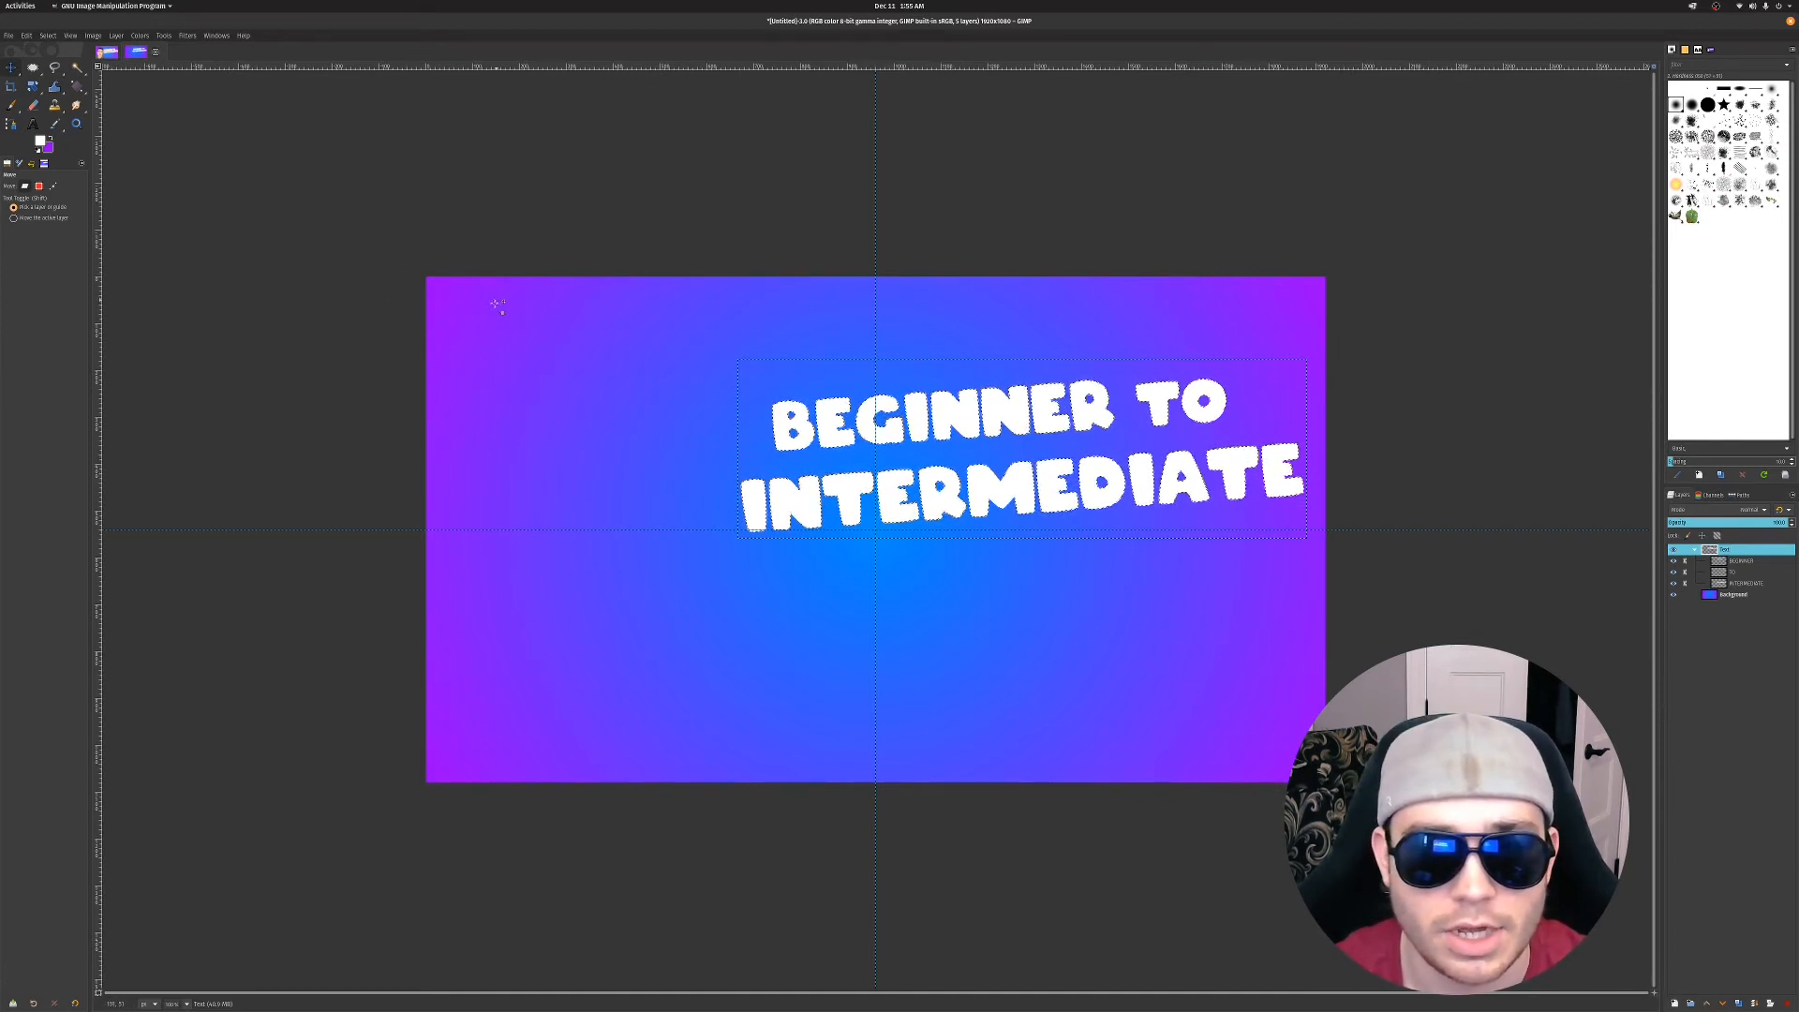
{"action": "left_click", "coordinate": [1678, 1006]}
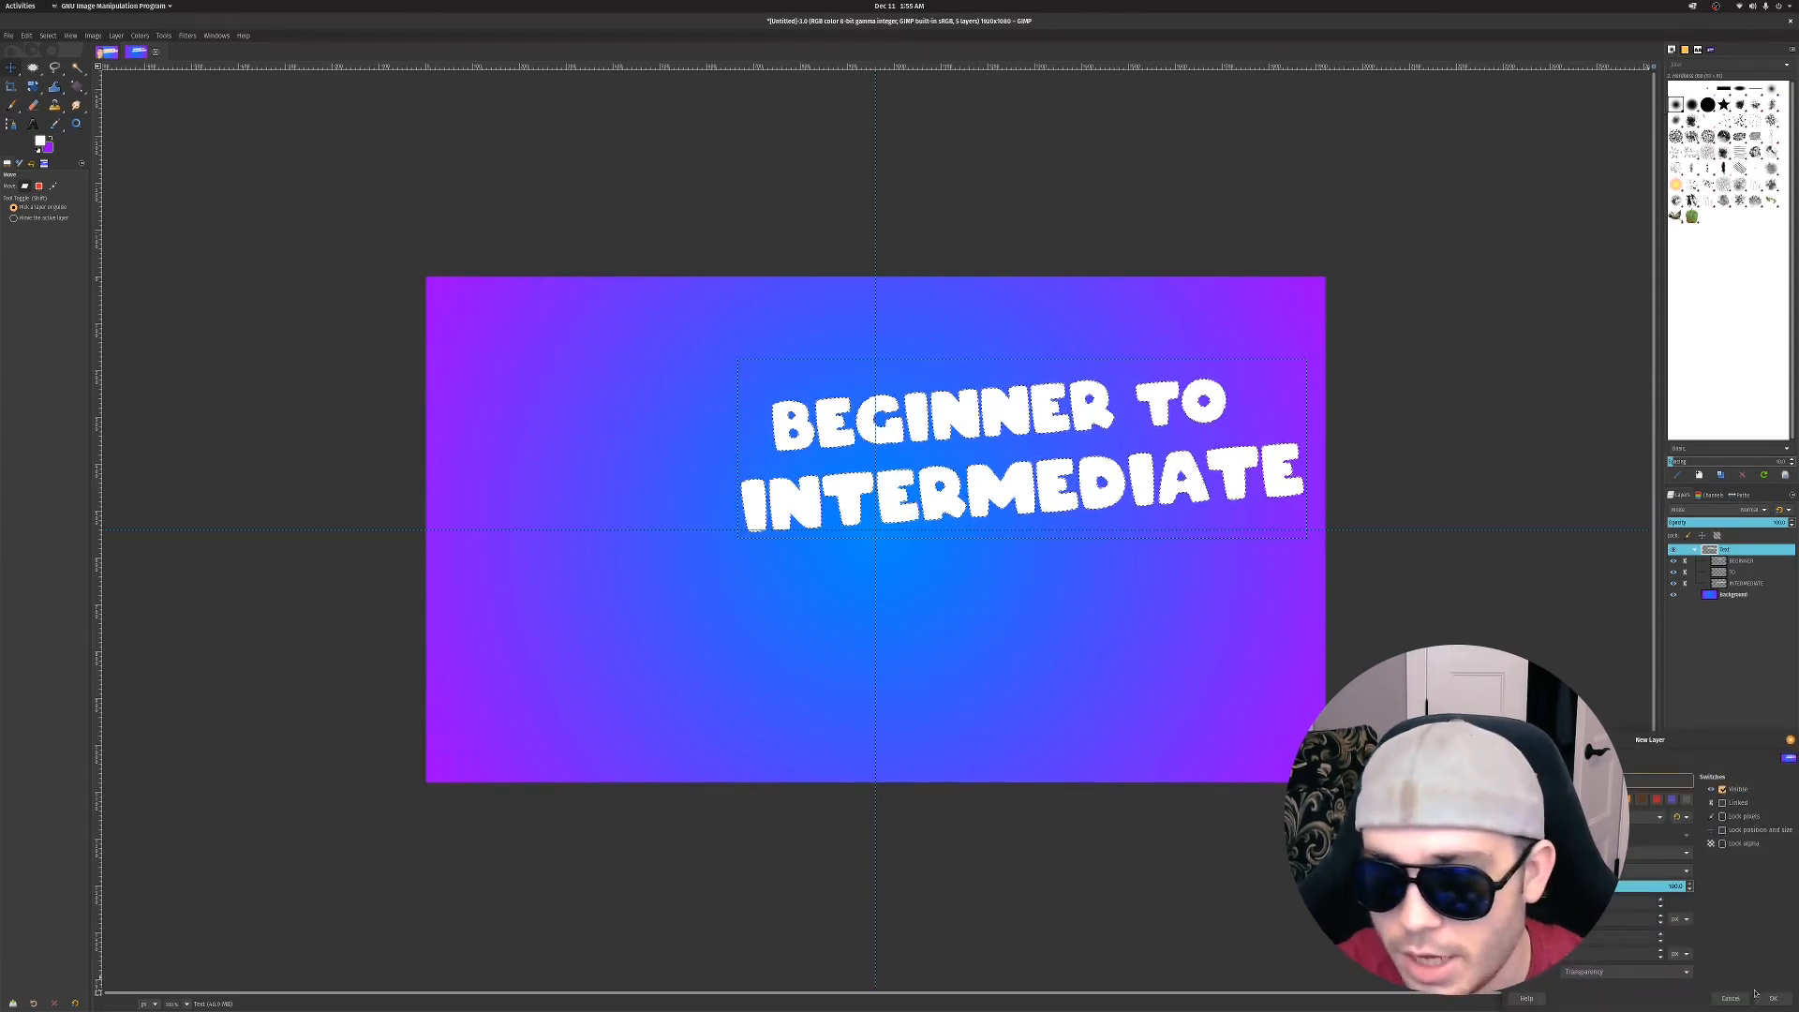
{"action": "left_click", "coordinate": [1755, 993]}
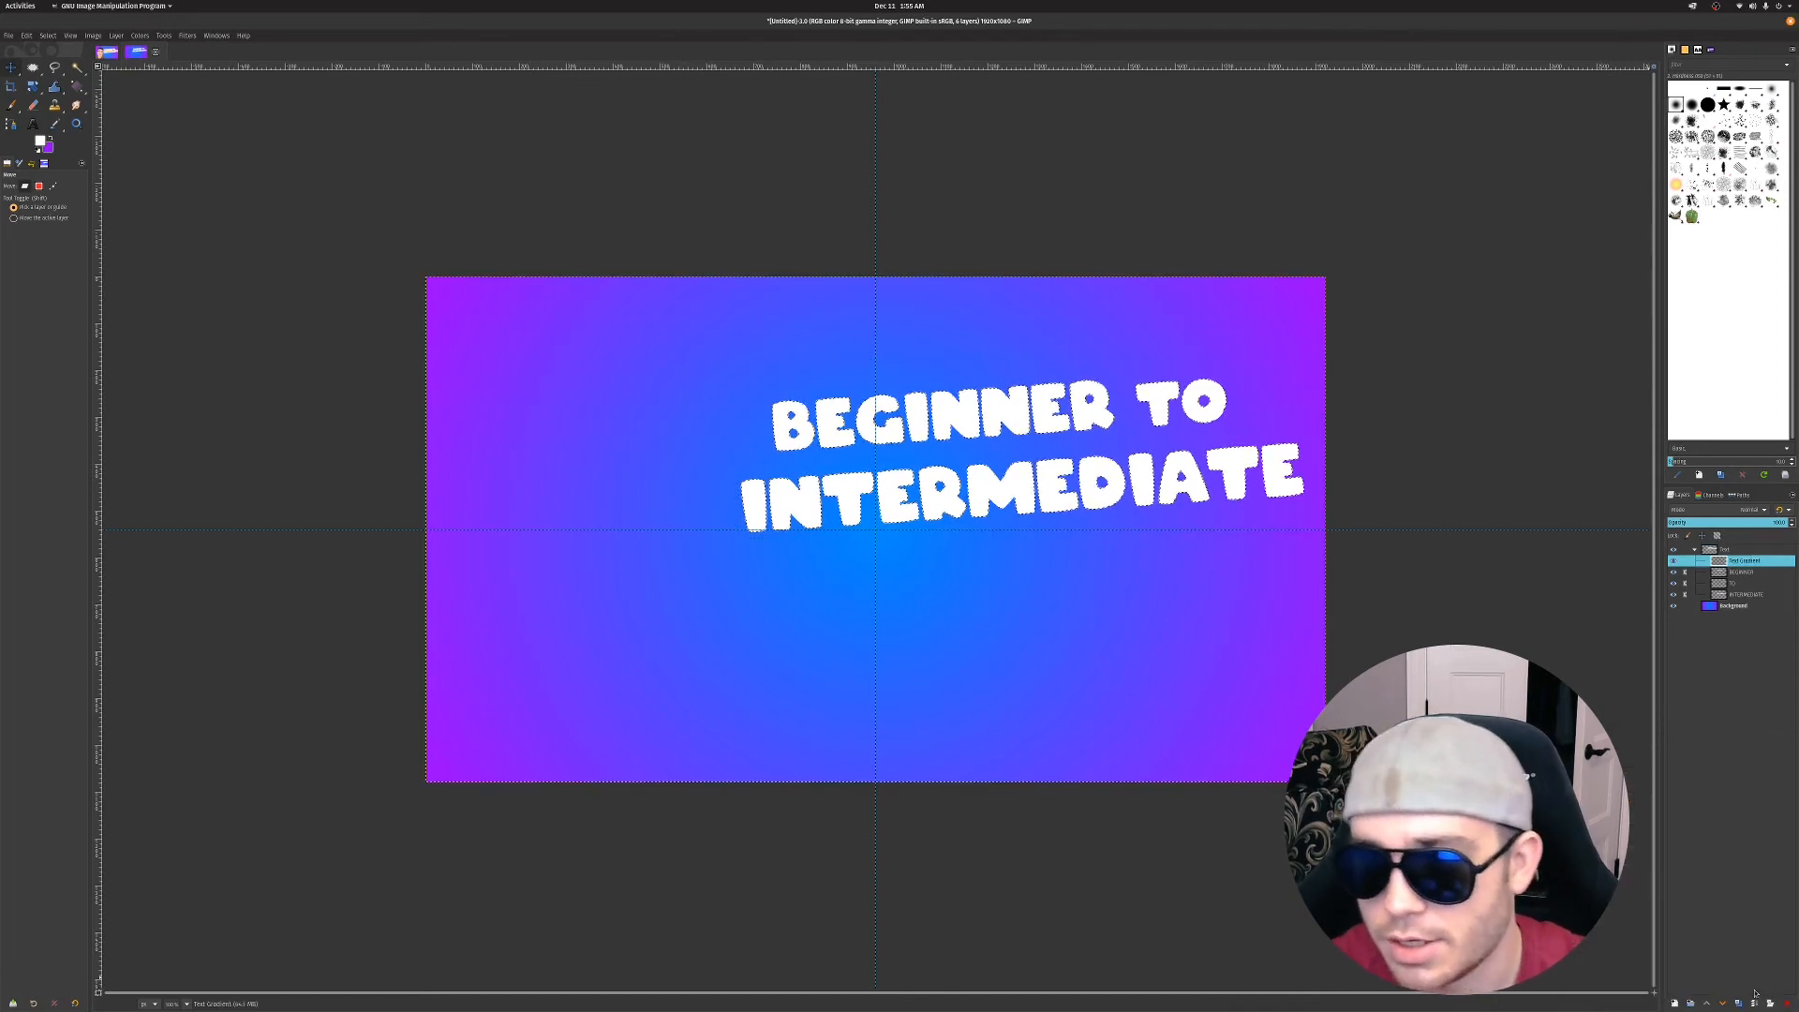
{"action": "left_click_drag", "start_coordinate": [1756, 568], "coordinate": [1714, 543]}
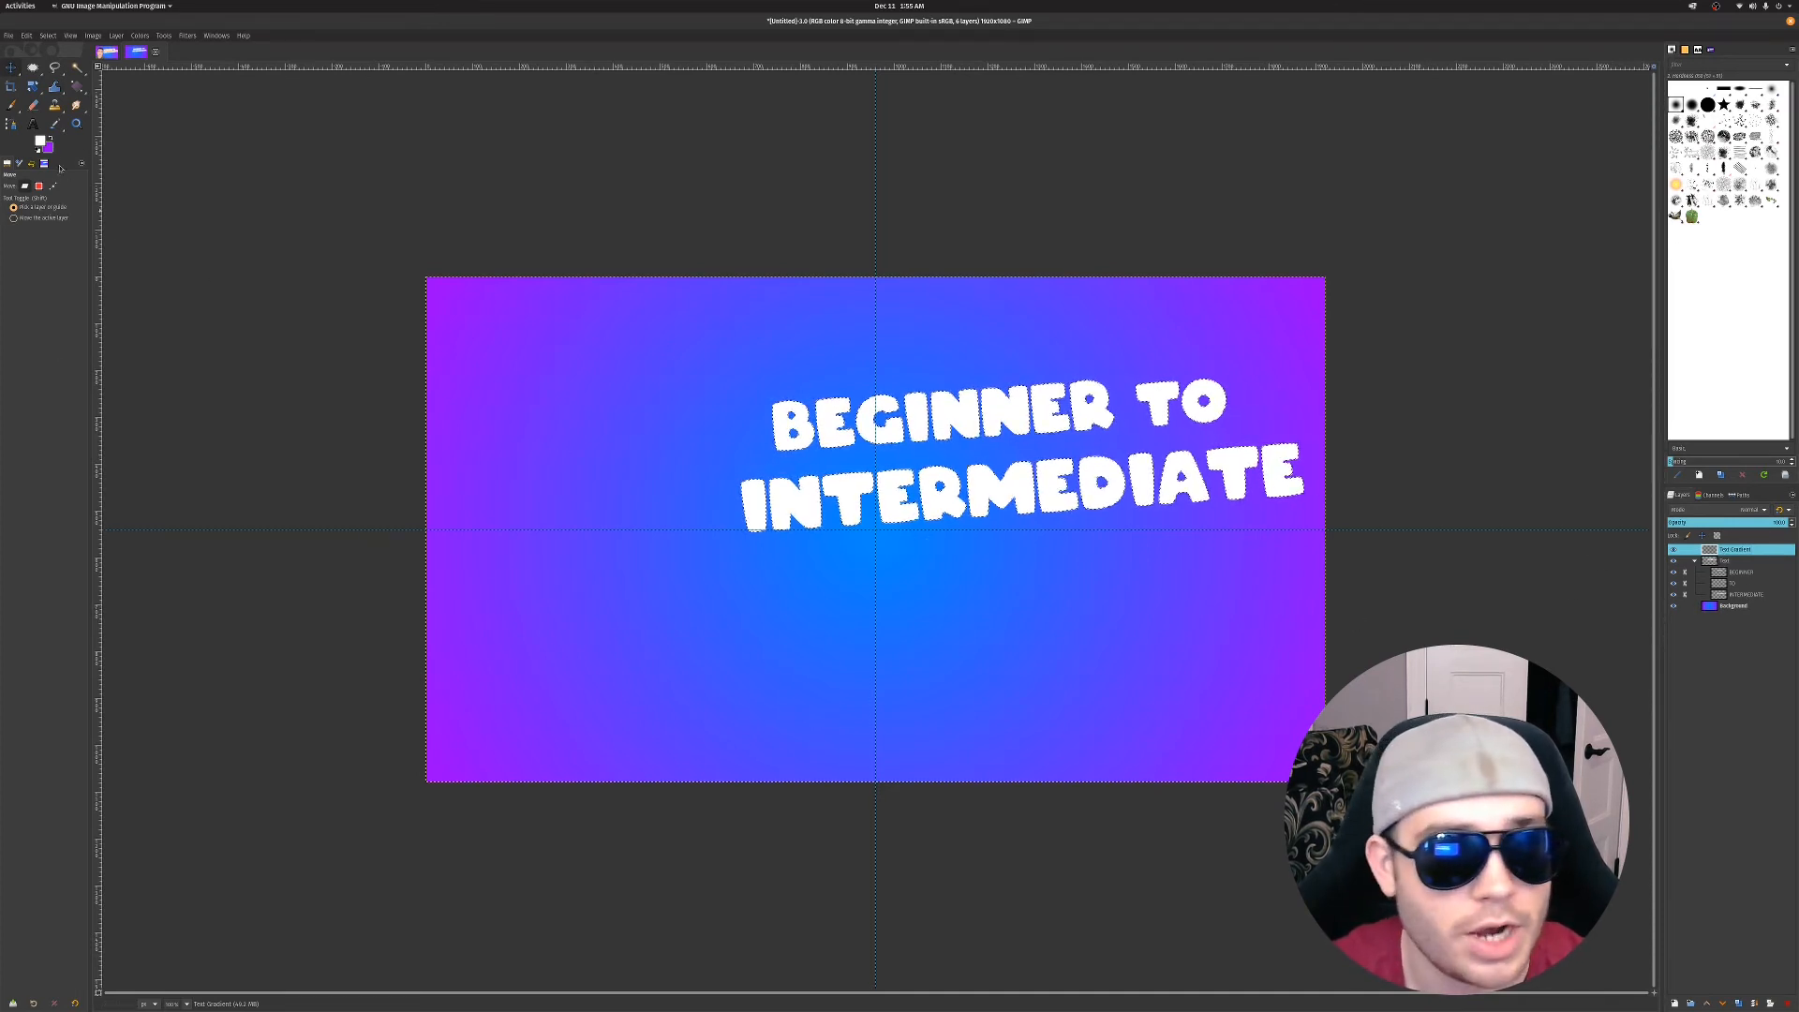
Prepare the Gradient tool with a yellow foreground colour and an orange background colour
{"action": "left_click", "coordinate": [78, 88]}
{"action": "left_click", "coordinate": [39, 142]}
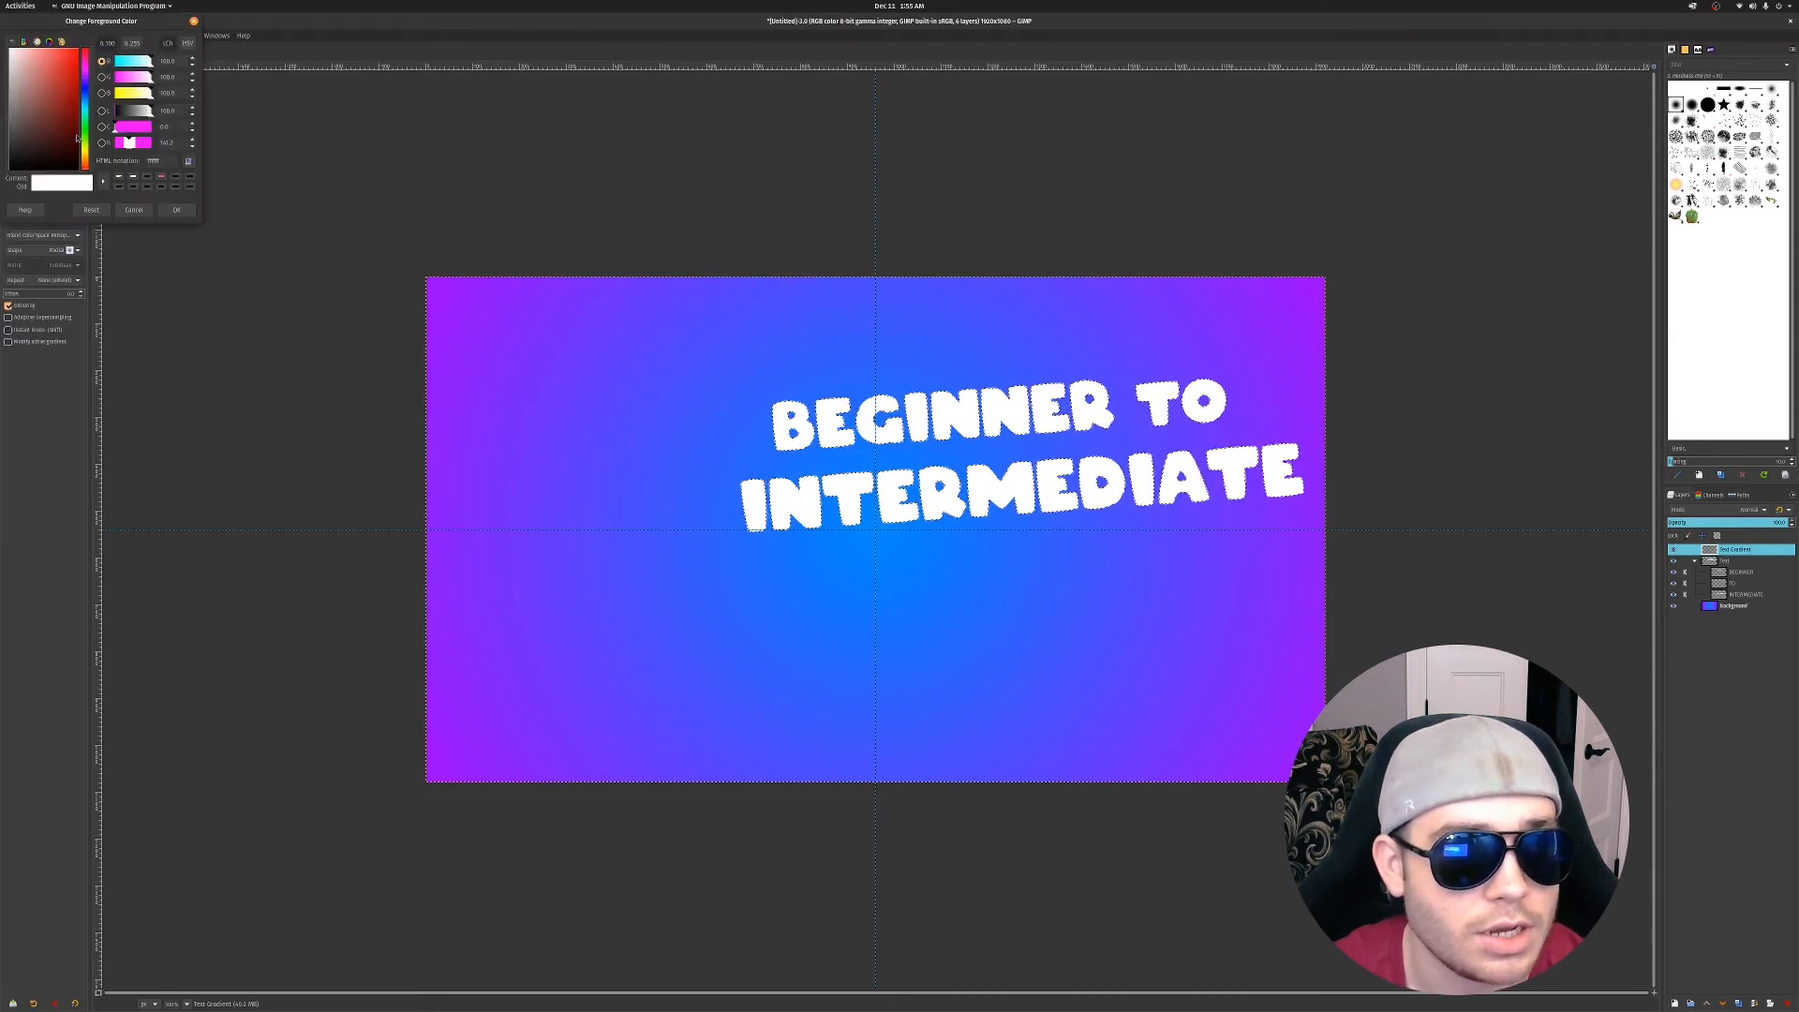
{"action": "left_click", "coordinate": [84, 148]}
{"action": "left_click_drag", "start_coordinate": [67, 92], "coordinate": [84, 45]}
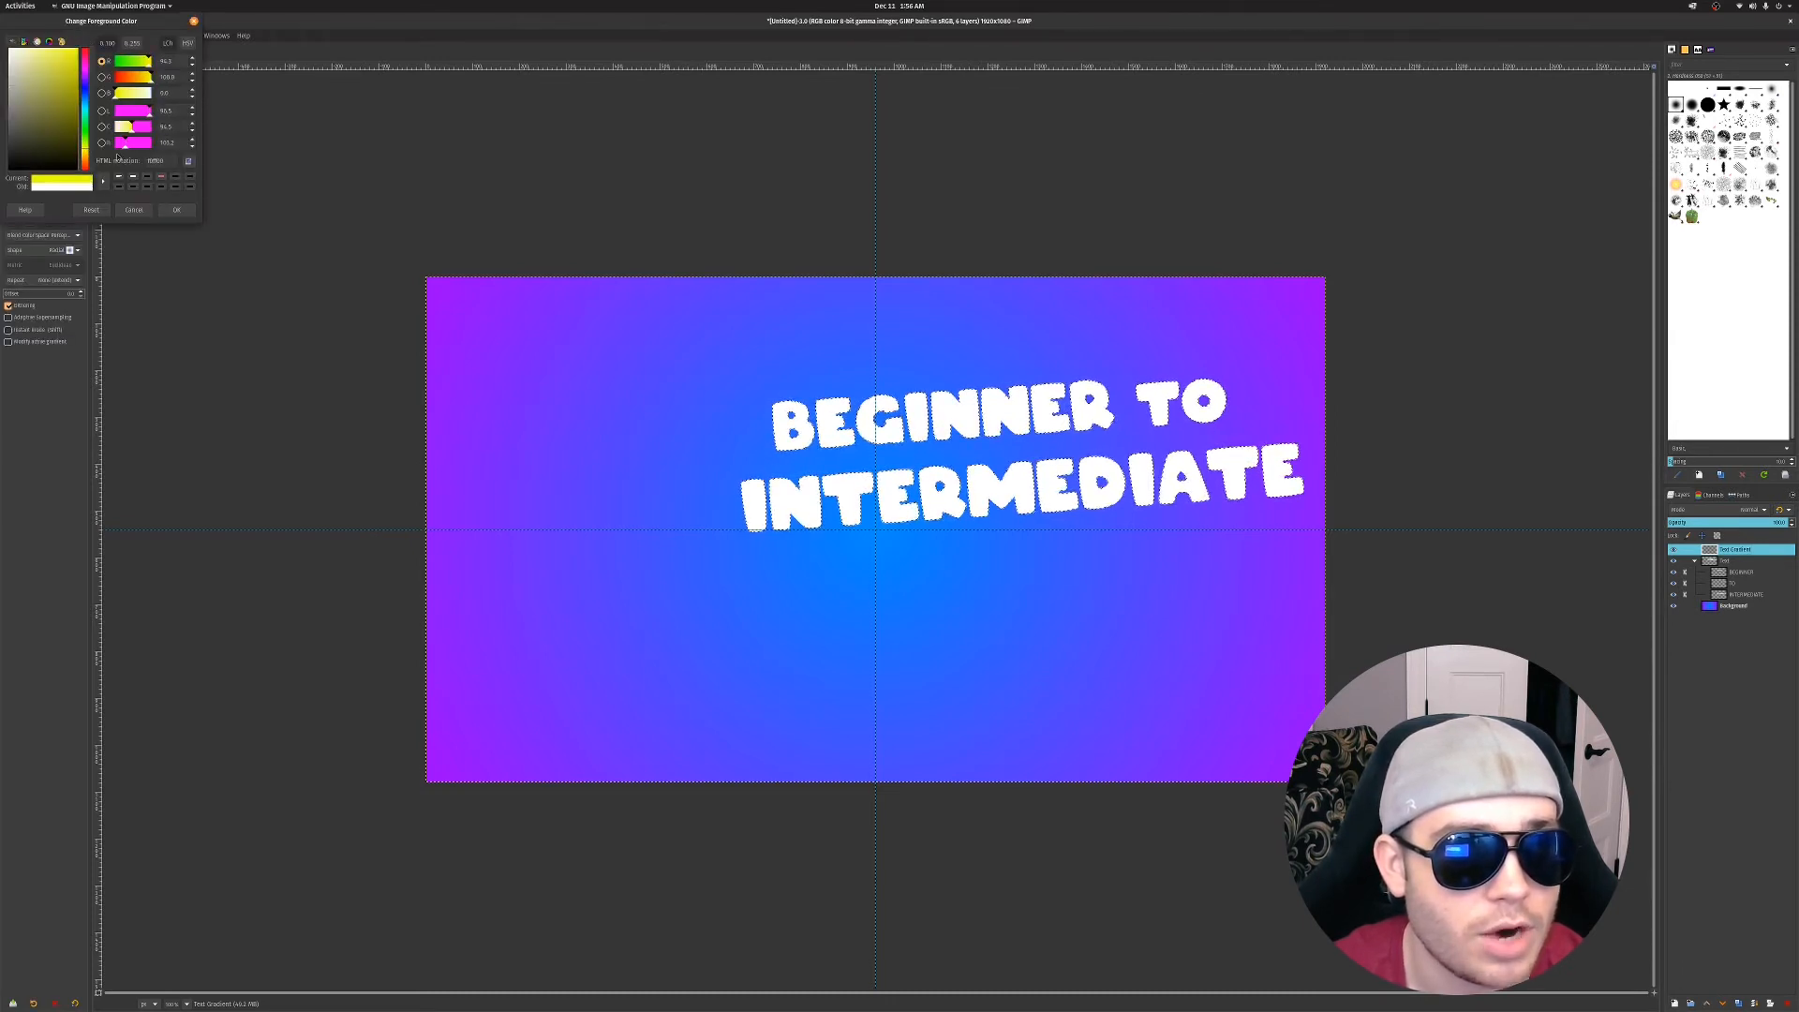
{"action": "left_click", "coordinate": [164, 210]}
{"action": "left_click", "coordinate": [49, 148]}
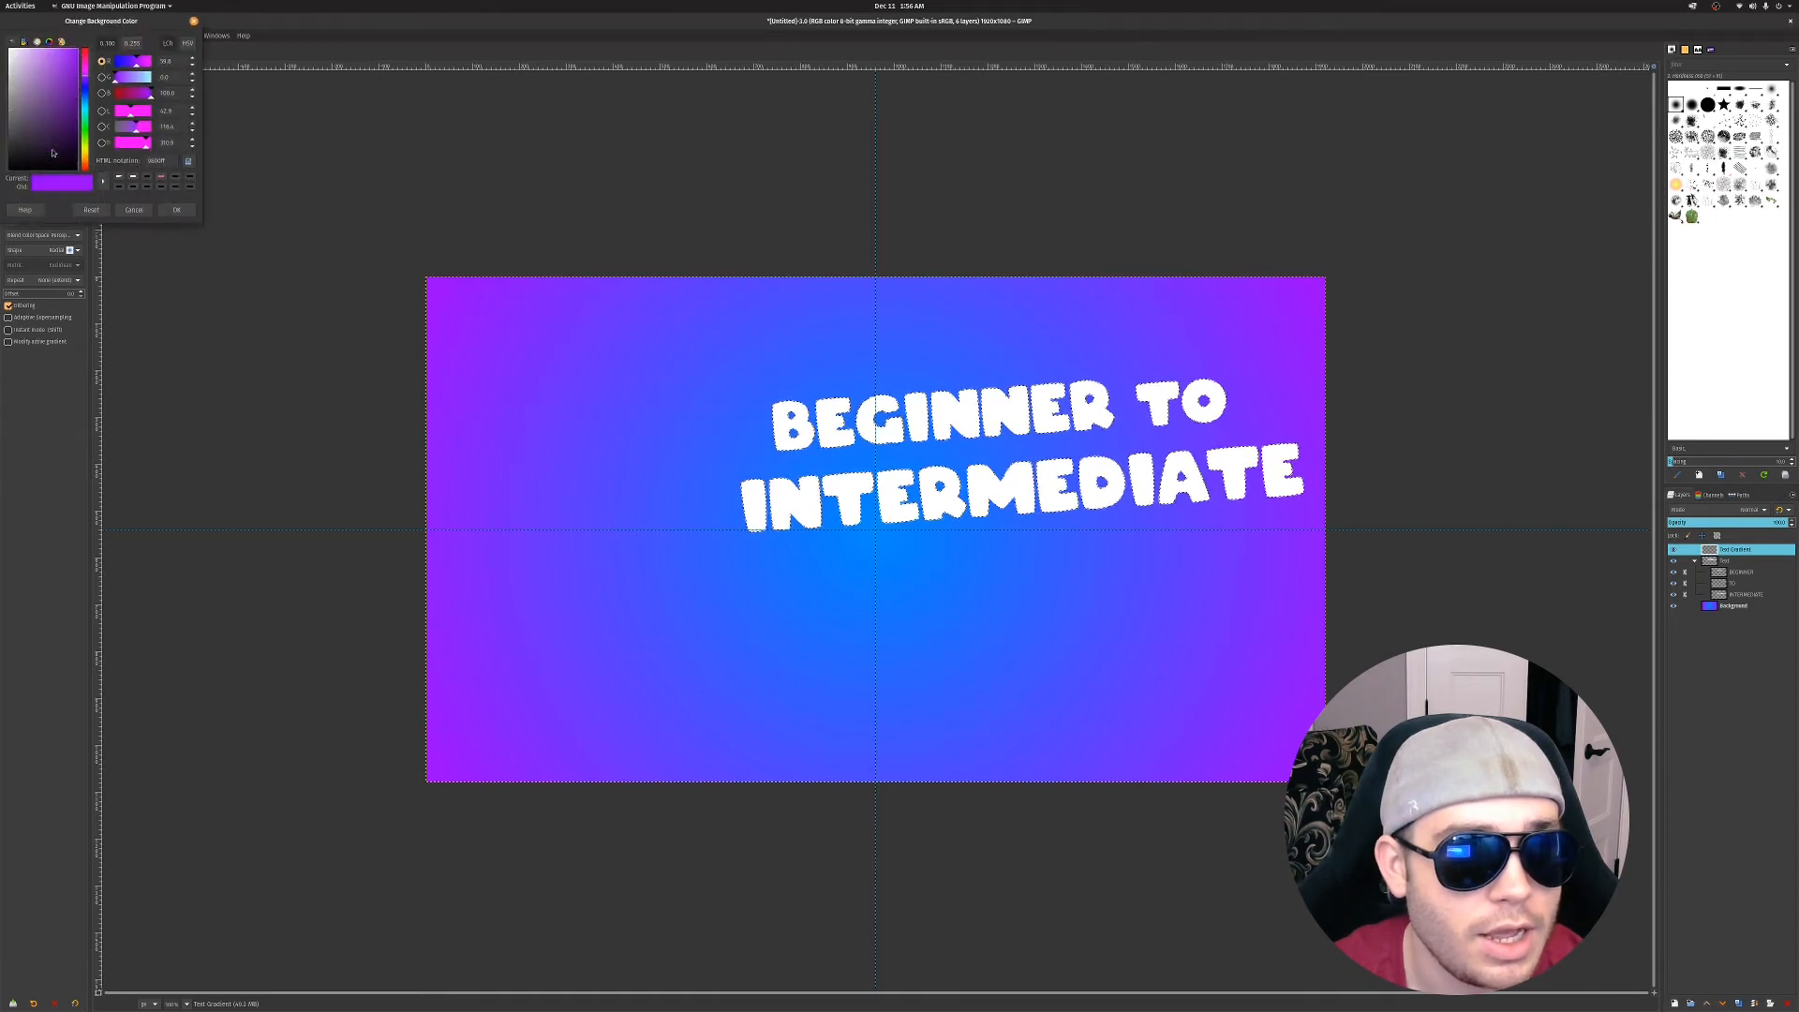
{"action": "left_click", "coordinate": [83, 156]}
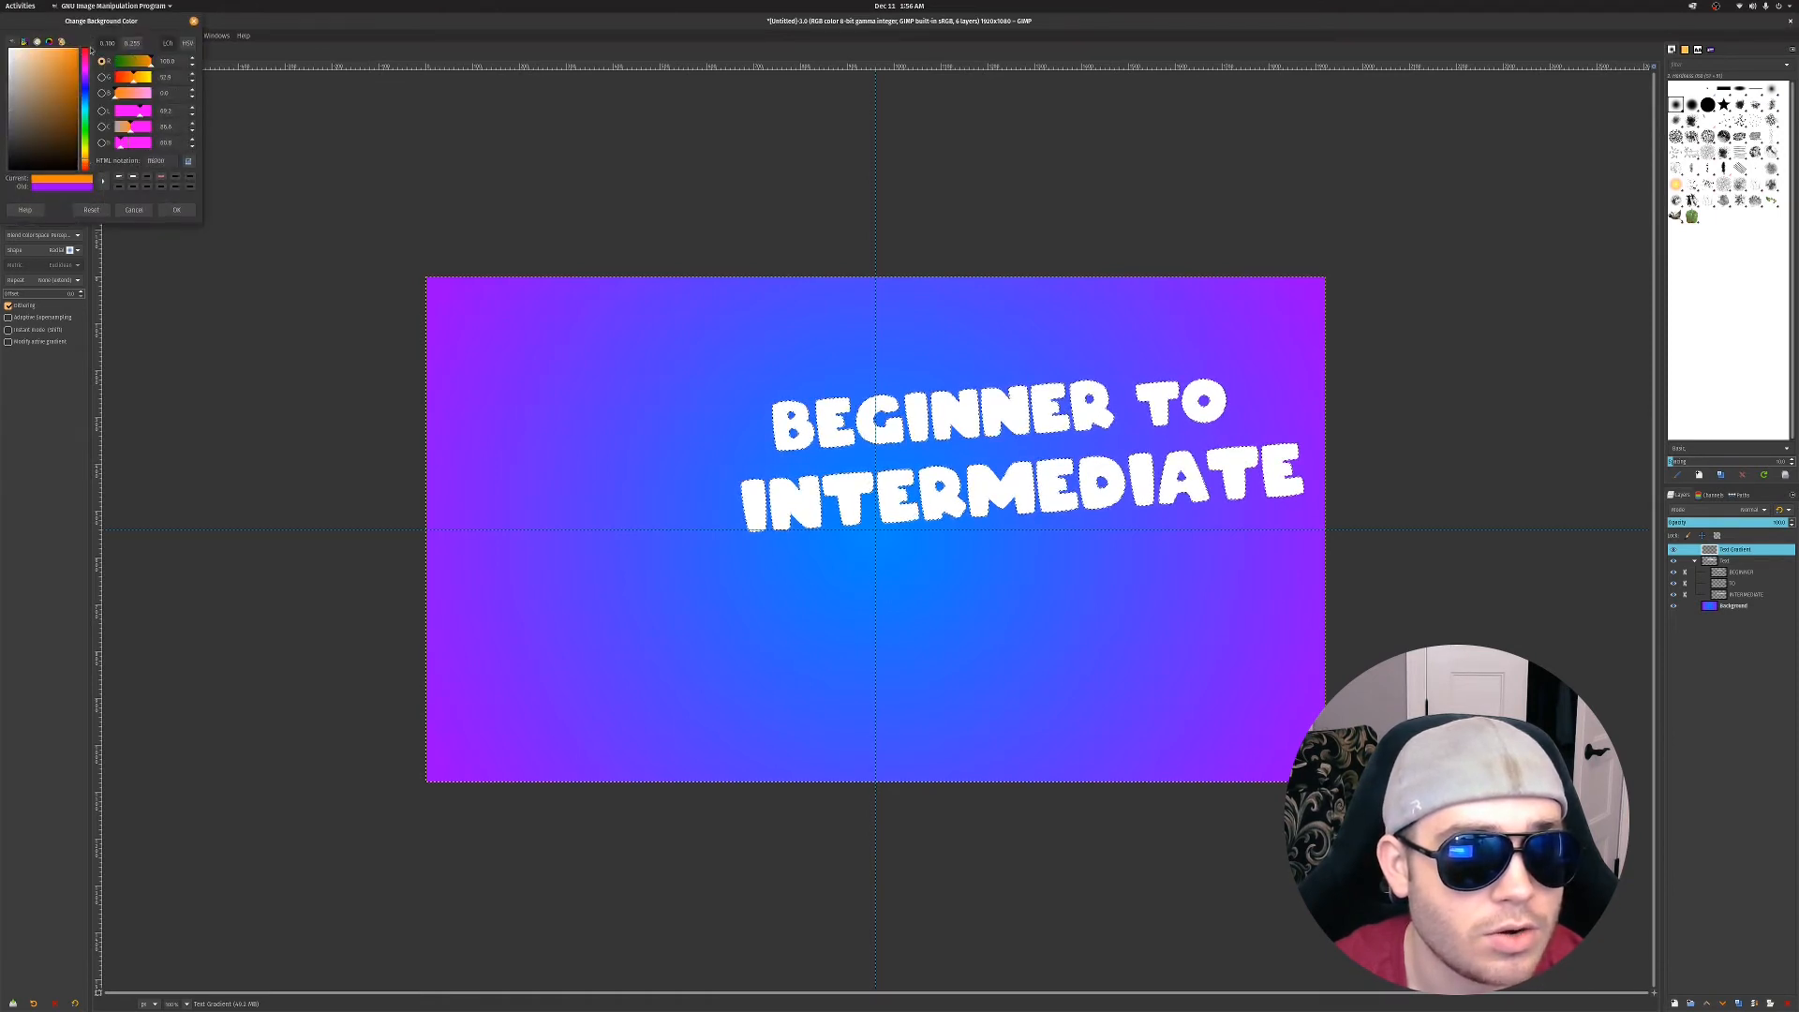
{"action": "left_click", "coordinate": [175, 210]}
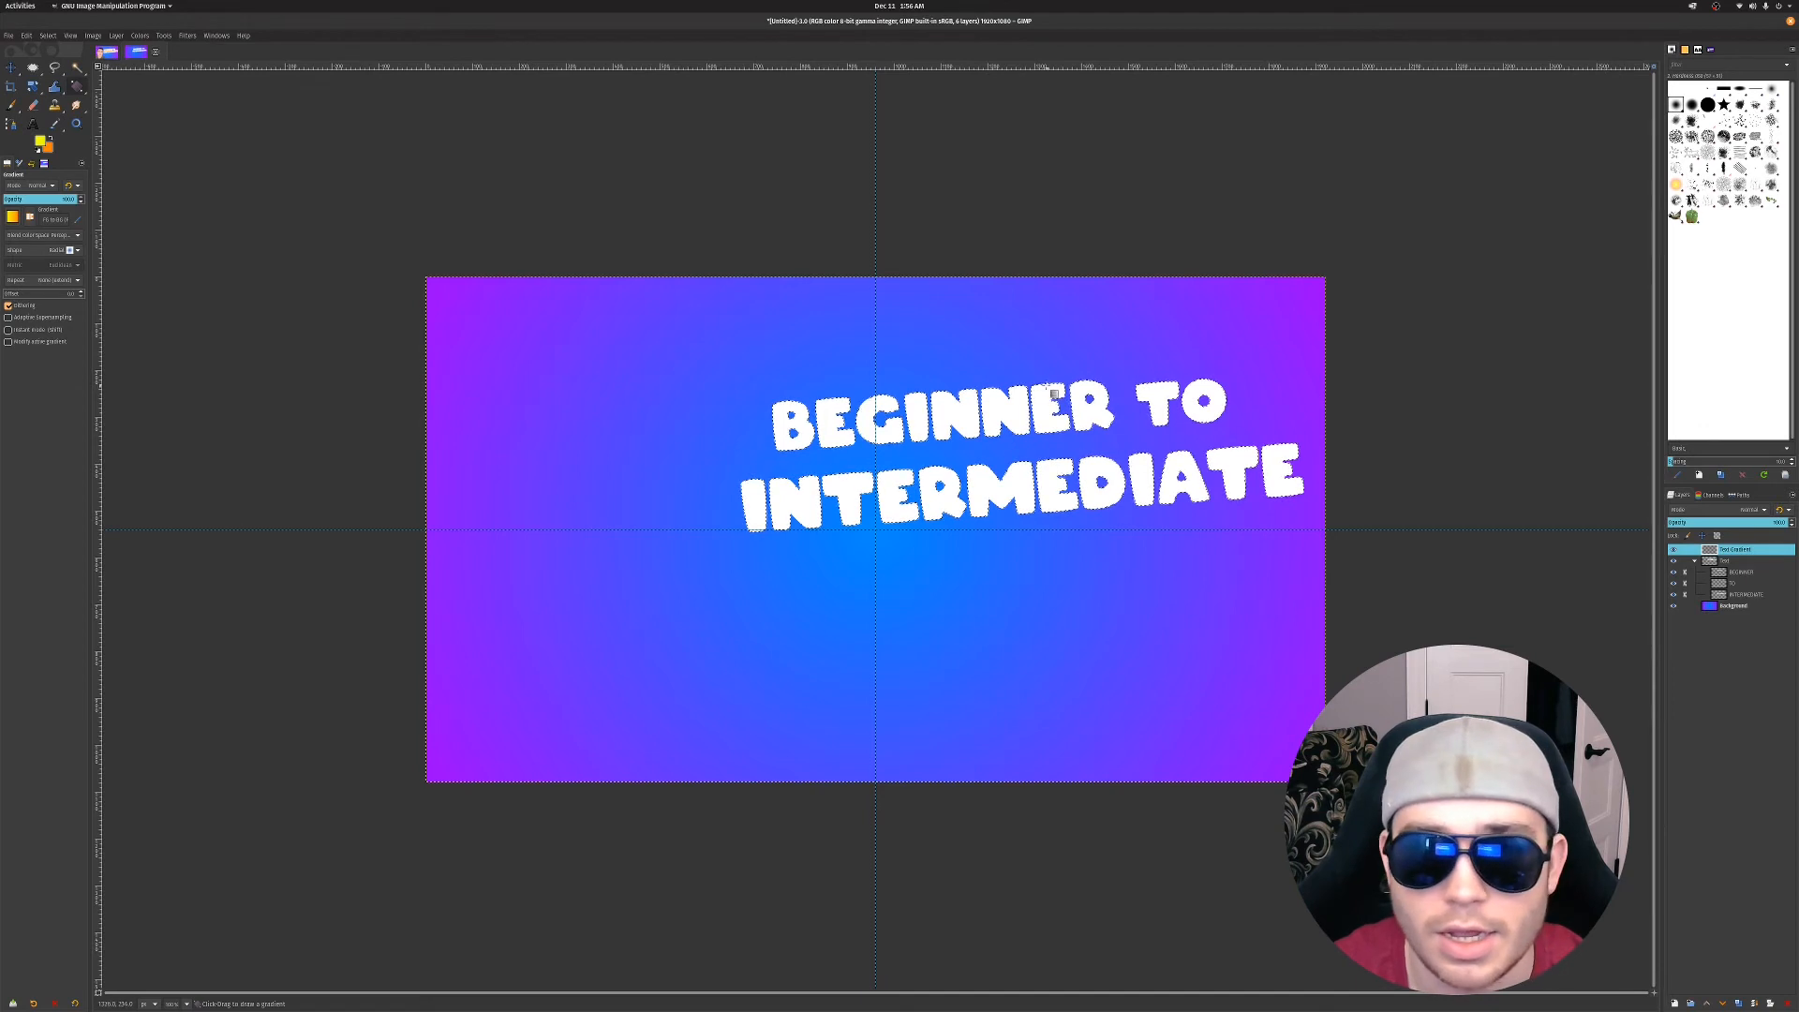
Fill the selected letters with a linear yellow-to-orange gradient running from just above BEGINNER to just below INTERMEDIATE
{"action": "left_click_drag", "start_coordinate": [1026, 365], "coordinate": [1042, 610]}
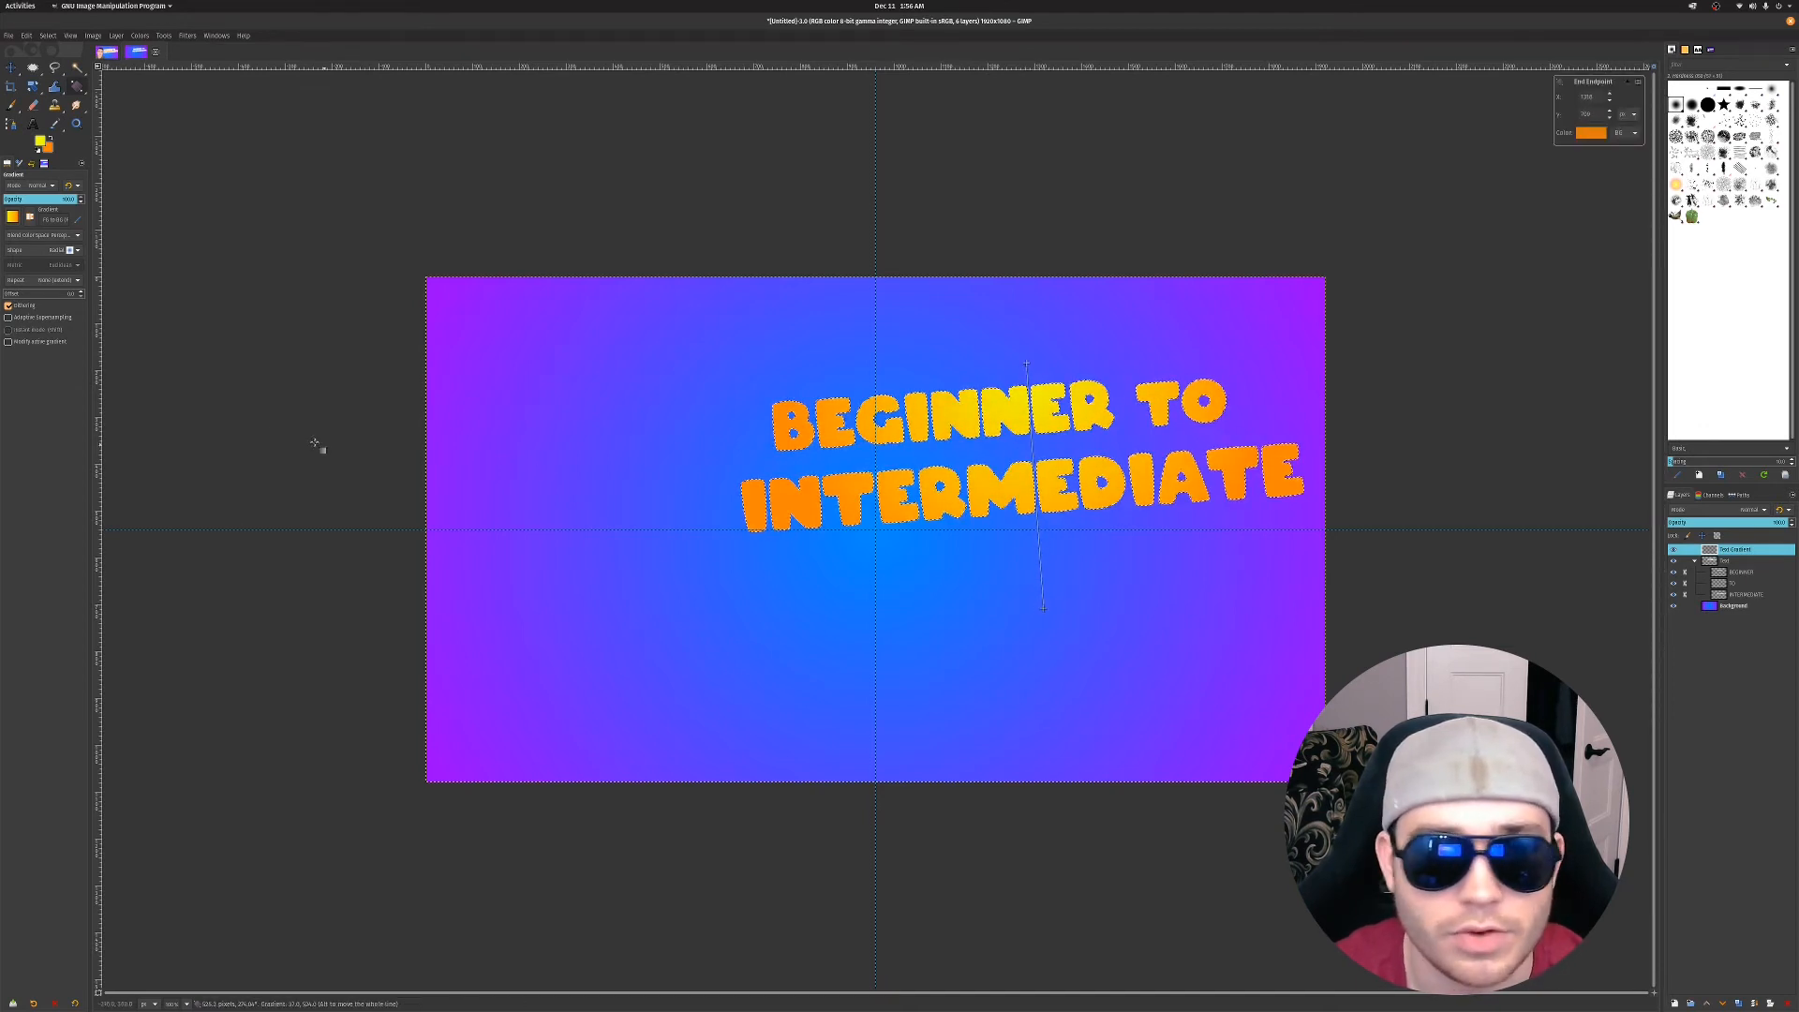
{"action": "left_click", "coordinate": [63, 251]}
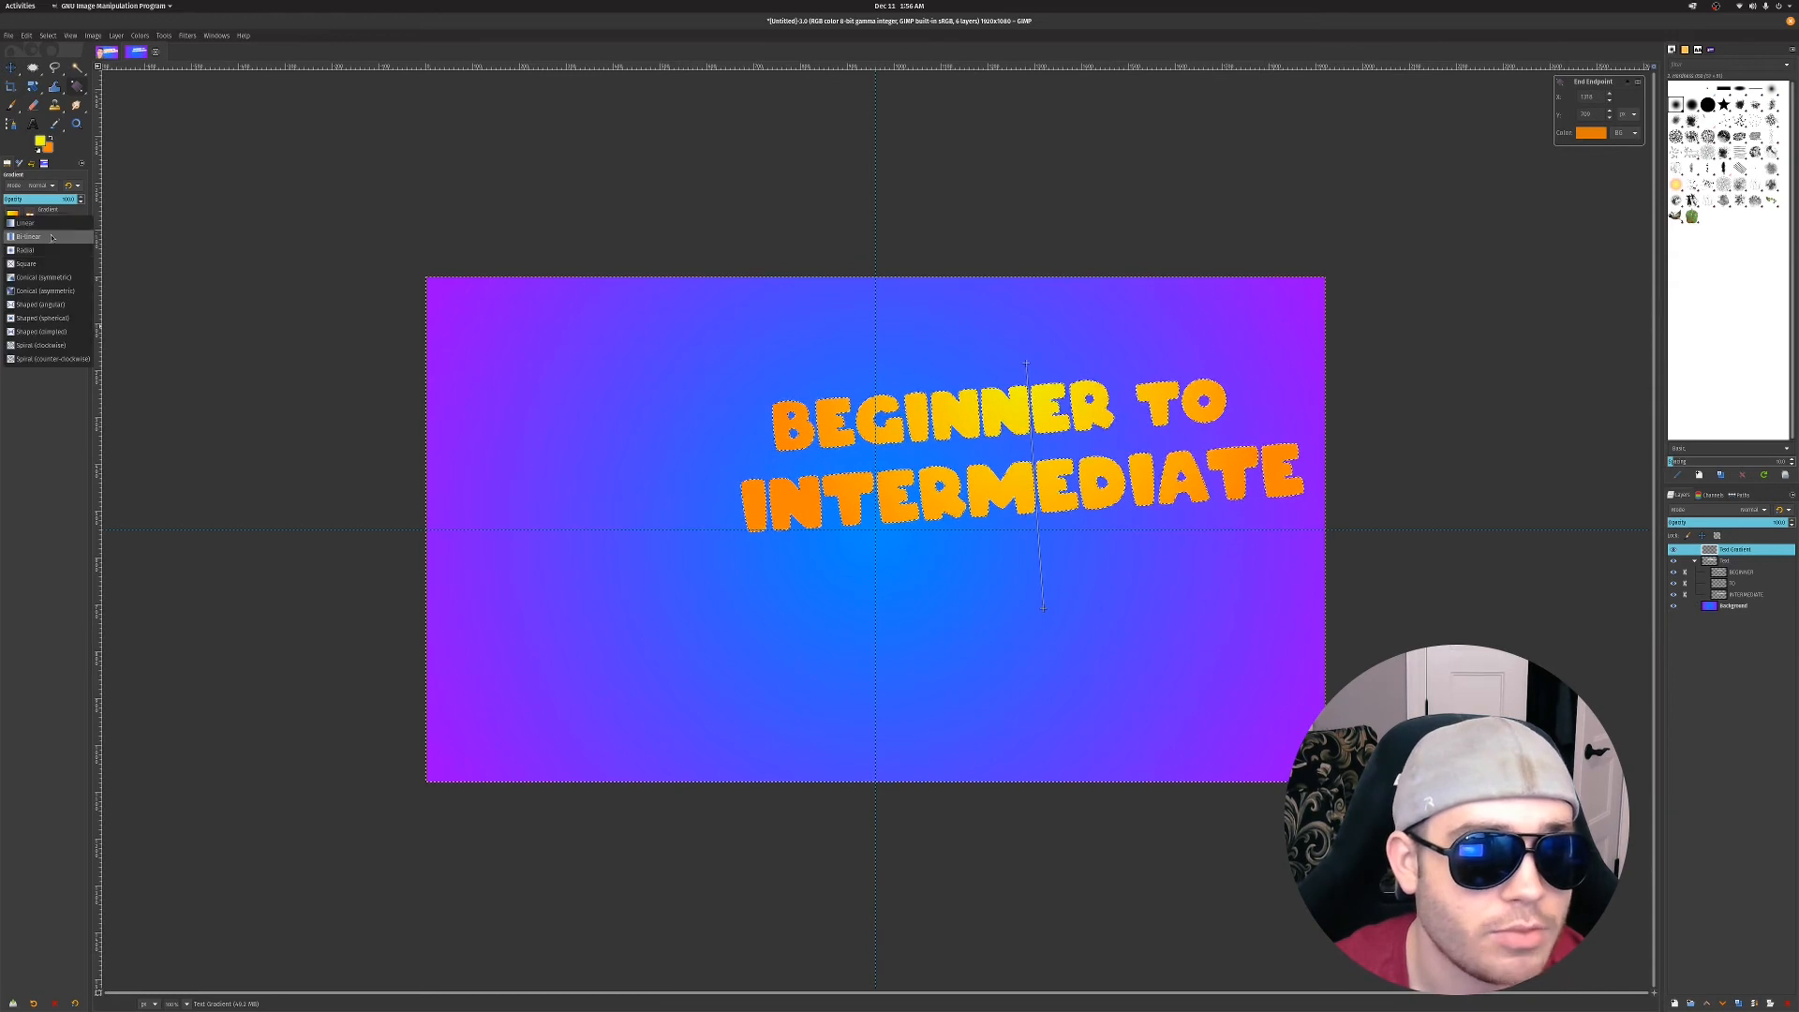
{"action": "left_click", "coordinate": [52, 225]}
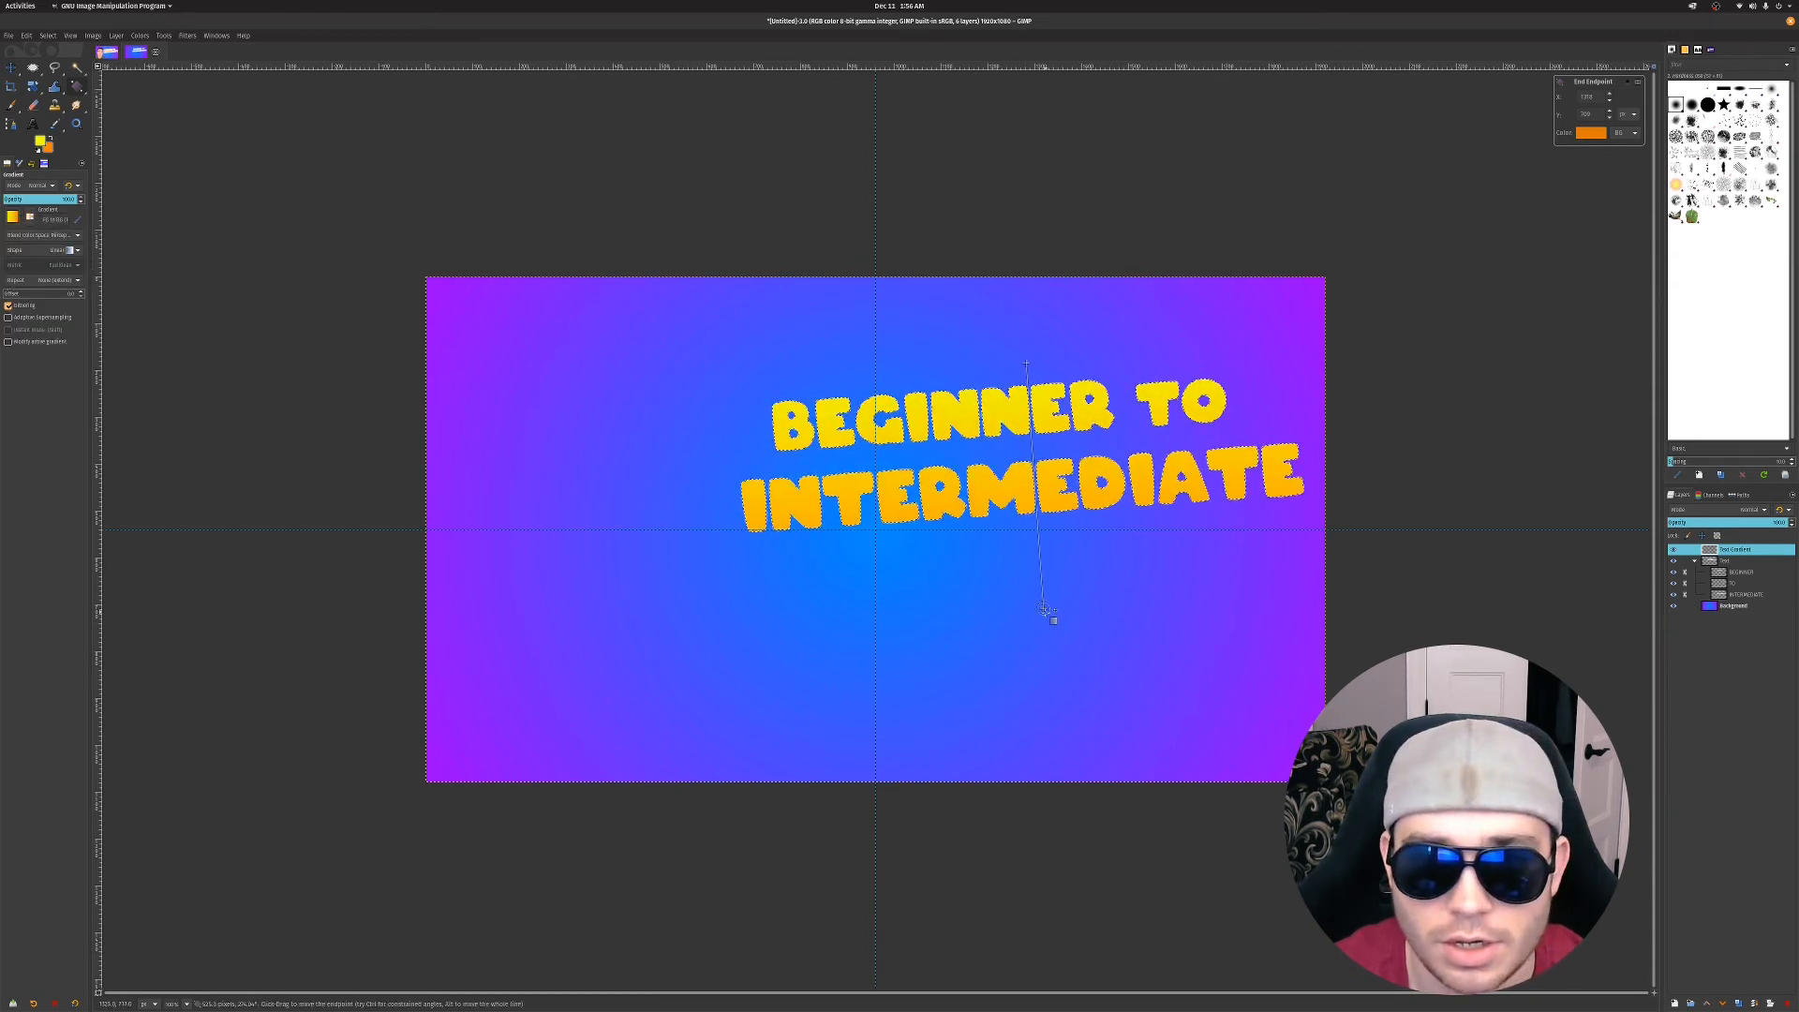
{"action": "left_click_drag", "start_coordinate": [1049, 604], "coordinate": [1050, 539]}
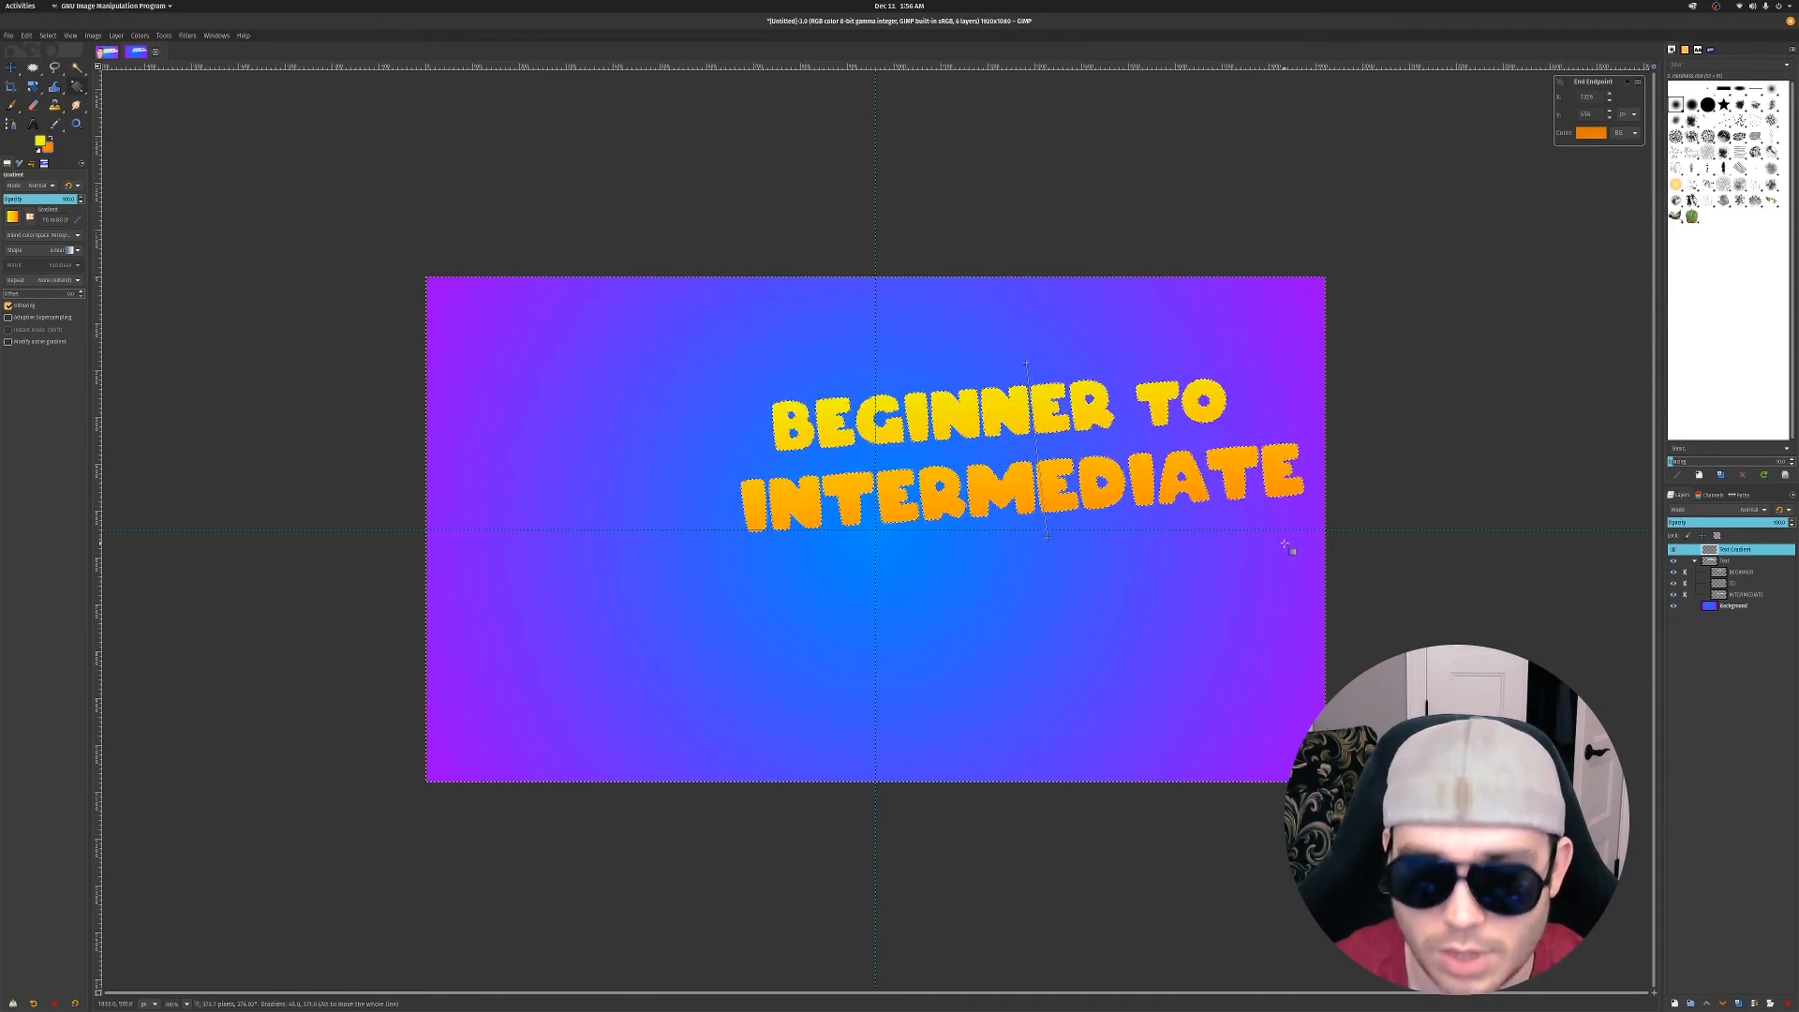
{"action": "key", "text": "Return"}
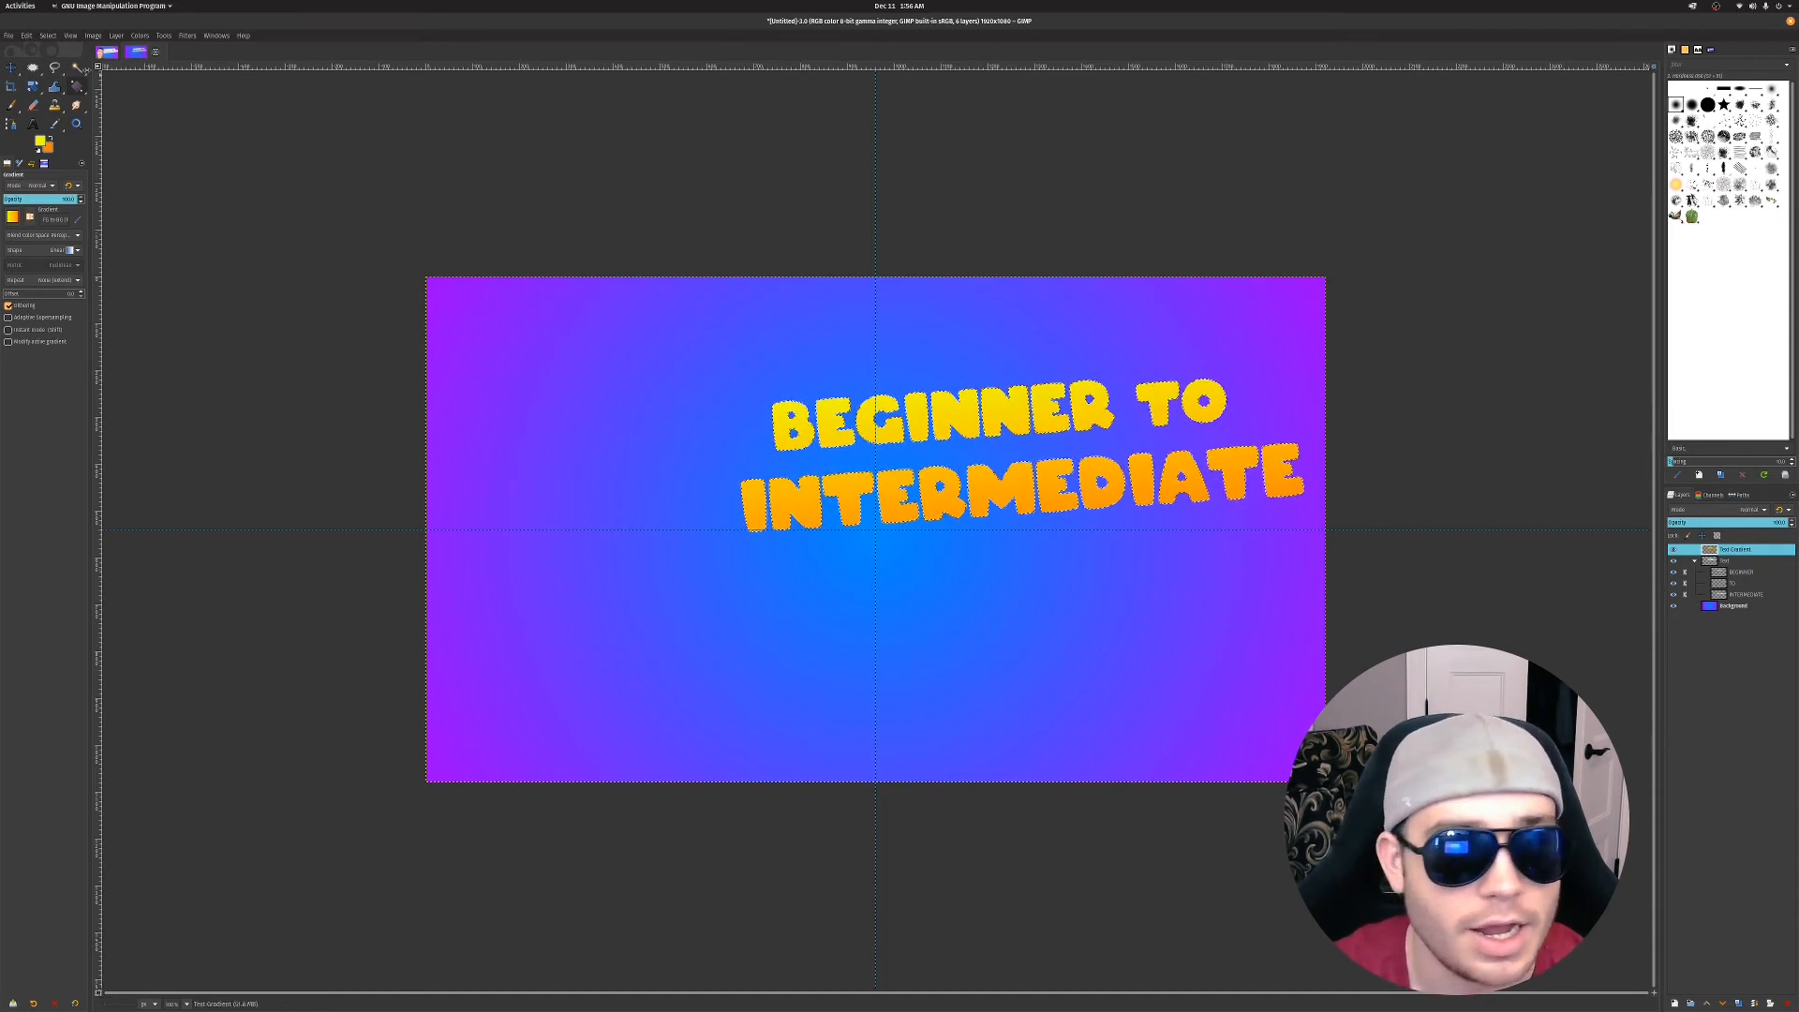
Add a new transparent layer named Outline above the Text Gradient layer
{"action": "left_click", "coordinate": [1674, 1003]}
{"action": "left_click", "coordinate": [1769, 999]}
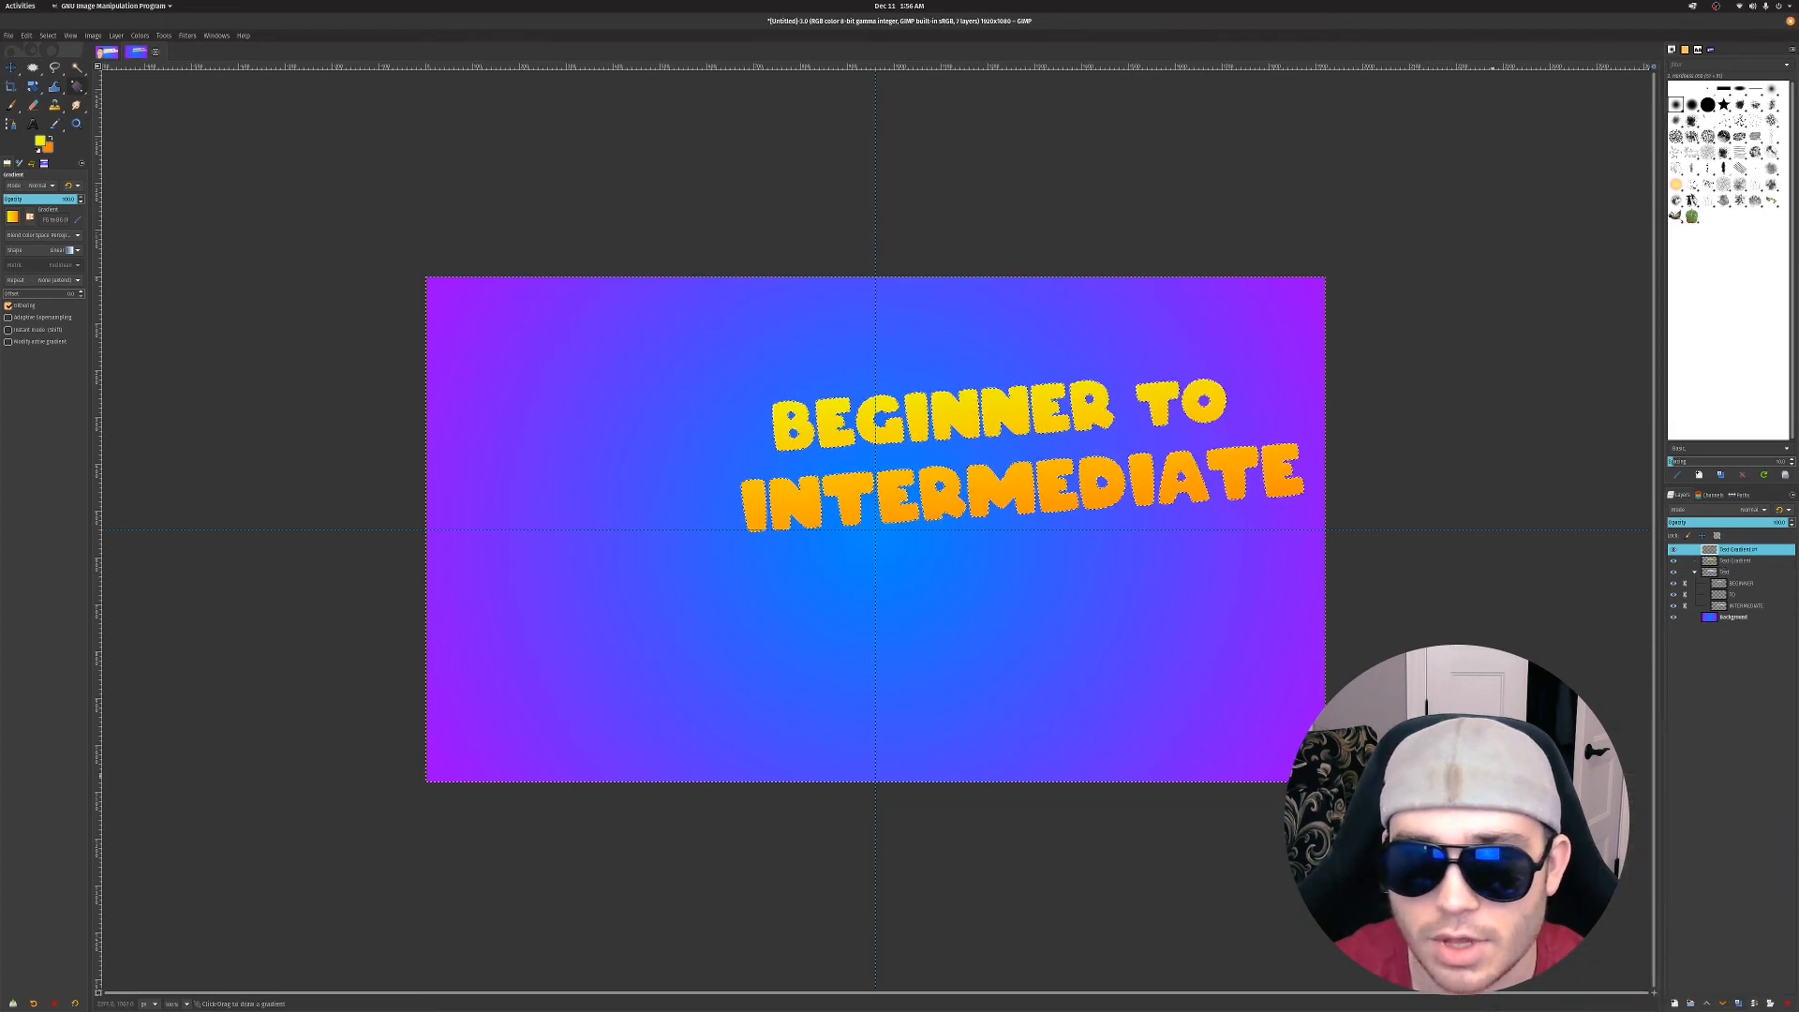
{"action": "double_click", "coordinate": [1742, 550]}
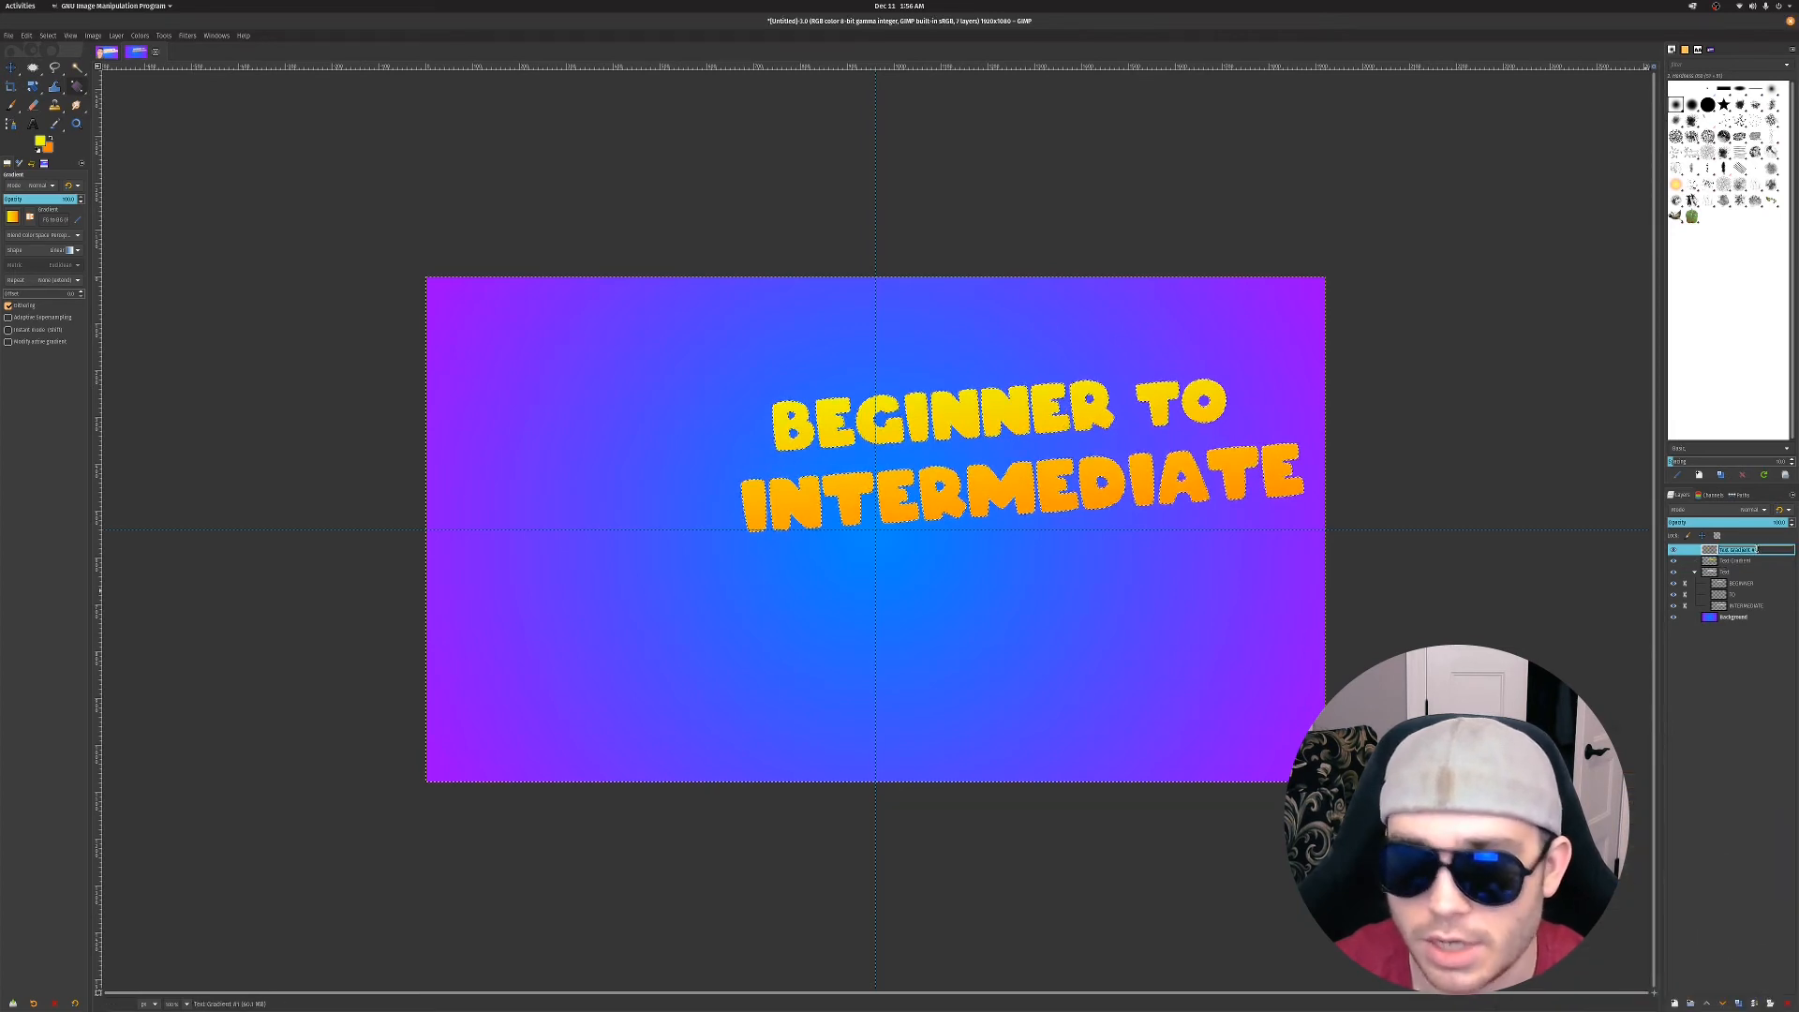
{"action": "type", "text": "G"}
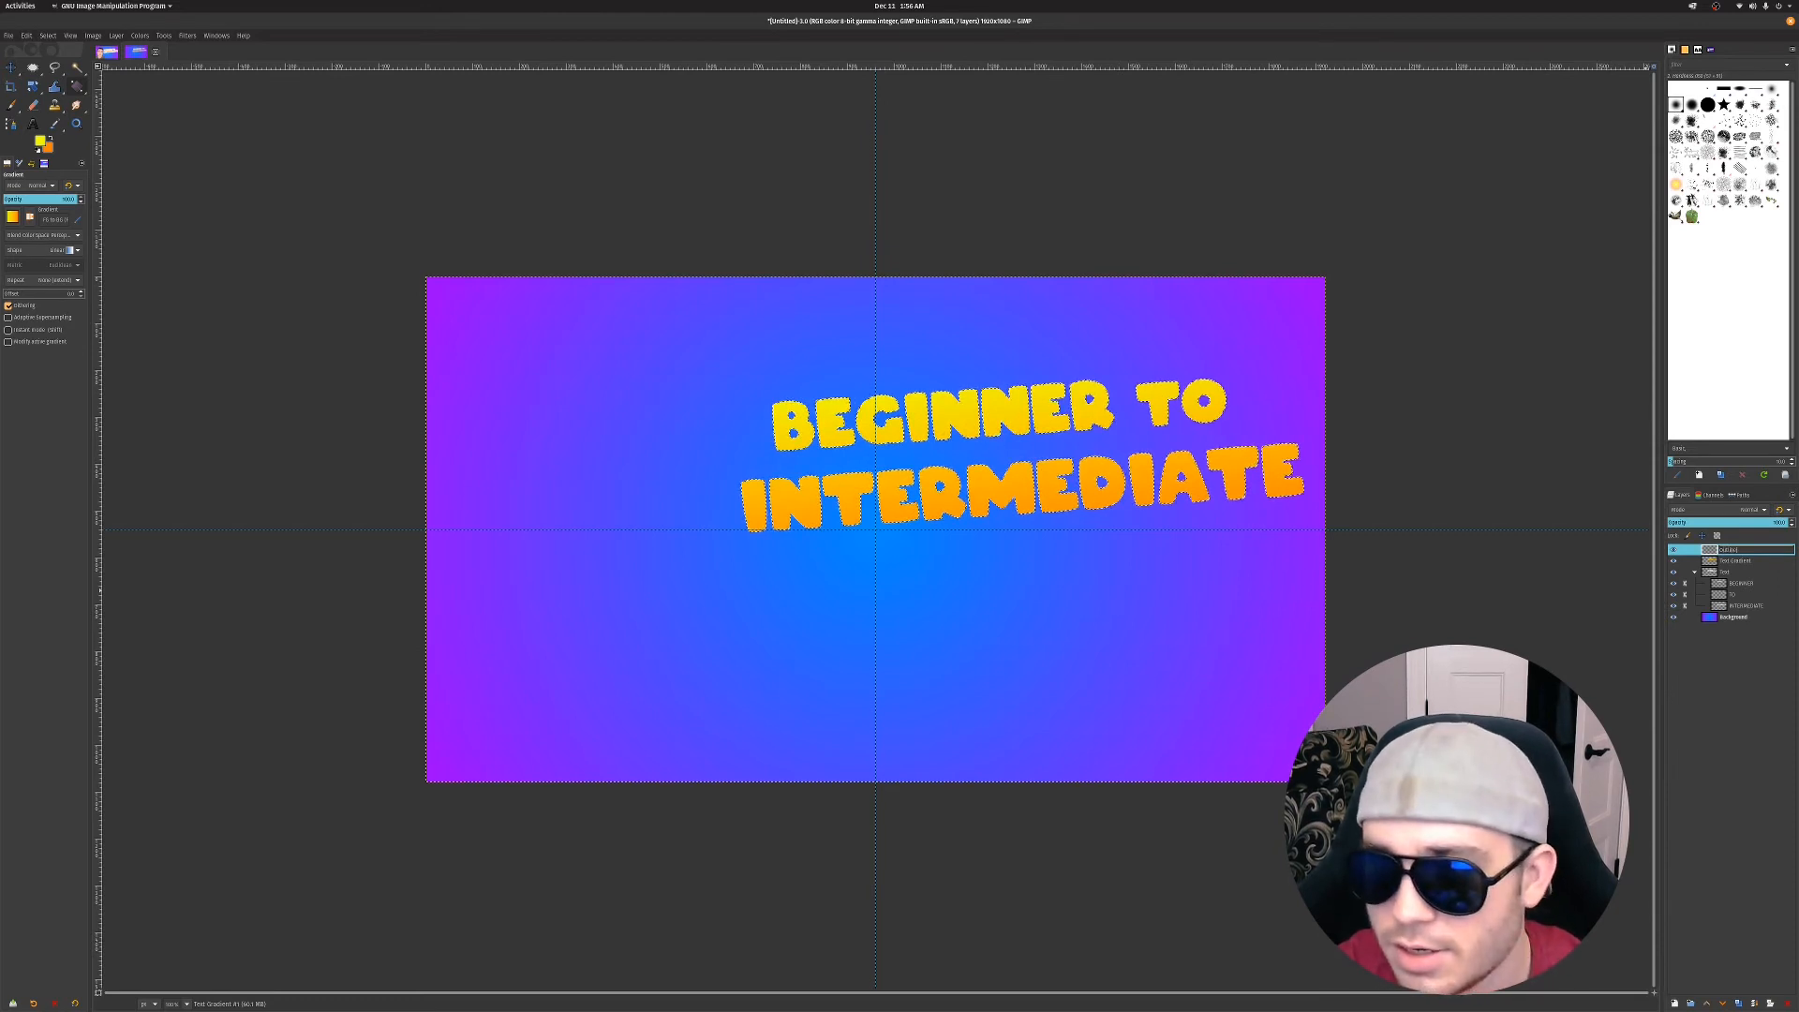
{"action": "key", "text": "Return"}
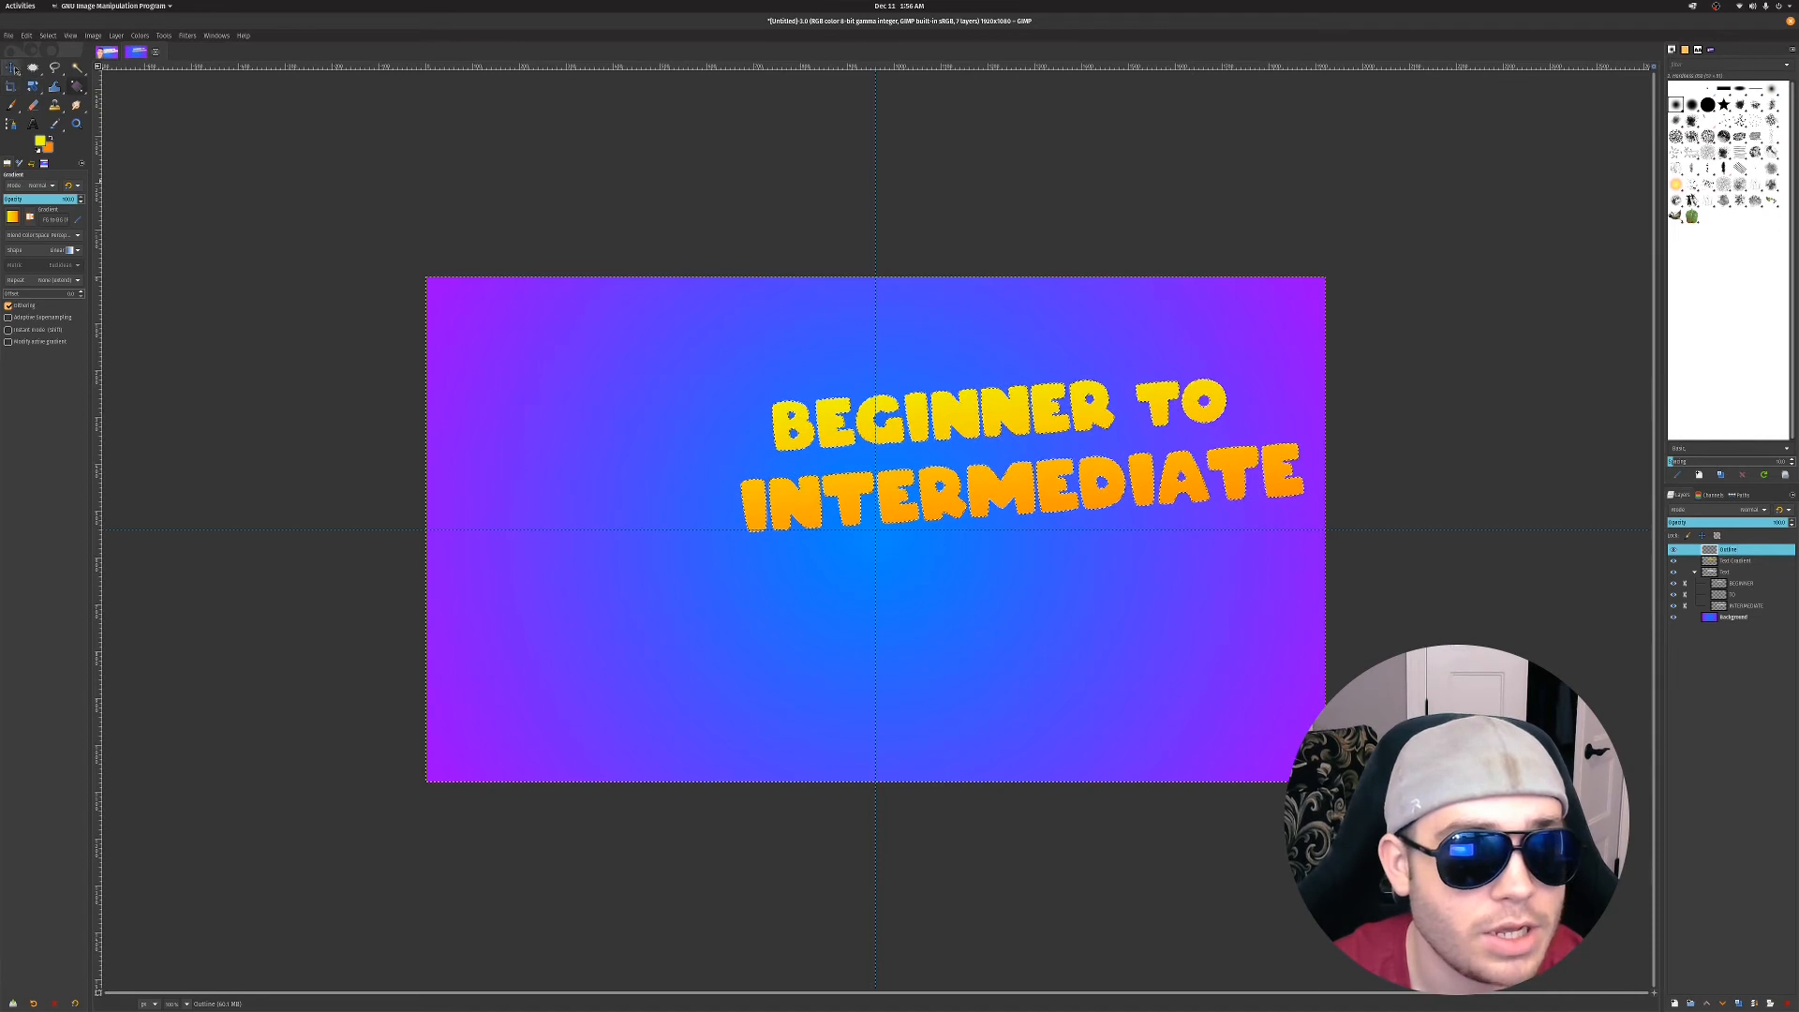
Grow the title's letter selection outward by a few pixels to make room for an outline
{"action": "left_click", "coordinate": [49, 36]}
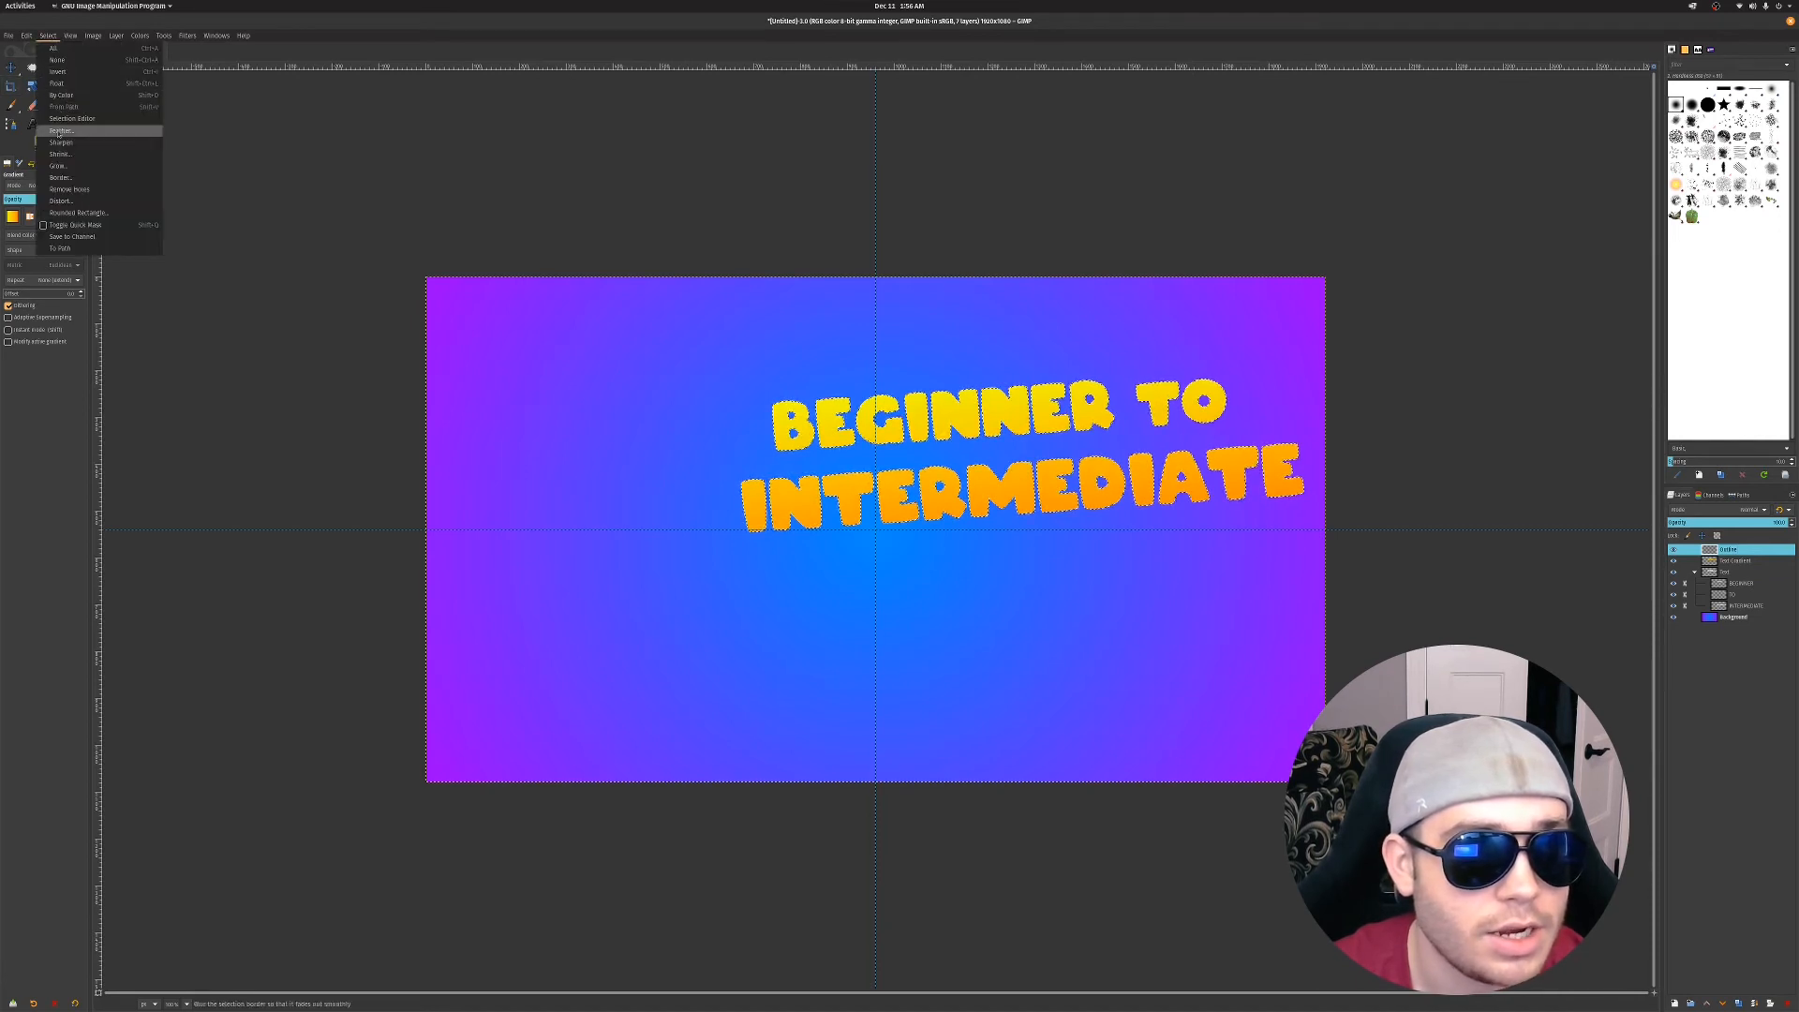
{"action": "left_click", "coordinate": [58, 166]}
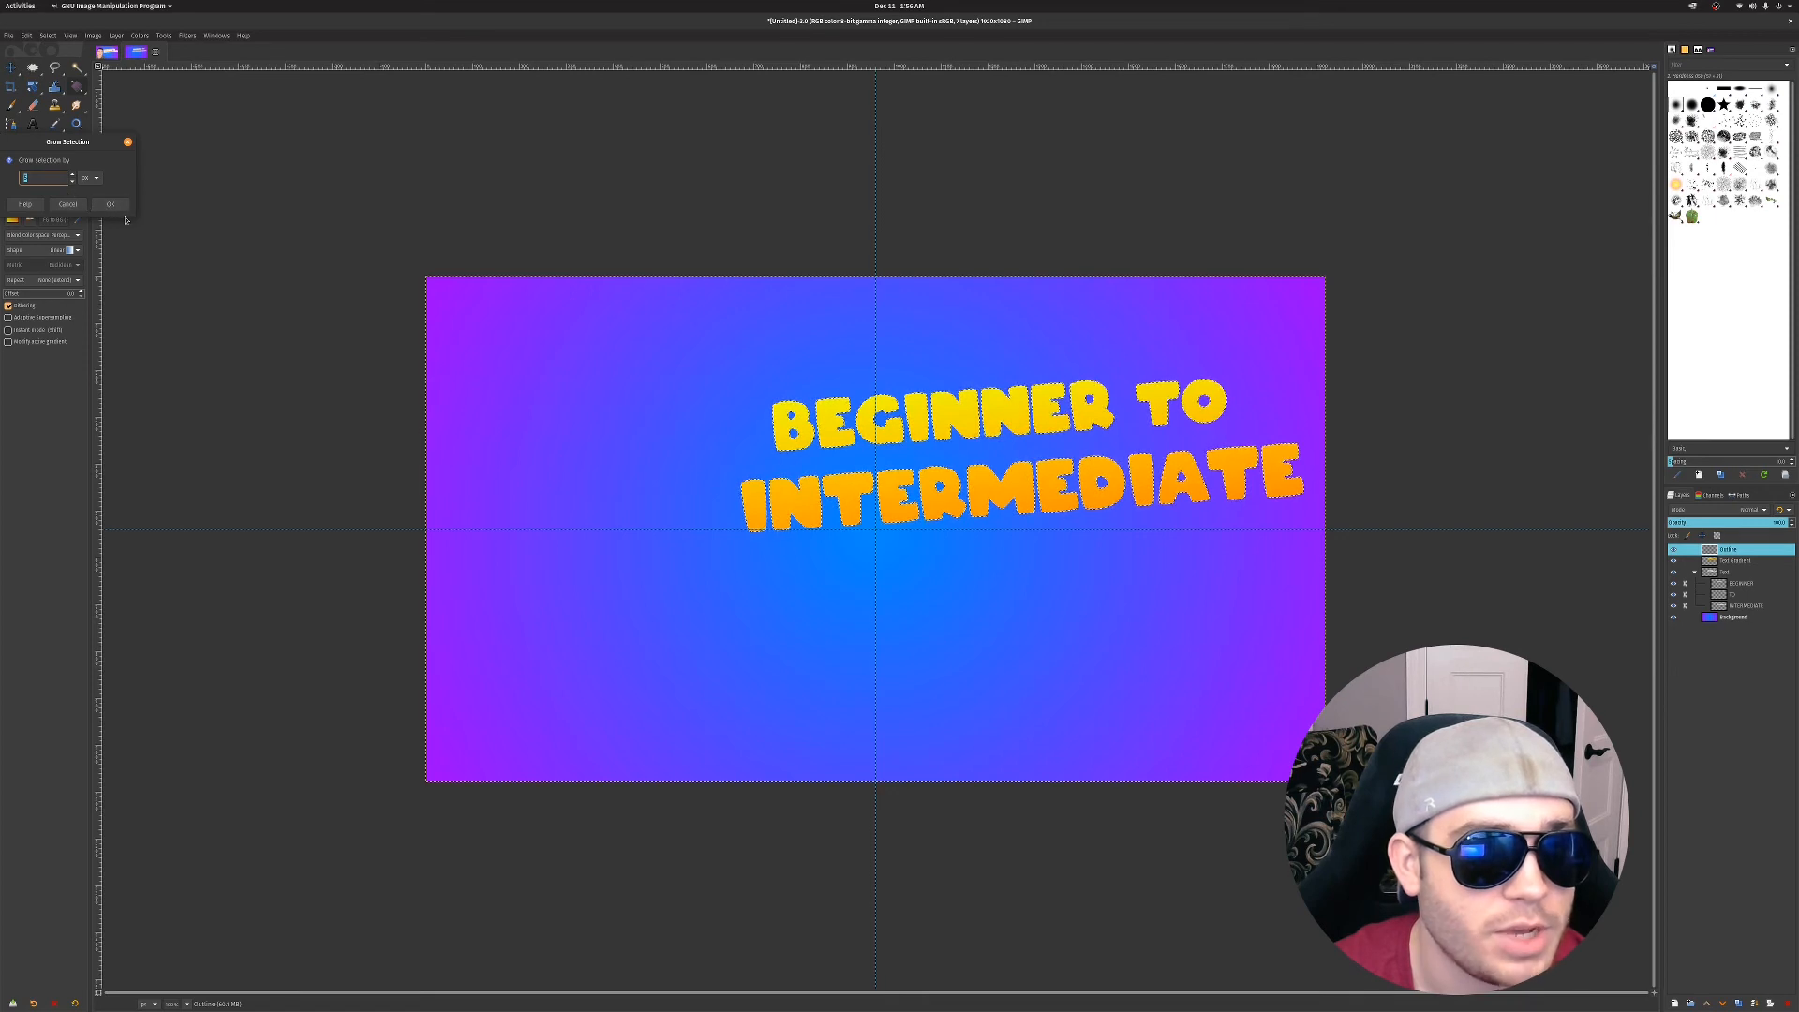
{"action": "left_click", "coordinate": [111, 204]}
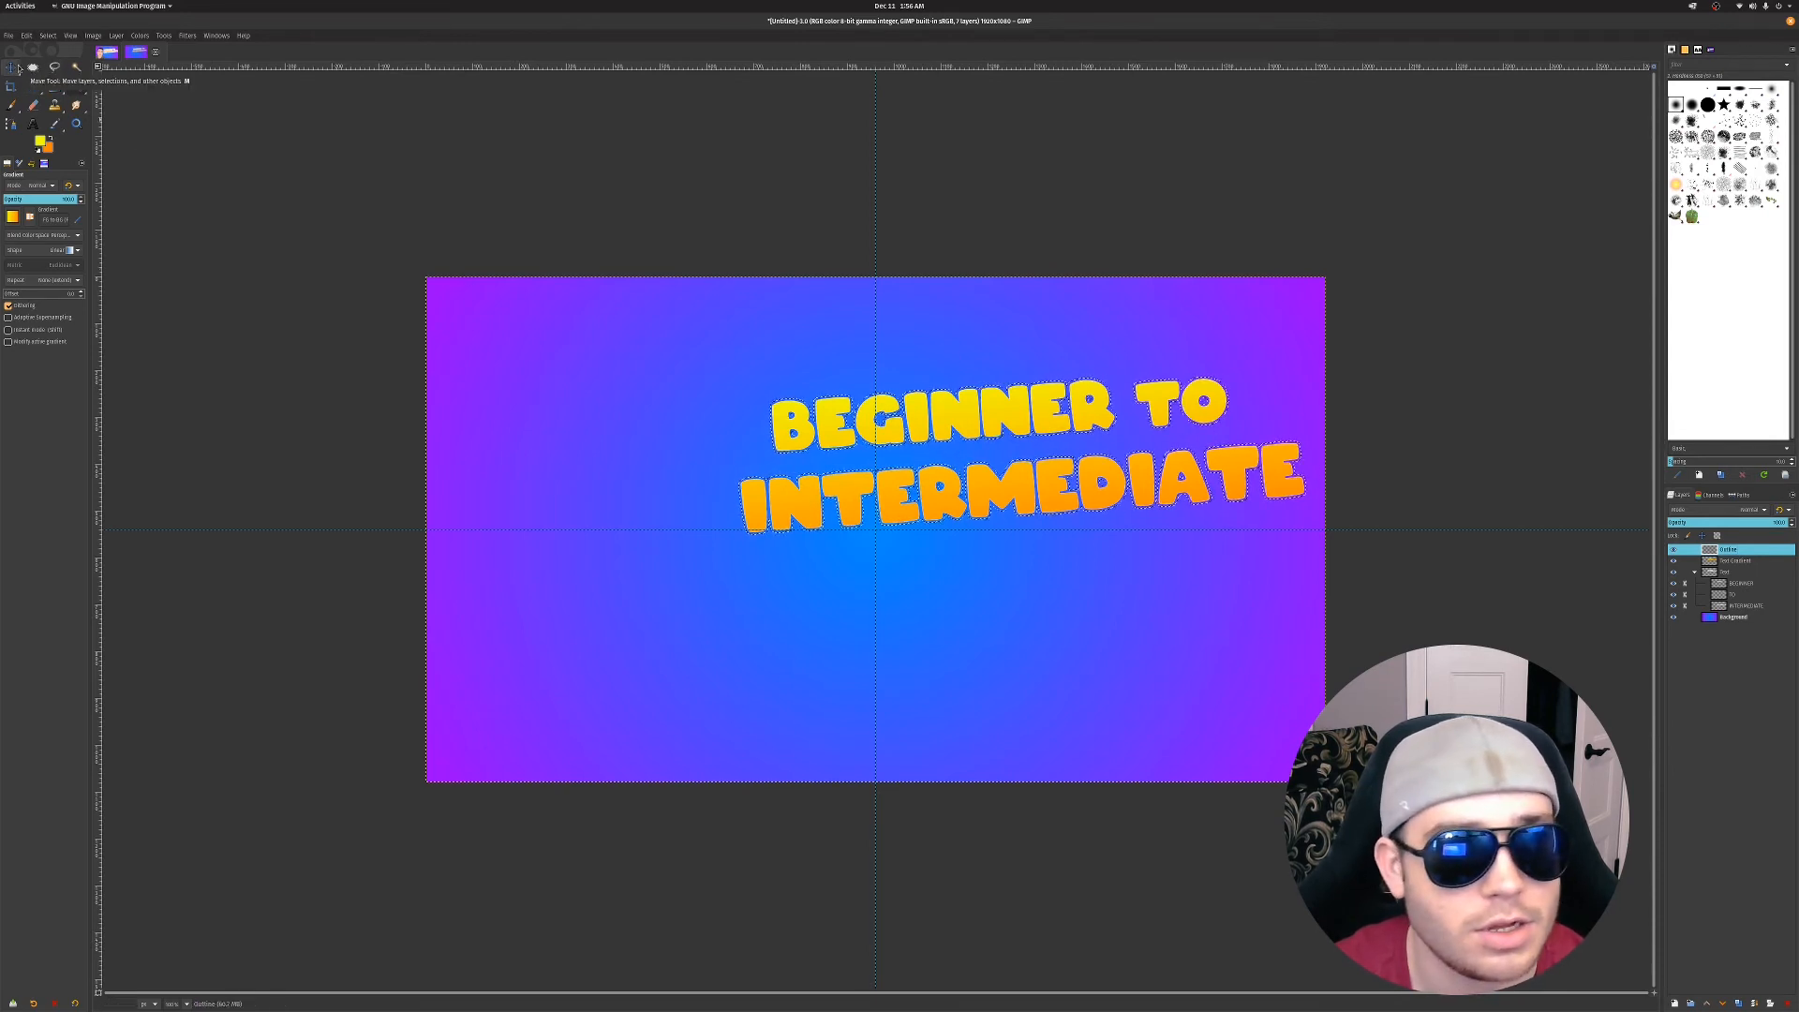
Fill the grown letter selection on the Outline layer with white using Bucket Fill and the default white and black colours
{"action": "left_click", "coordinate": [77, 86]}
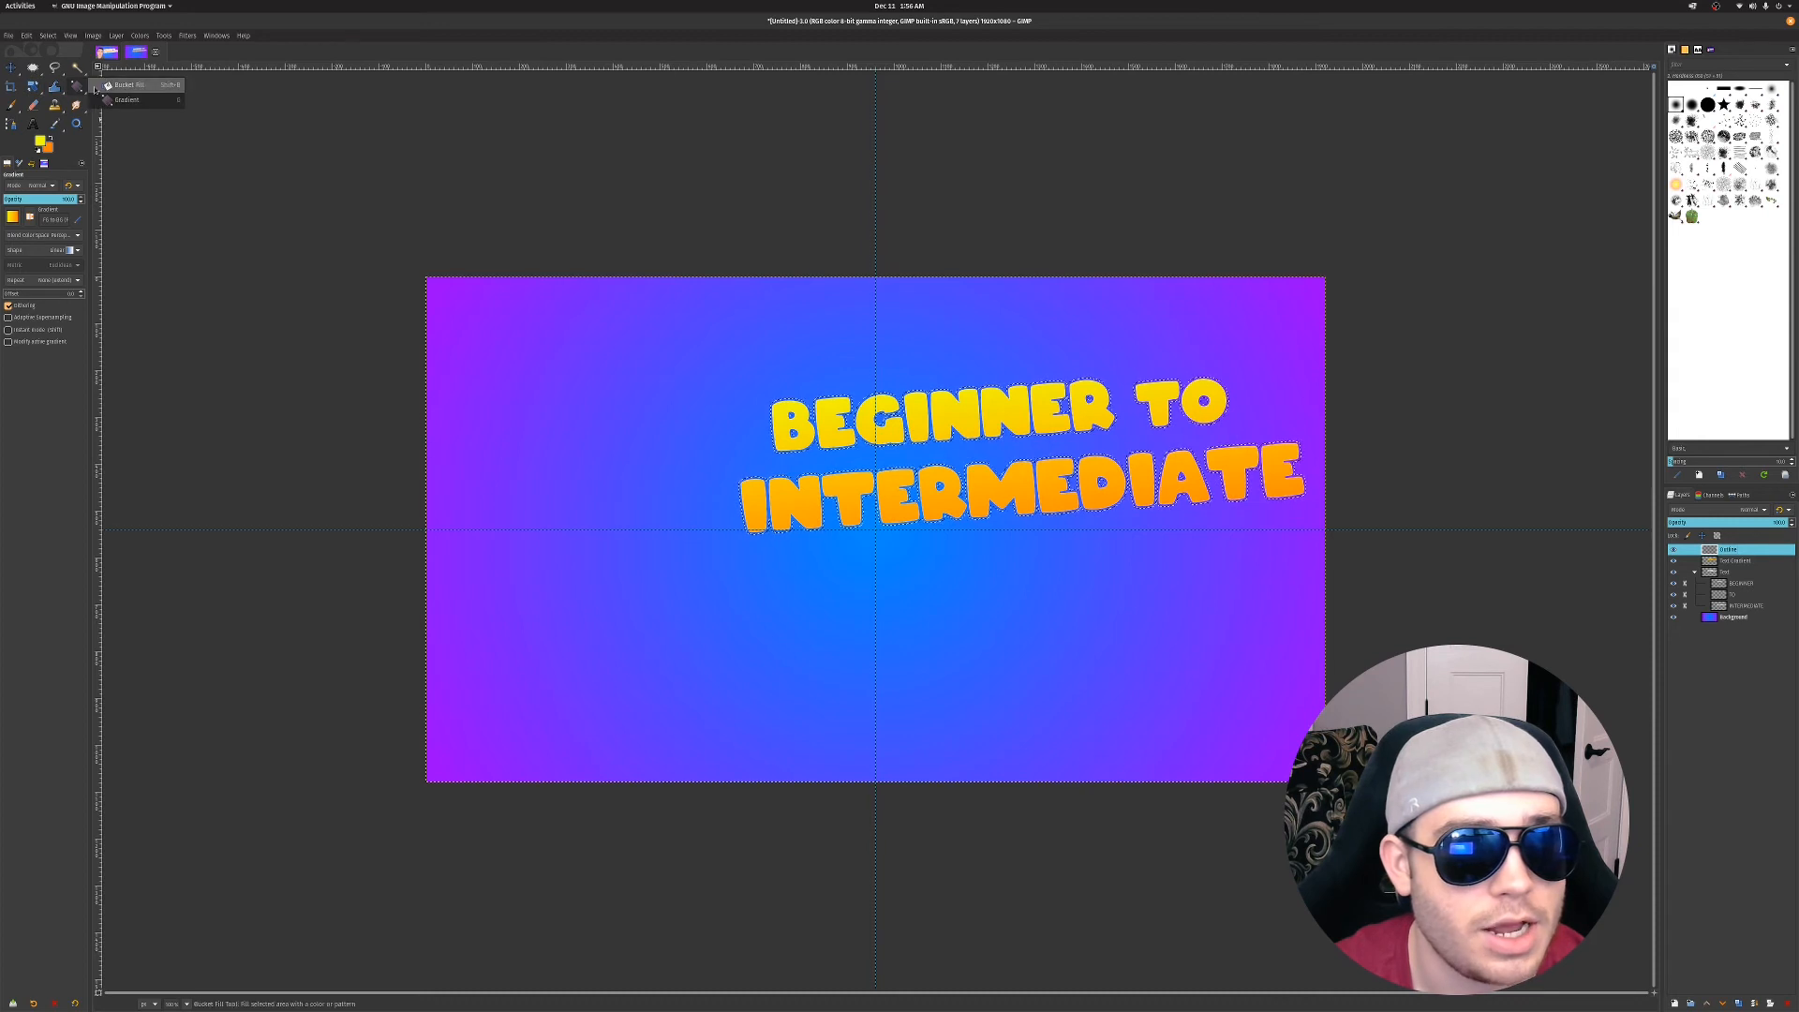
{"action": "left_click", "coordinate": [101, 85]}
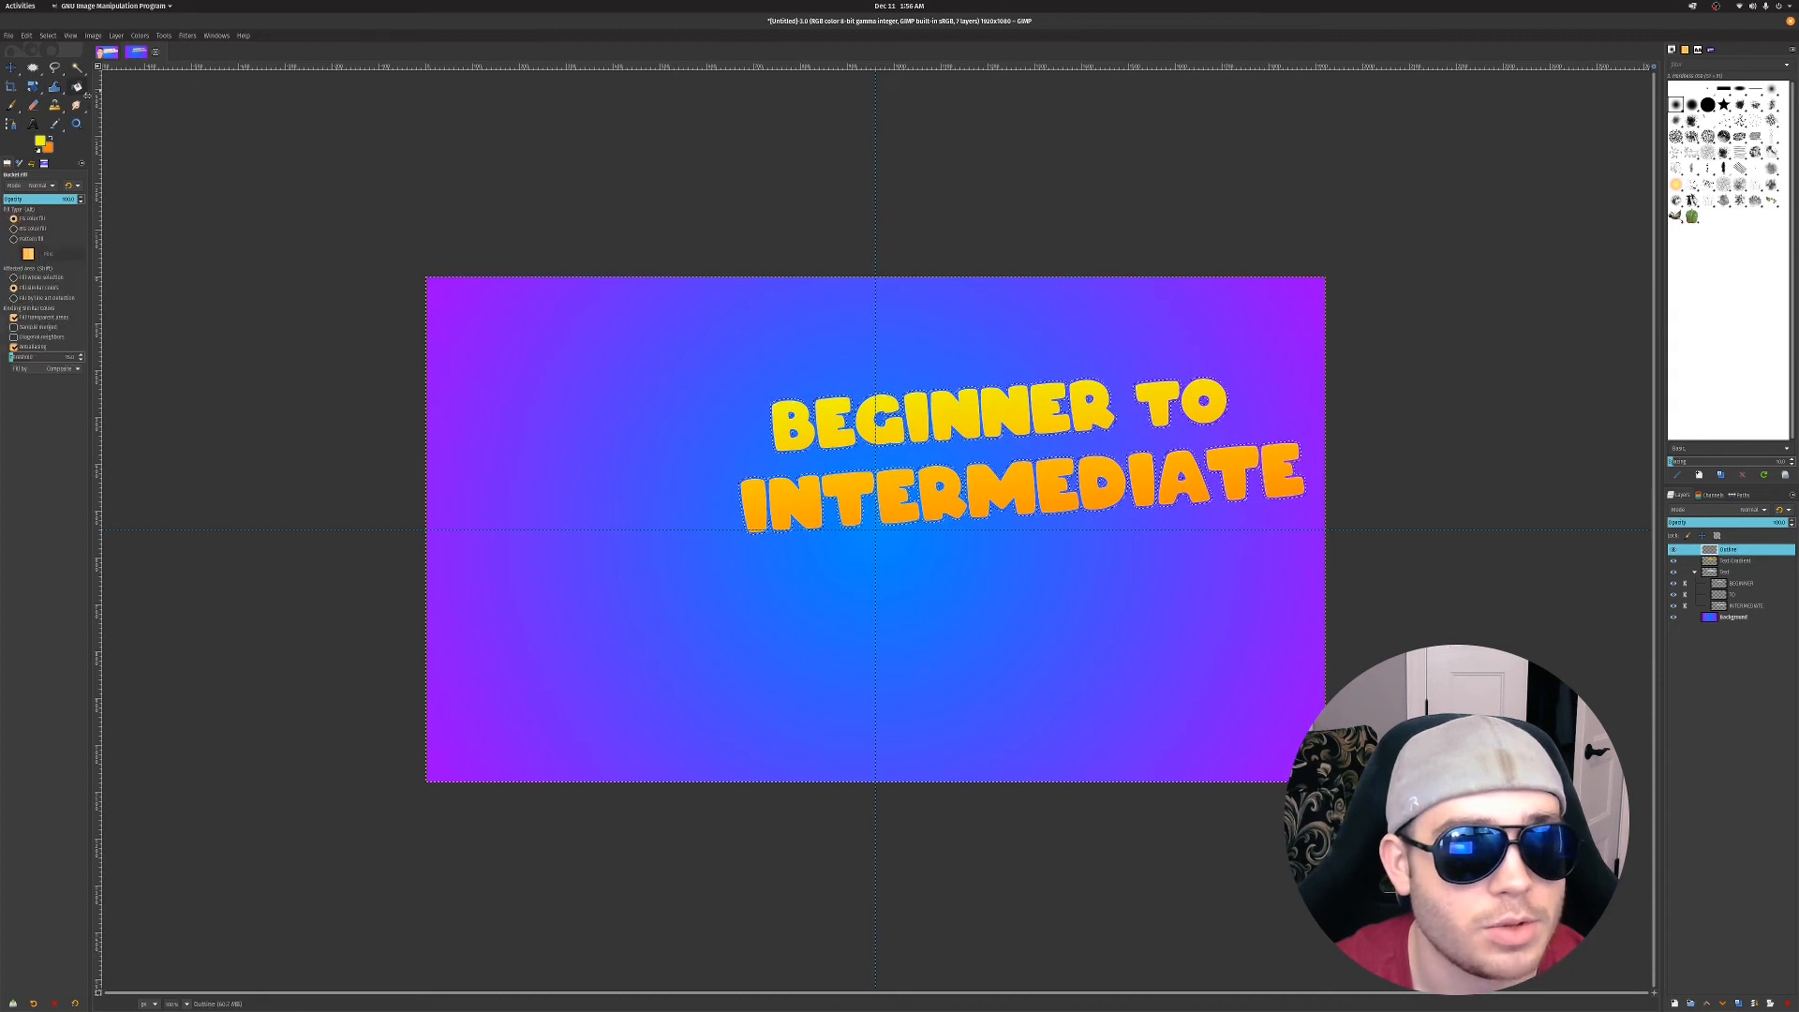
{"action": "left_click", "coordinate": [37, 154]}
{"action": "left_click", "coordinate": [53, 138]}
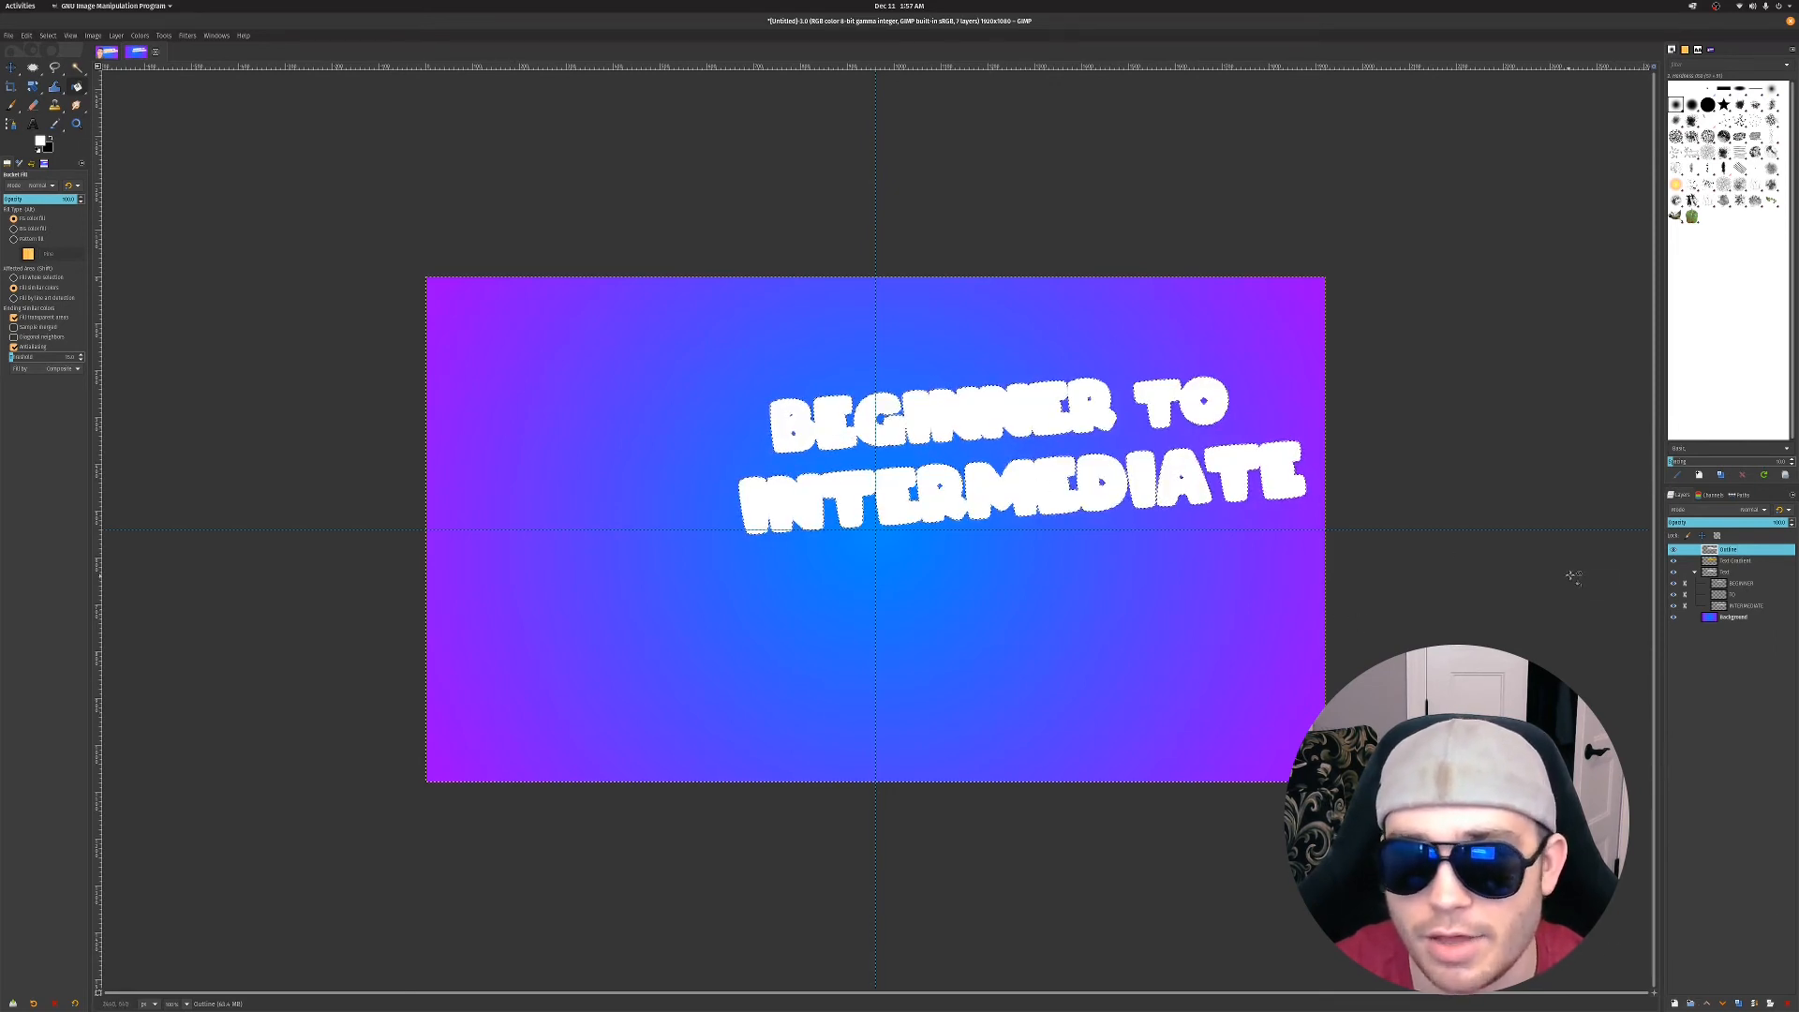
Clear the selection and move the Outline layer directly below Text Gradient, with the Text group collapsed
{"action": "left_click", "coordinate": [1695, 573]}
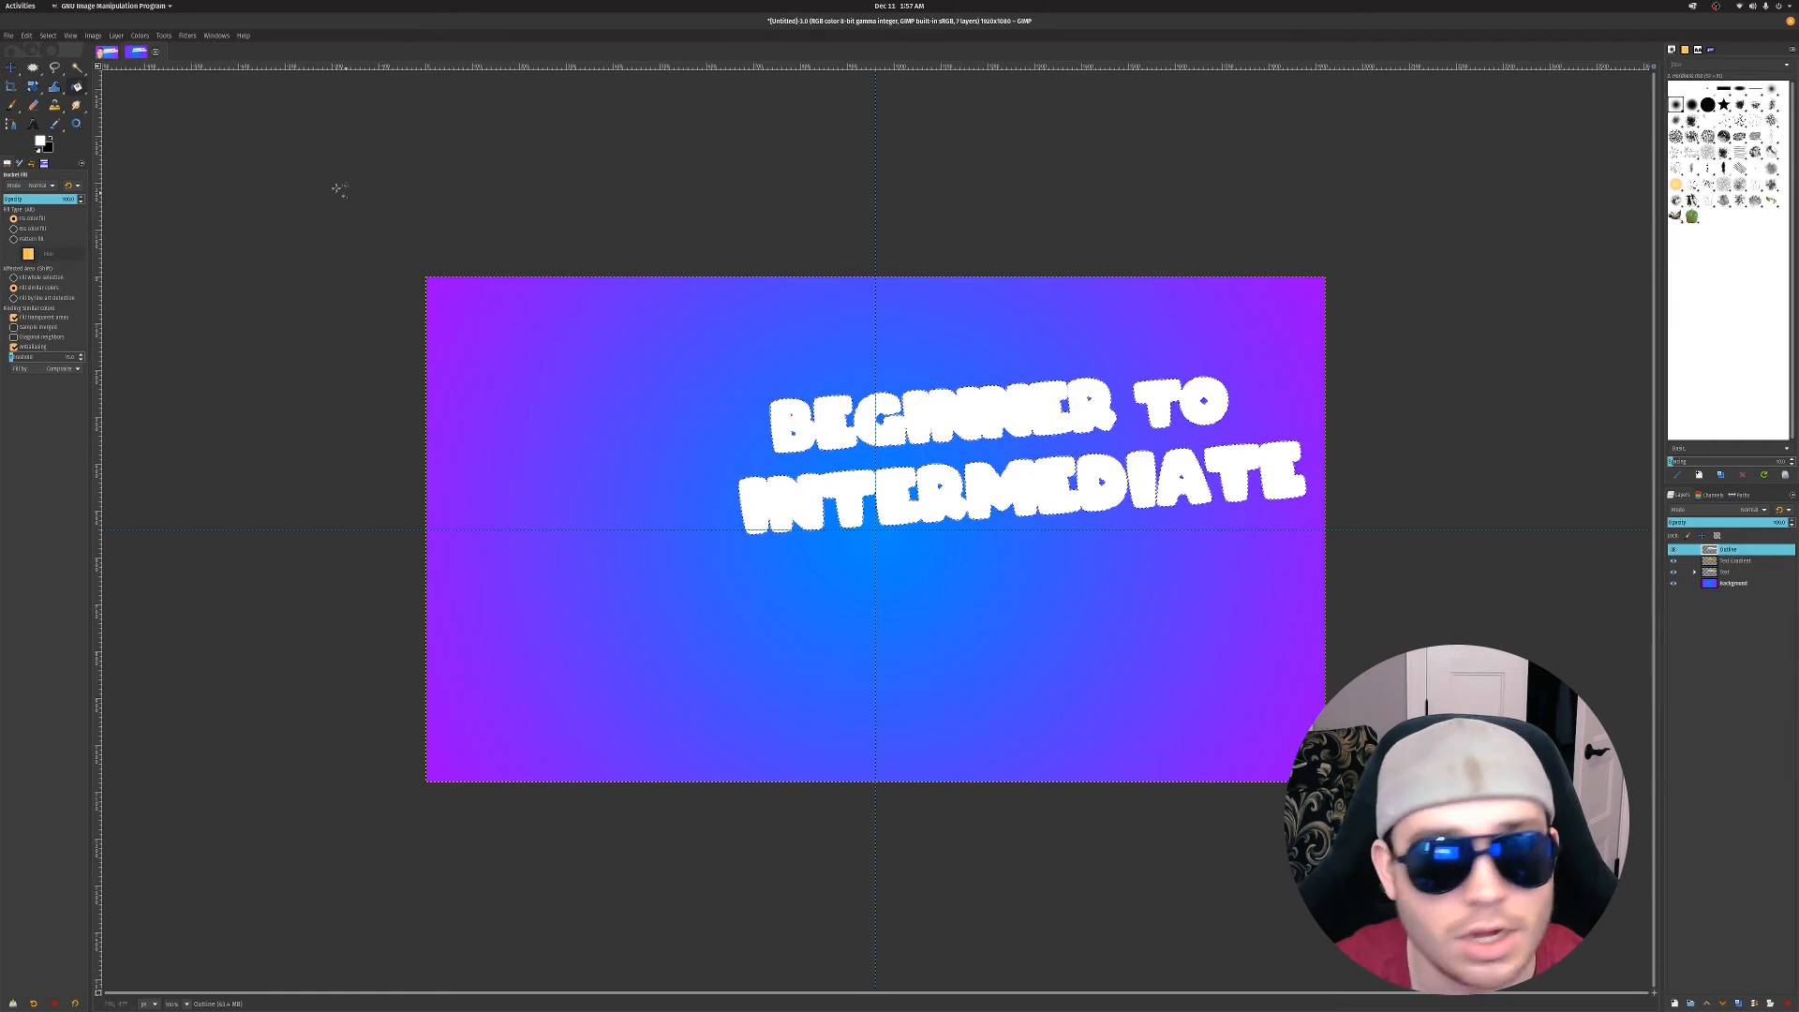
{"action": "left_click", "coordinate": [48, 34]}
{"action": "left_click", "coordinate": [54, 61]}
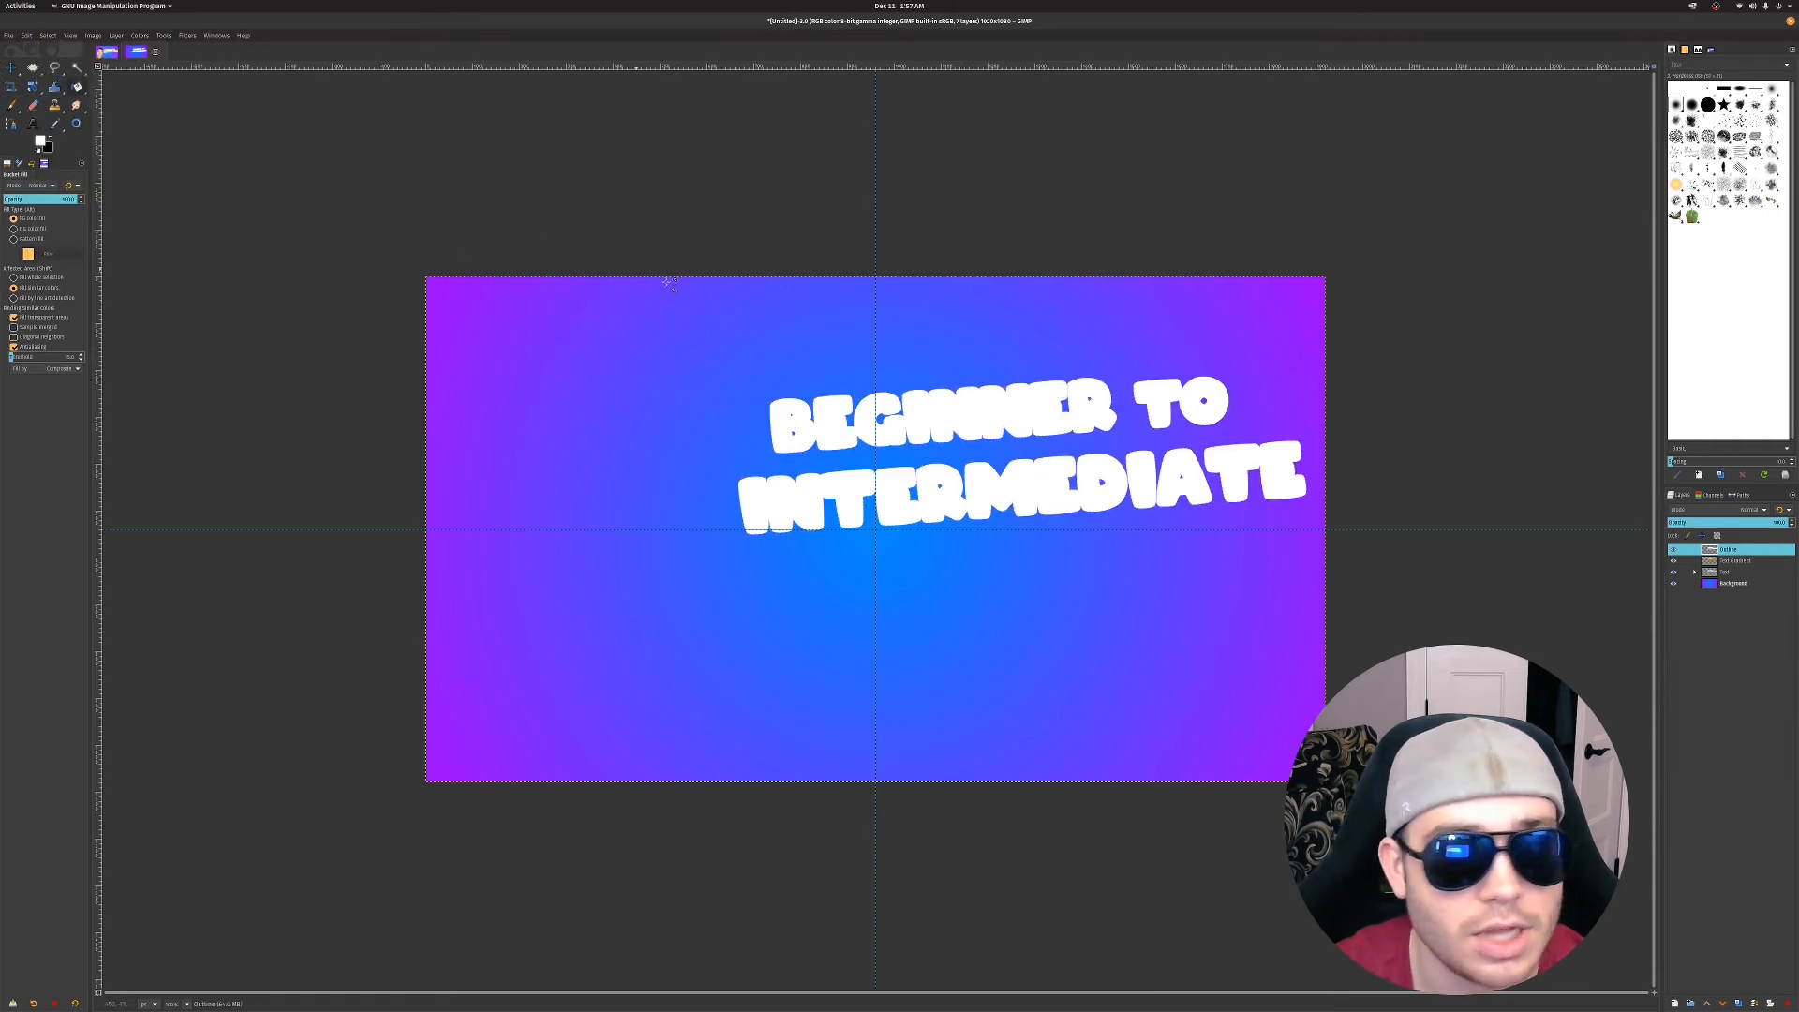
{"action": "left_click", "coordinate": [1721, 1003]}
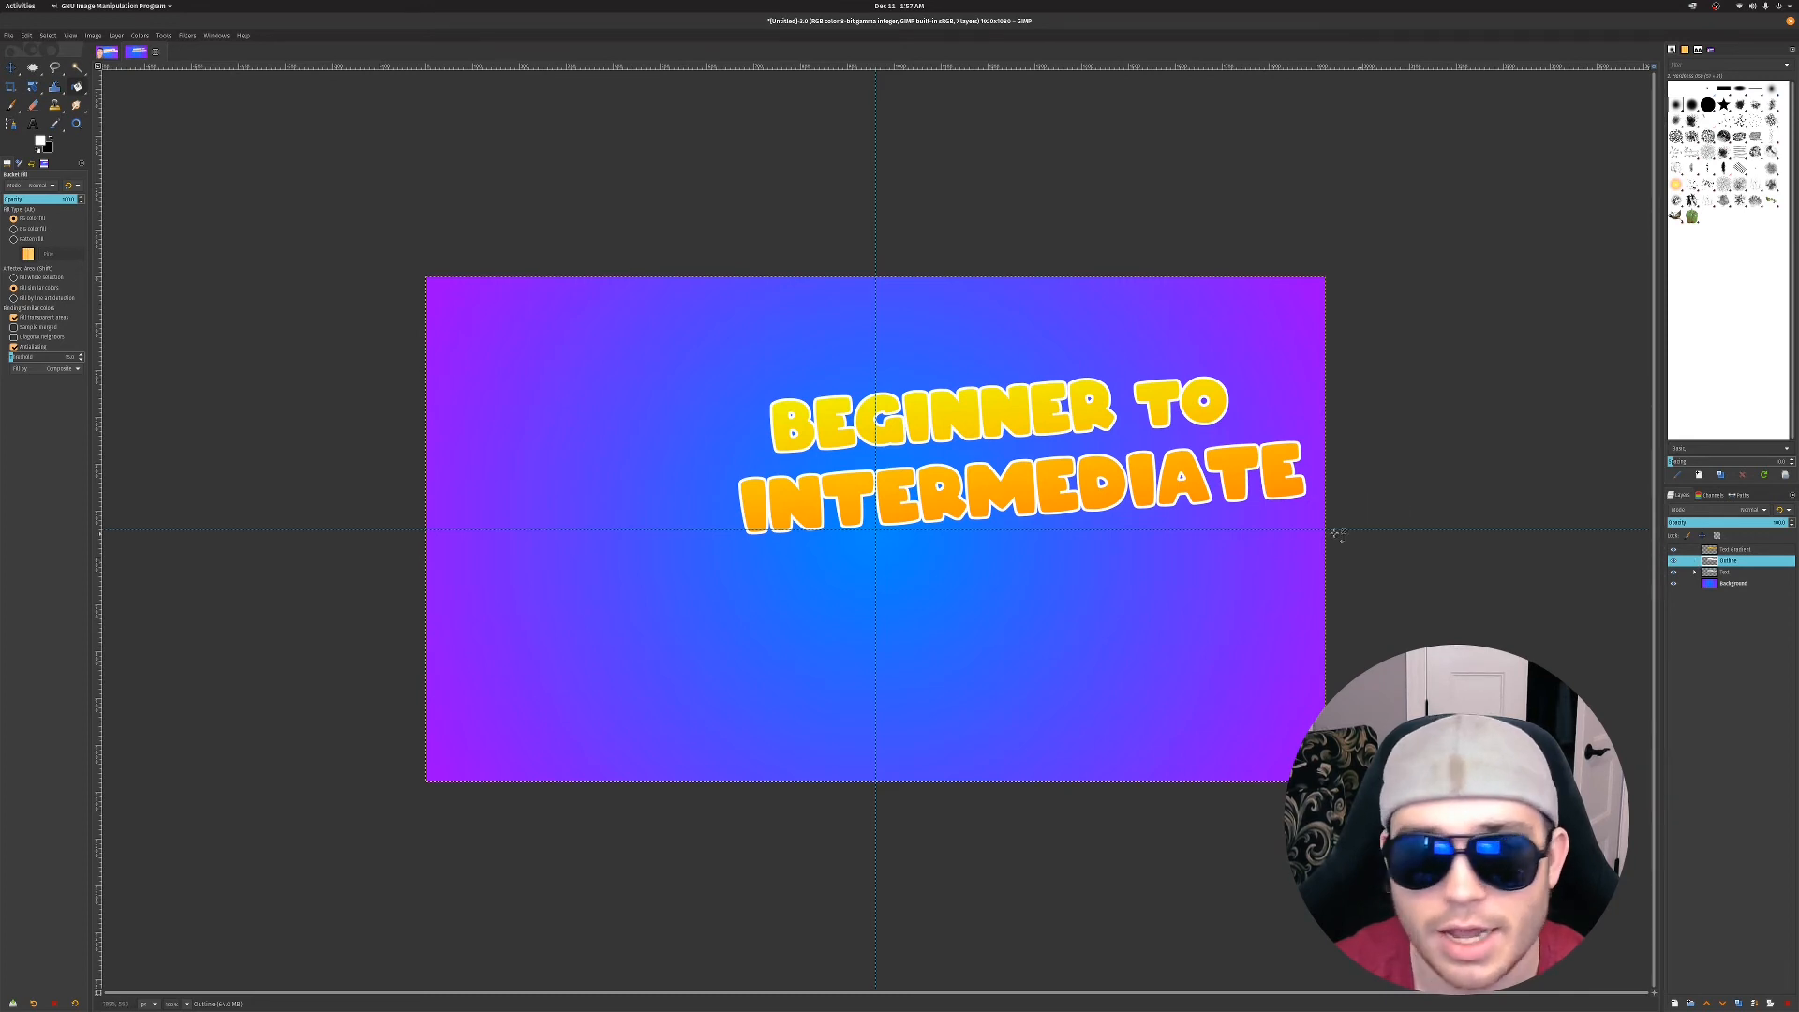
Apply a white Long Shadow to the Outline layer, shortened to about half the default length and falling towards the lower right
{"action": "left_click", "coordinate": [210, 36]}
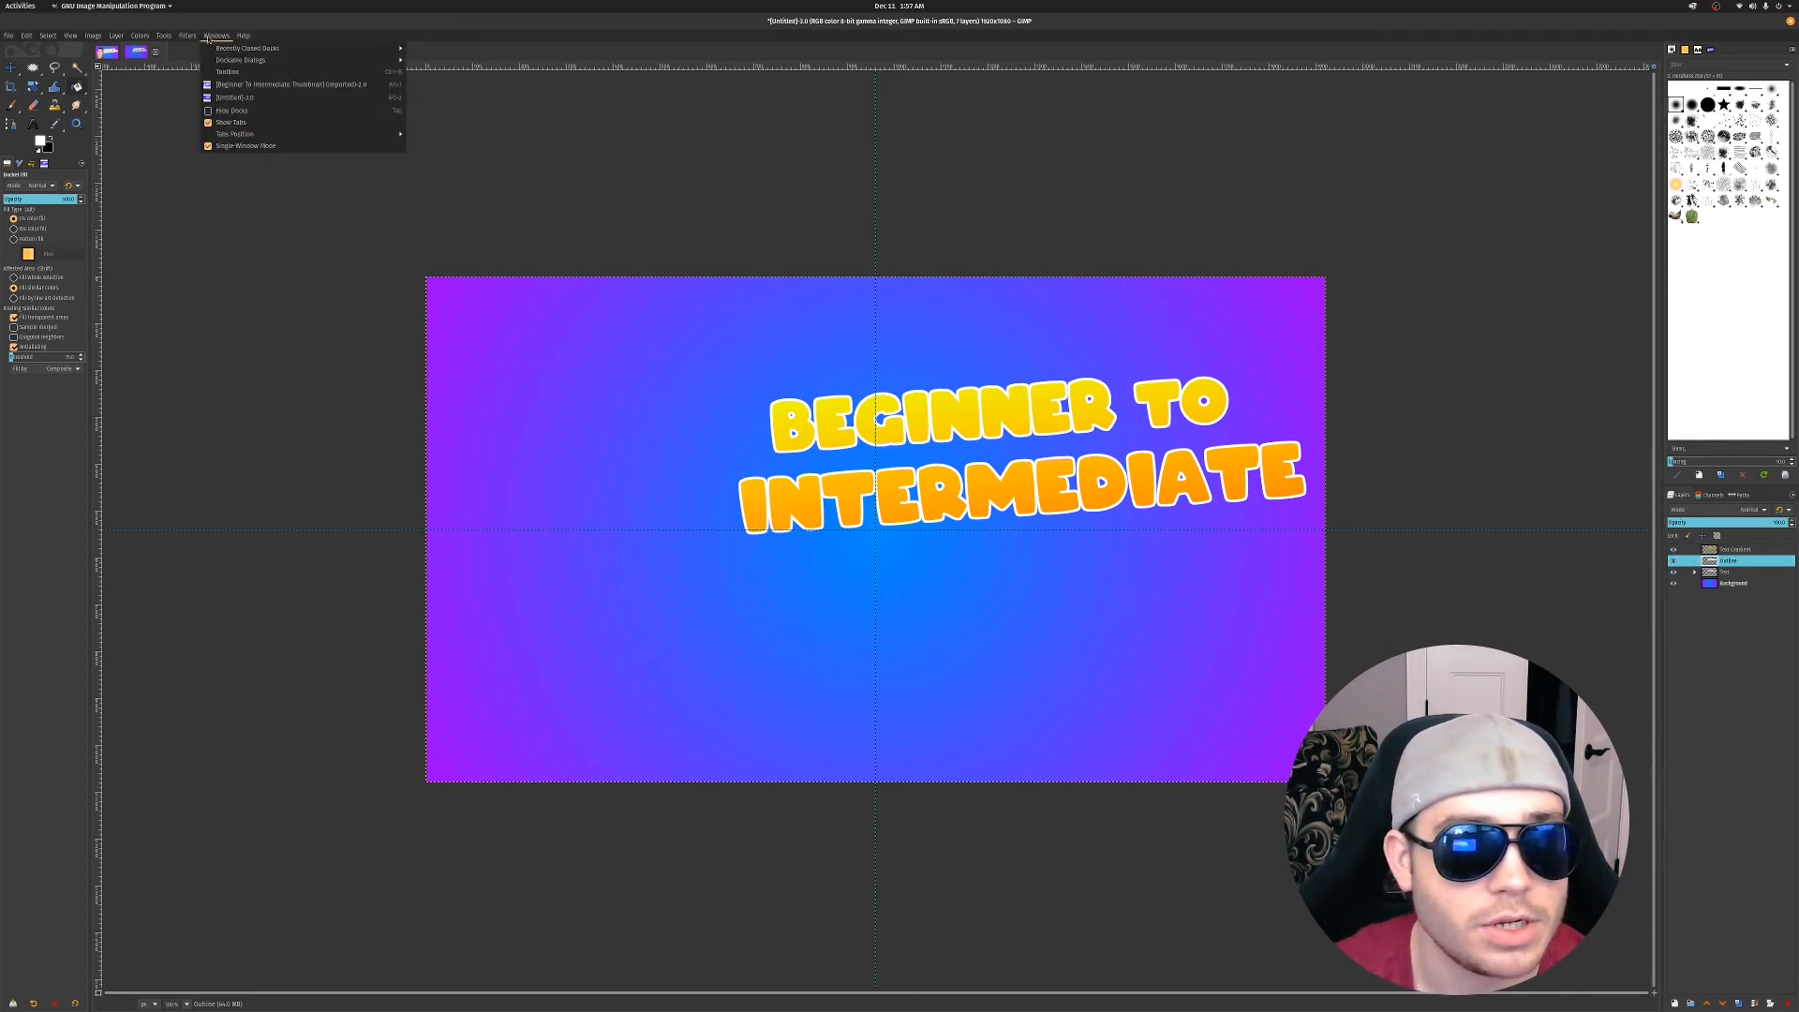
{"action": "mouse_move", "coordinate": [184, 38]}
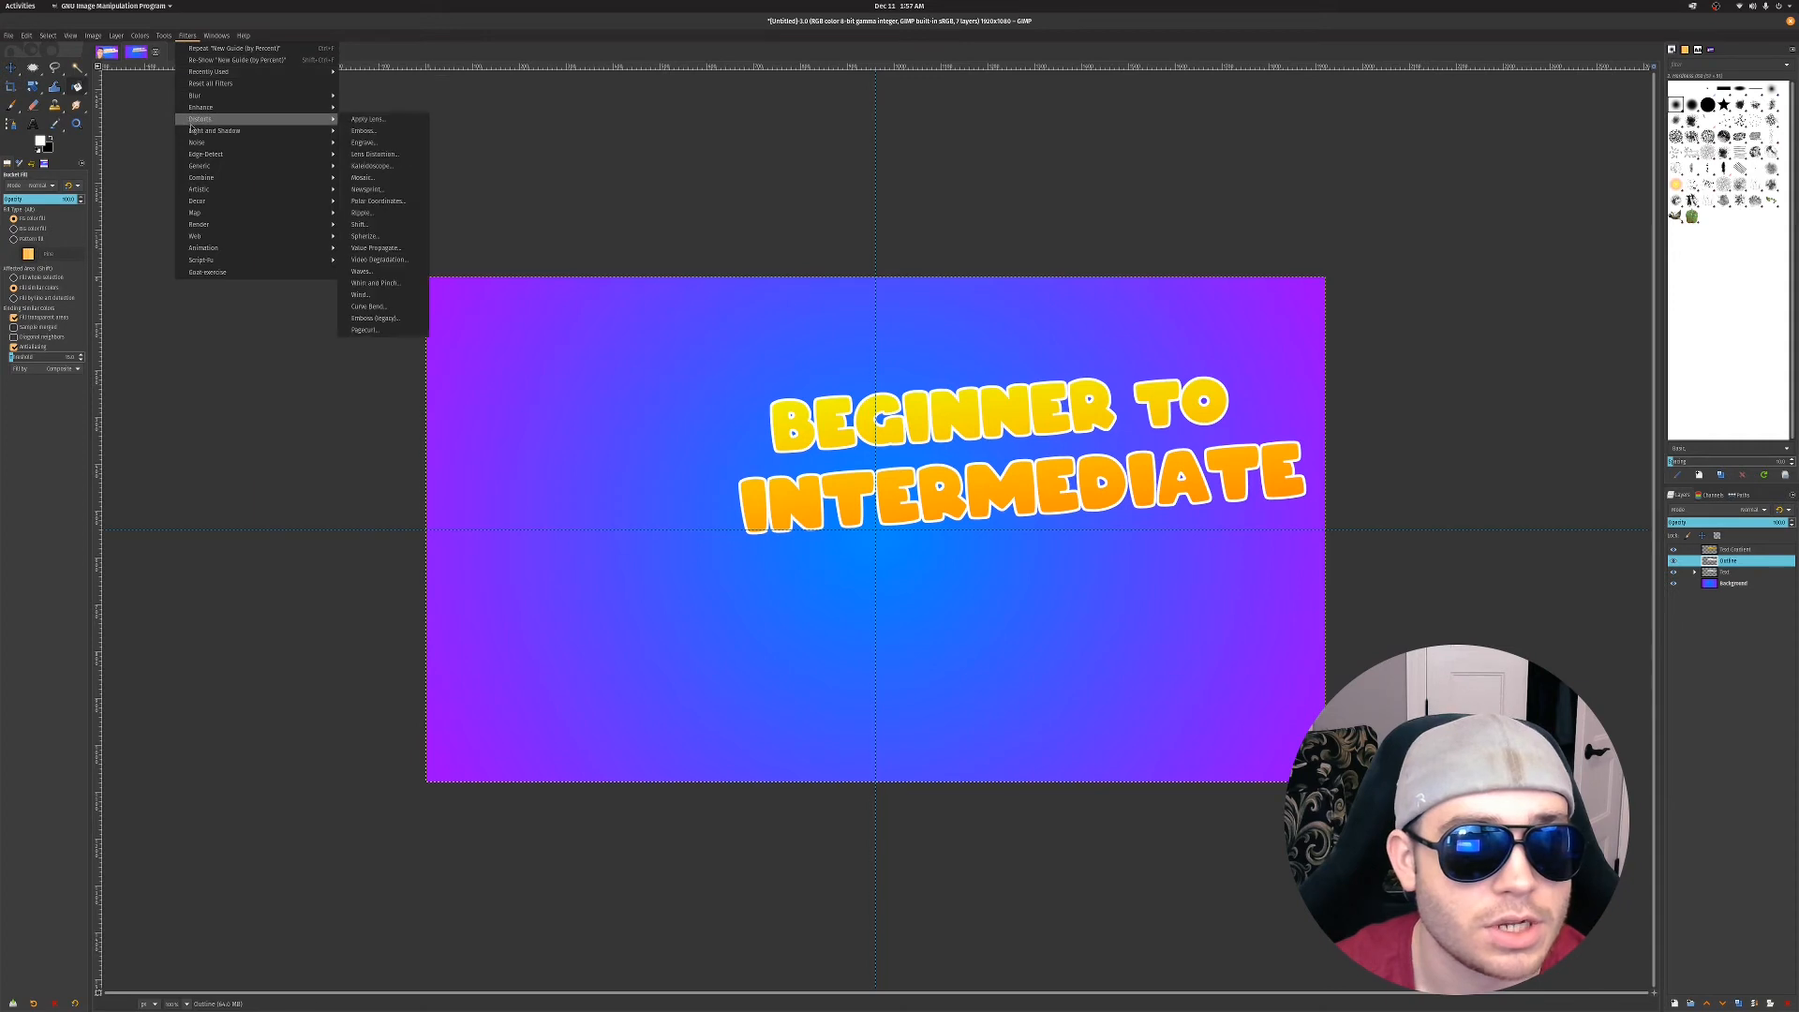
{"action": "mouse_move", "coordinate": [282, 131]}
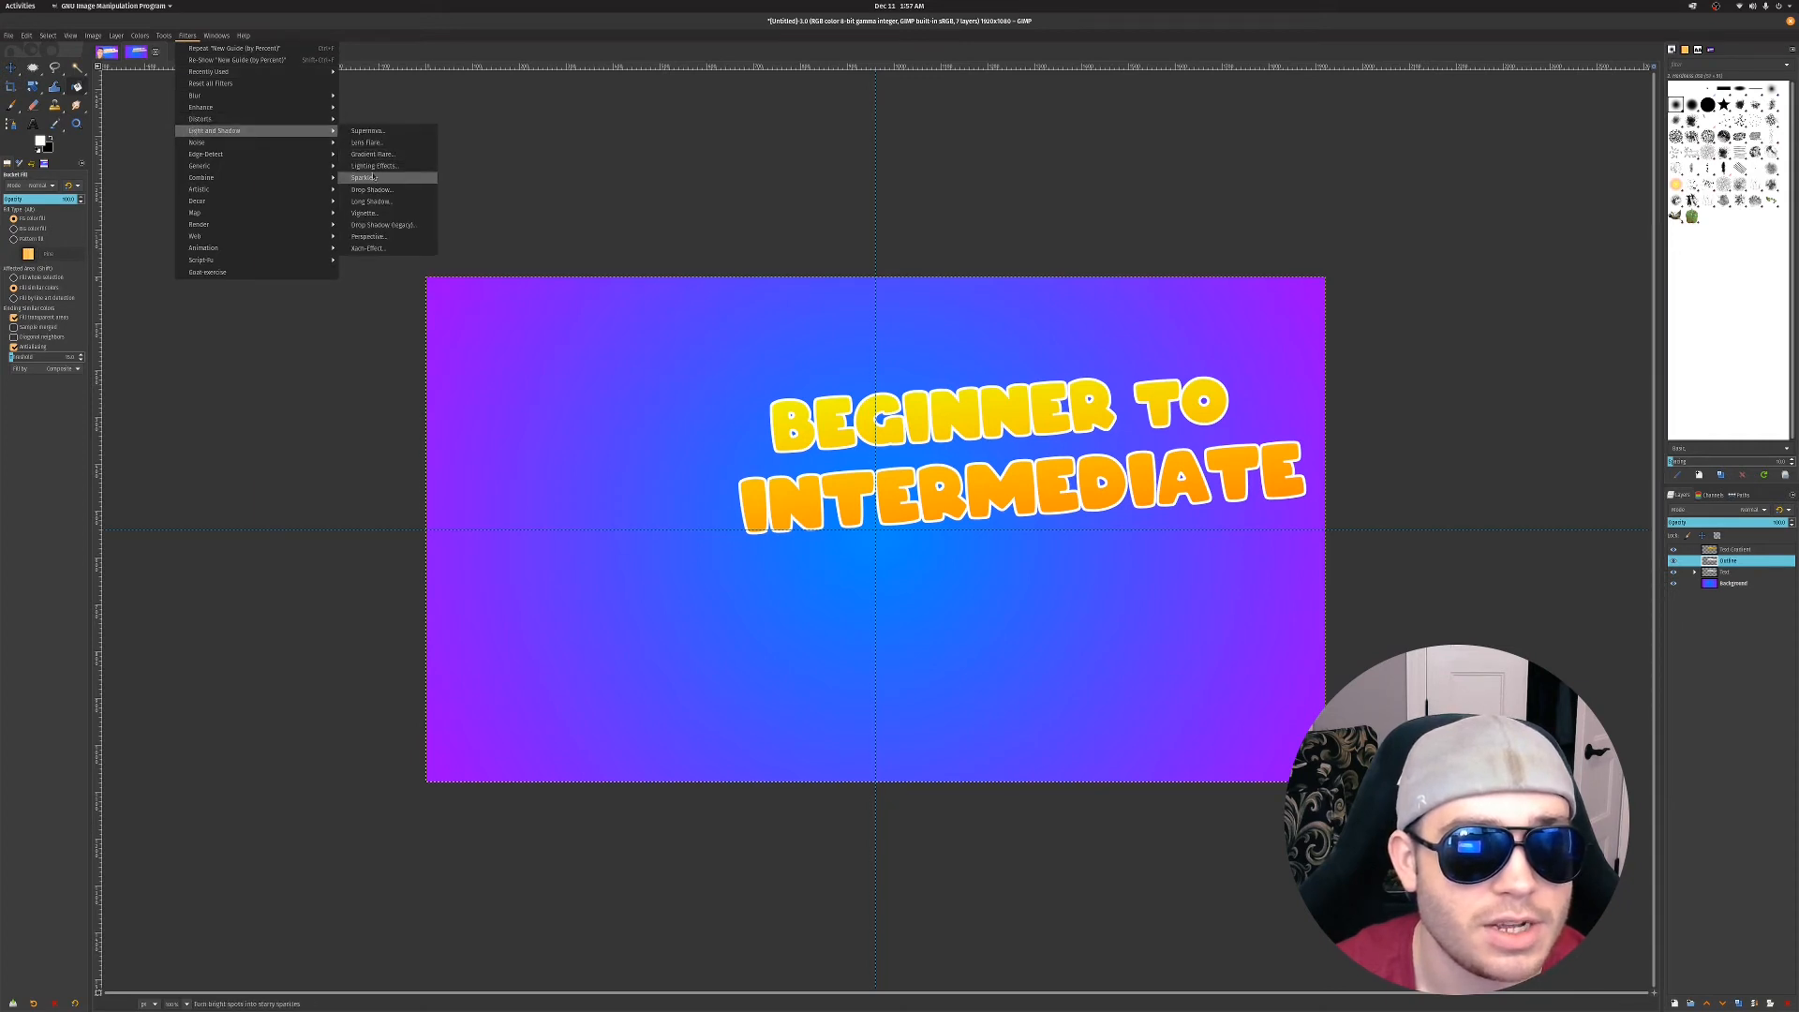
{"action": "left_click", "coordinate": [375, 201]}
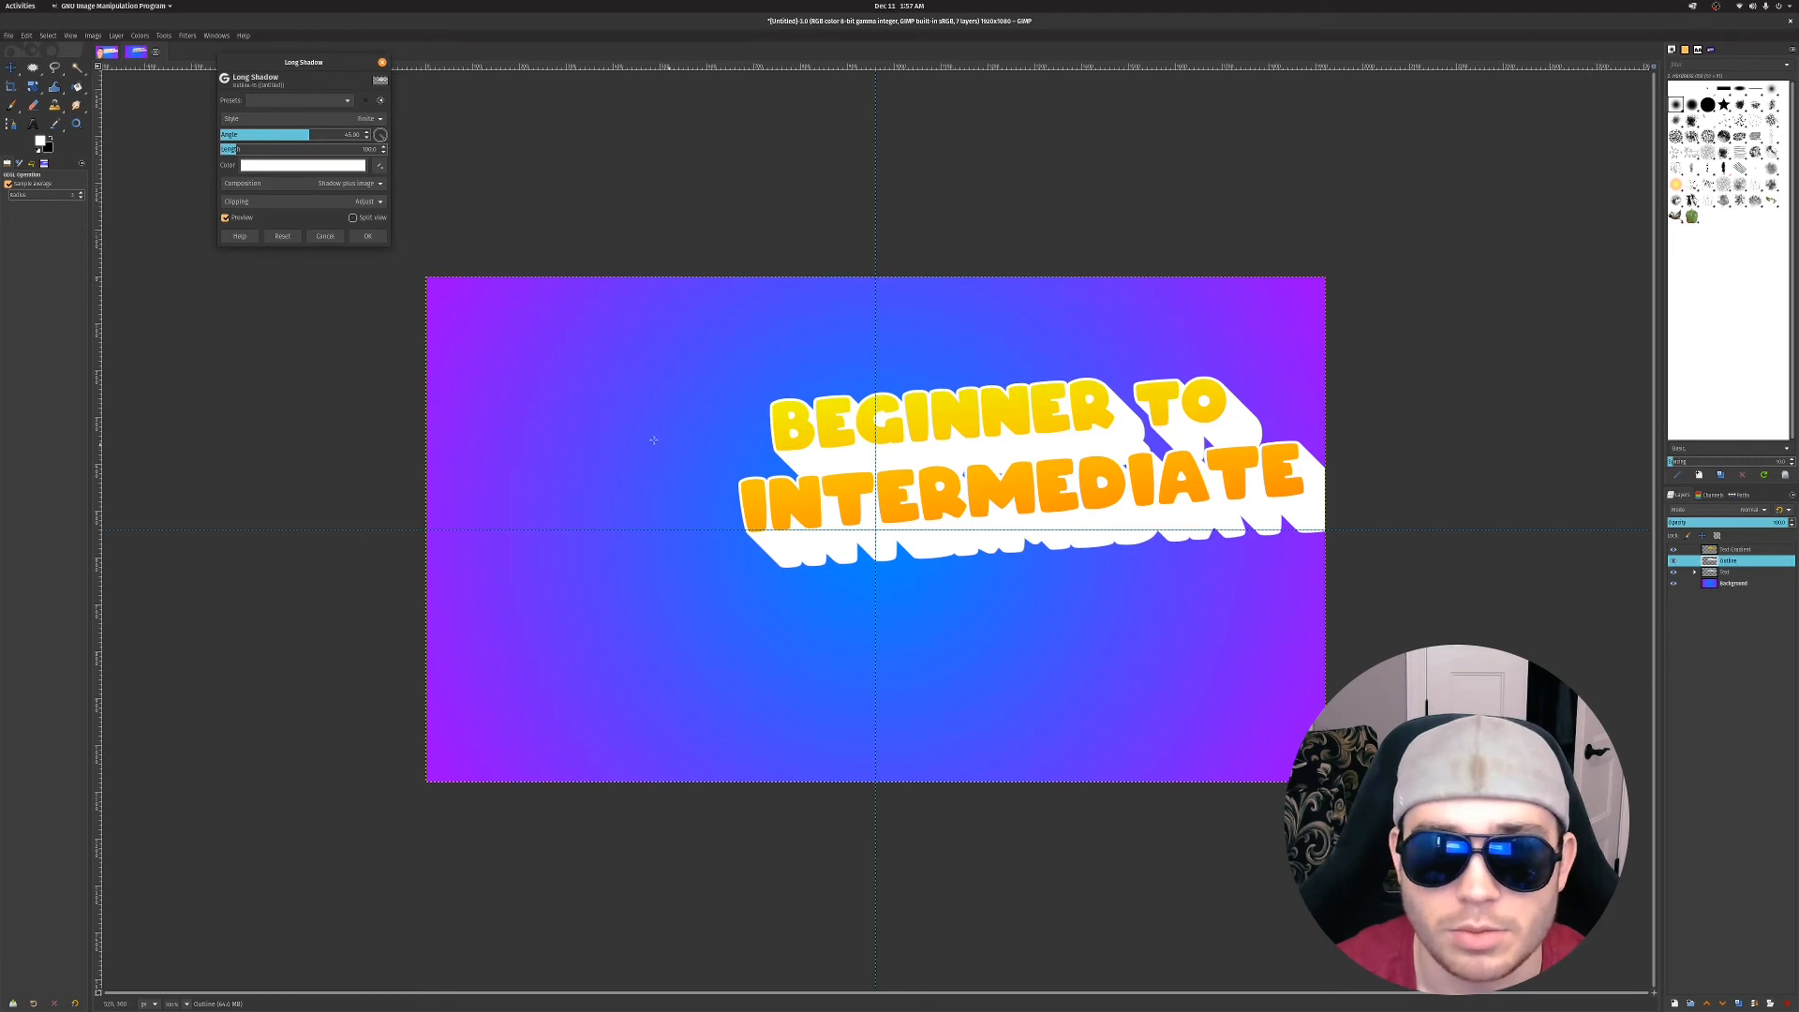
{"action": "left_click_drag", "start_coordinate": [229, 150], "coordinate": [228, 150]}
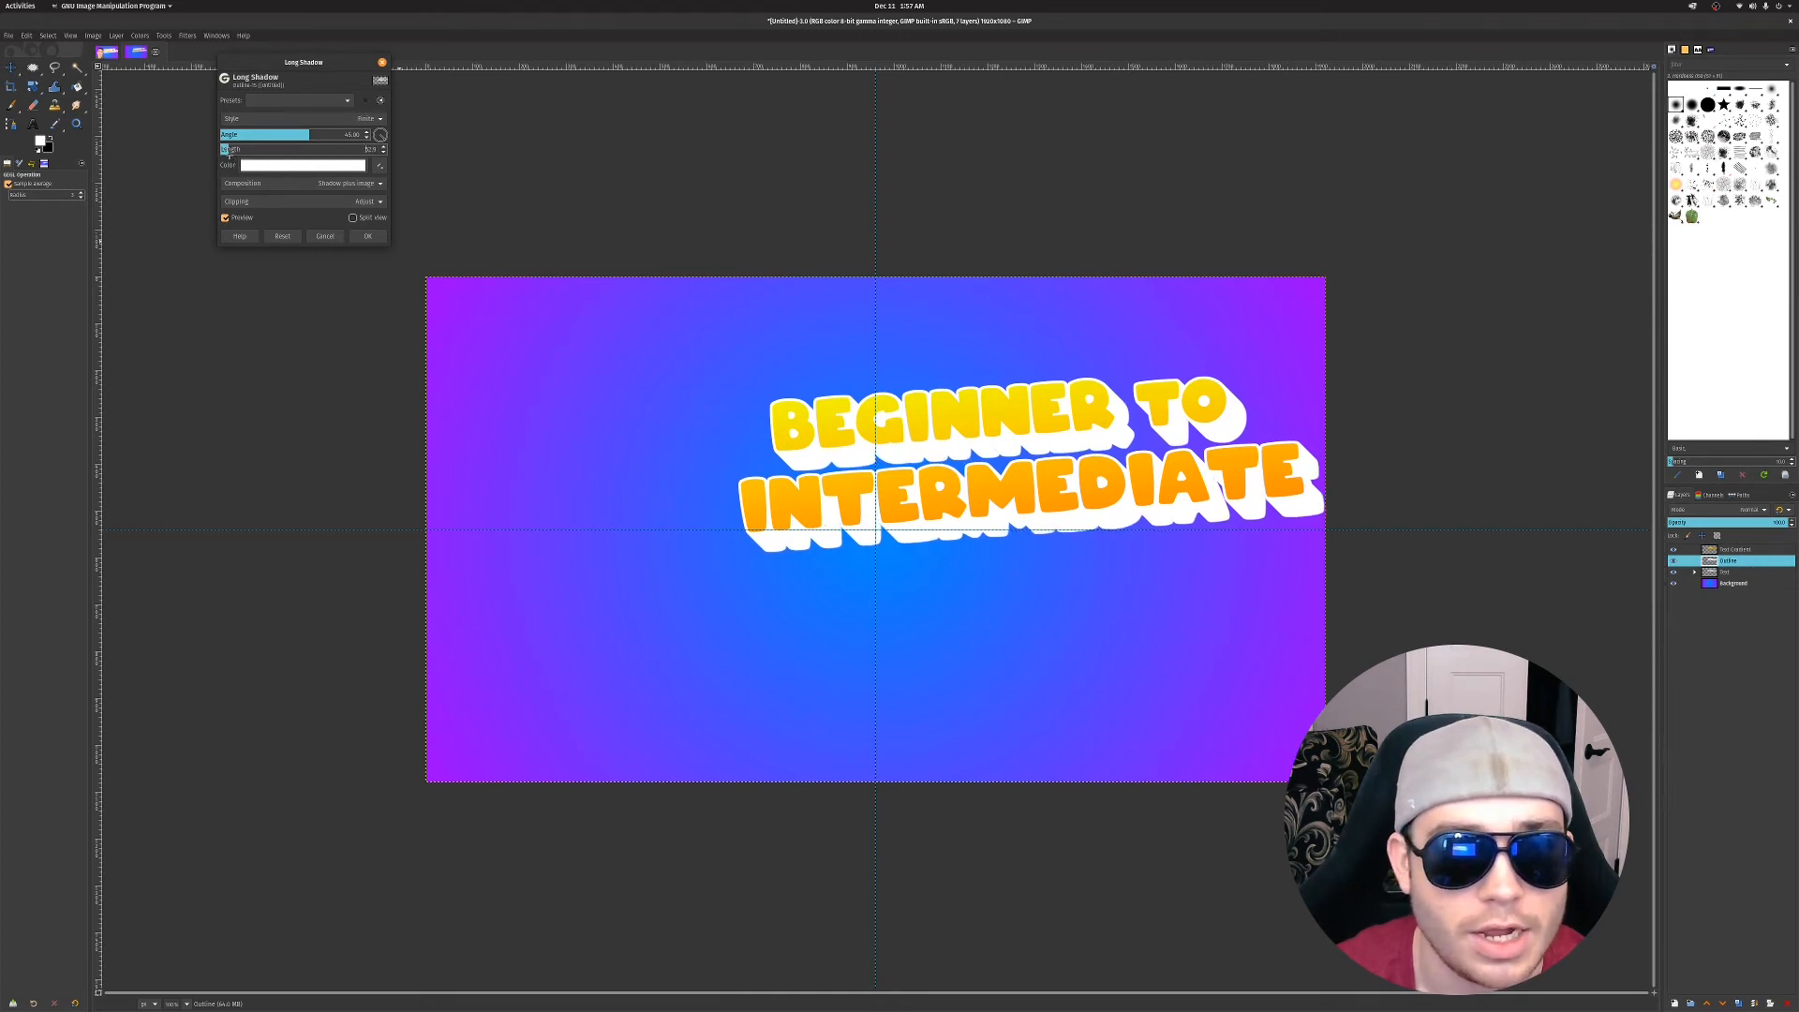
{"action": "left_click_drag", "start_coordinate": [229, 151], "coordinate": [384, 150]}
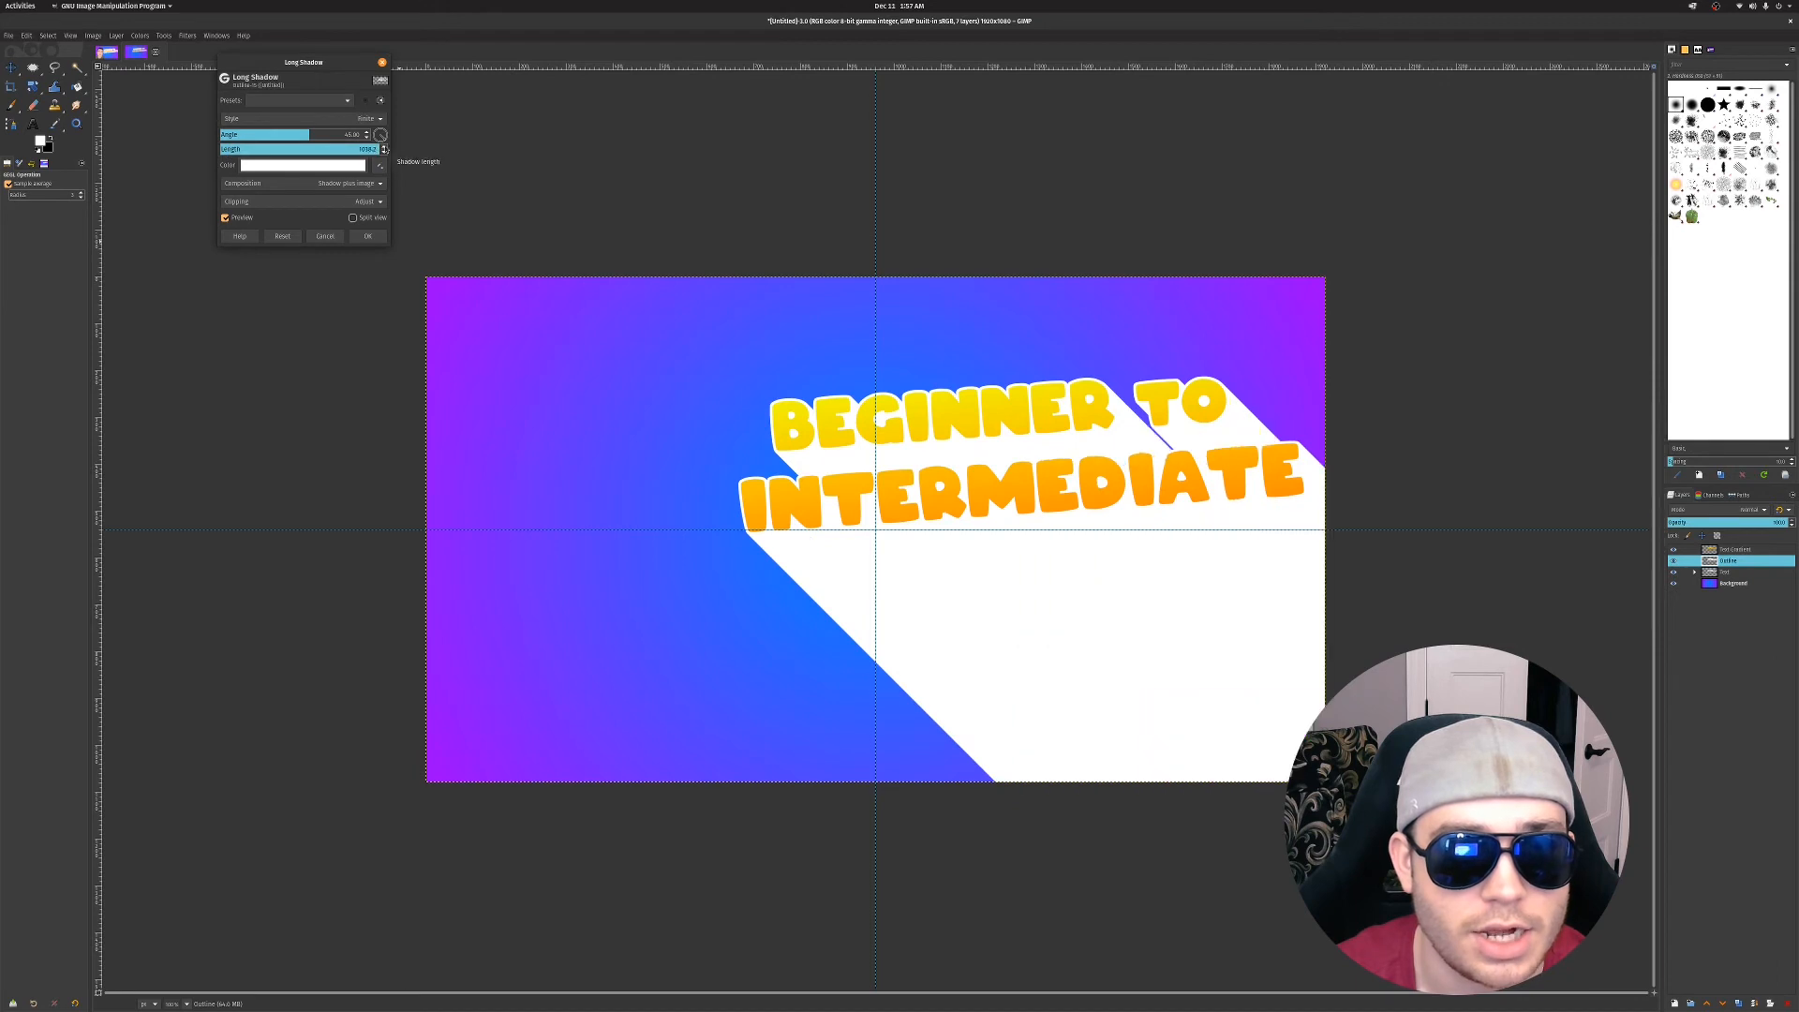
{"action": "left_click", "coordinate": [235, 151]}
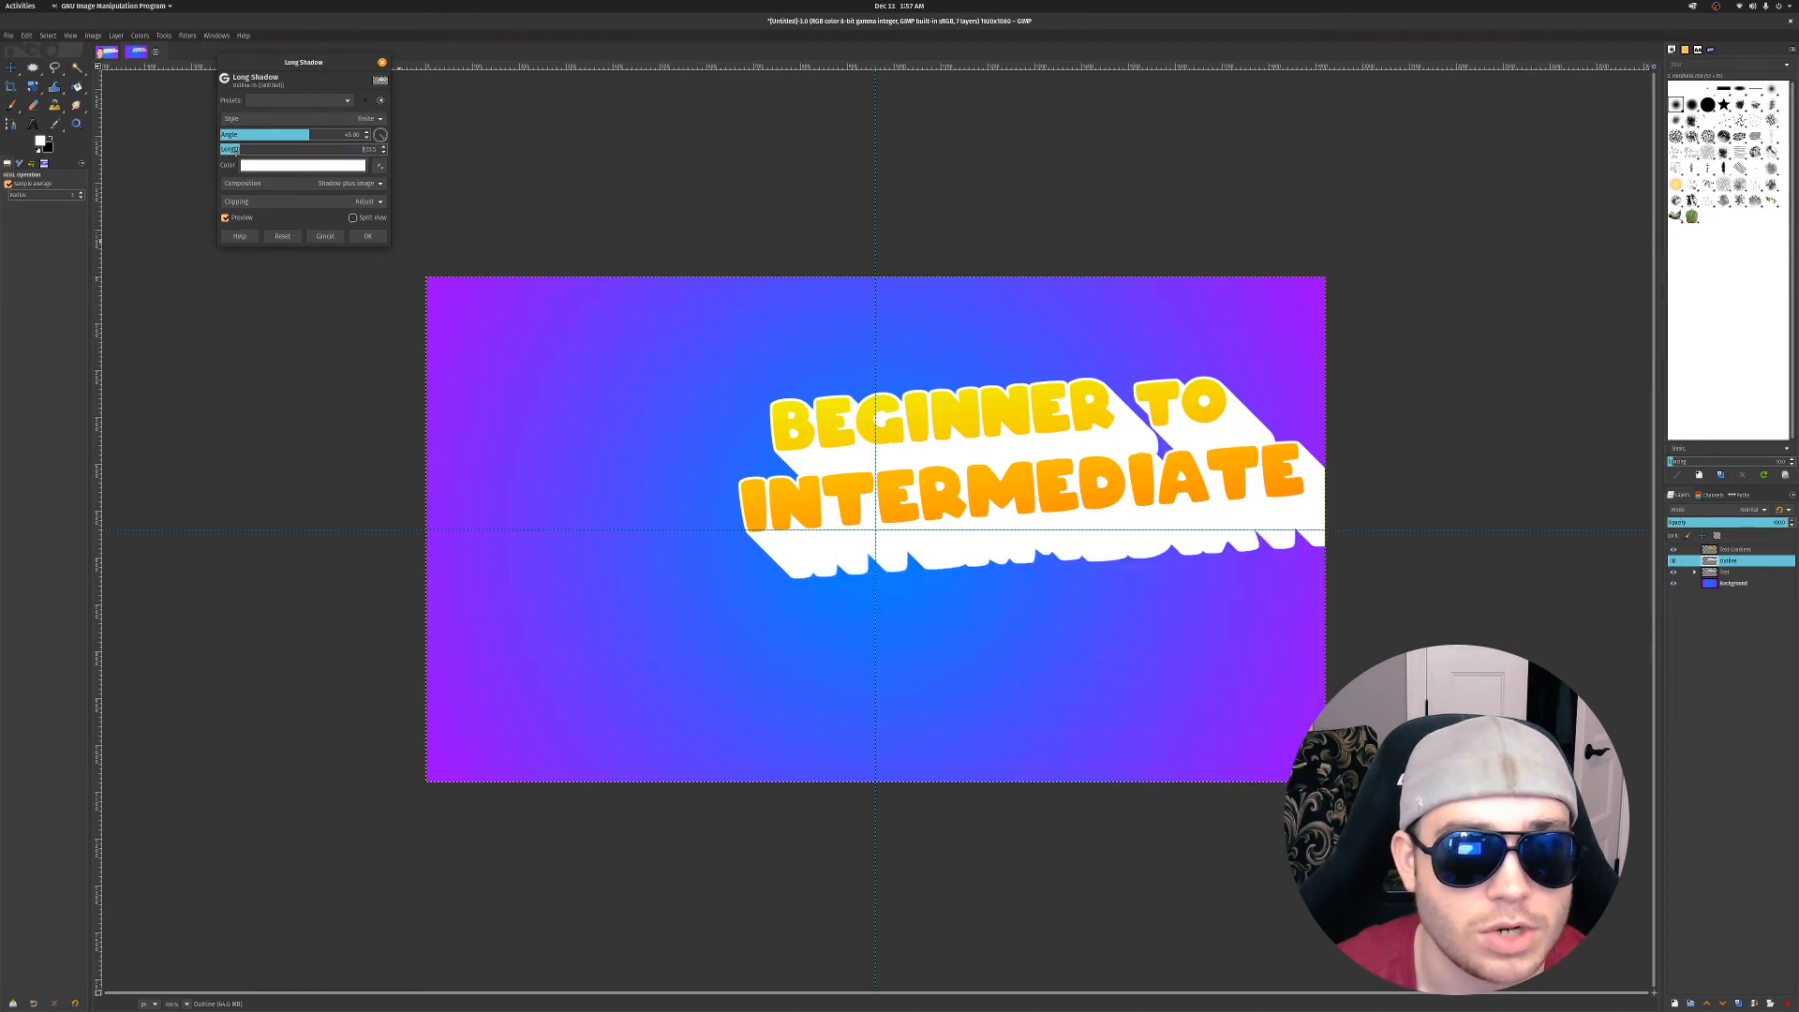
{"action": "left_click_drag", "start_coordinate": [235, 151], "coordinate": [227, 151]}
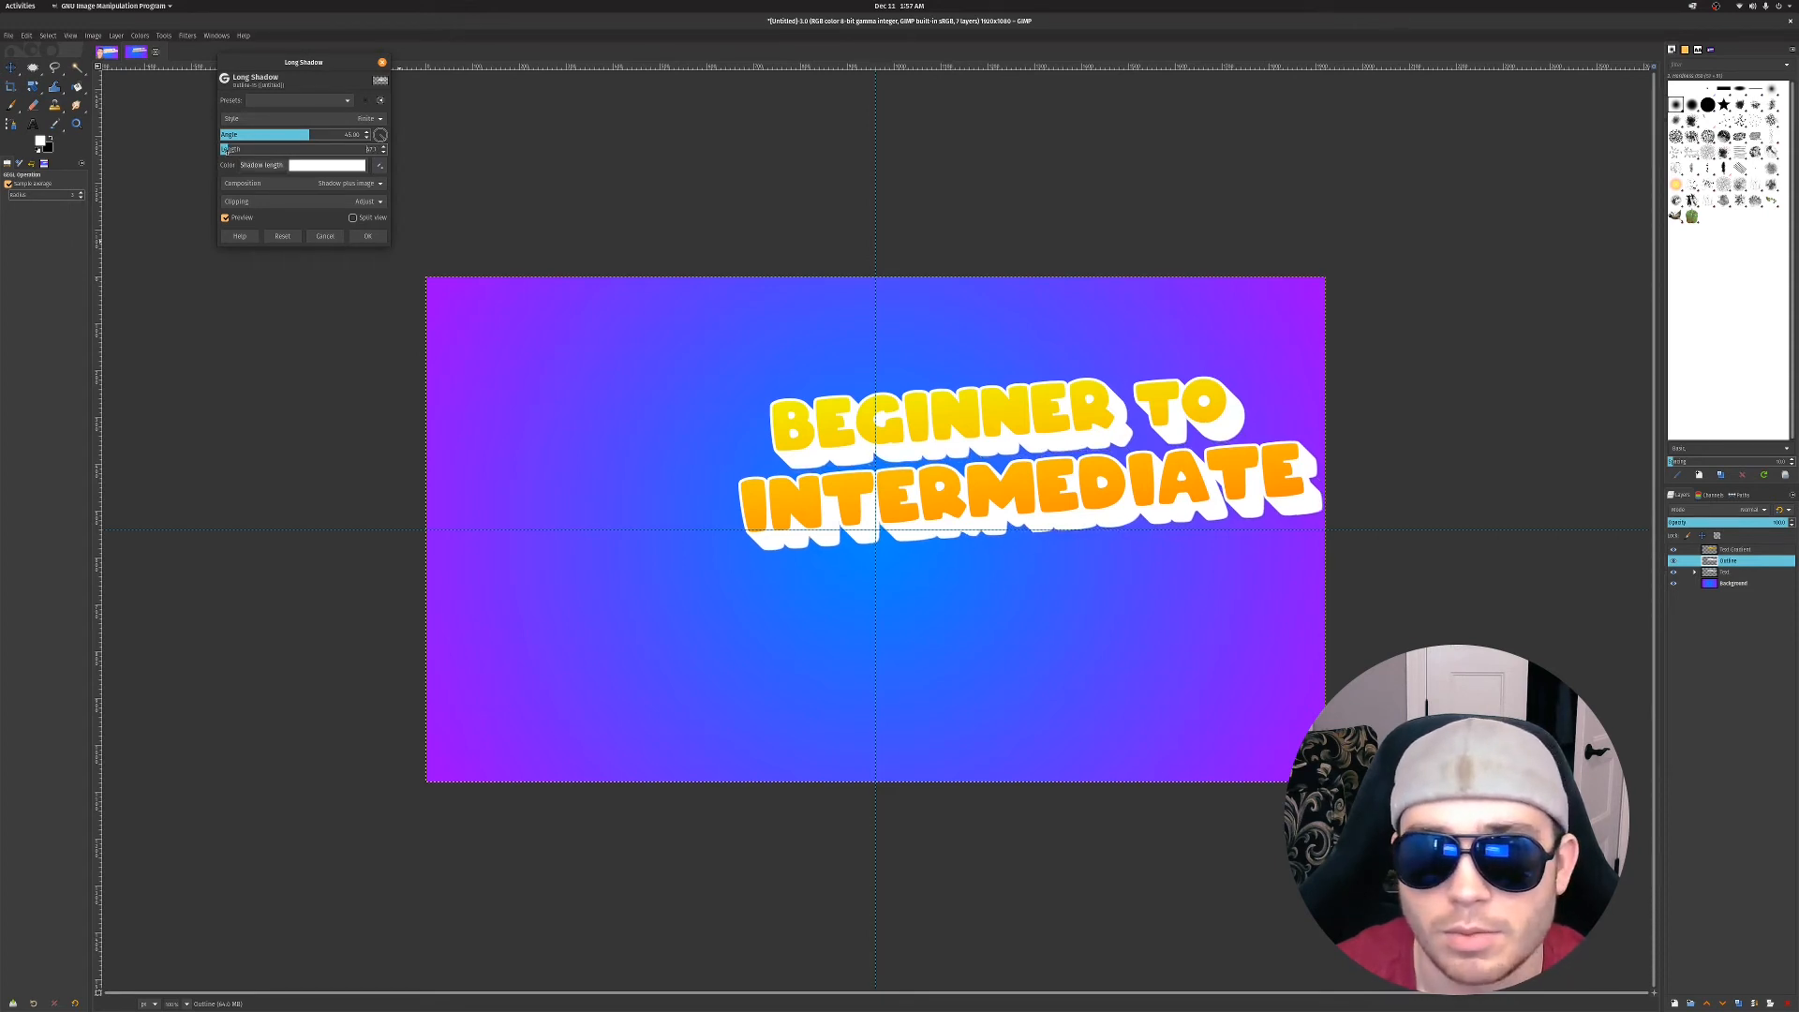
{"action": "left_click", "coordinate": [378, 238]}
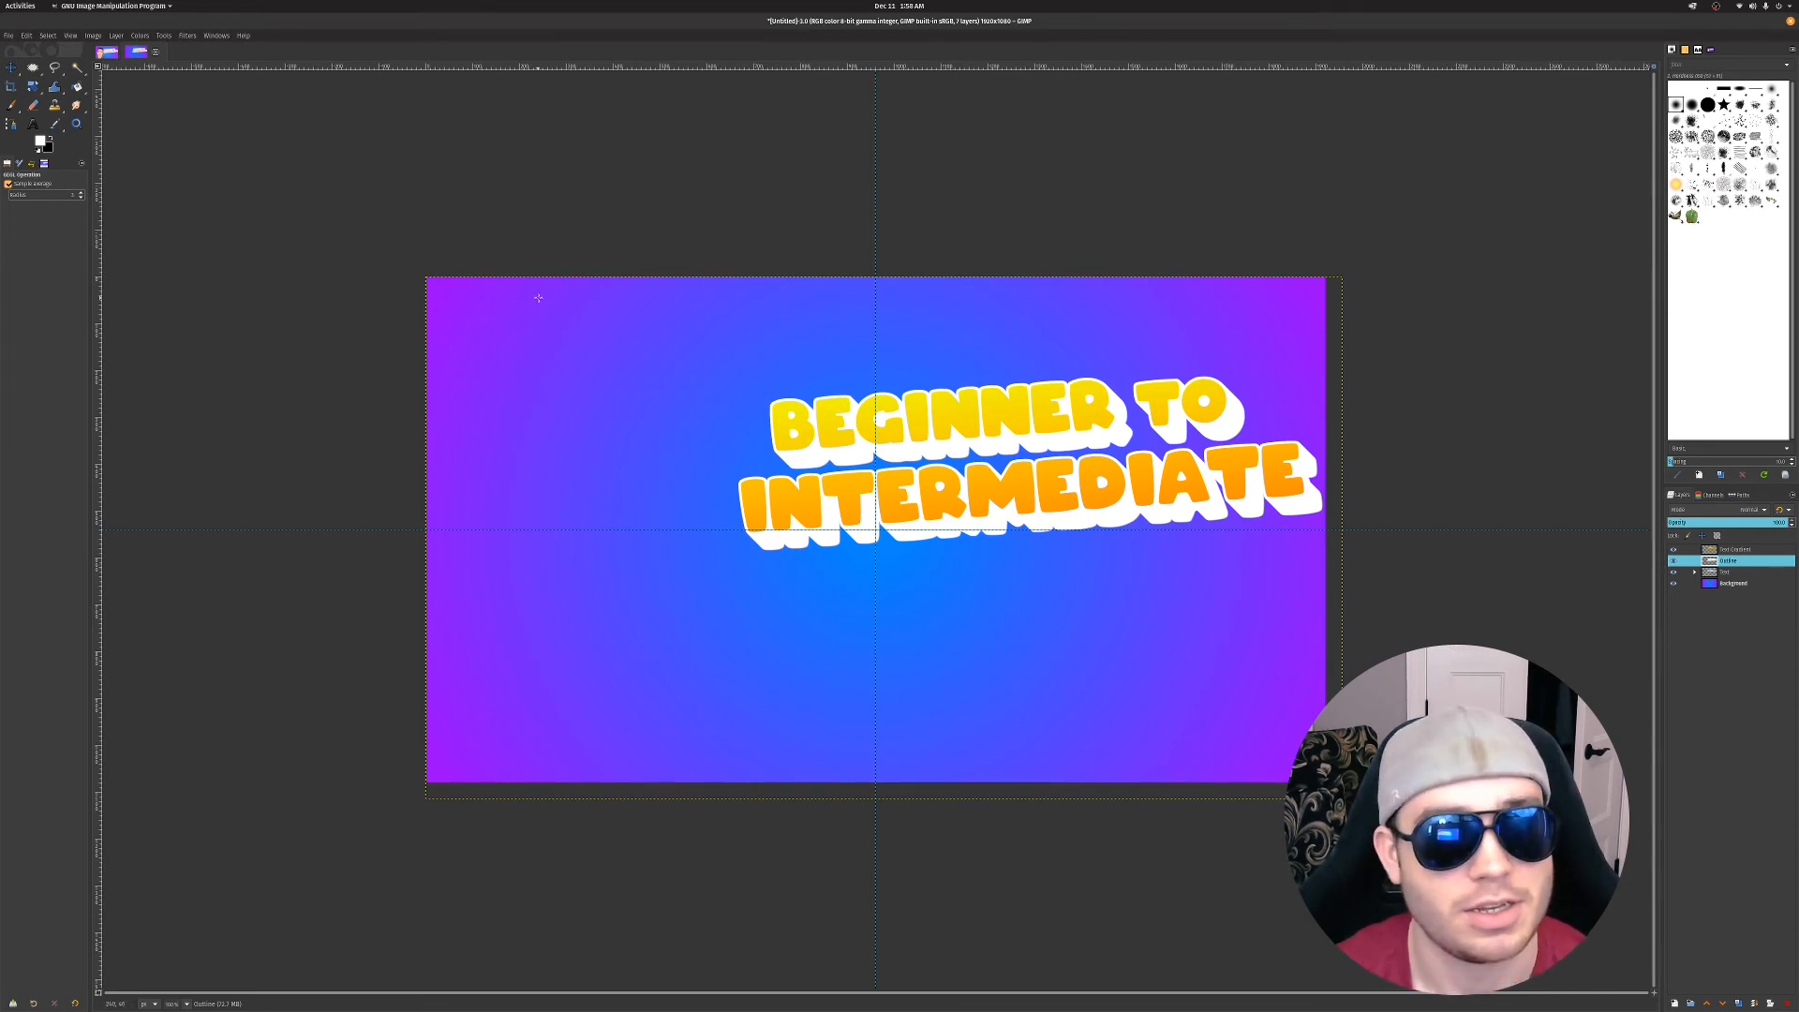
Import the cartoon portrait PNG with the transparent background from the Pictures folder as a new layer
{"action": "left_click", "coordinate": [8, 35]}
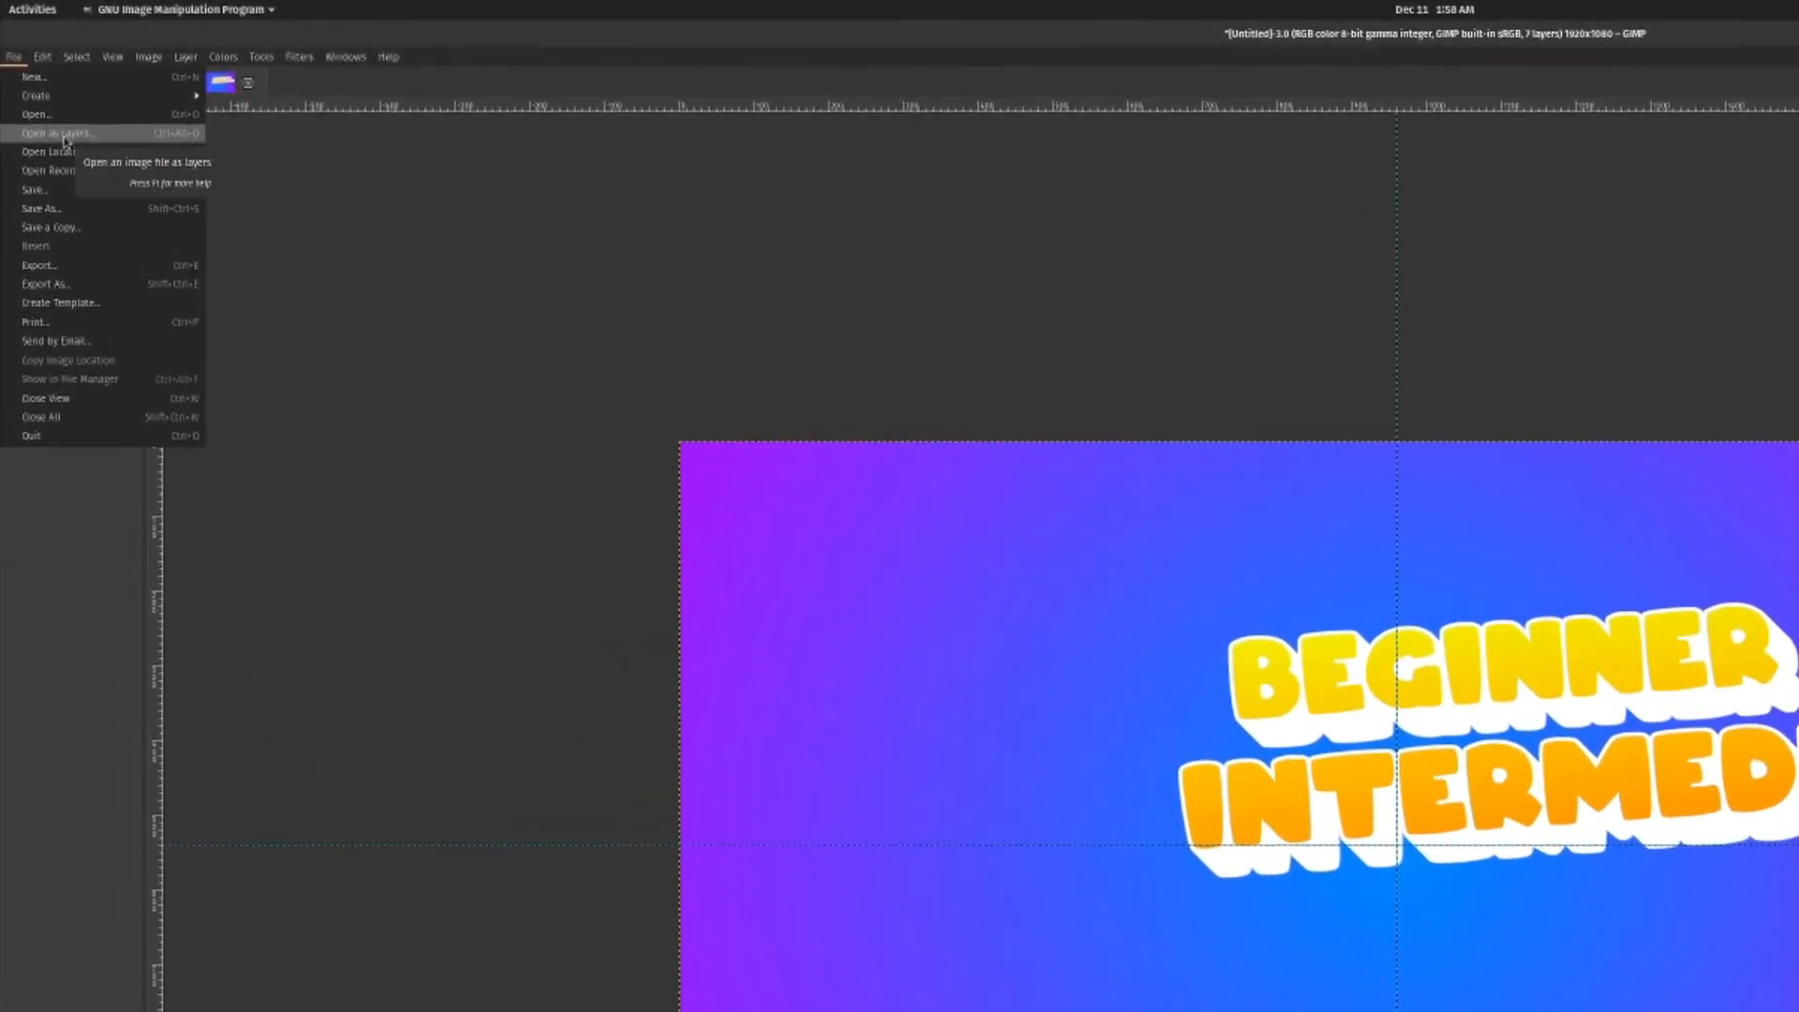
{"action": "left_click", "coordinate": [62, 135]}
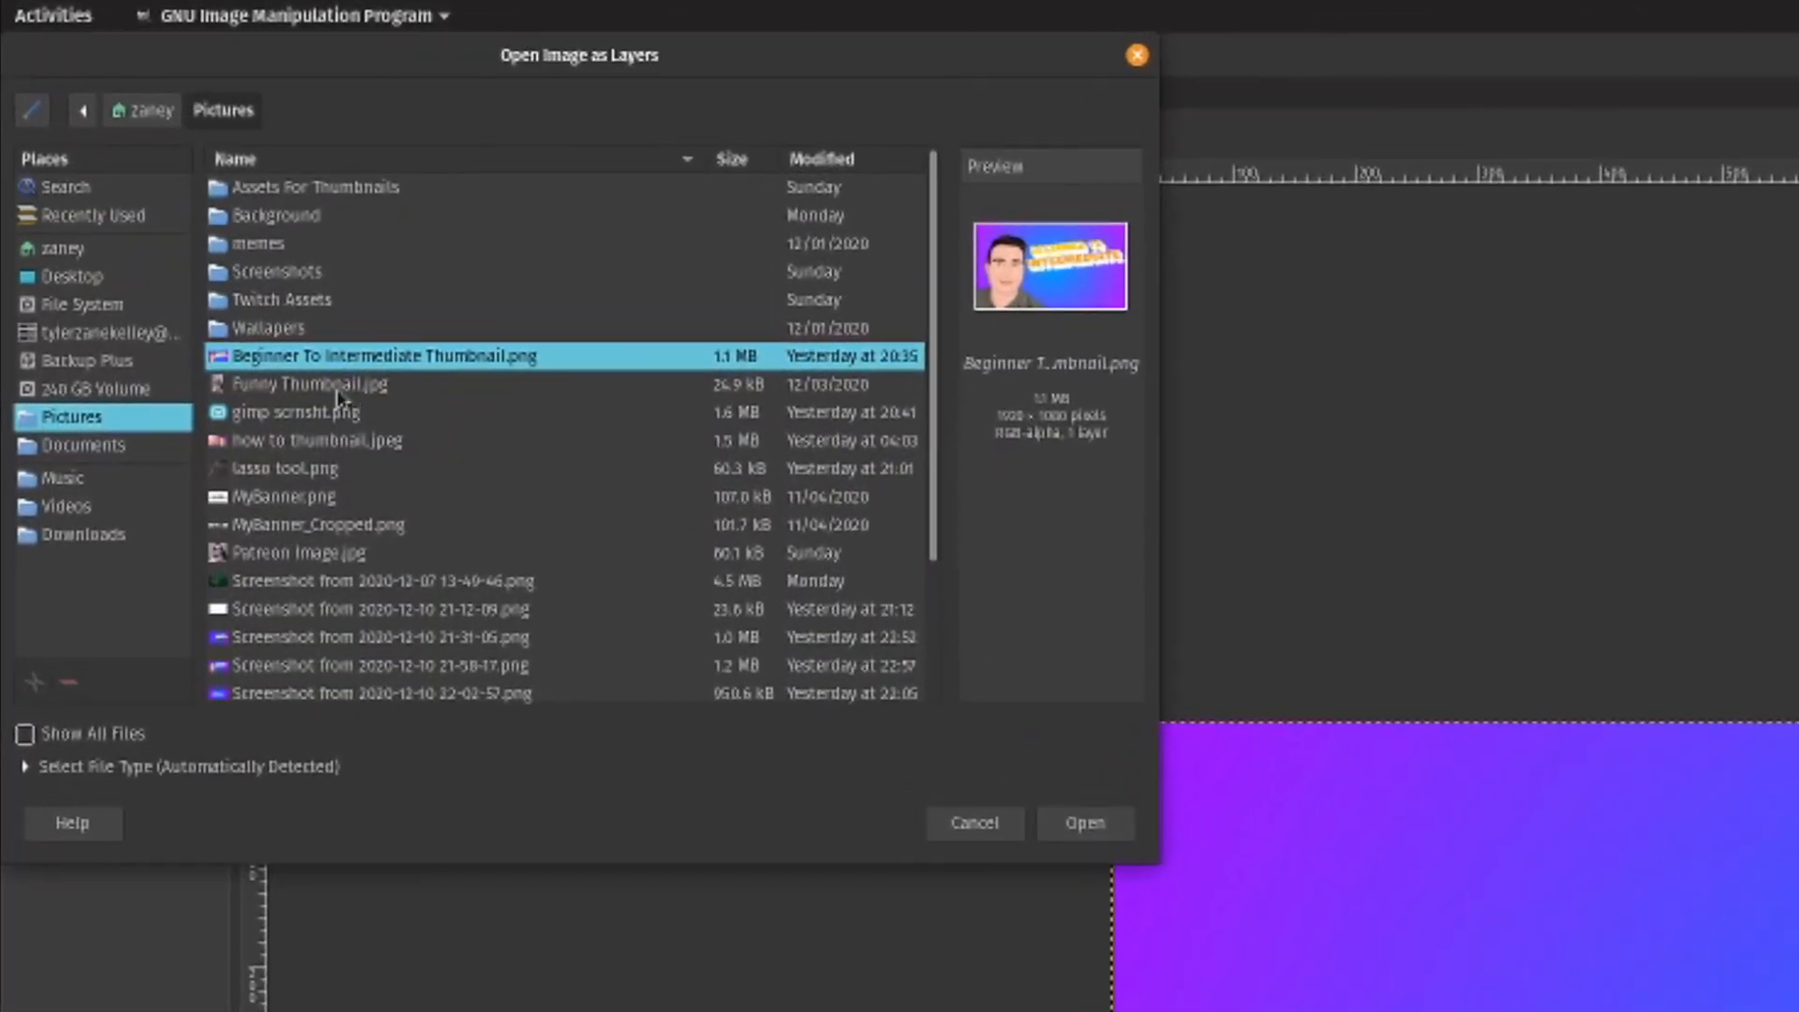
{"action": "scroll", "coordinate": [300, 515], "scroll_direction": "down", "scroll_amount": 3}
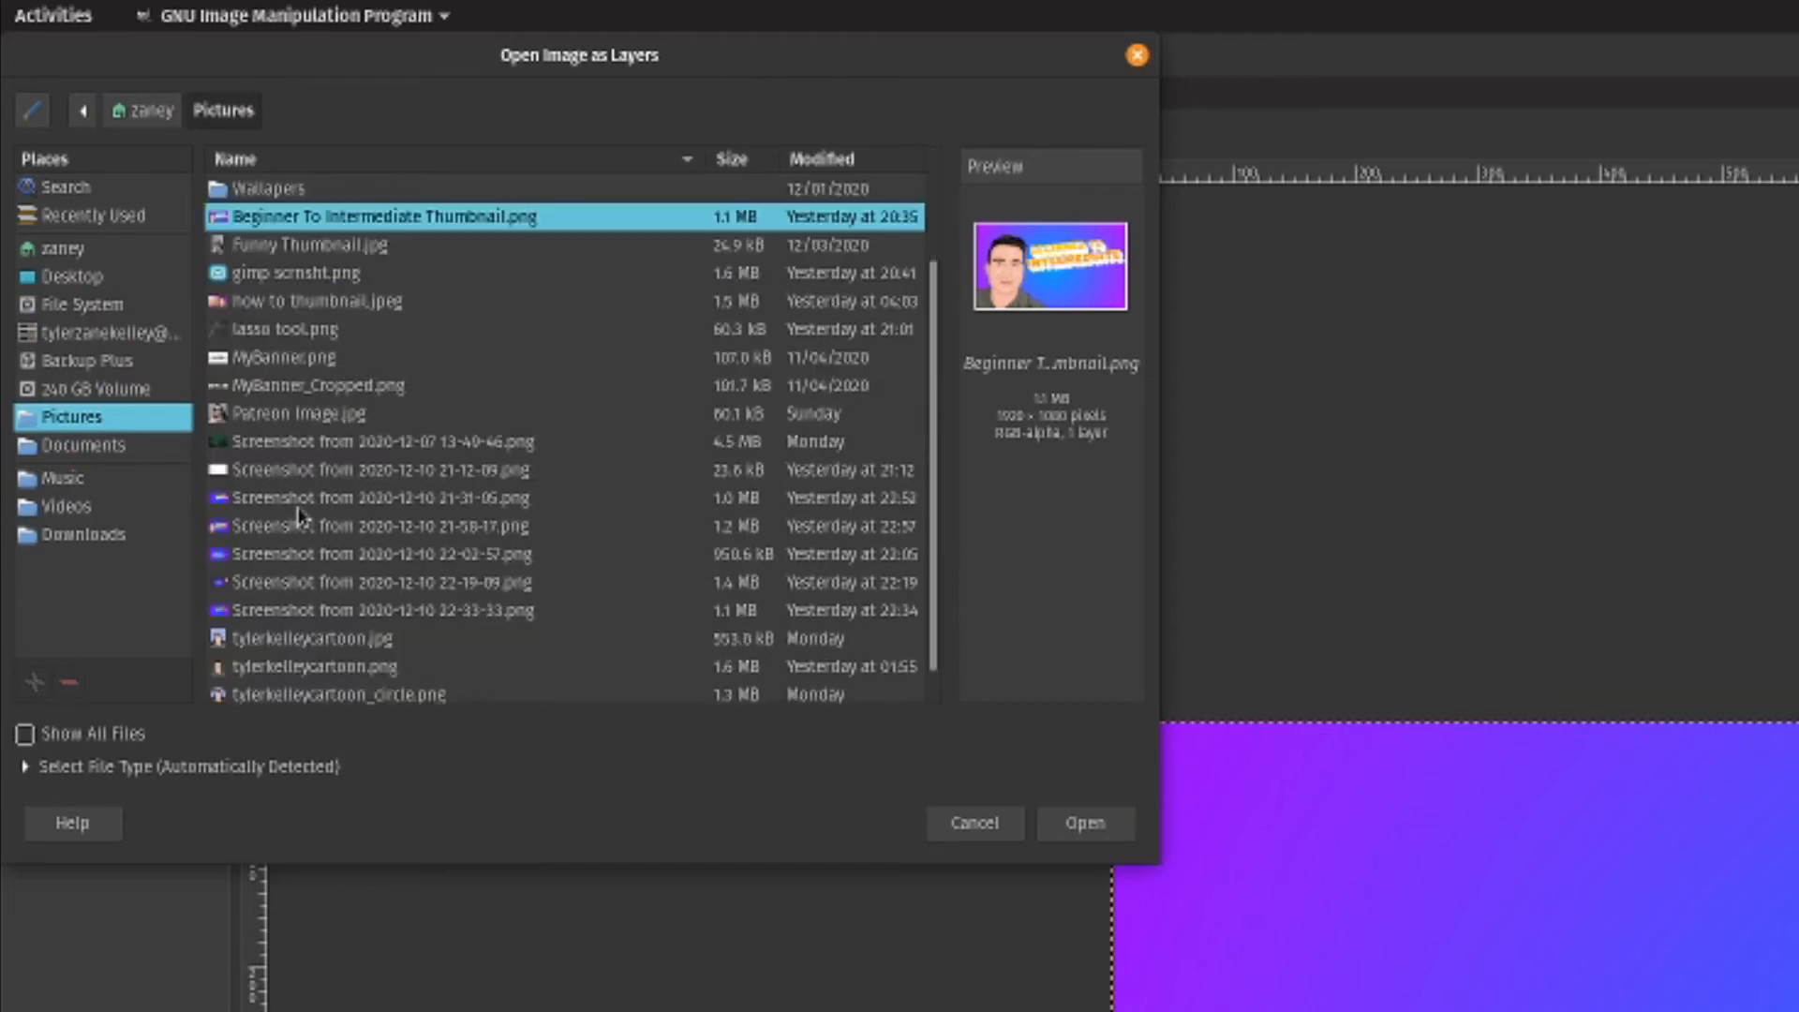
{"action": "scroll", "coordinate": [300, 516], "scroll_direction": "down", "scroll_amount": 1}
{"action": "left_click", "coordinate": [299, 634]}
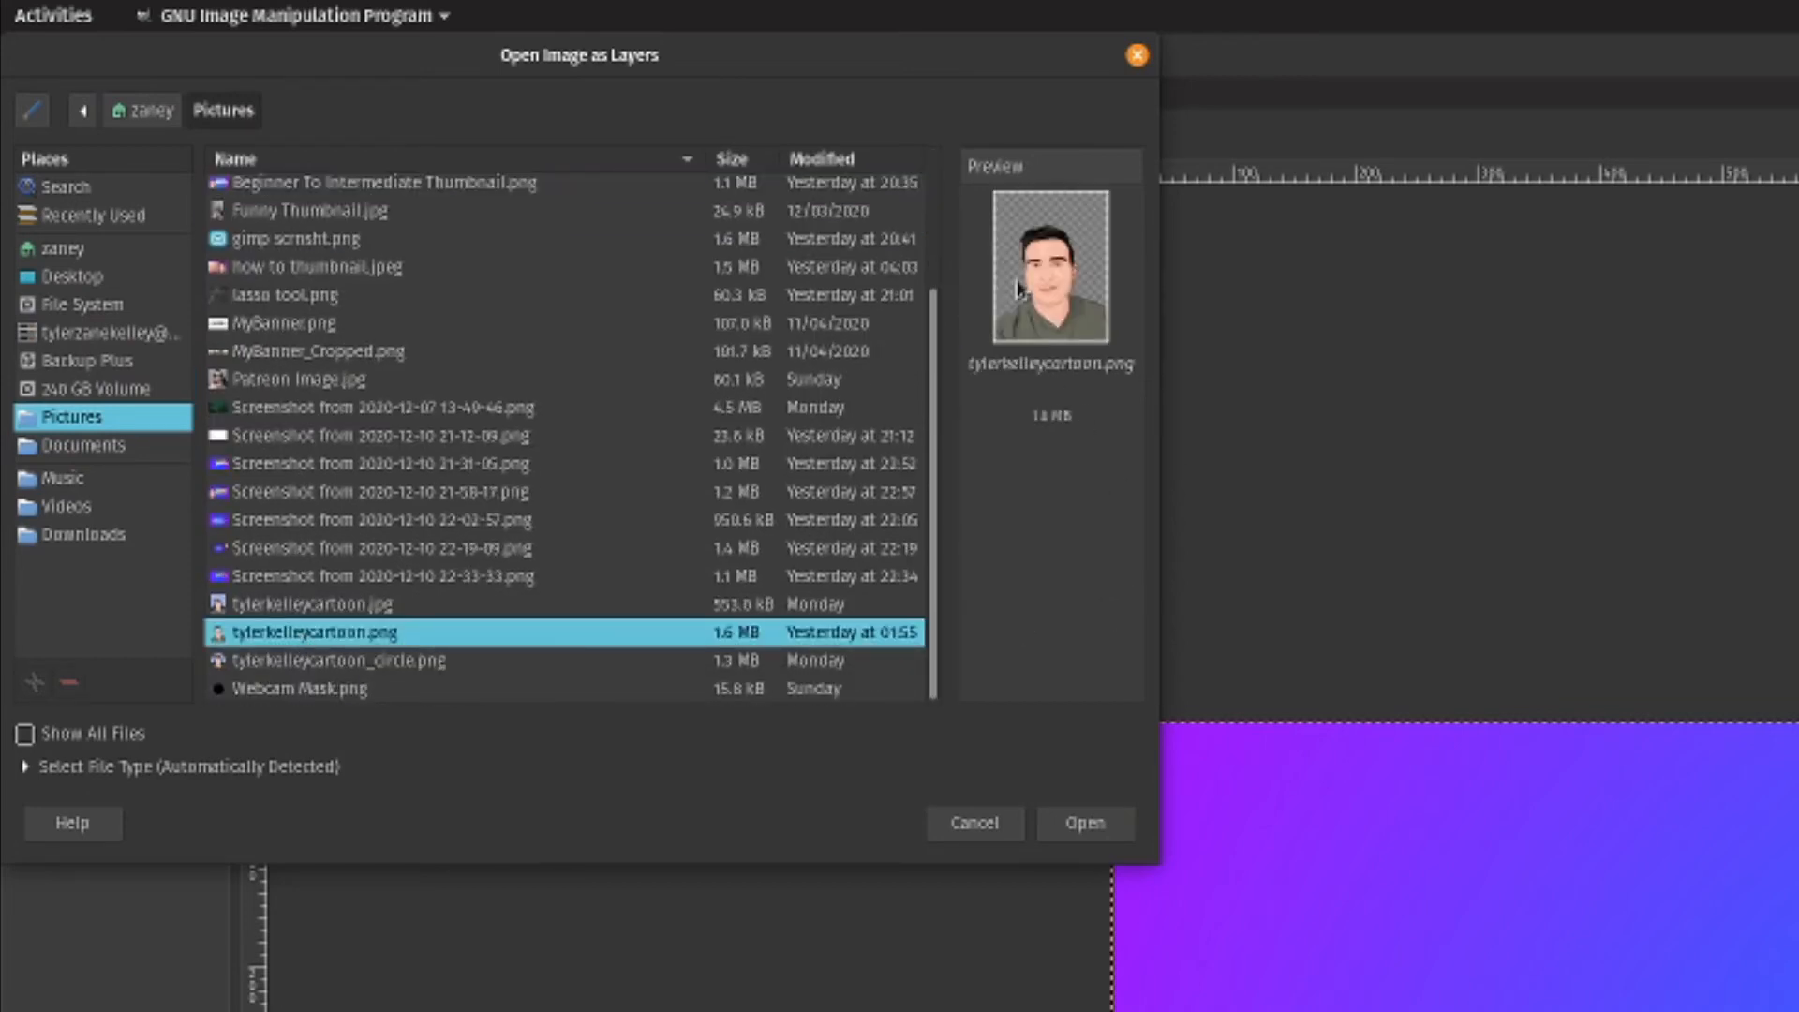
{"action": "left_click", "coordinate": [1087, 824]}
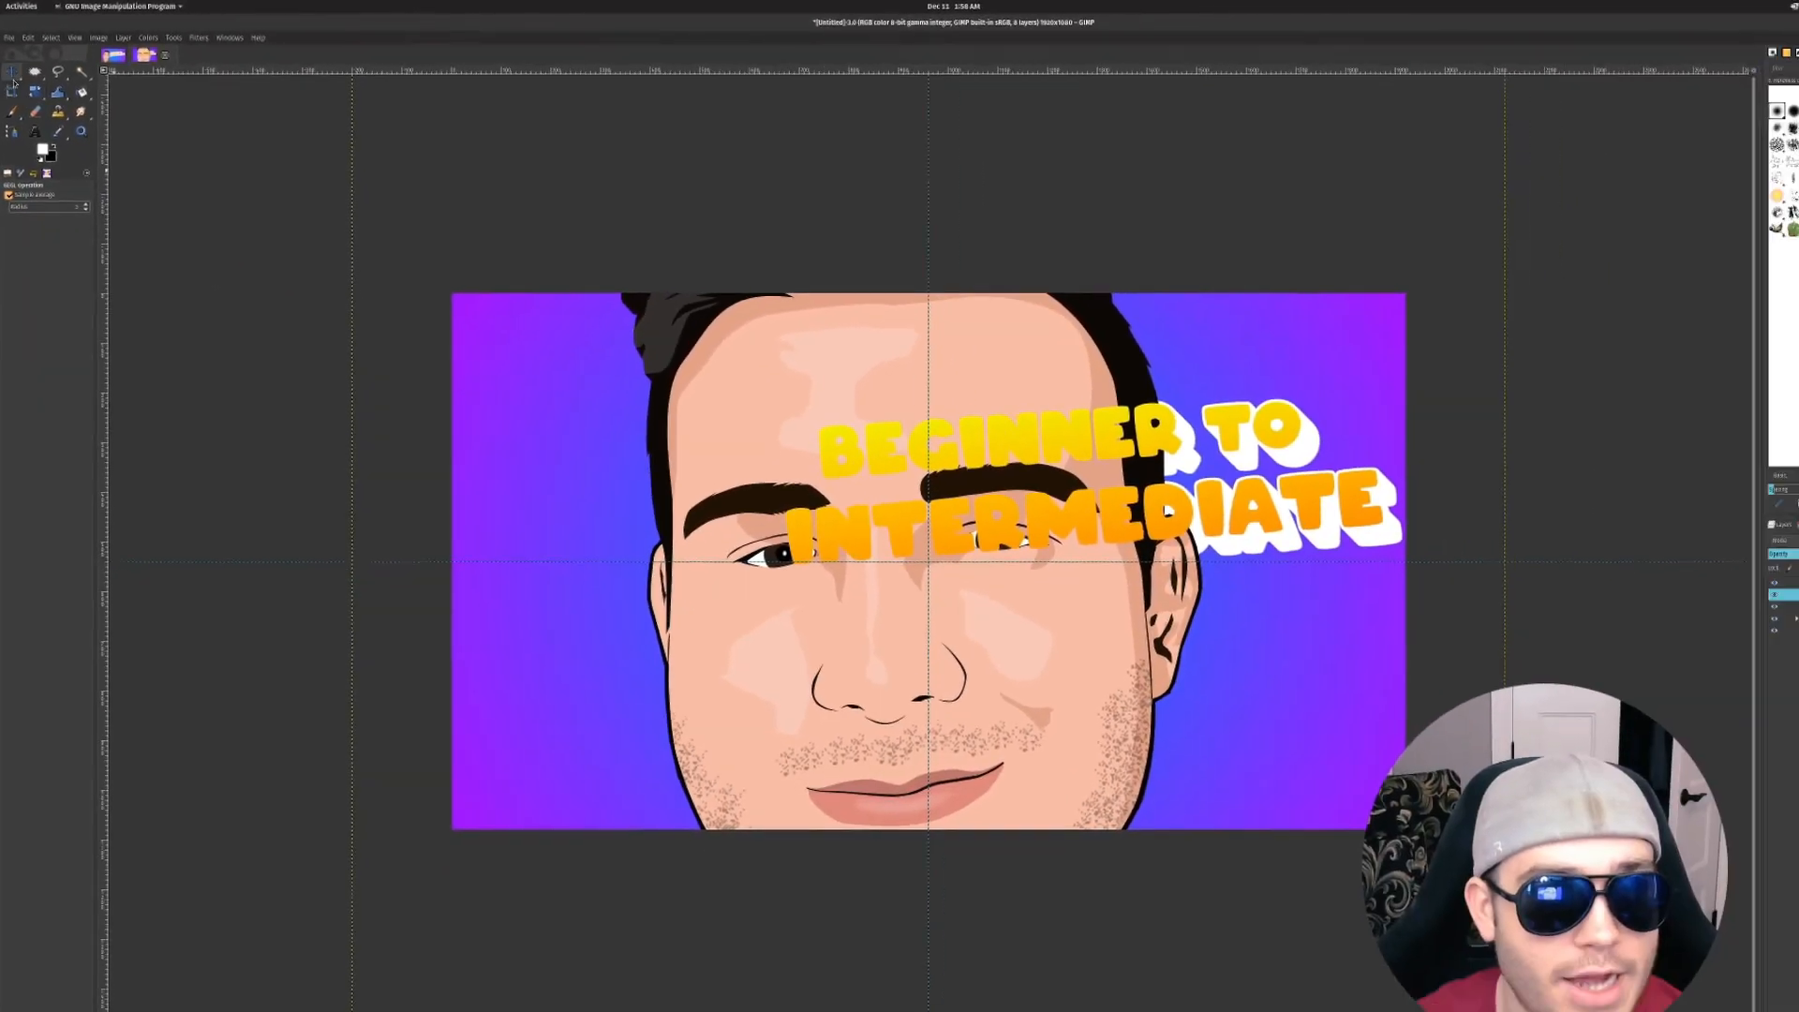
Scale the cartoon portrait layer down proportionally to a little under half its original size
{"action": "left_click", "coordinate": [33, 93]}
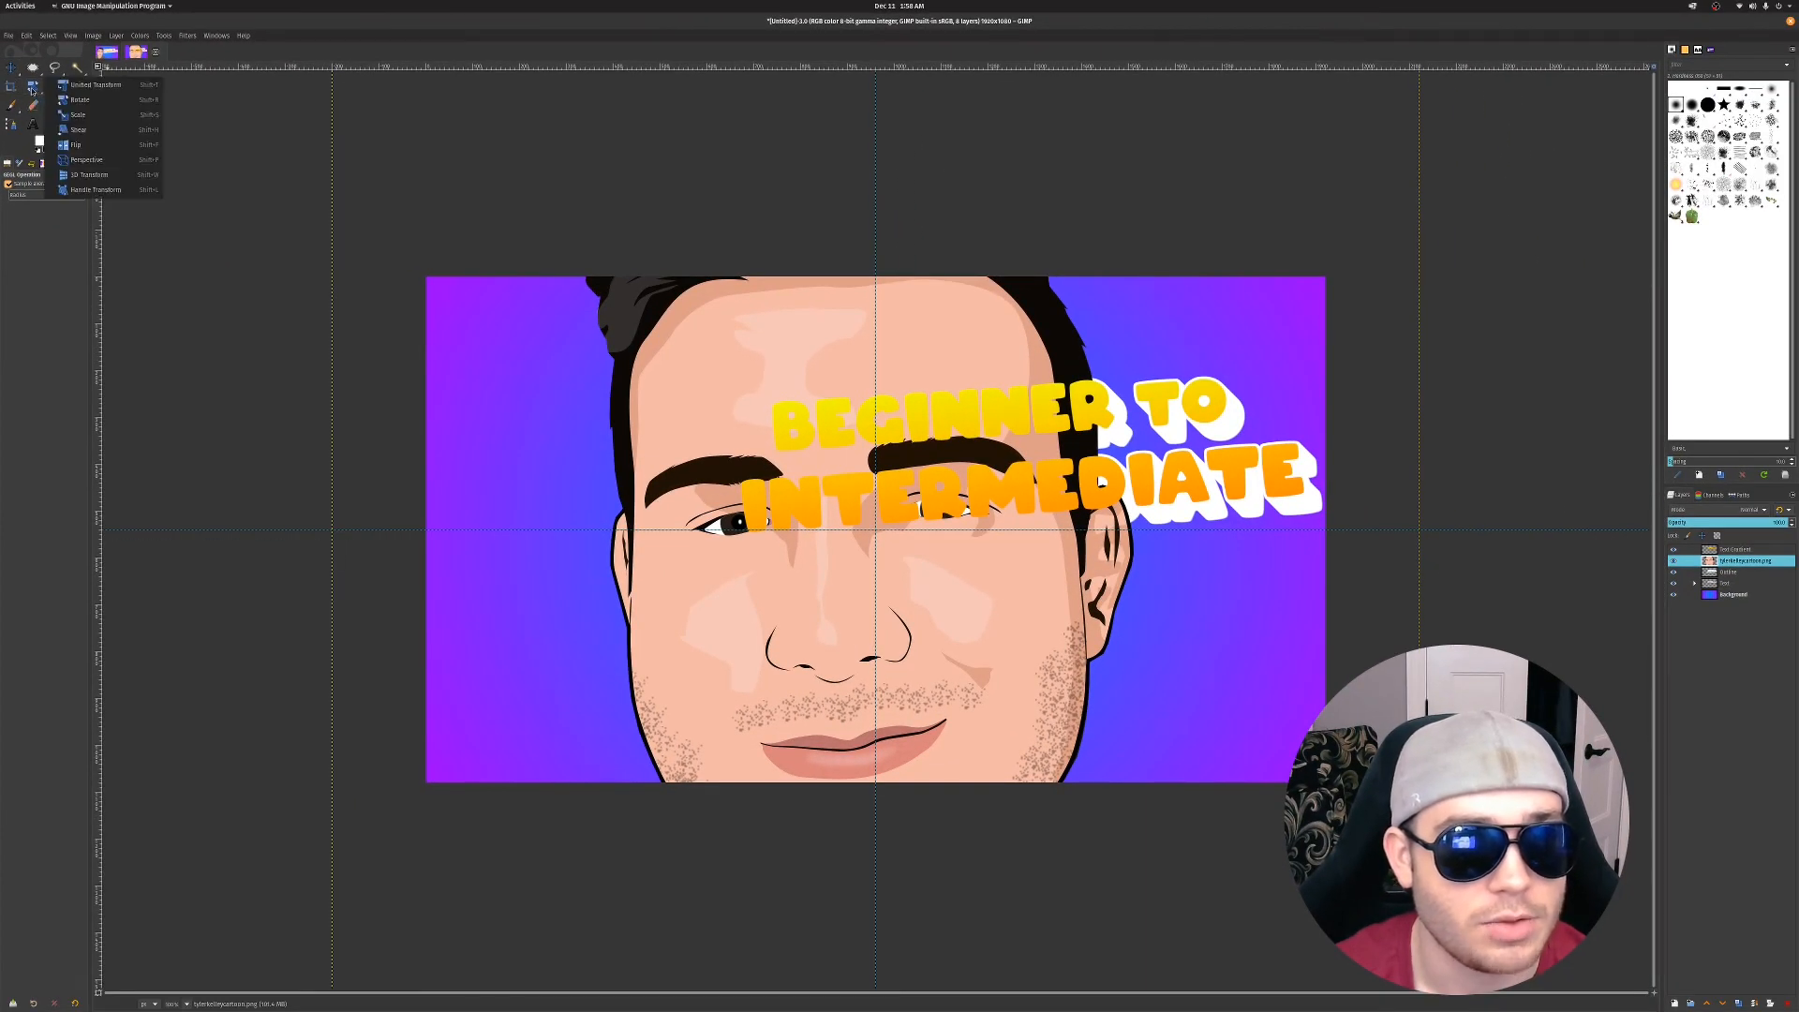
{"action": "left_click", "coordinate": [77, 115]}
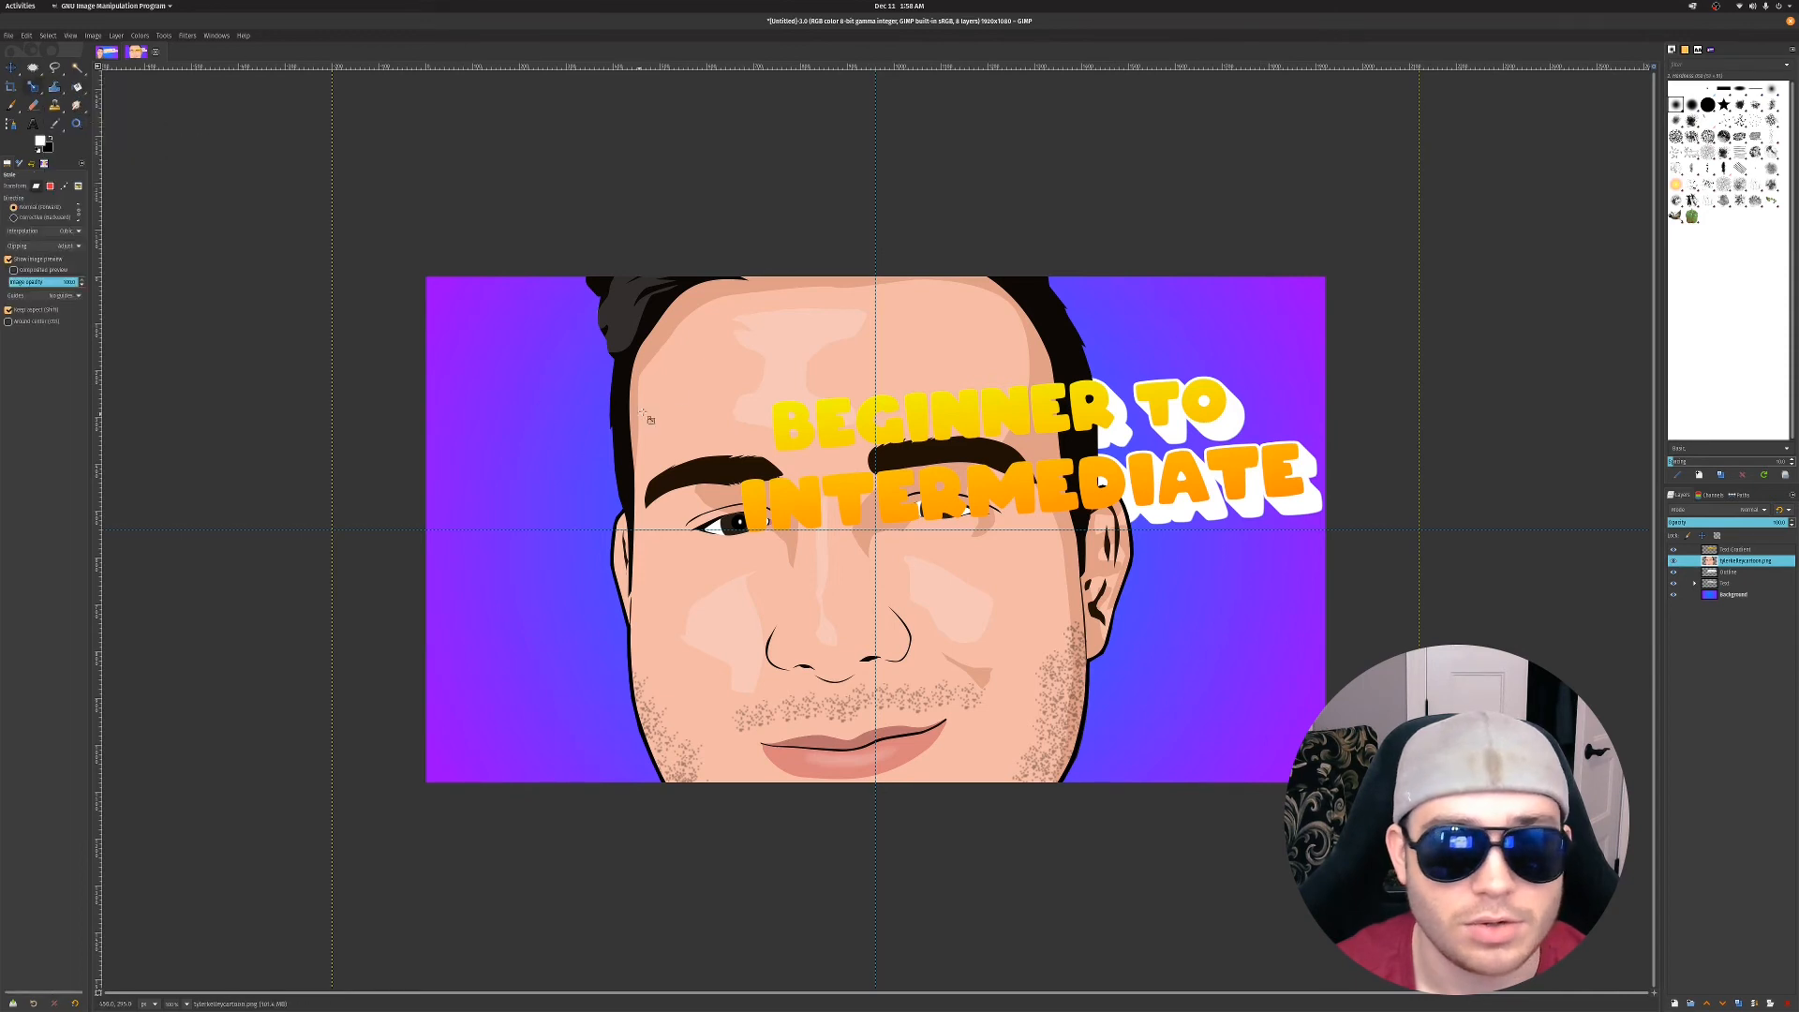
{"action": "left_click", "coordinate": [698, 375]}
{"action": "left_click_drag", "start_coordinate": [438, 125], "coordinate": [1120, 870]}
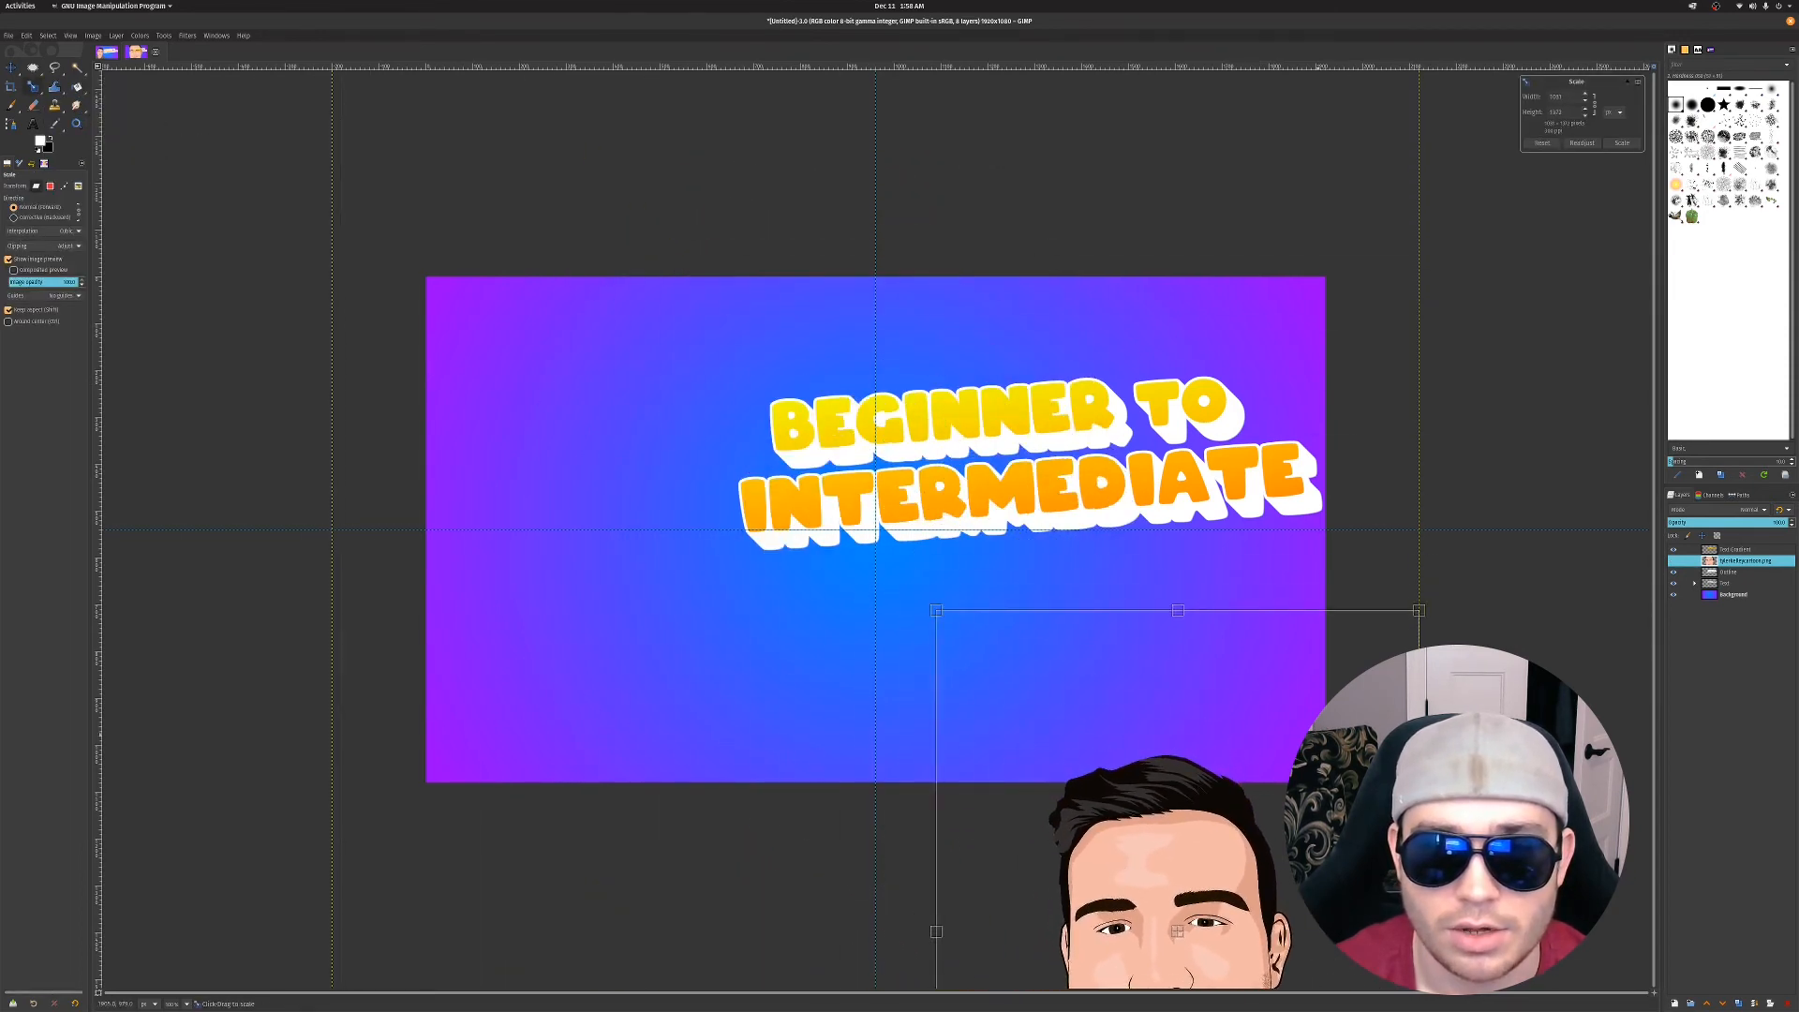
{"action": "key", "text": "Return"}
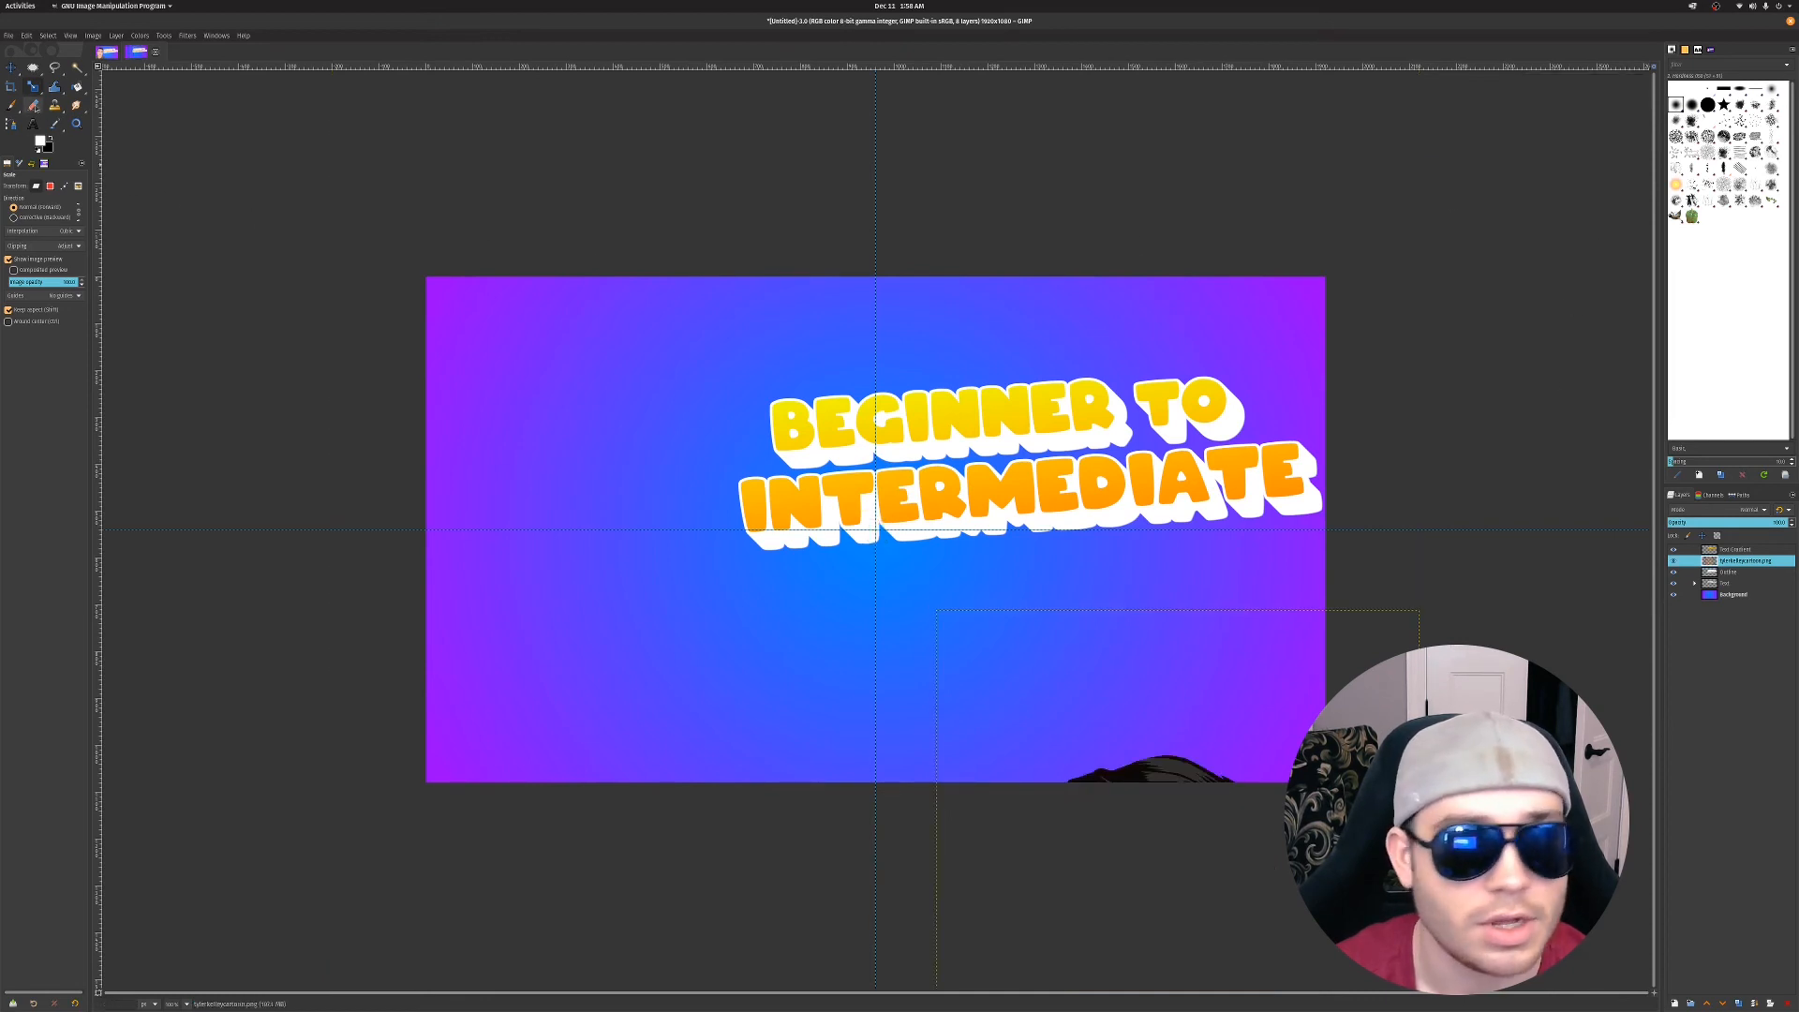
Place the portrait on the left side of the canvas, flipped horizontally, with its shoulders running off the lower edge
{"action": "key", "text": "m"}
{"action": "left_click_drag", "start_coordinate": [1155, 761], "coordinate": [582, 355]}
{"action": "left_click_drag", "start_coordinate": [33, 86], "coordinate": [85, 147]}
{"action": "left_click", "coordinate": [544, 474]}
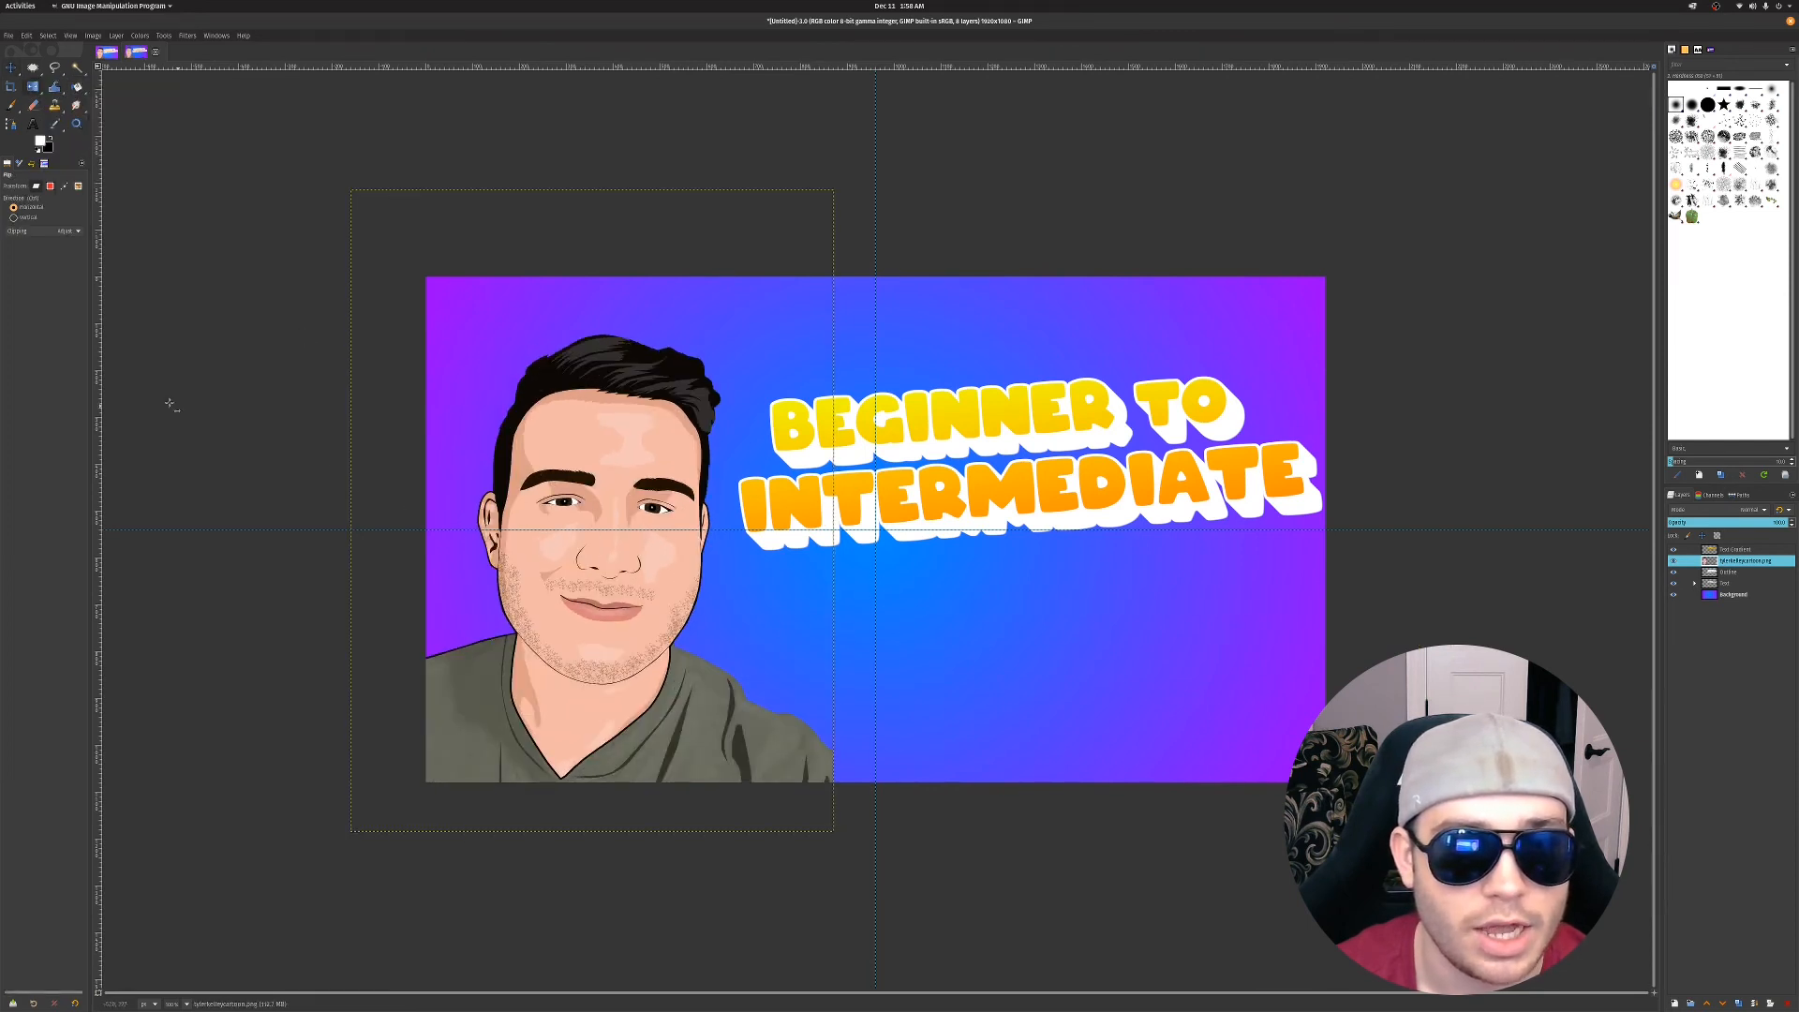
{"action": "left_click", "coordinate": [11, 67]}
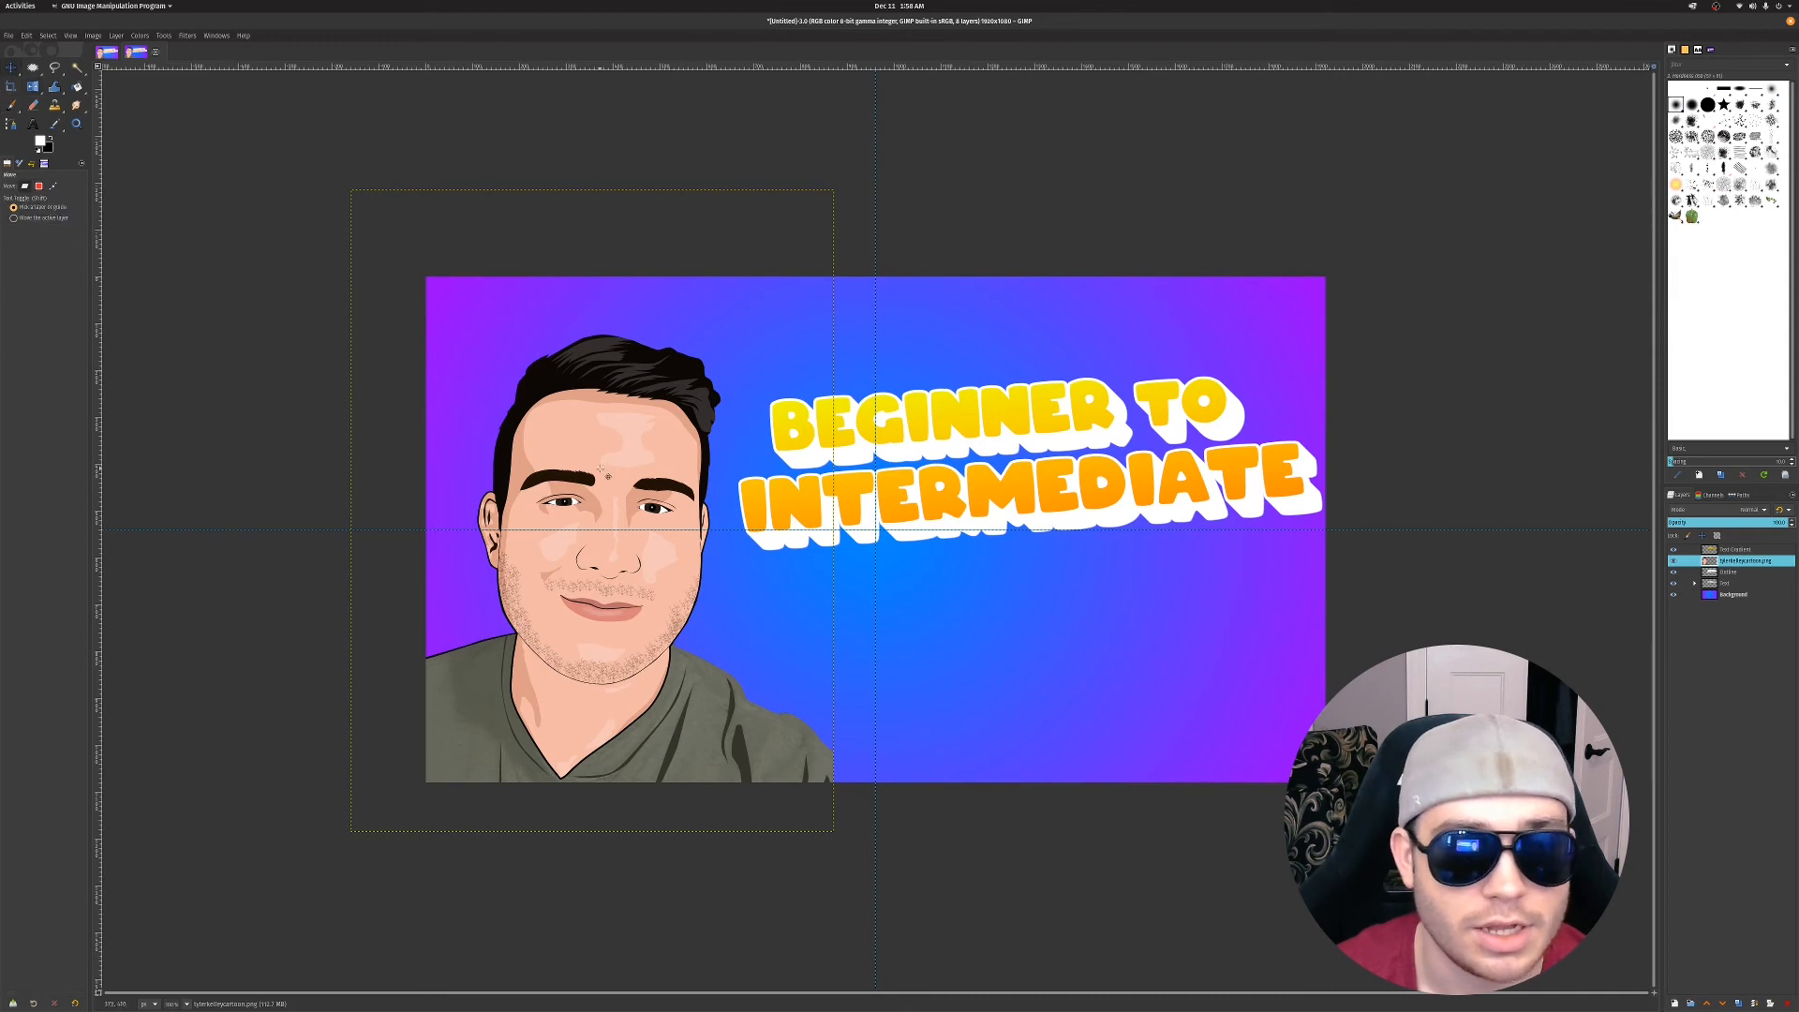
{"action": "mouse_move", "coordinate": [604, 476]}
{"action": "left_mouse_down"}
{"action": "mouse_move", "coordinate": [606, 520]}
{"action": "mouse_move", "coordinate": [618, 499]}
{"action": "left_mouse_up"}
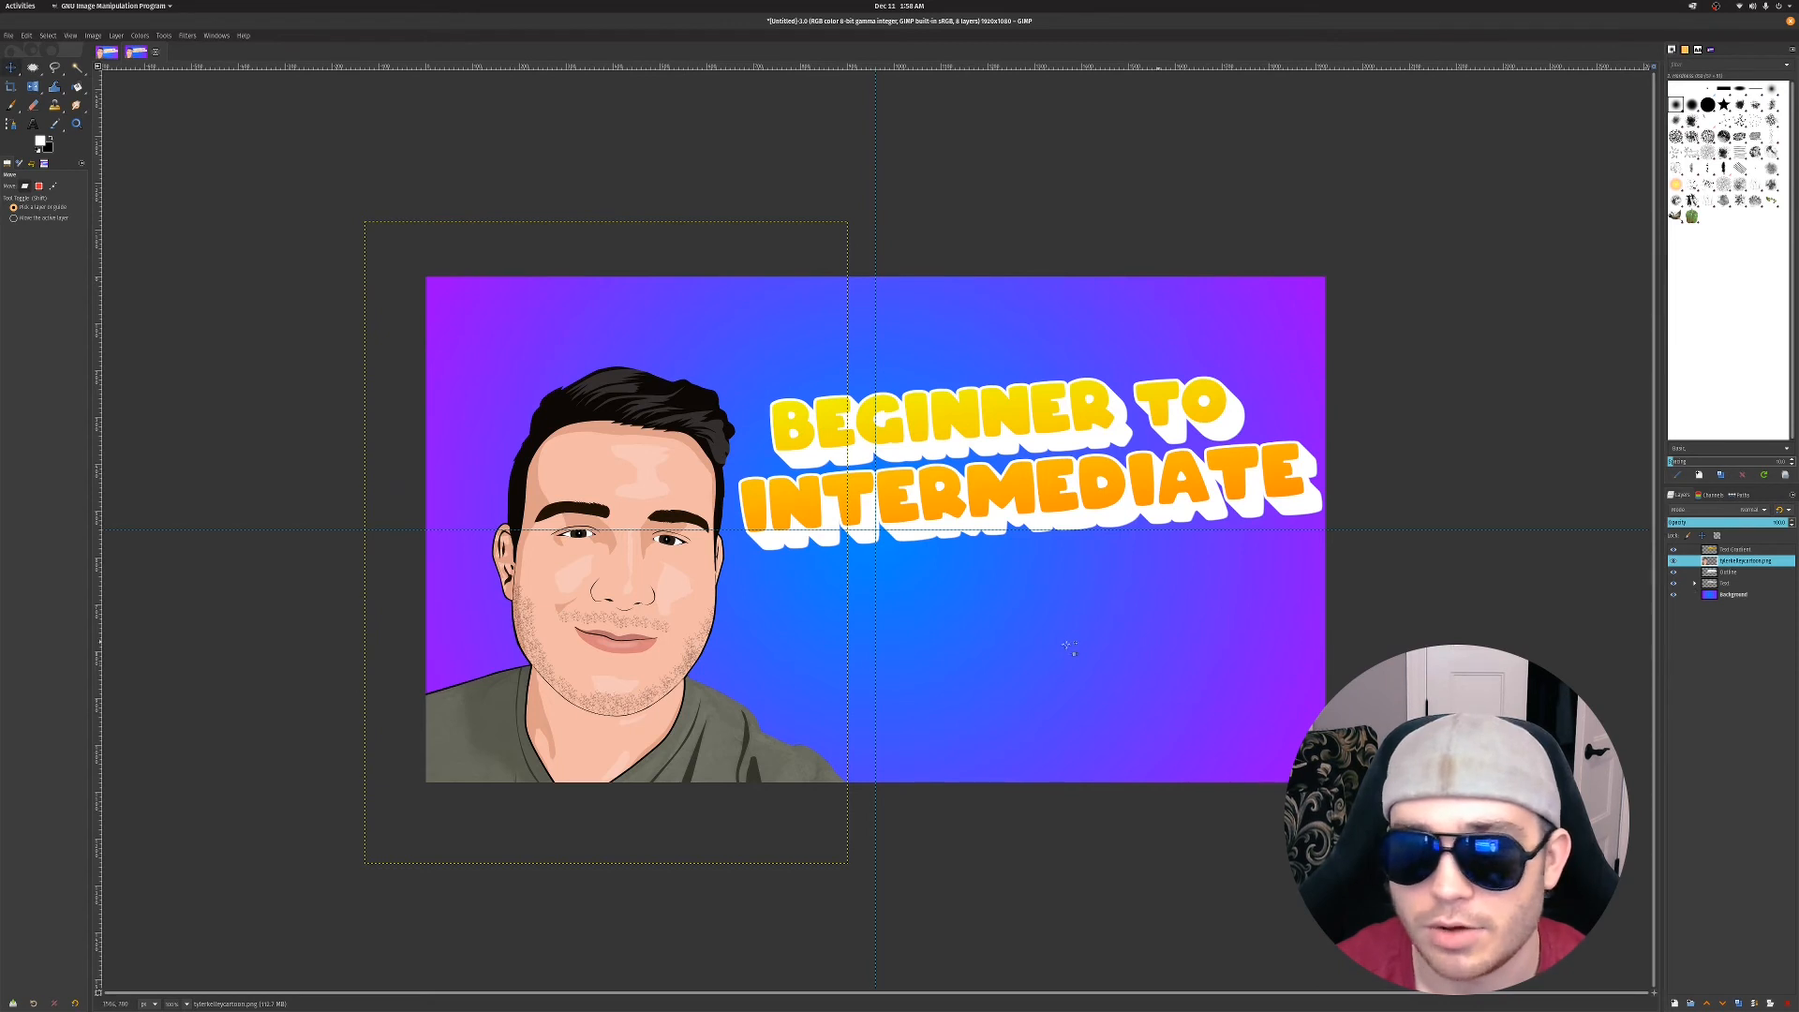
{"action": "right_click", "coordinate": [1740, 566]}
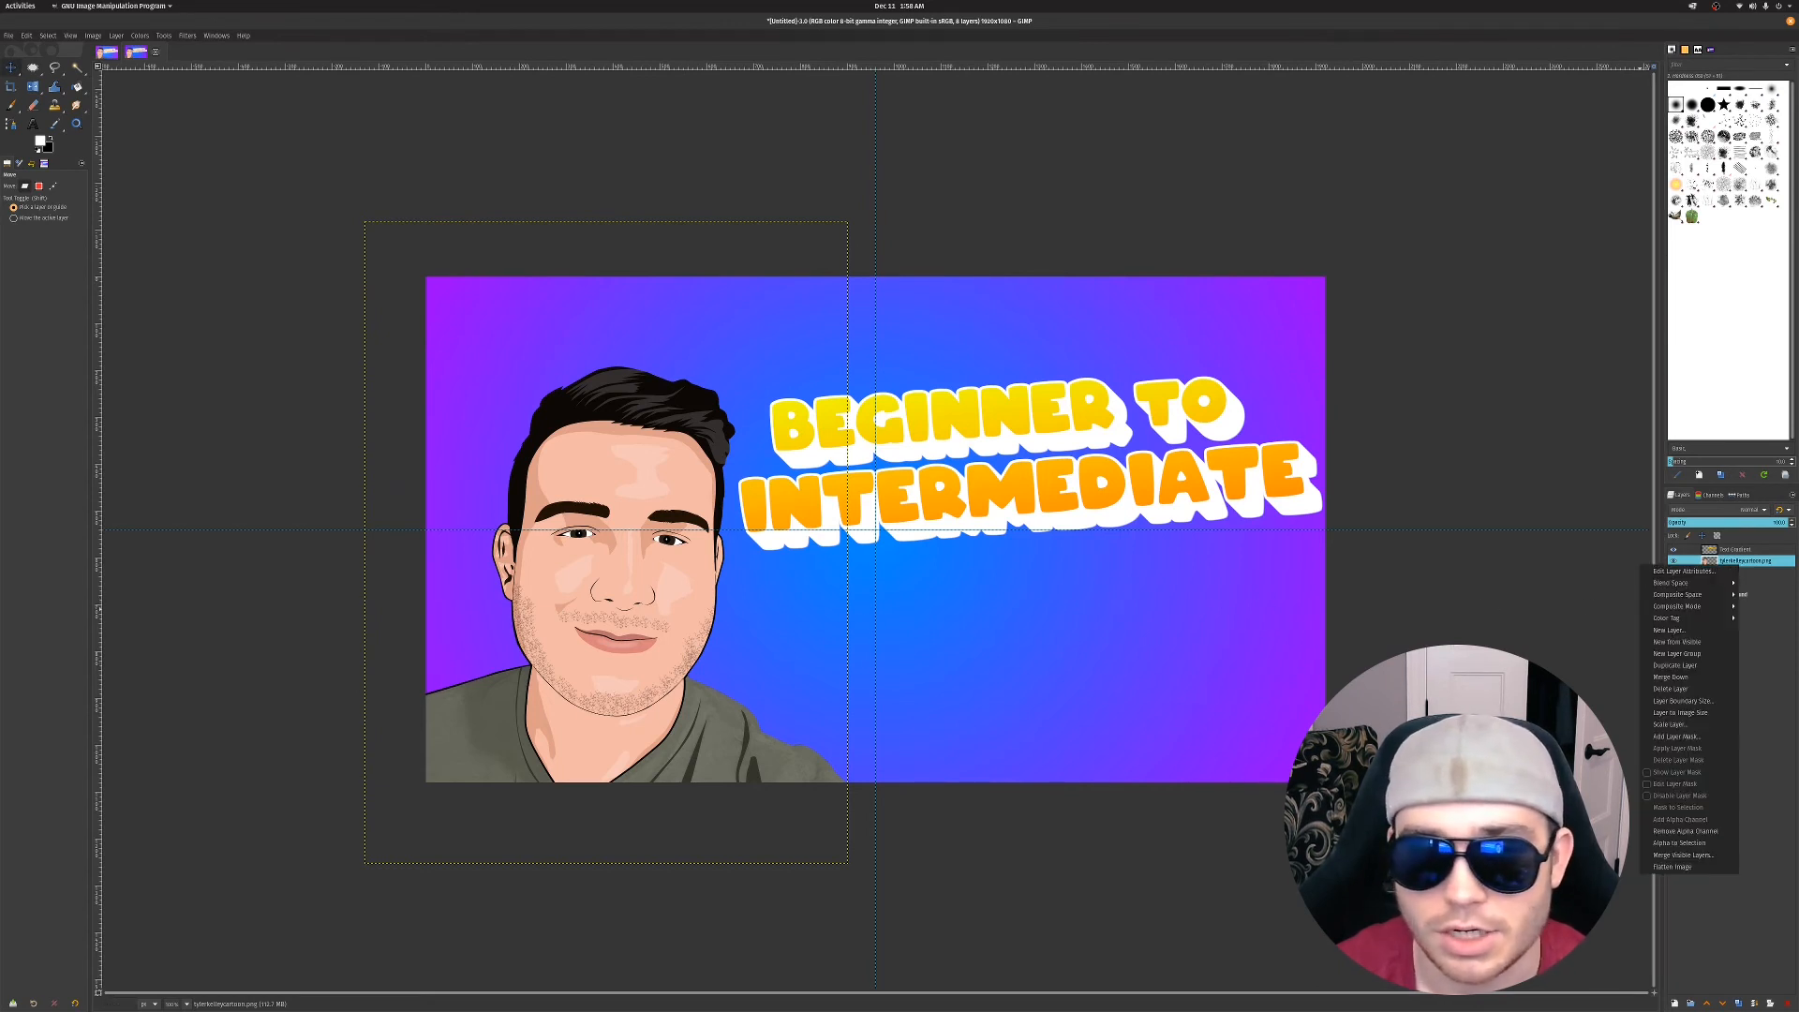
{"action": "key", "text": "Escape"}
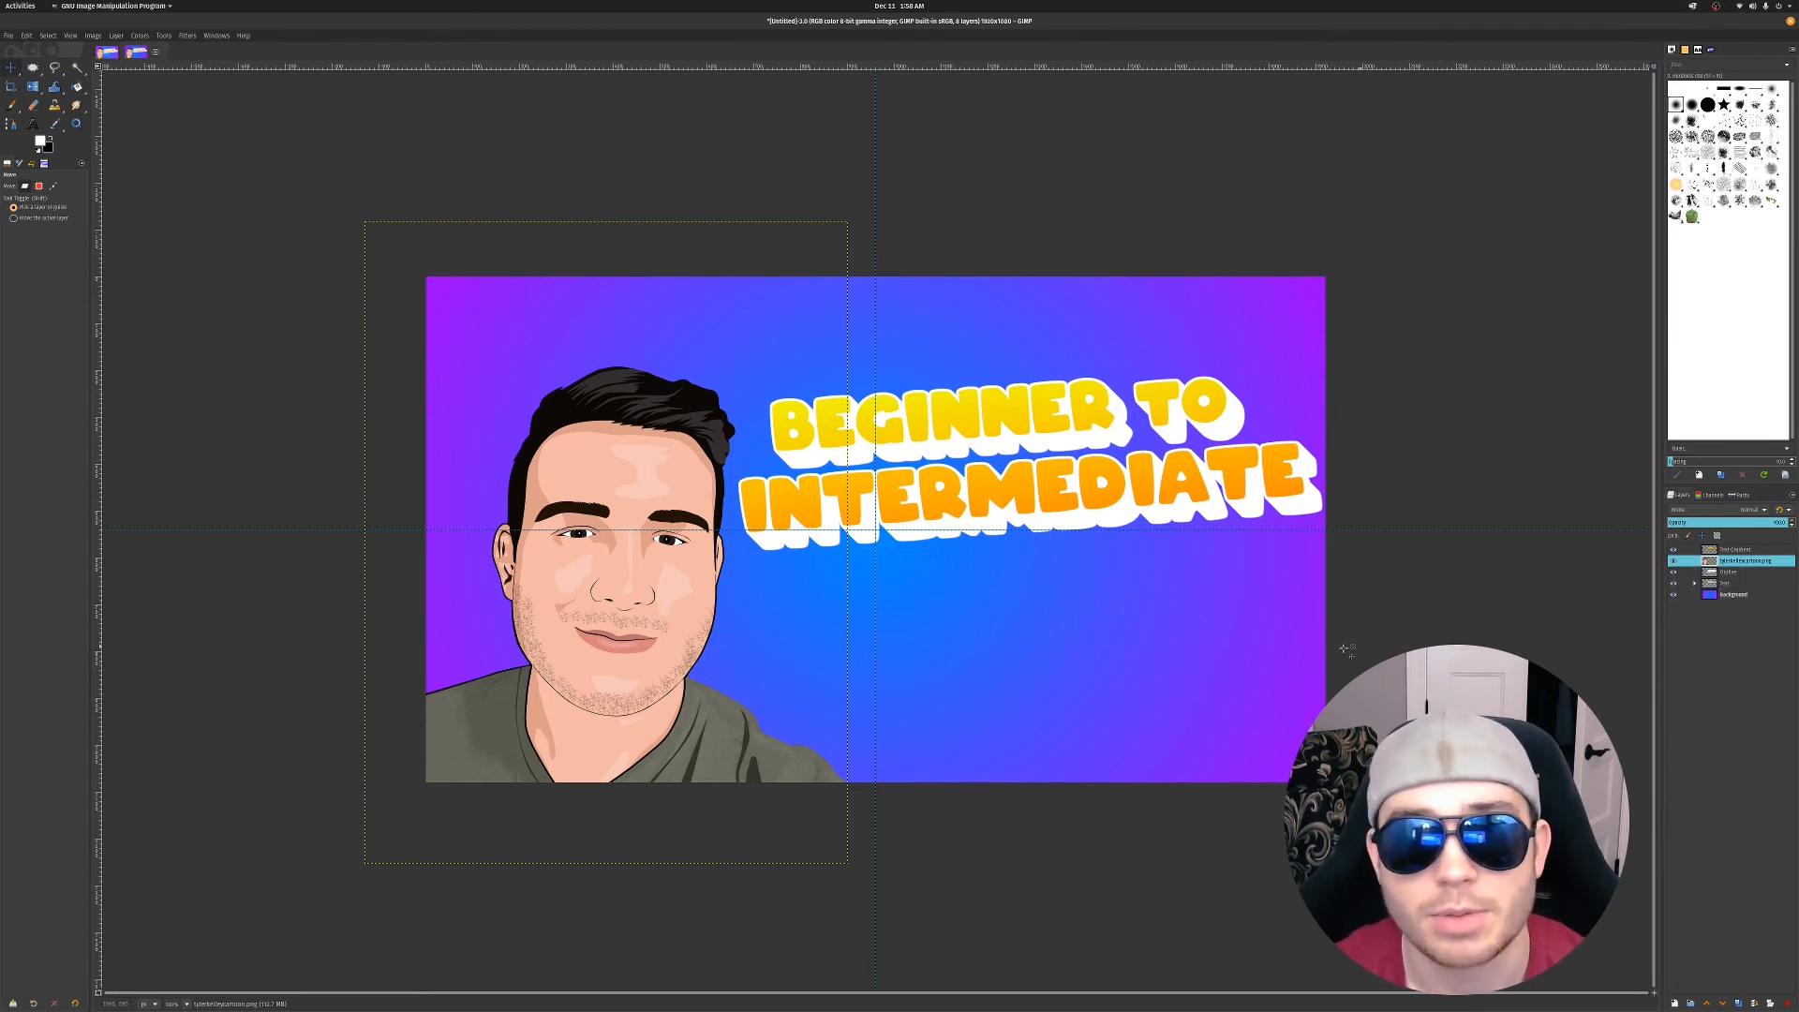
{"action": "scroll", "coordinate": [696, 726], "scroll_direction": "up", "scroll_amount": 3}
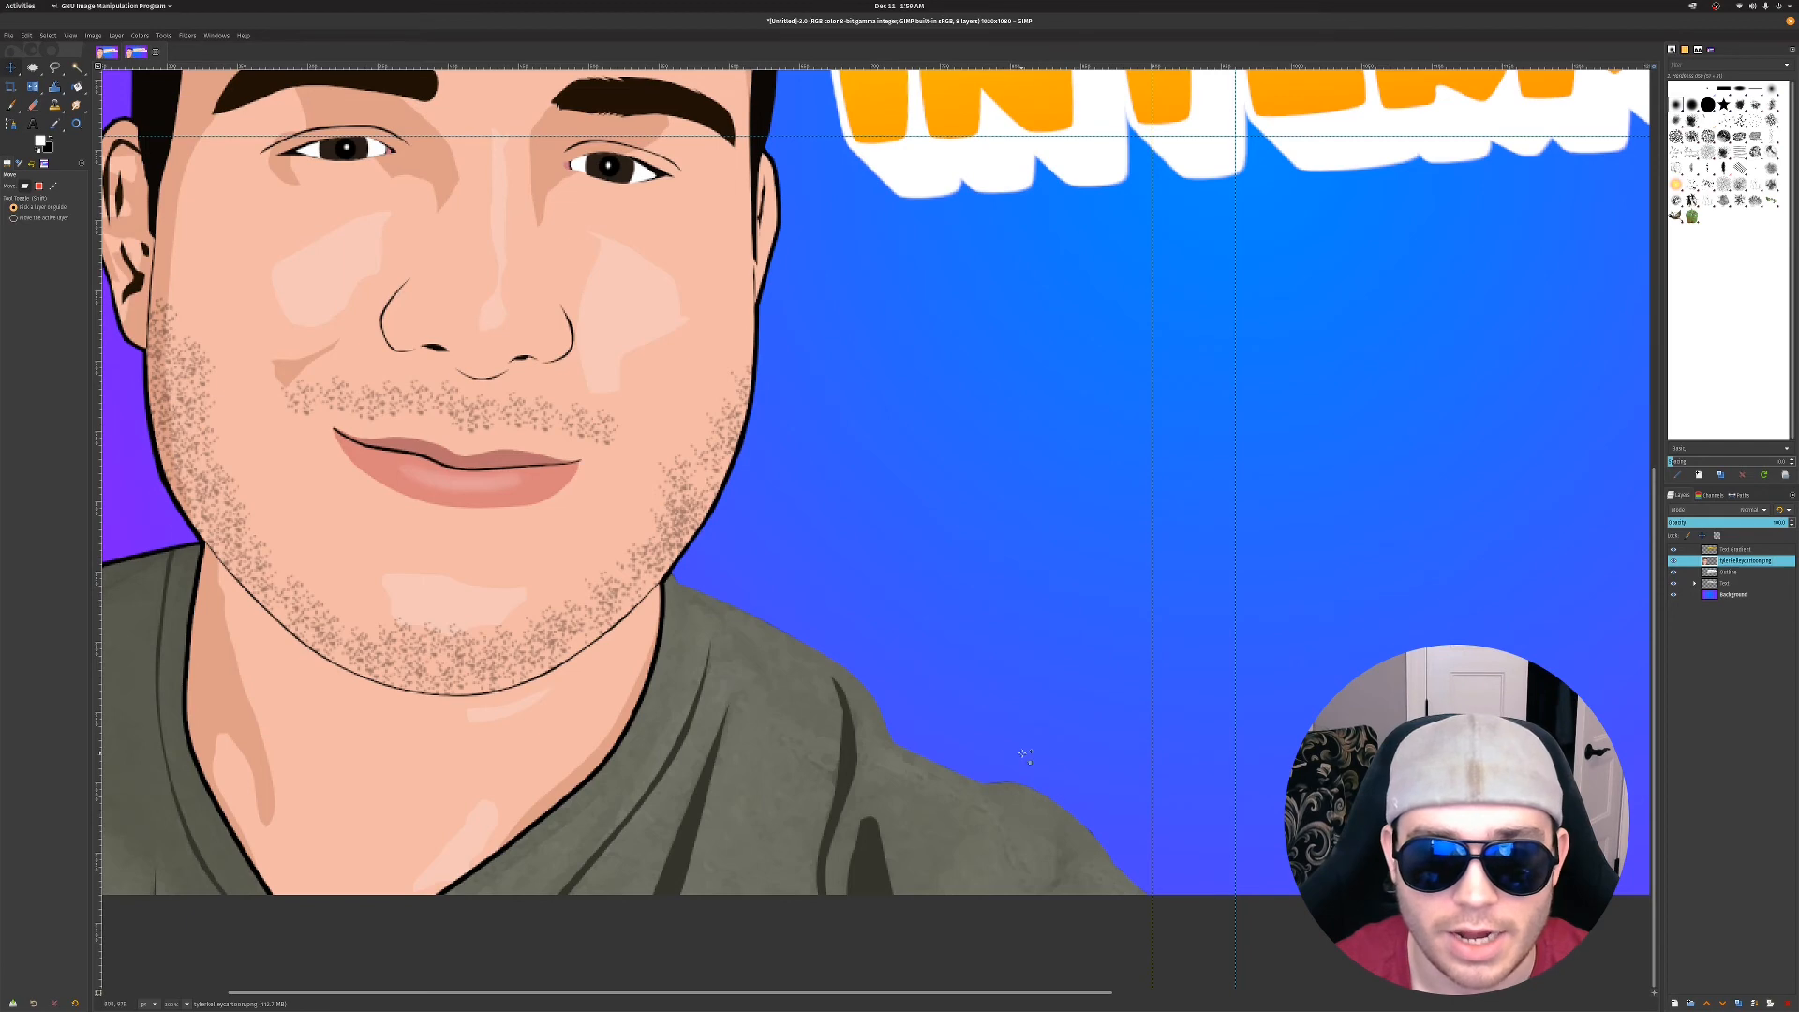
{"action": "scroll", "coordinate": [1025, 755], "scroll_direction": "down", "scroll_amount": 1}
{"action": "scroll", "coordinate": [1025, 755], "scroll_direction": "down", "scroll_amount": 1}
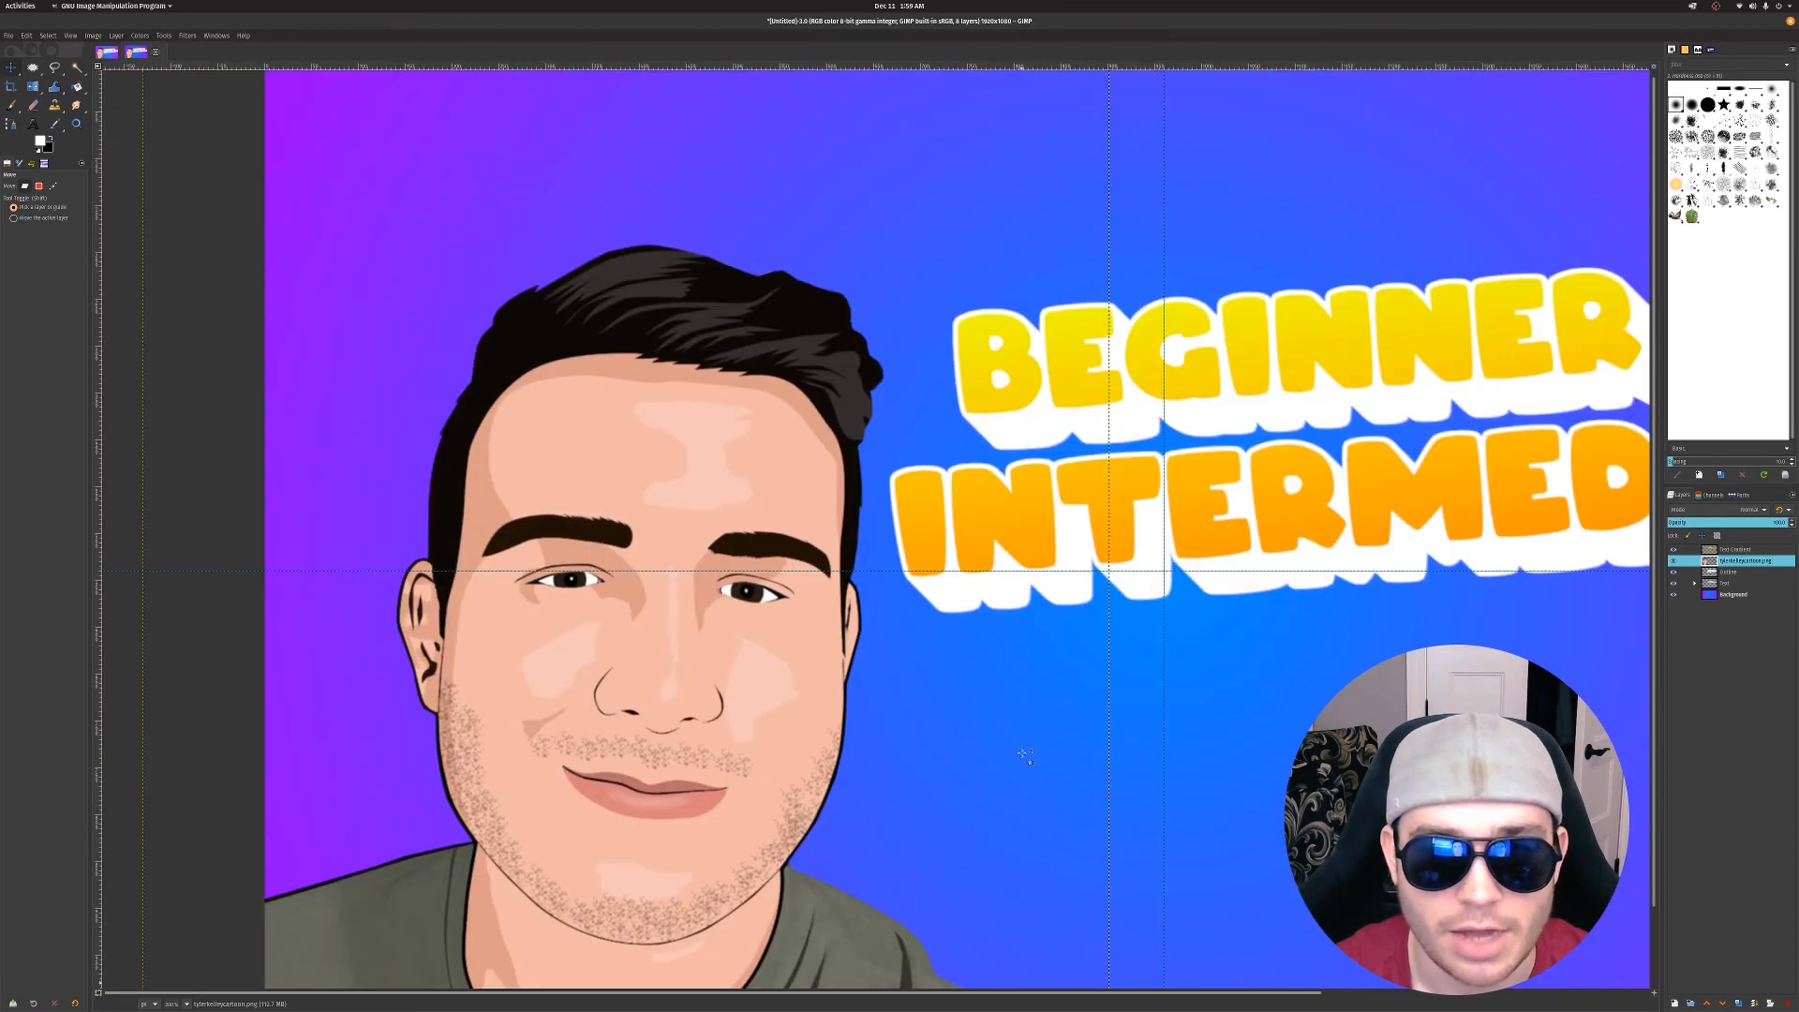
{"action": "scroll", "coordinate": [1022, 753], "scroll_direction": "down", "scroll_amount": 1}
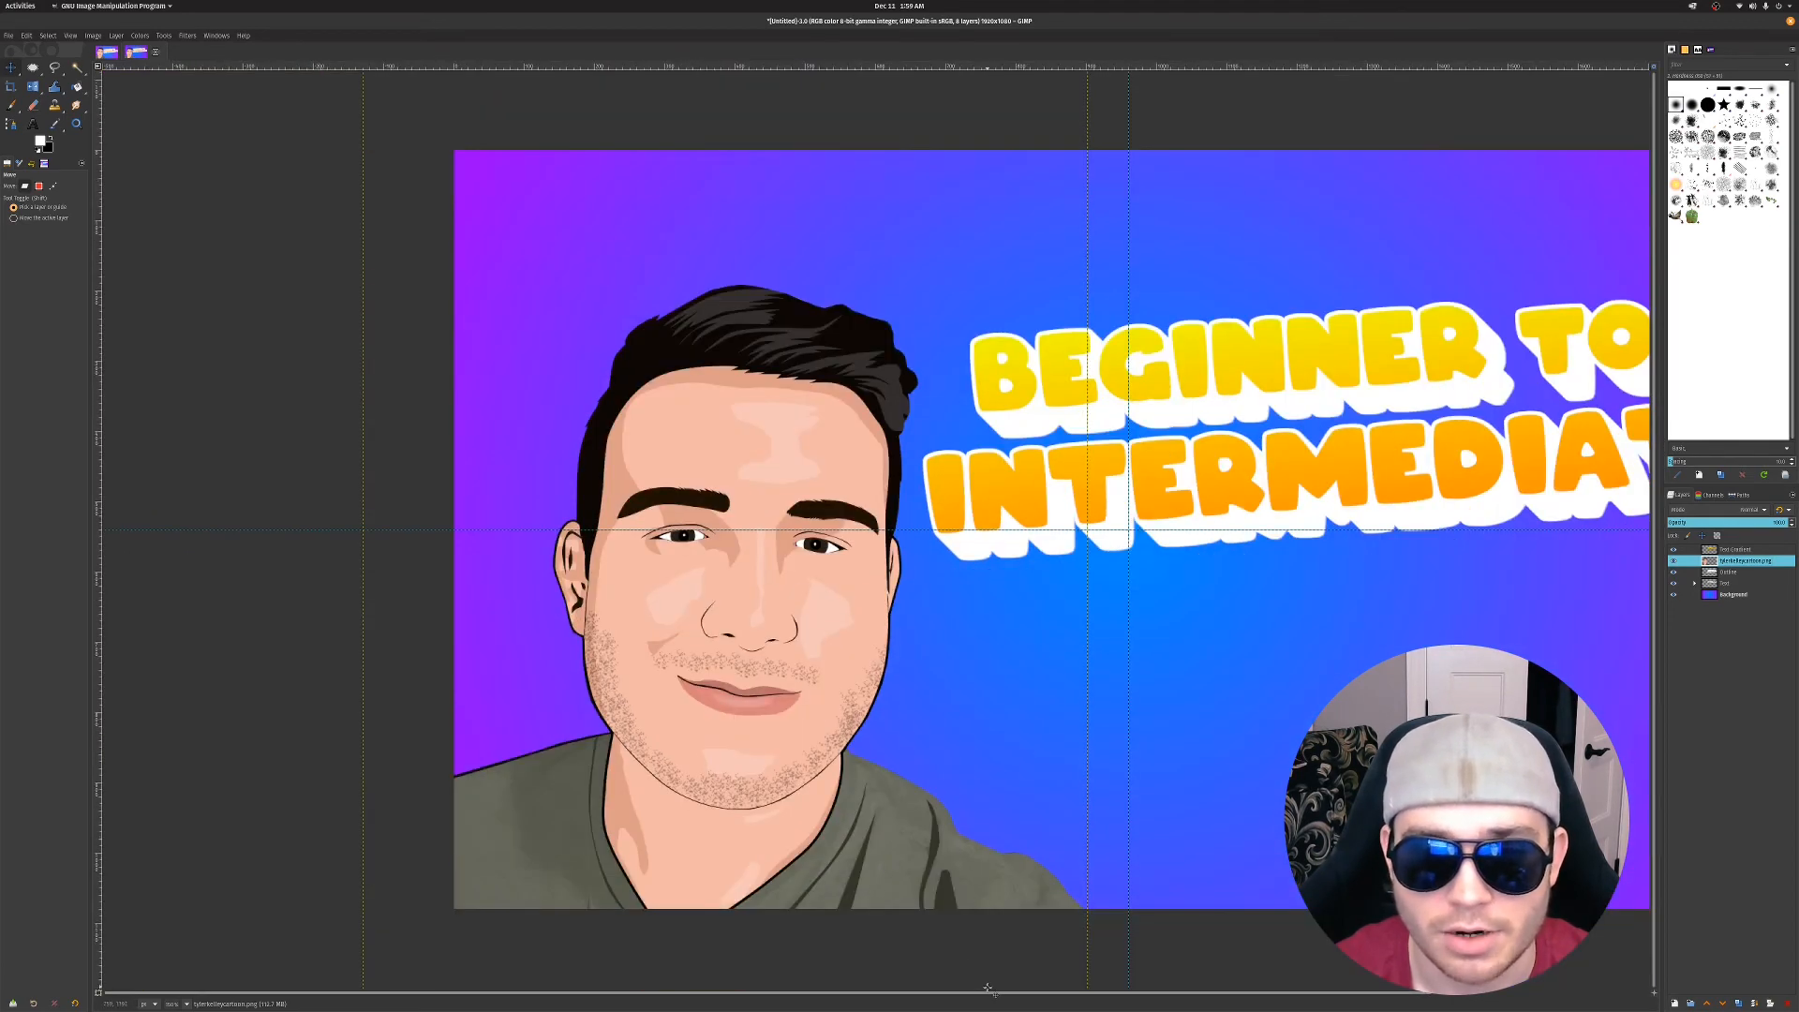
{"action": "left_click_drag", "start_coordinate": [997, 993], "coordinate": [1217, 1008]}
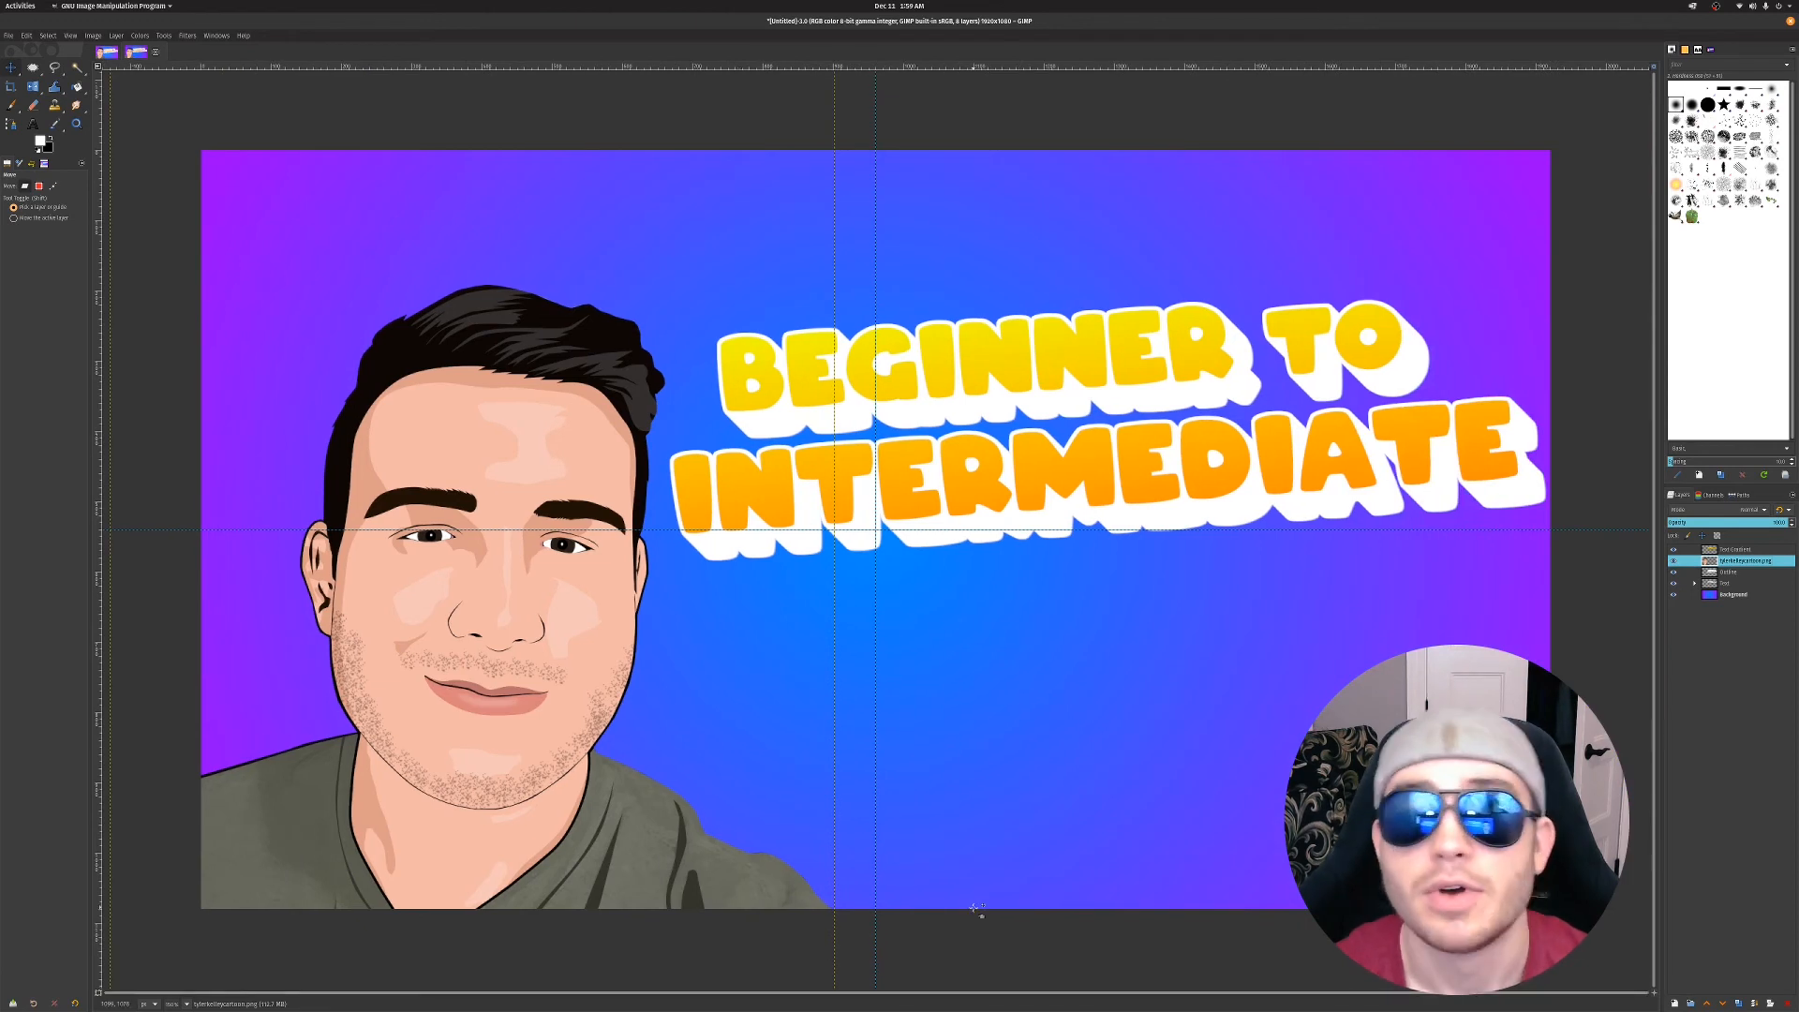
Select the opaque area of the cartoon portrait layer and grow the selection slightly beyond its edges
{"action": "right_click", "coordinate": [1735, 551]}
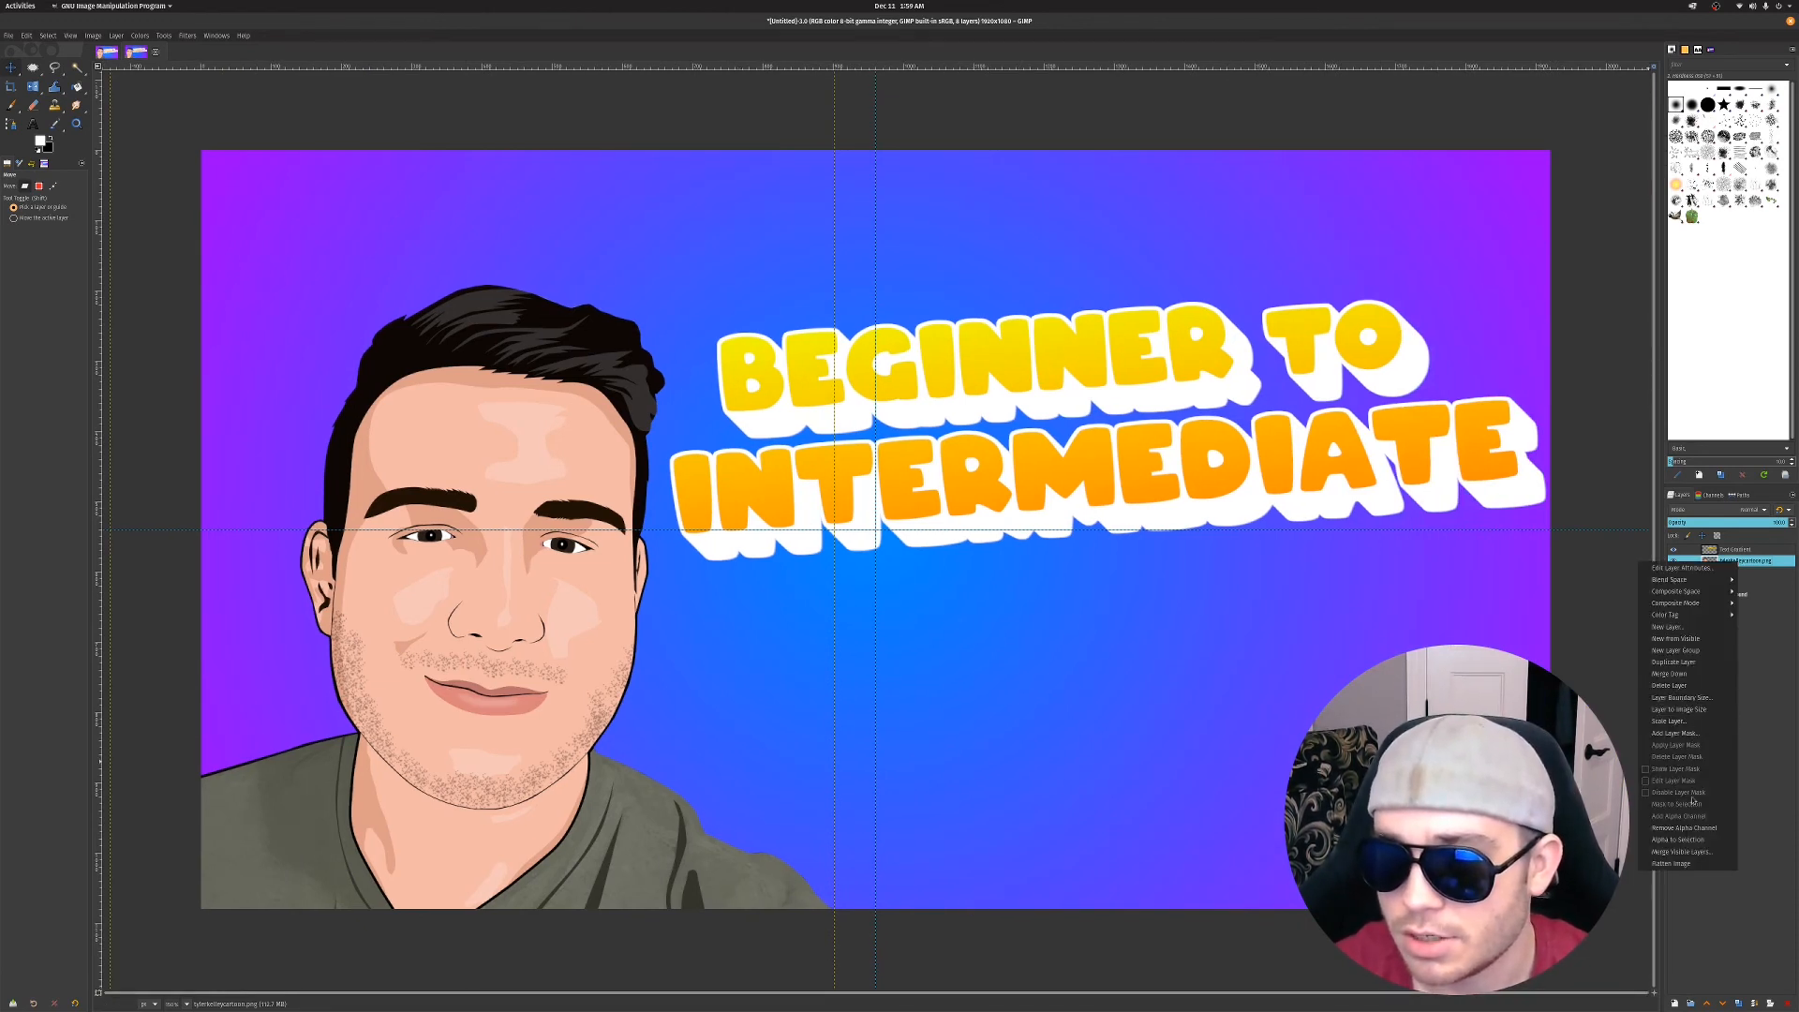
{"action": "left_click", "coordinate": [1692, 840]}
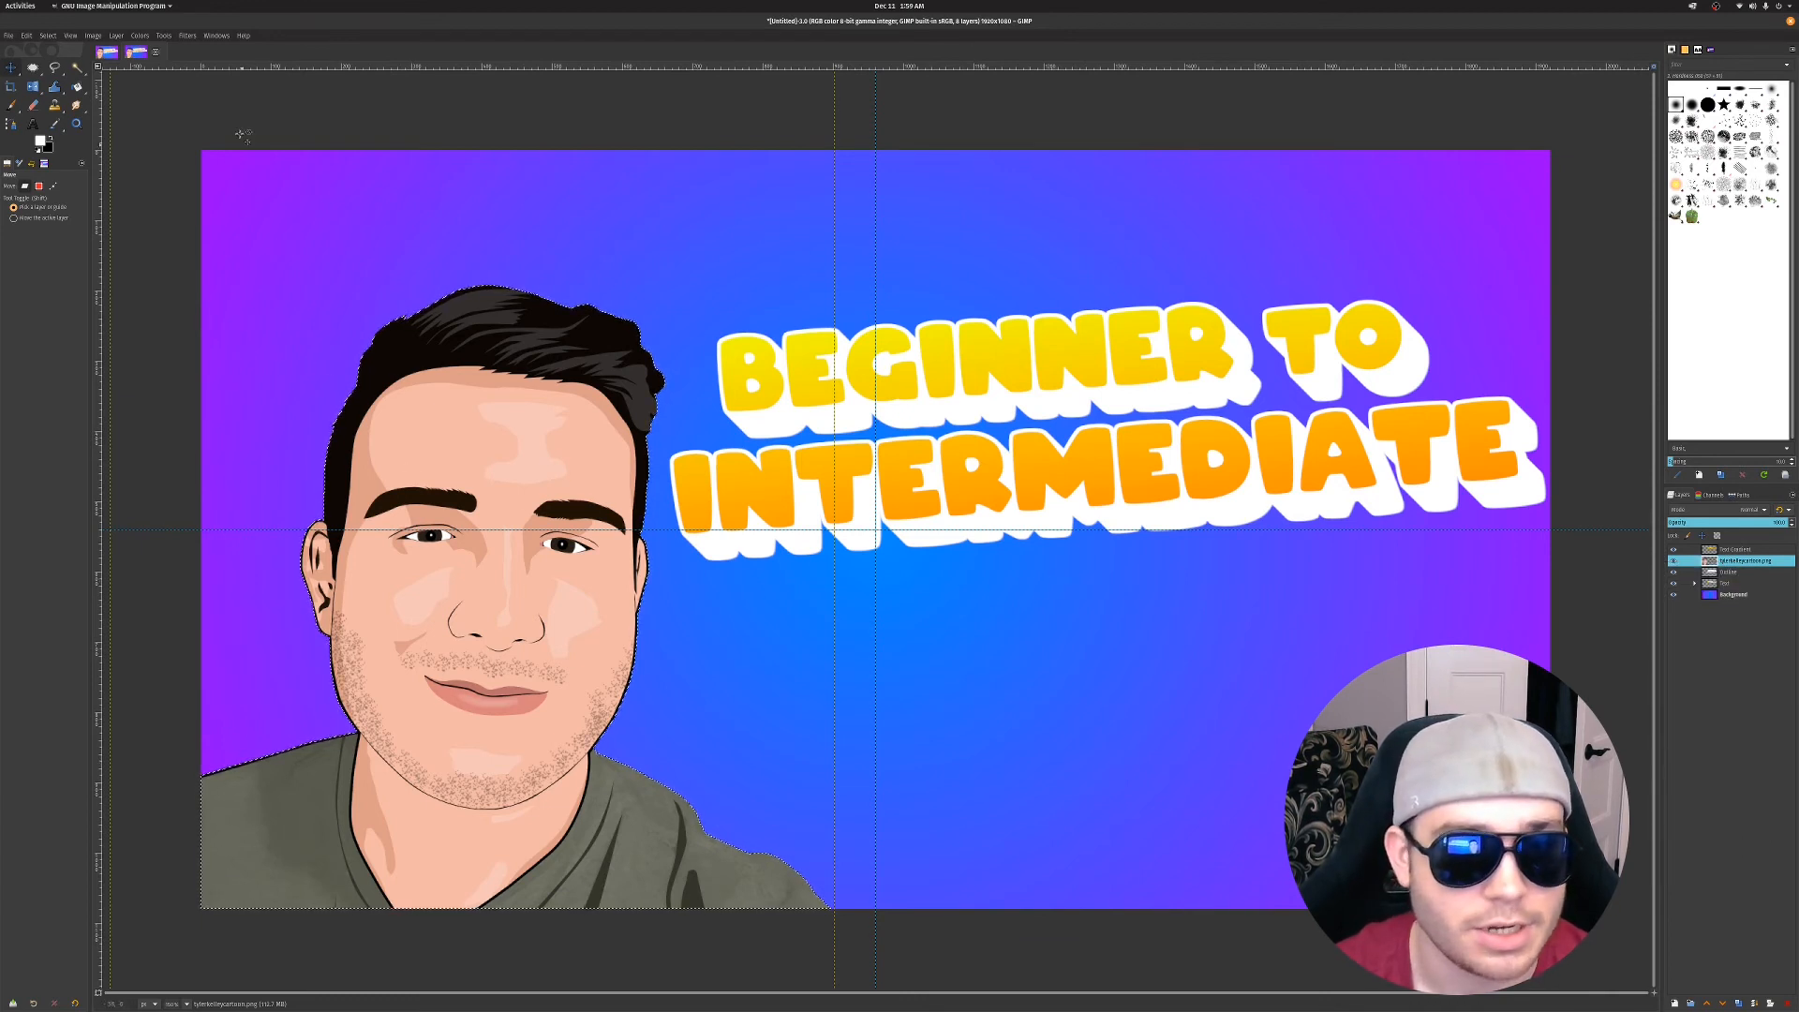
{"action": "left_click", "coordinate": [52, 37]}
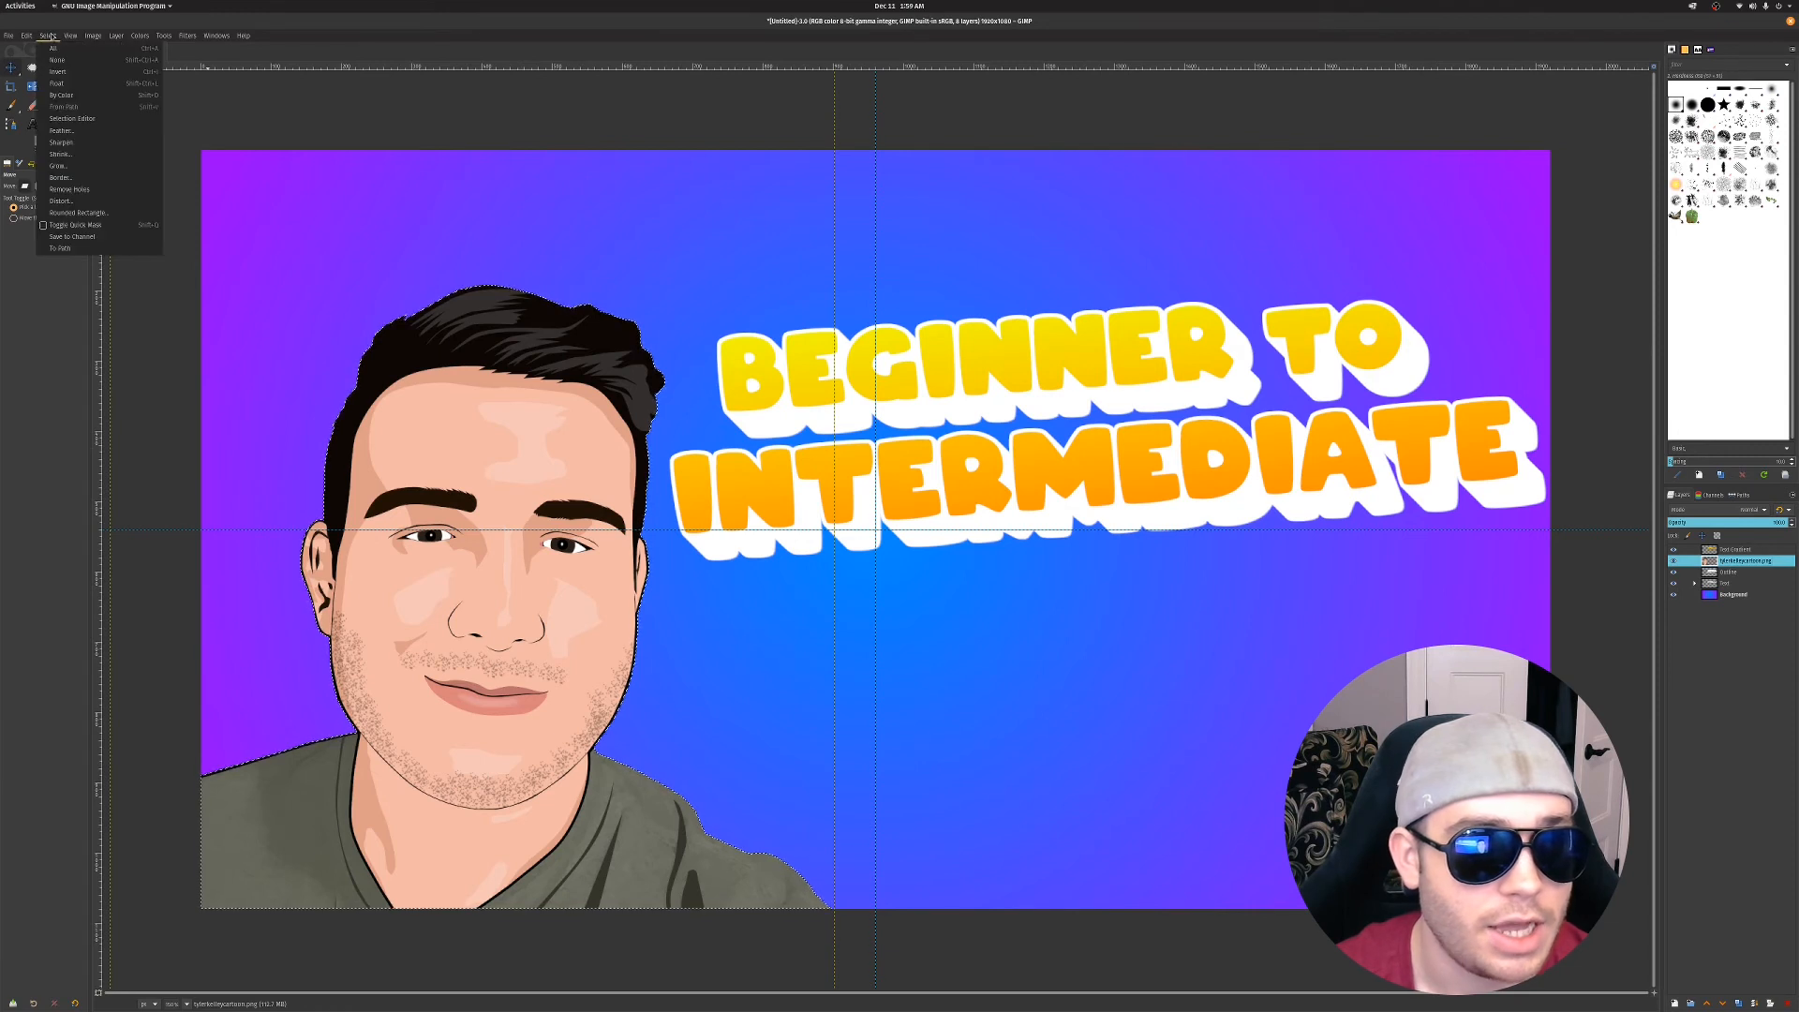
{"action": "left_click", "coordinate": [60, 167]}
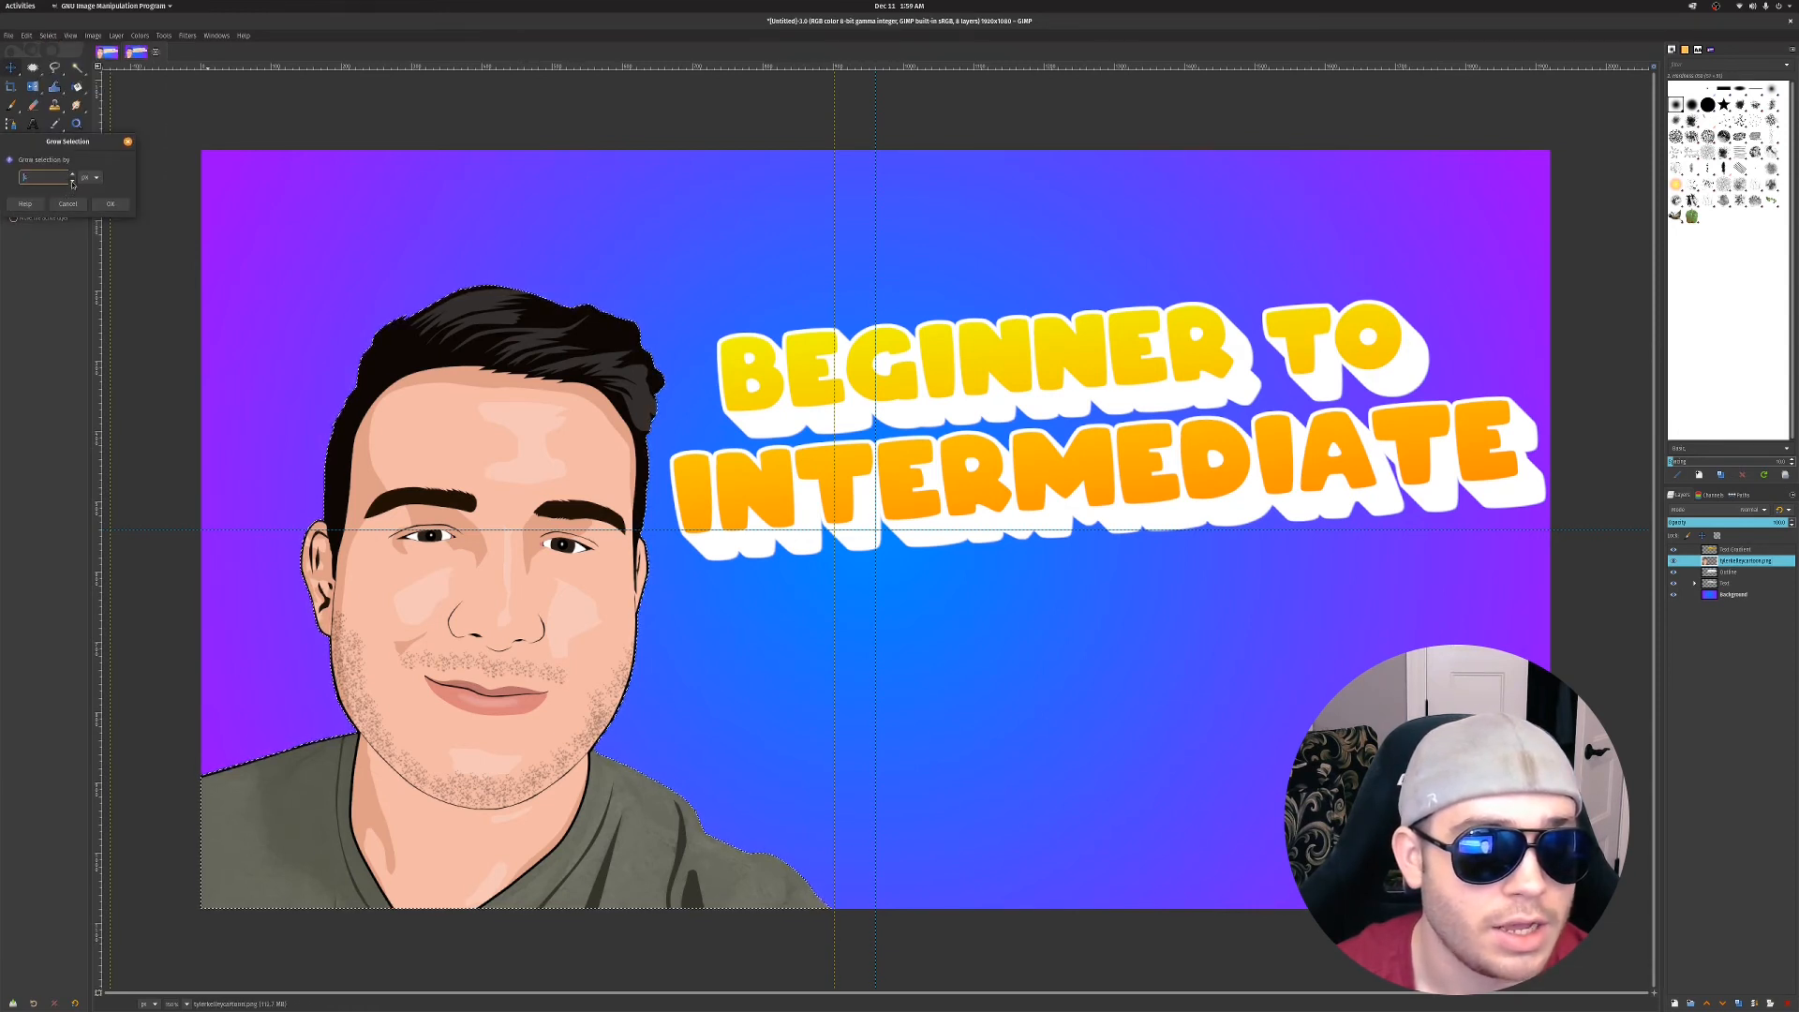
{"action": "left_click", "coordinate": [111, 205]}
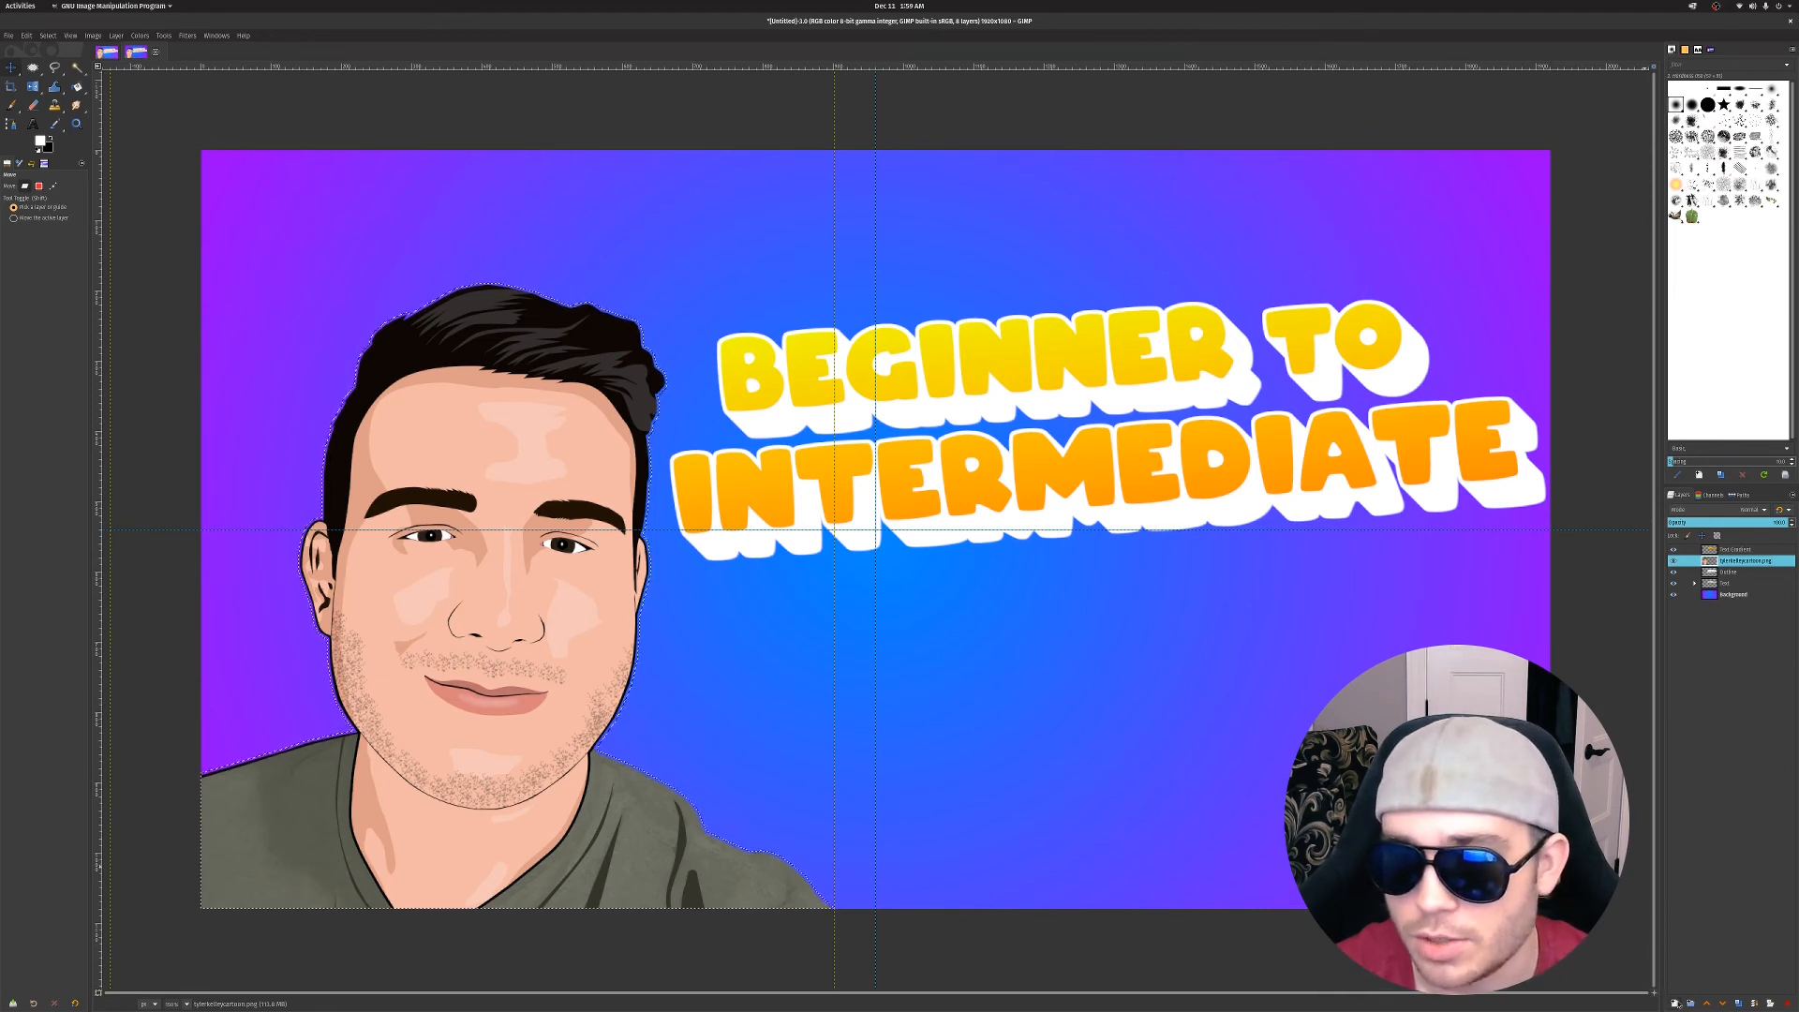
Add a transparent layer named Cartoon Outline Fix and brush a black outline inside the selection along the shoulder edge beside the title
{"action": "left_click", "coordinate": [1674, 1003]}
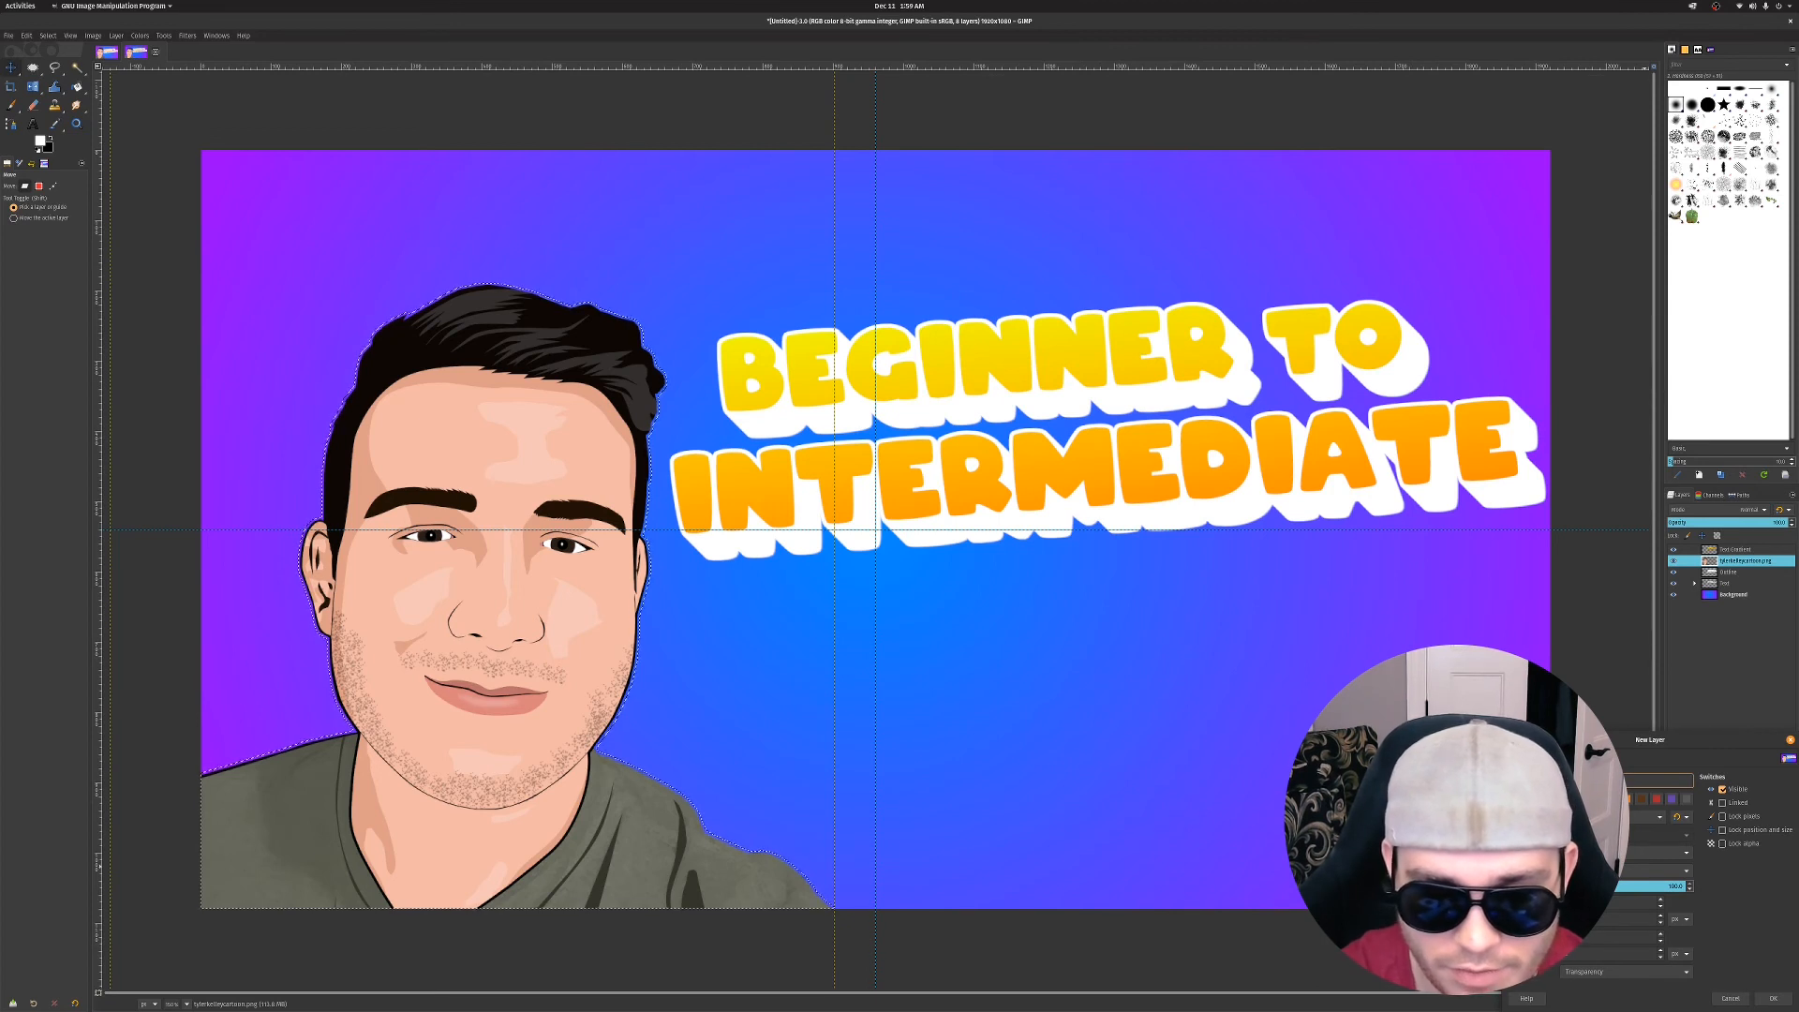
{"action": "key", "text": "Return"}
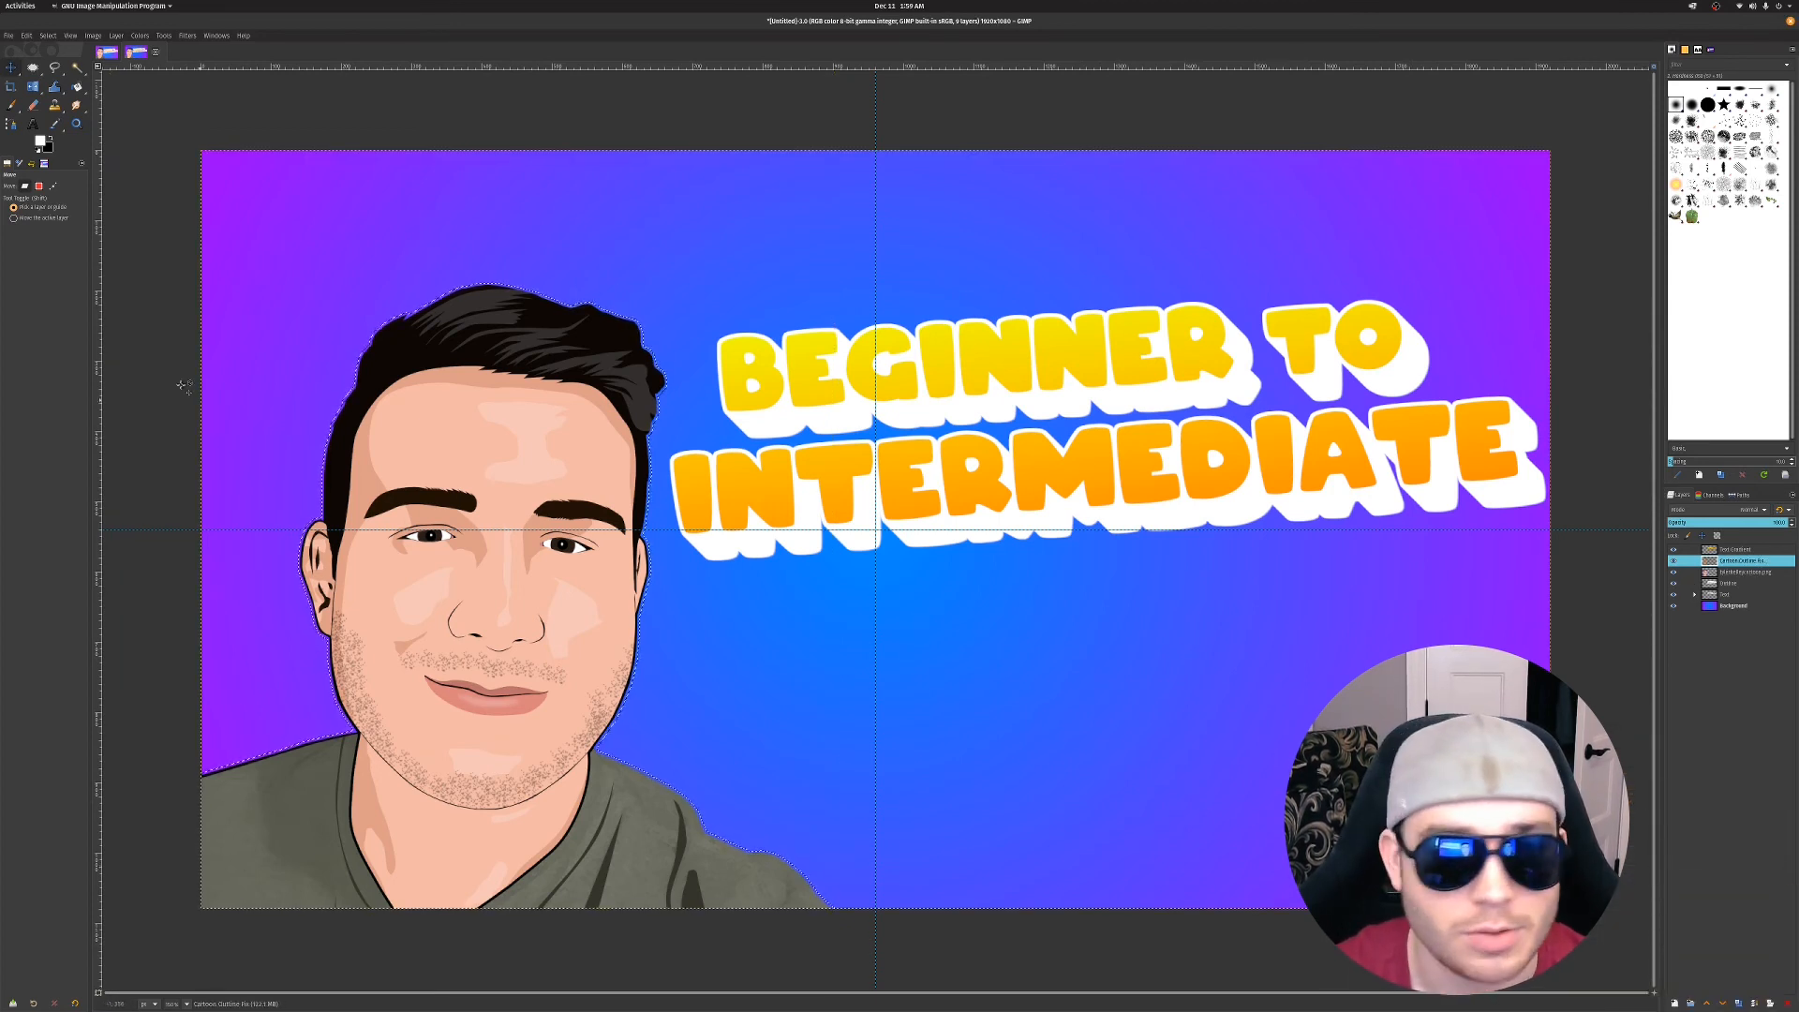
{"action": "left_click", "coordinate": [33, 105]}
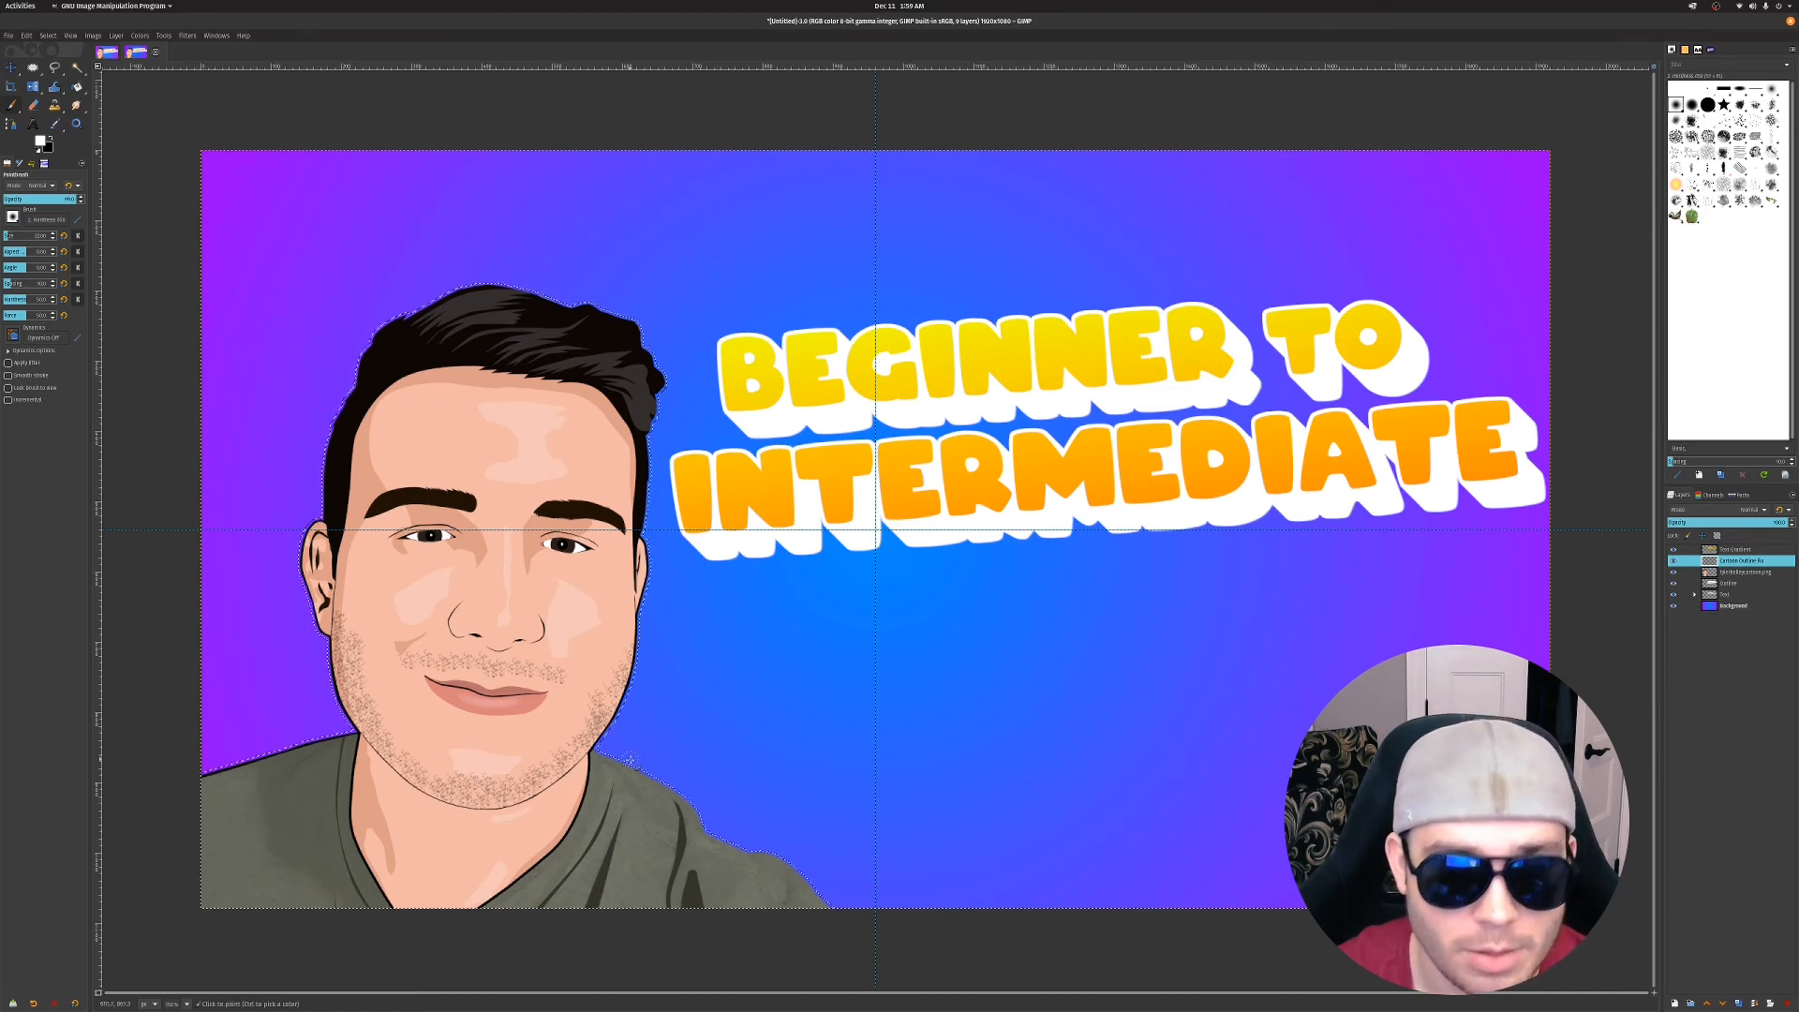
{"action": "scroll", "coordinate": [623, 755], "scroll_direction": "up", "scroll_amount": 2}
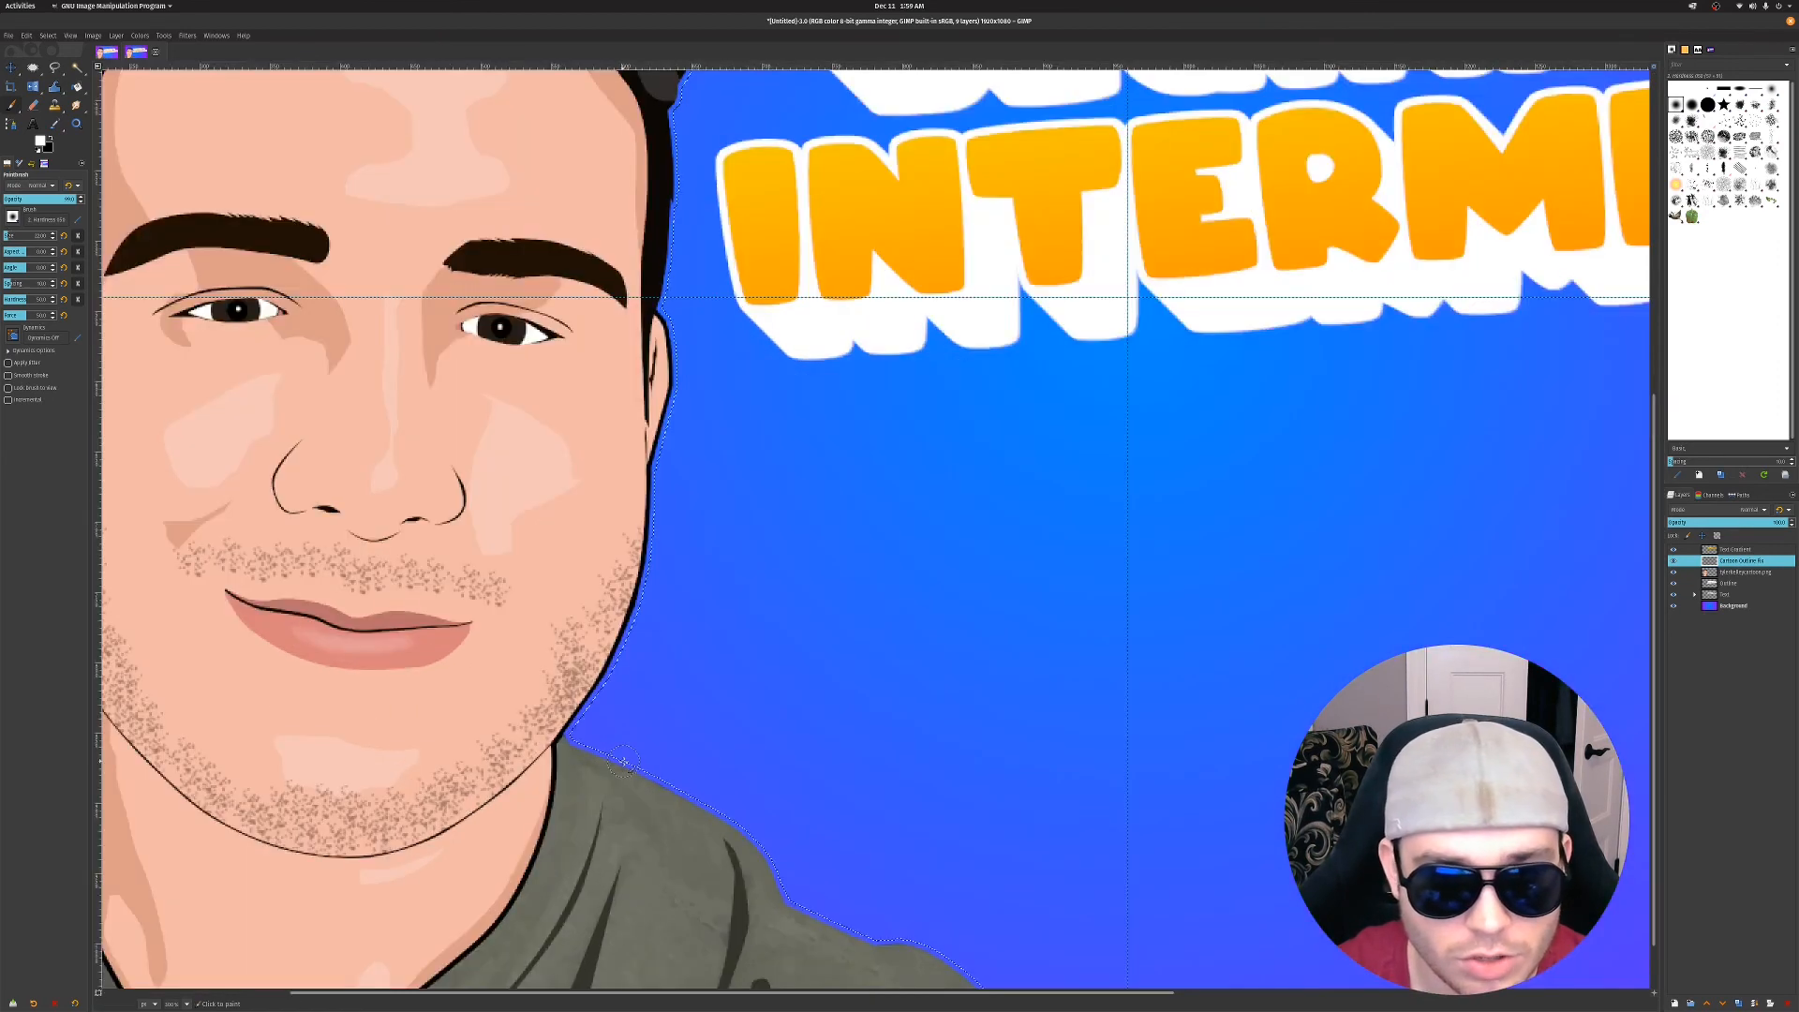
{"action": "left_click_drag", "start_coordinate": [562, 740], "coordinate": [588, 752]}
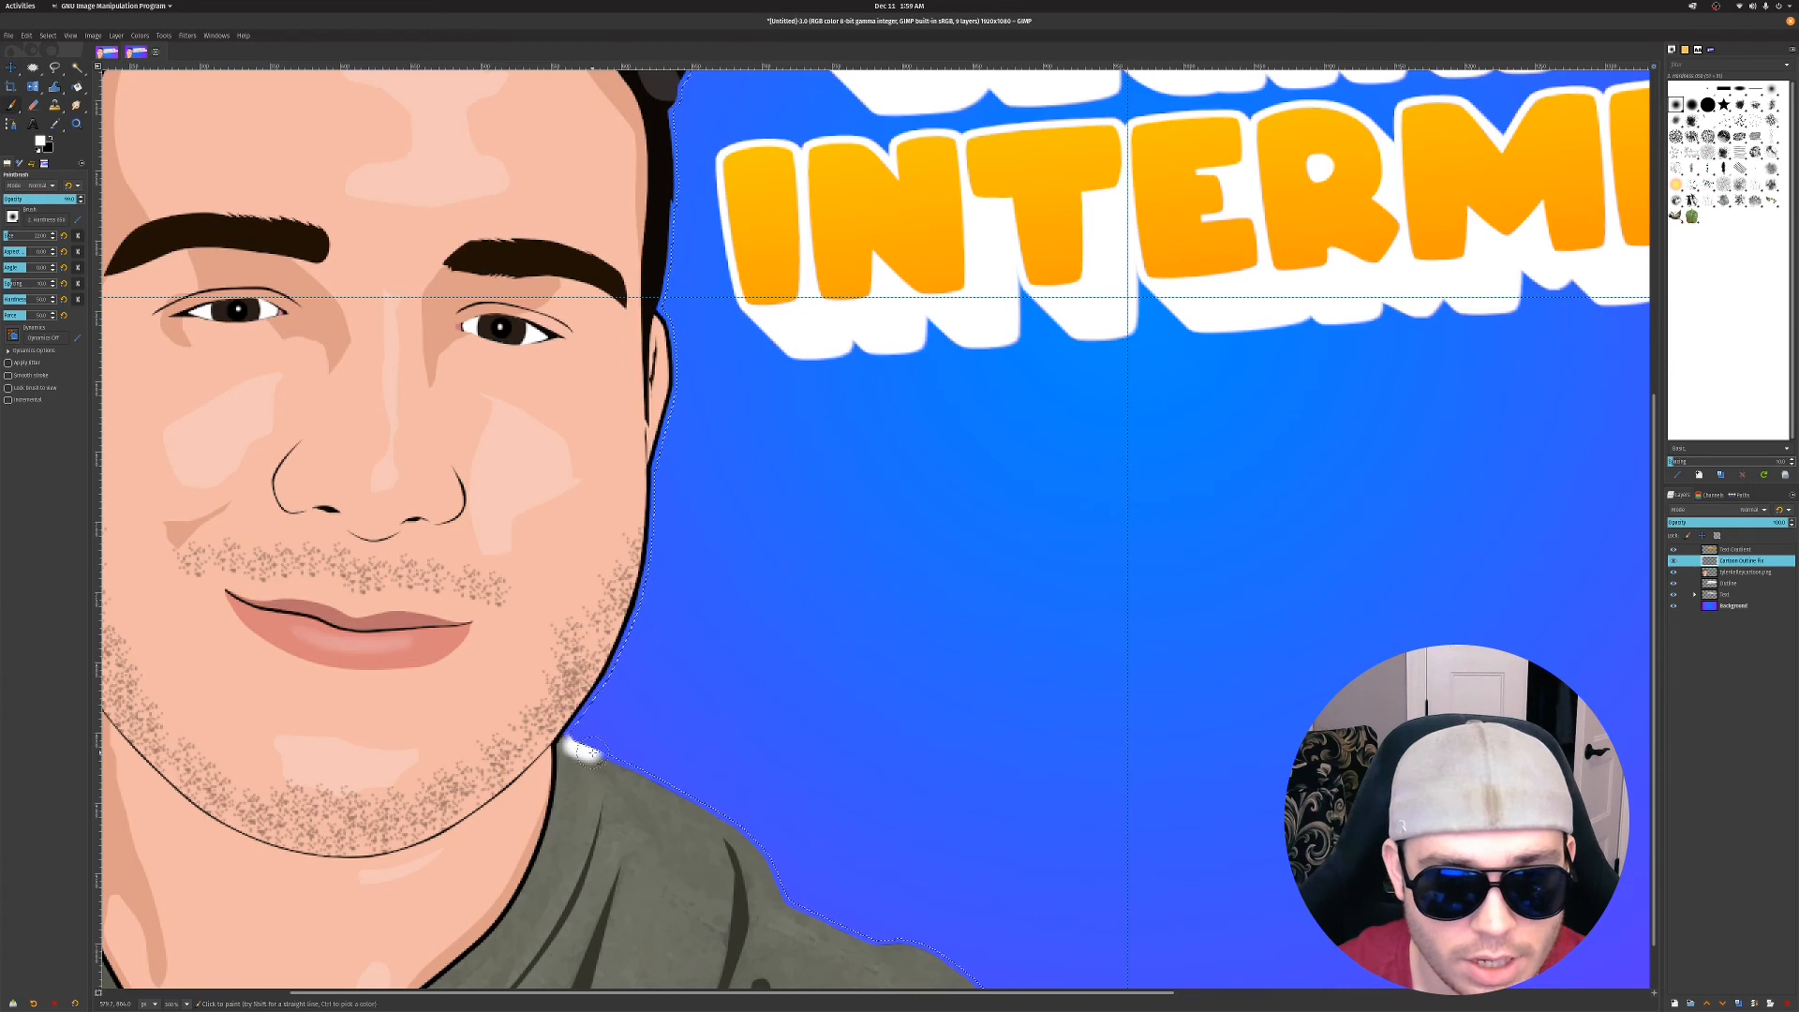
{"action": "key", "text": "ctrl+z"}
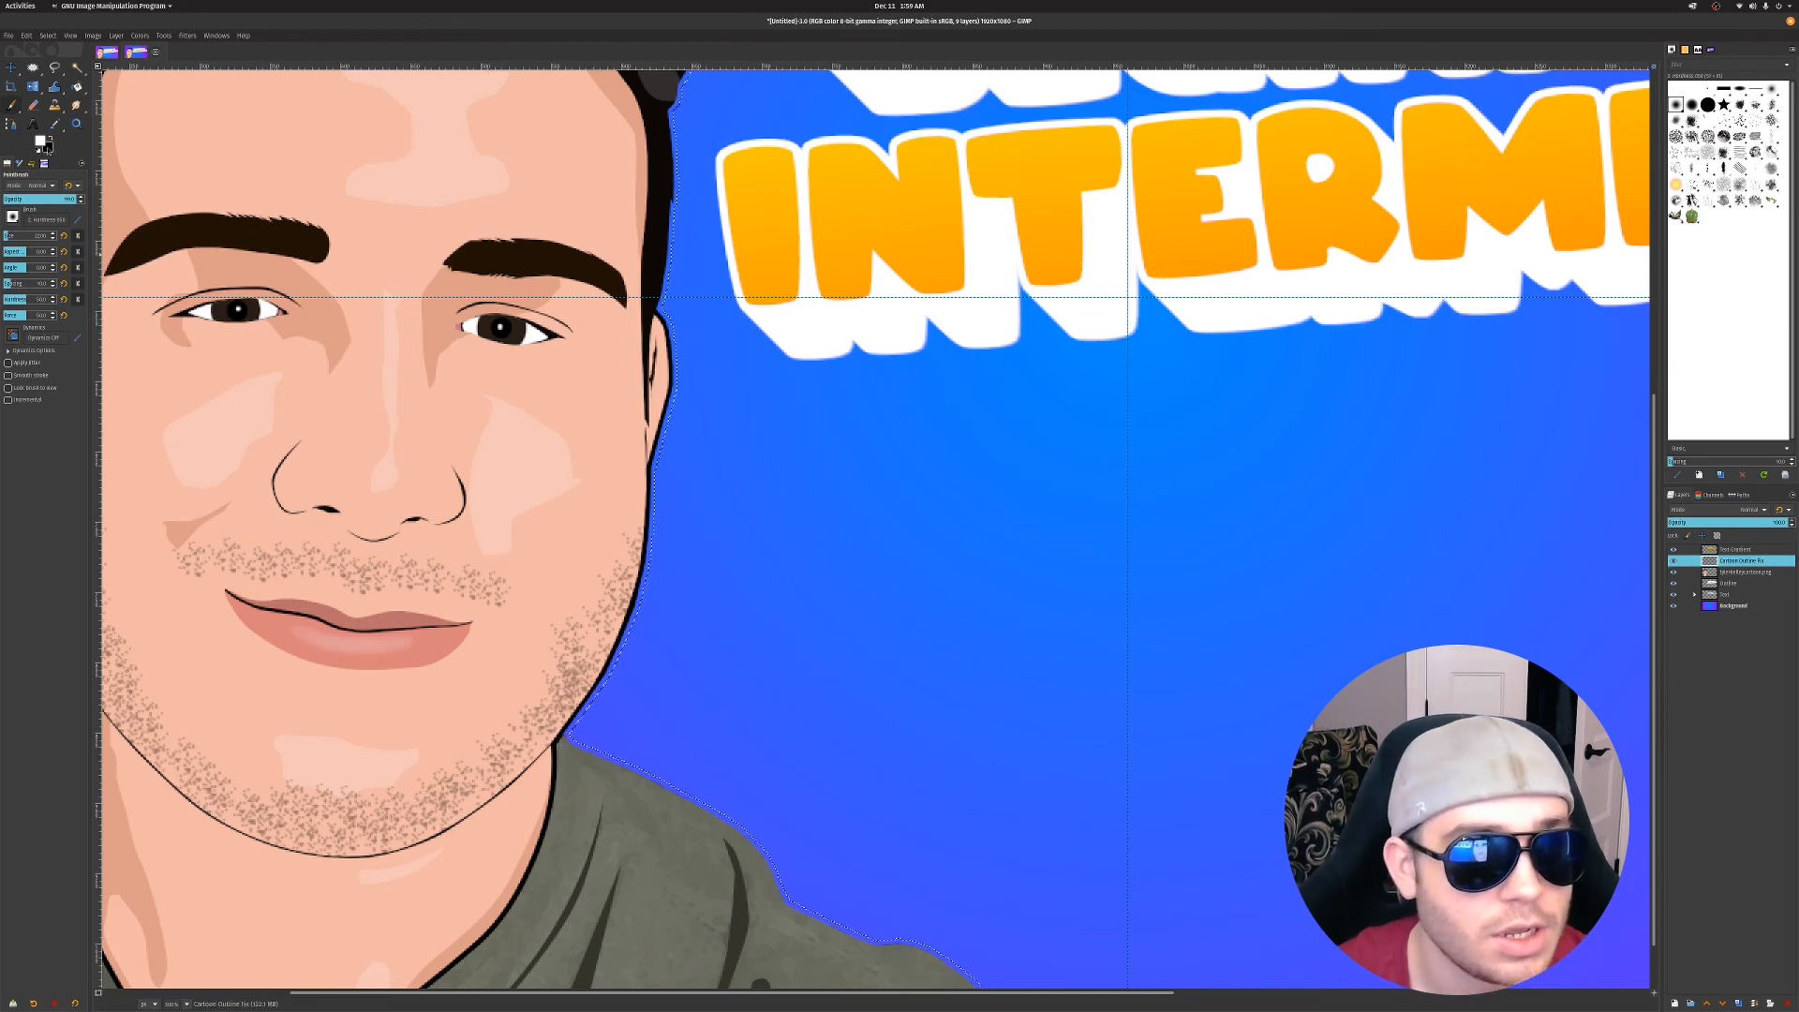
{"action": "key", "text": "x"}
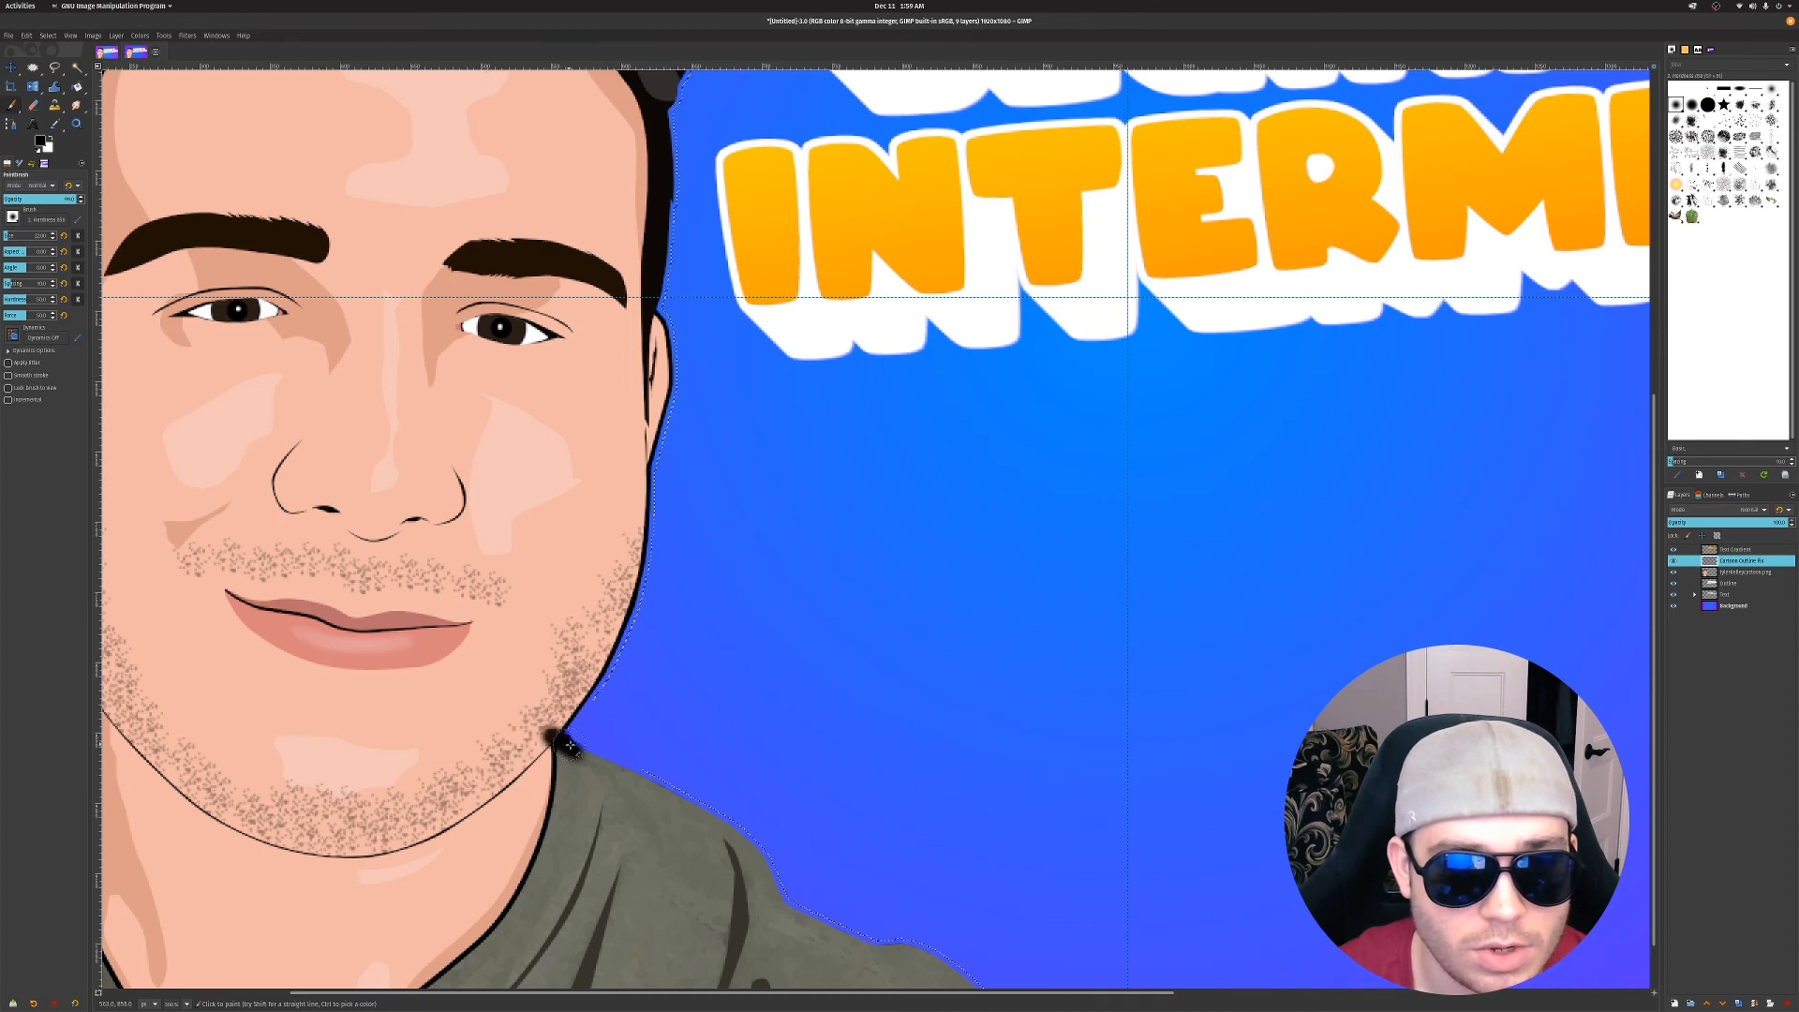
{"action": "key", "text": "ctrl+z"}
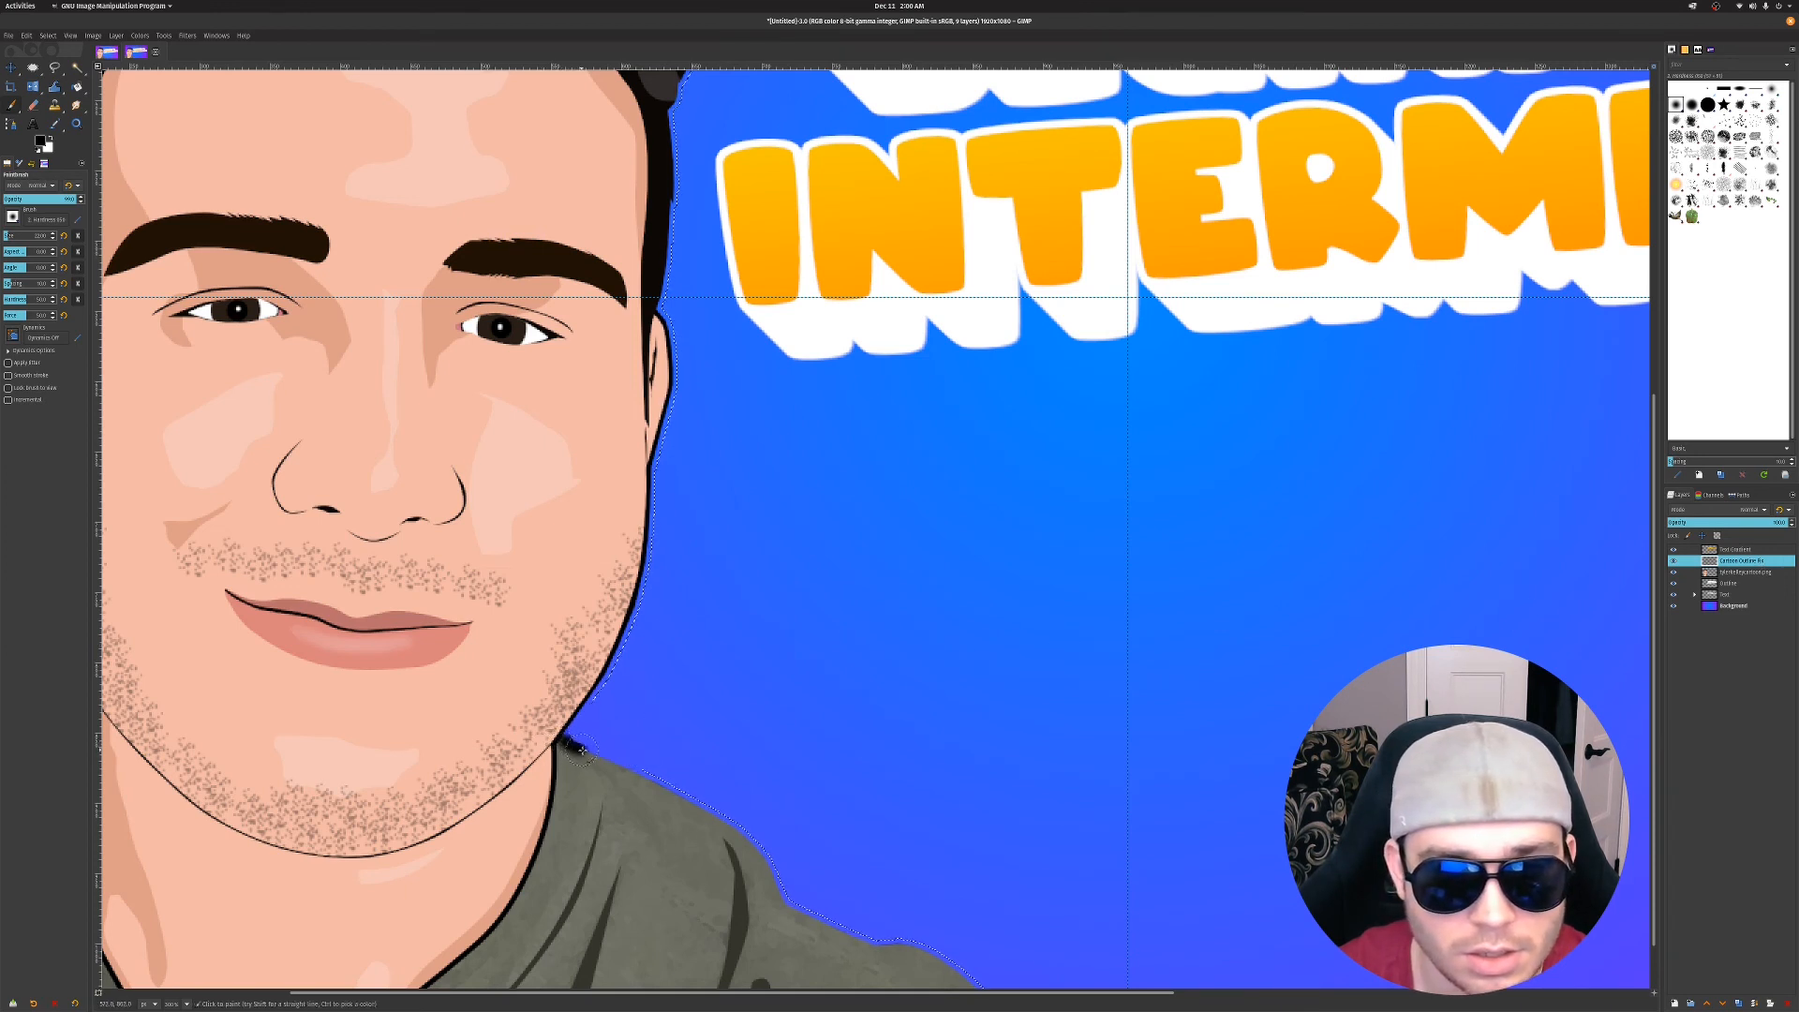
{"action": "mouse_move", "coordinate": [582, 749]}
{"action": "left_mouse_down"}
{"action": "mouse_move", "coordinate": [707, 798]}
{"action": "mouse_move", "coordinate": [548, 729]}
{"action": "mouse_move", "coordinate": [791, 868]}
{"action": "mouse_move", "coordinate": [801, 882]}
{"action": "mouse_move", "coordinate": [757, 862]}
{"action": "mouse_move", "coordinate": [798, 916]}
{"action": "mouse_move", "coordinate": [909, 949]}
{"action": "mouse_move", "coordinate": [907, 879]}
{"action": "mouse_move", "coordinate": [957, 893]}
{"action": "mouse_move", "coordinate": [815, 847]}
{"action": "mouse_move", "coordinate": [975, 905]}
{"action": "mouse_move", "coordinate": [1013, 931]}
{"action": "mouse_move", "coordinate": [970, 907]}
{"action": "mouse_move", "coordinate": [1001, 954]}
{"action": "mouse_move", "coordinate": [1059, 994]}
{"action": "mouse_move", "coordinate": [1020, 965]}
{"action": "left_mouse_up"}
{"action": "scroll", "coordinate": [918, 918], "scroll_direction": "down", "scroll_amount": 1}
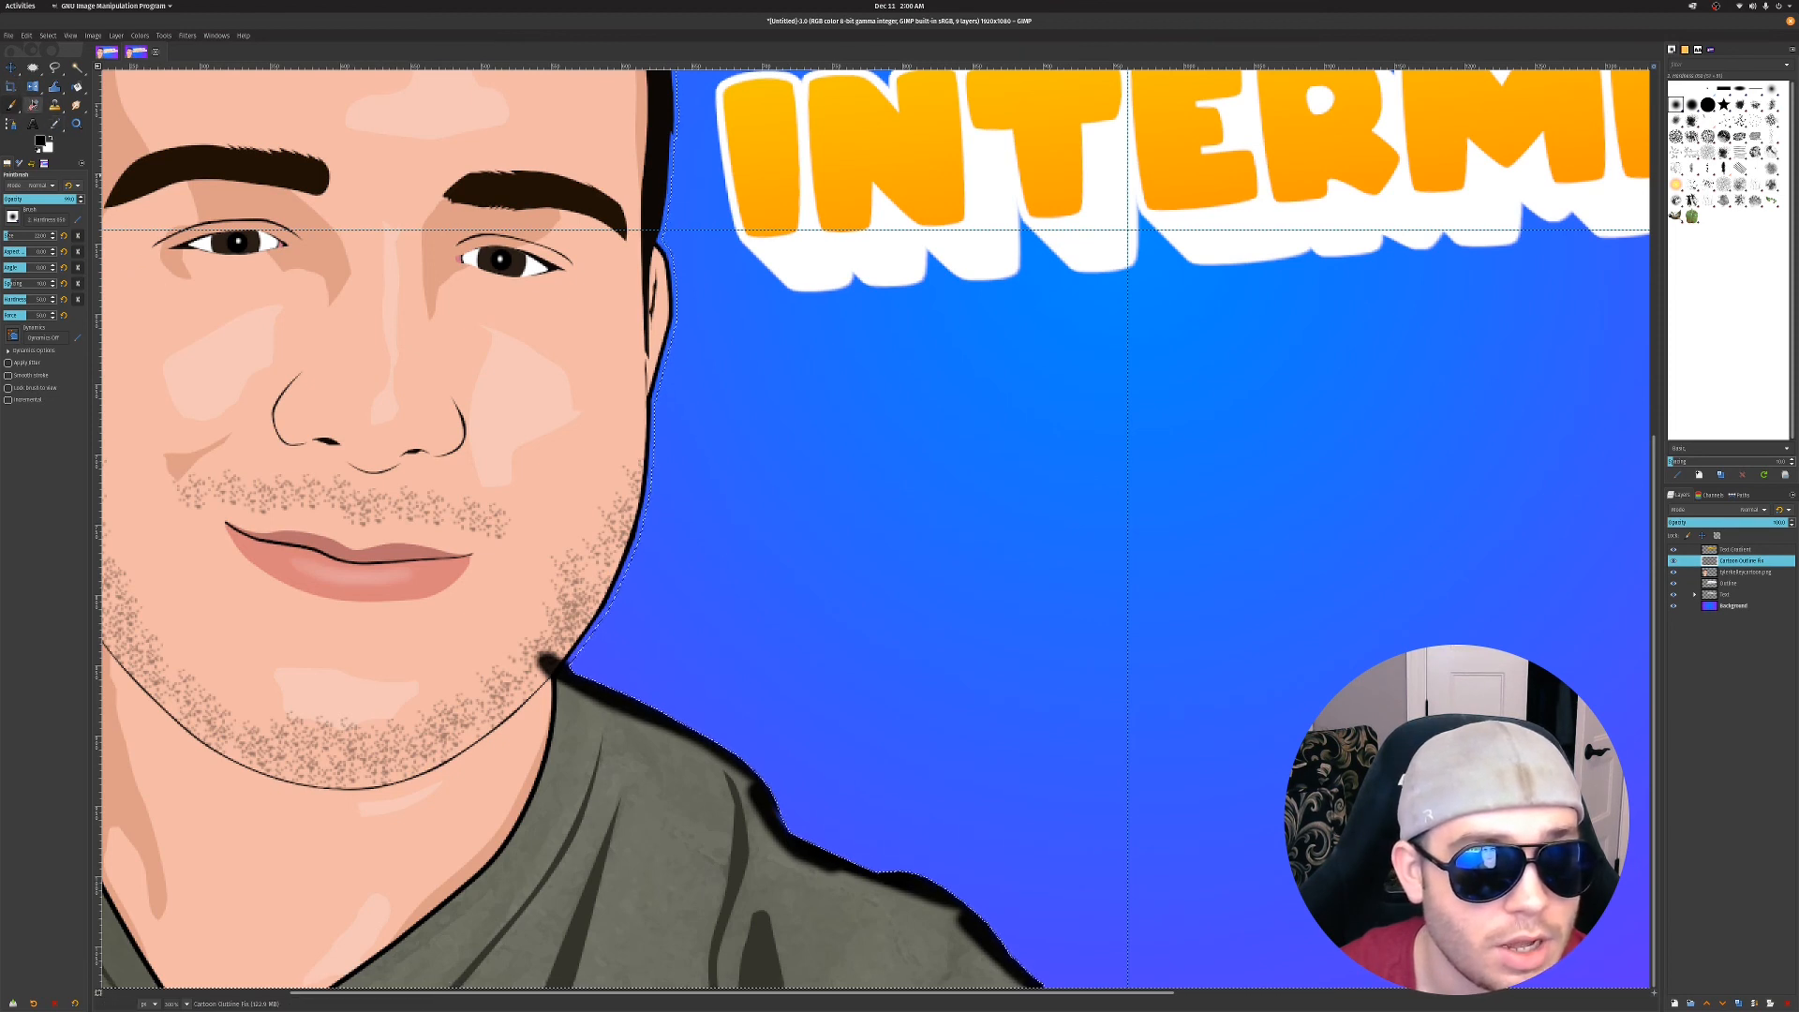
Erase the excess black paint where the shoulder outline meets the jaw, using a smaller eraser size
{"action": "left_click", "coordinate": [33, 105]}
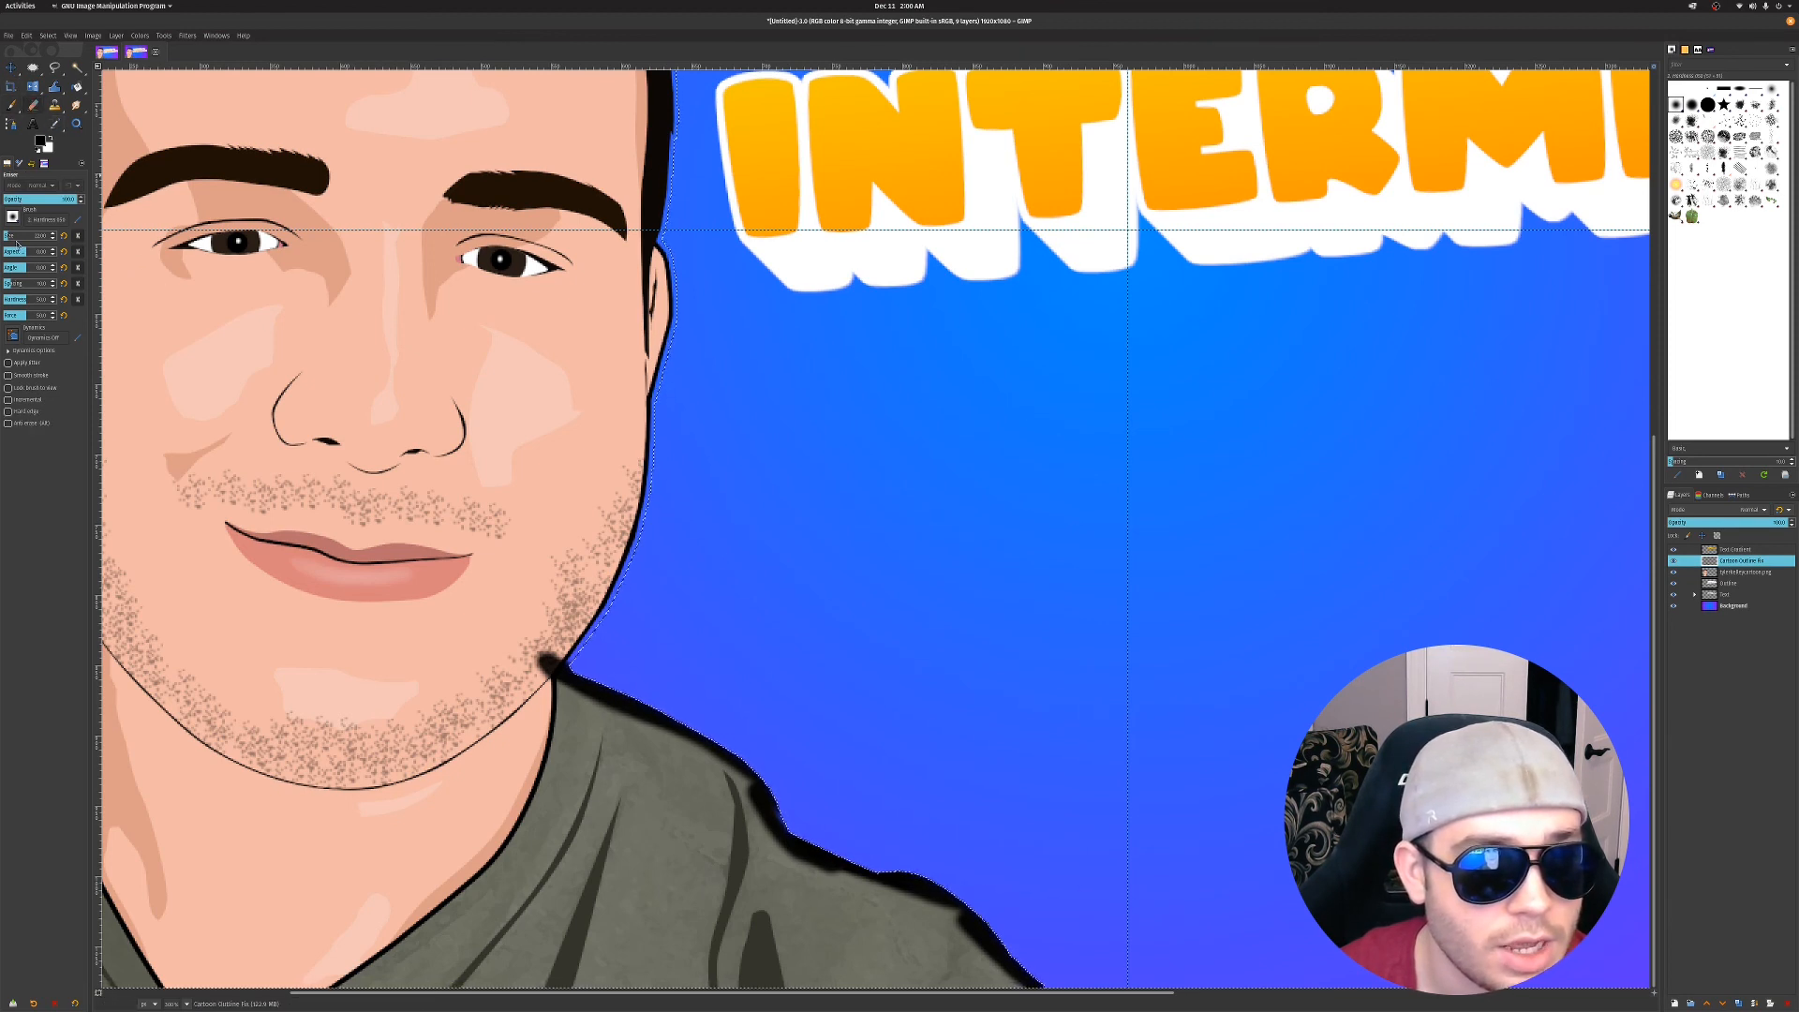
{"action": "left_click_drag", "start_coordinate": [8, 240], "coordinate": [3, 240]}
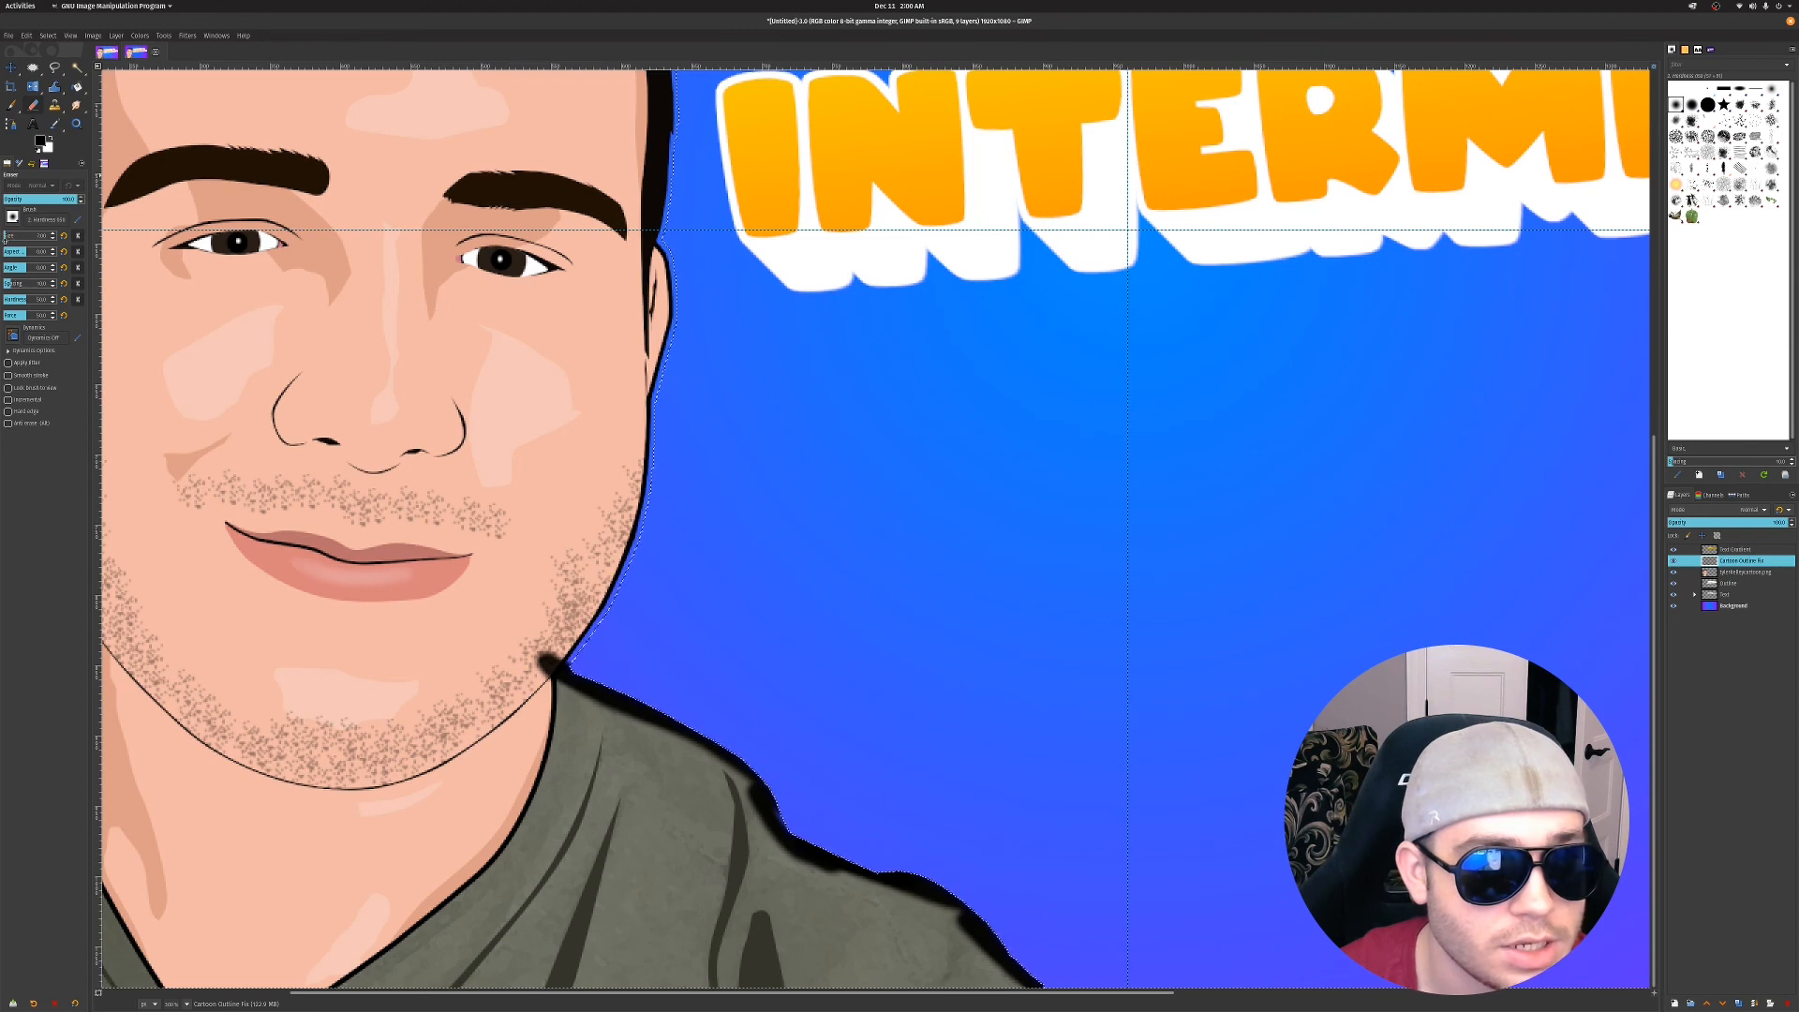
{"action": "scroll", "coordinate": [553, 668], "scroll_direction": "up", "scroll_amount": 5}
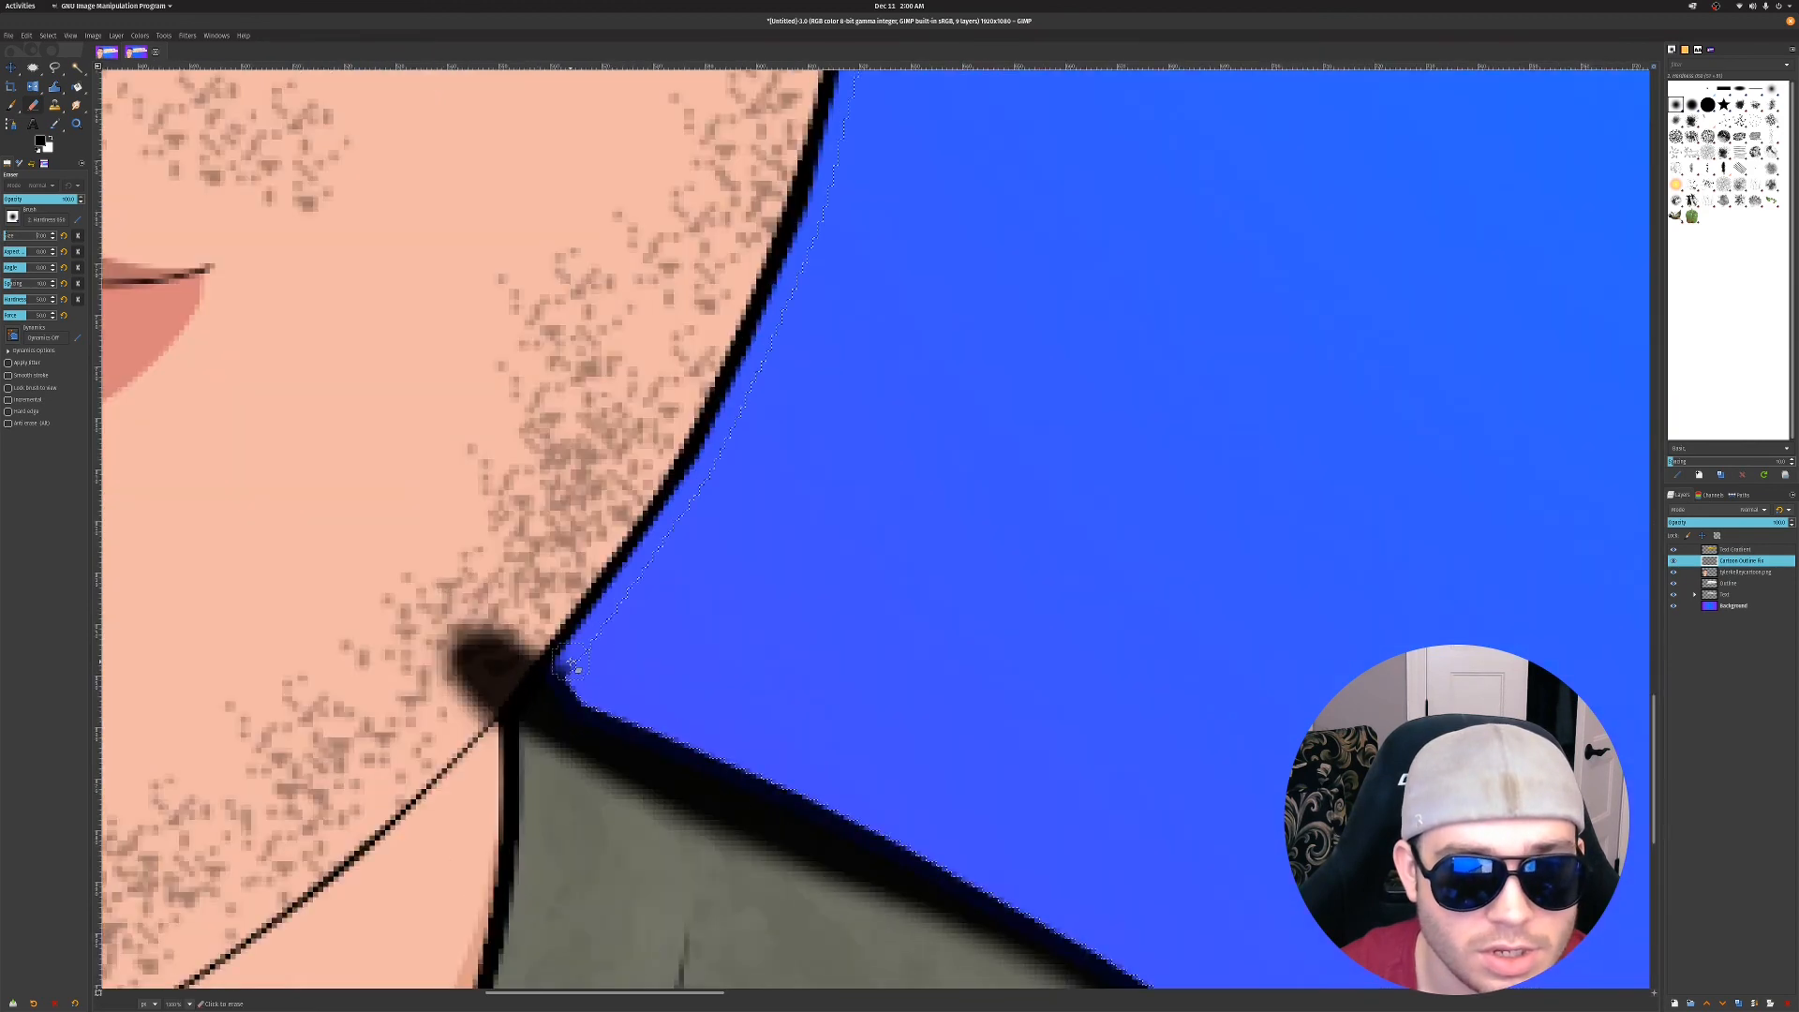
{"action": "left_click", "coordinate": [553, 633]}
{"action": "mouse_move", "coordinate": [552, 632]}
{"action": "left_mouse_down"}
{"action": "mouse_move", "coordinate": [544, 674]}
{"action": "mouse_move", "coordinate": [604, 720]}
{"action": "mouse_move", "coordinate": [533, 639]}
{"action": "mouse_move", "coordinate": [618, 748]}
{"action": "mouse_move", "coordinate": [482, 670]}
{"action": "mouse_move", "coordinate": [514, 676]}
{"action": "mouse_move", "coordinate": [549, 741]}
{"action": "mouse_move", "coordinate": [618, 787]}
{"action": "mouse_move", "coordinate": [581, 773]}
{"action": "mouse_move", "coordinate": [540, 699]}
{"action": "mouse_move", "coordinate": [506, 712]}
{"action": "mouse_move", "coordinate": [619, 787]}
{"action": "mouse_move", "coordinate": [525, 600]}
{"action": "mouse_move", "coordinate": [621, 625]}
{"action": "left_mouse_up"}
{"action": "scroll", "coordinate": [621, 625], "scroll_direction": "down", "scroll_amount": 8}
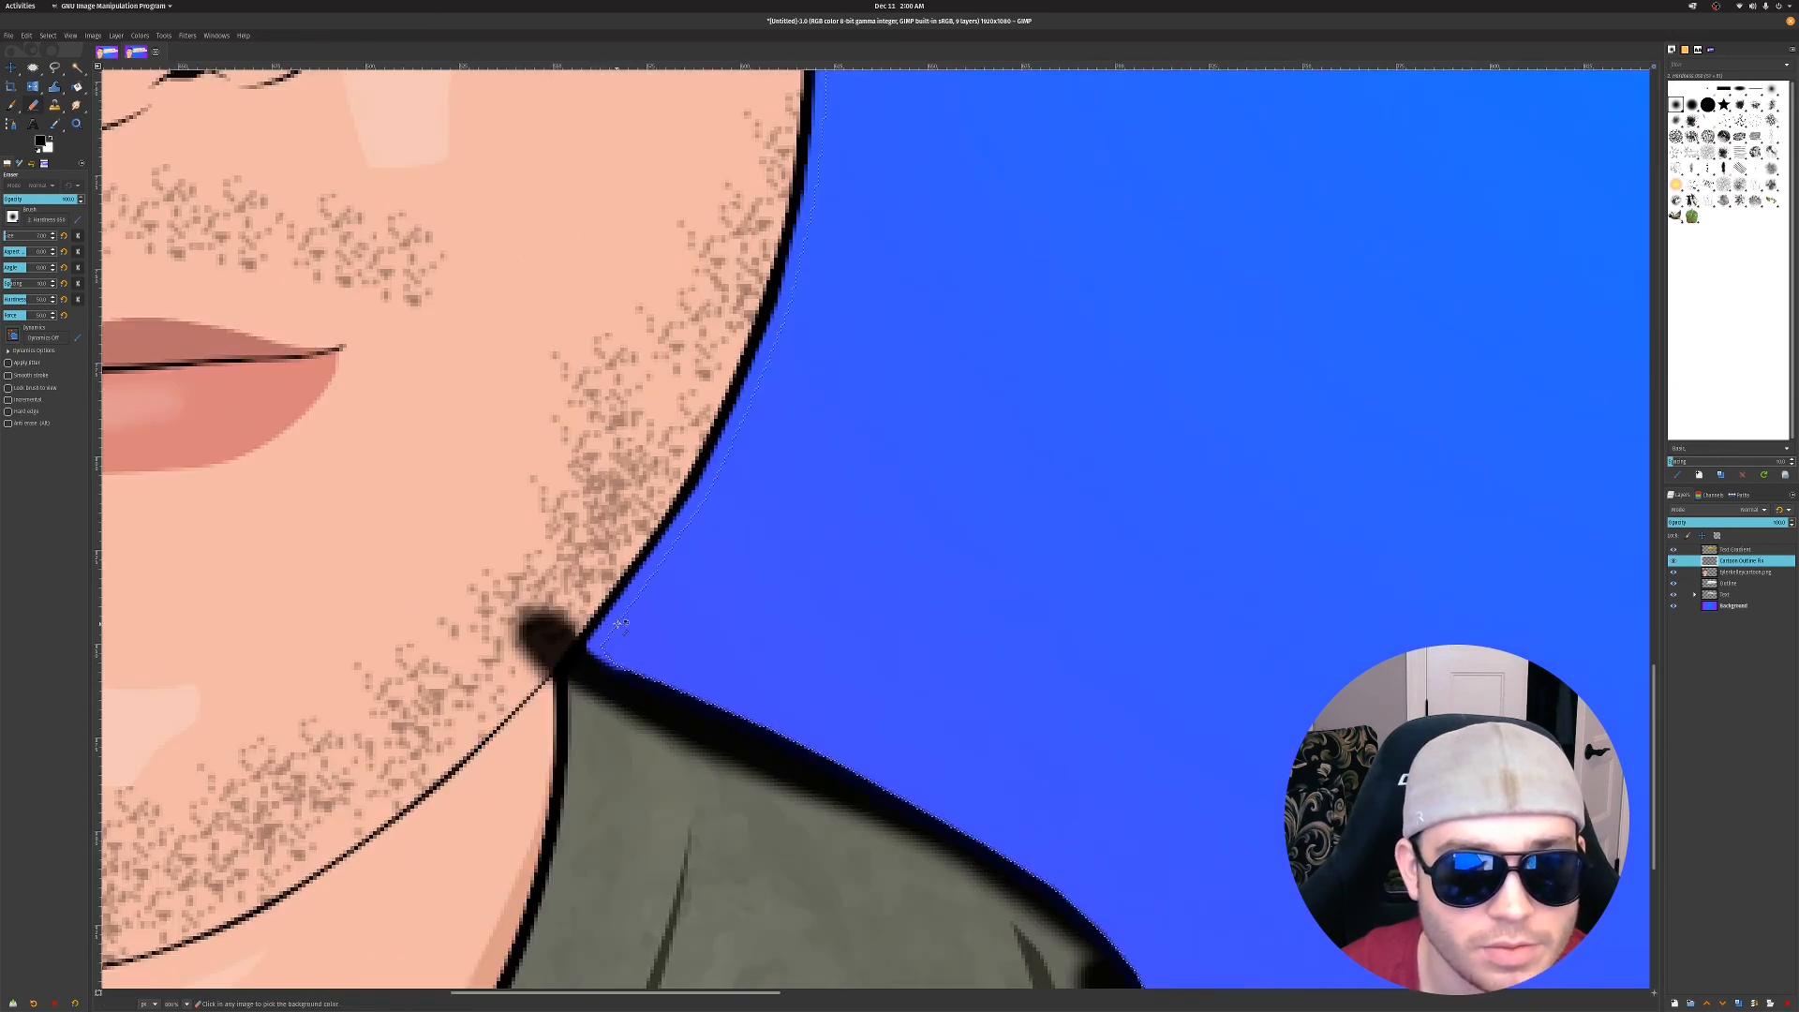
{"action": "scroll", "coordinate": [638, 628], "scroll_direction": "up", "scroll_amount": 3}
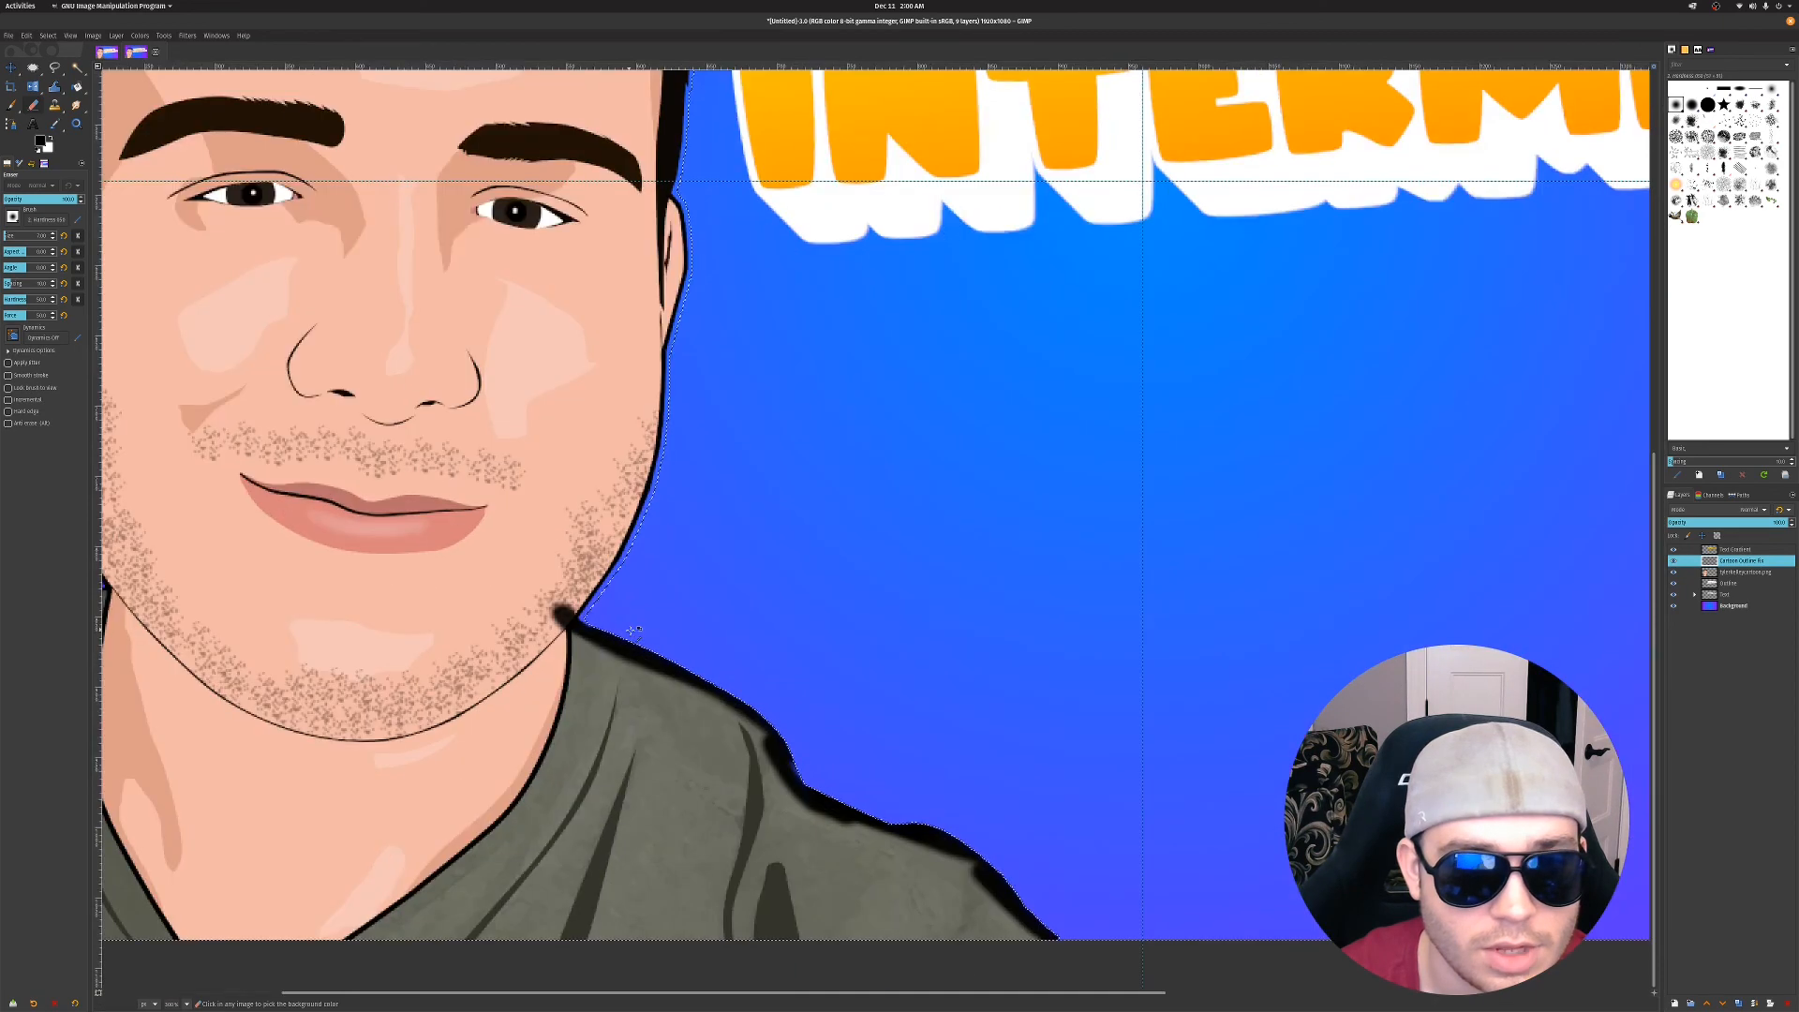
{"action": "scroll", "coordinate": [638, 628], "scroll_direction": "down", "scroll_amount": 3}
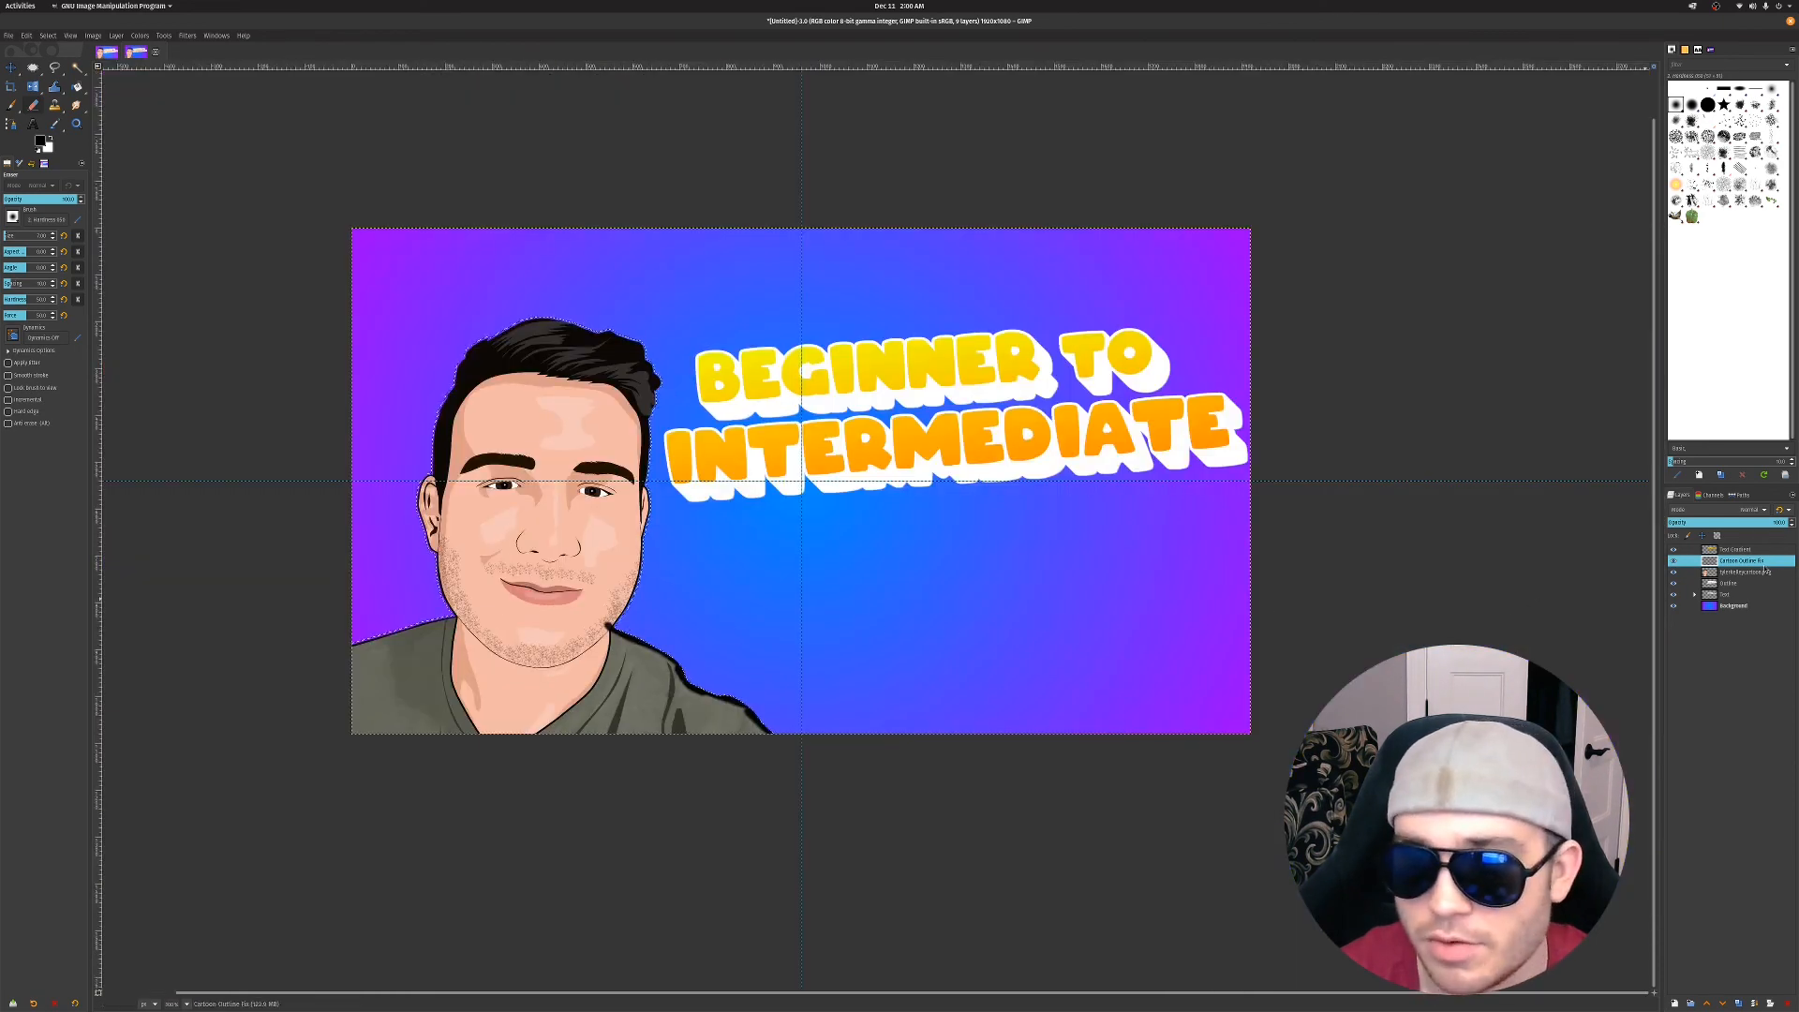
Move the Cartoon Outline Fix layer beneath the portrait layer and brush black over the gap between the jaw and shoulder outline
{"action": "left_click_drag", "start_coordinate": [1766, 563], "coordinate": [1764, 578]}
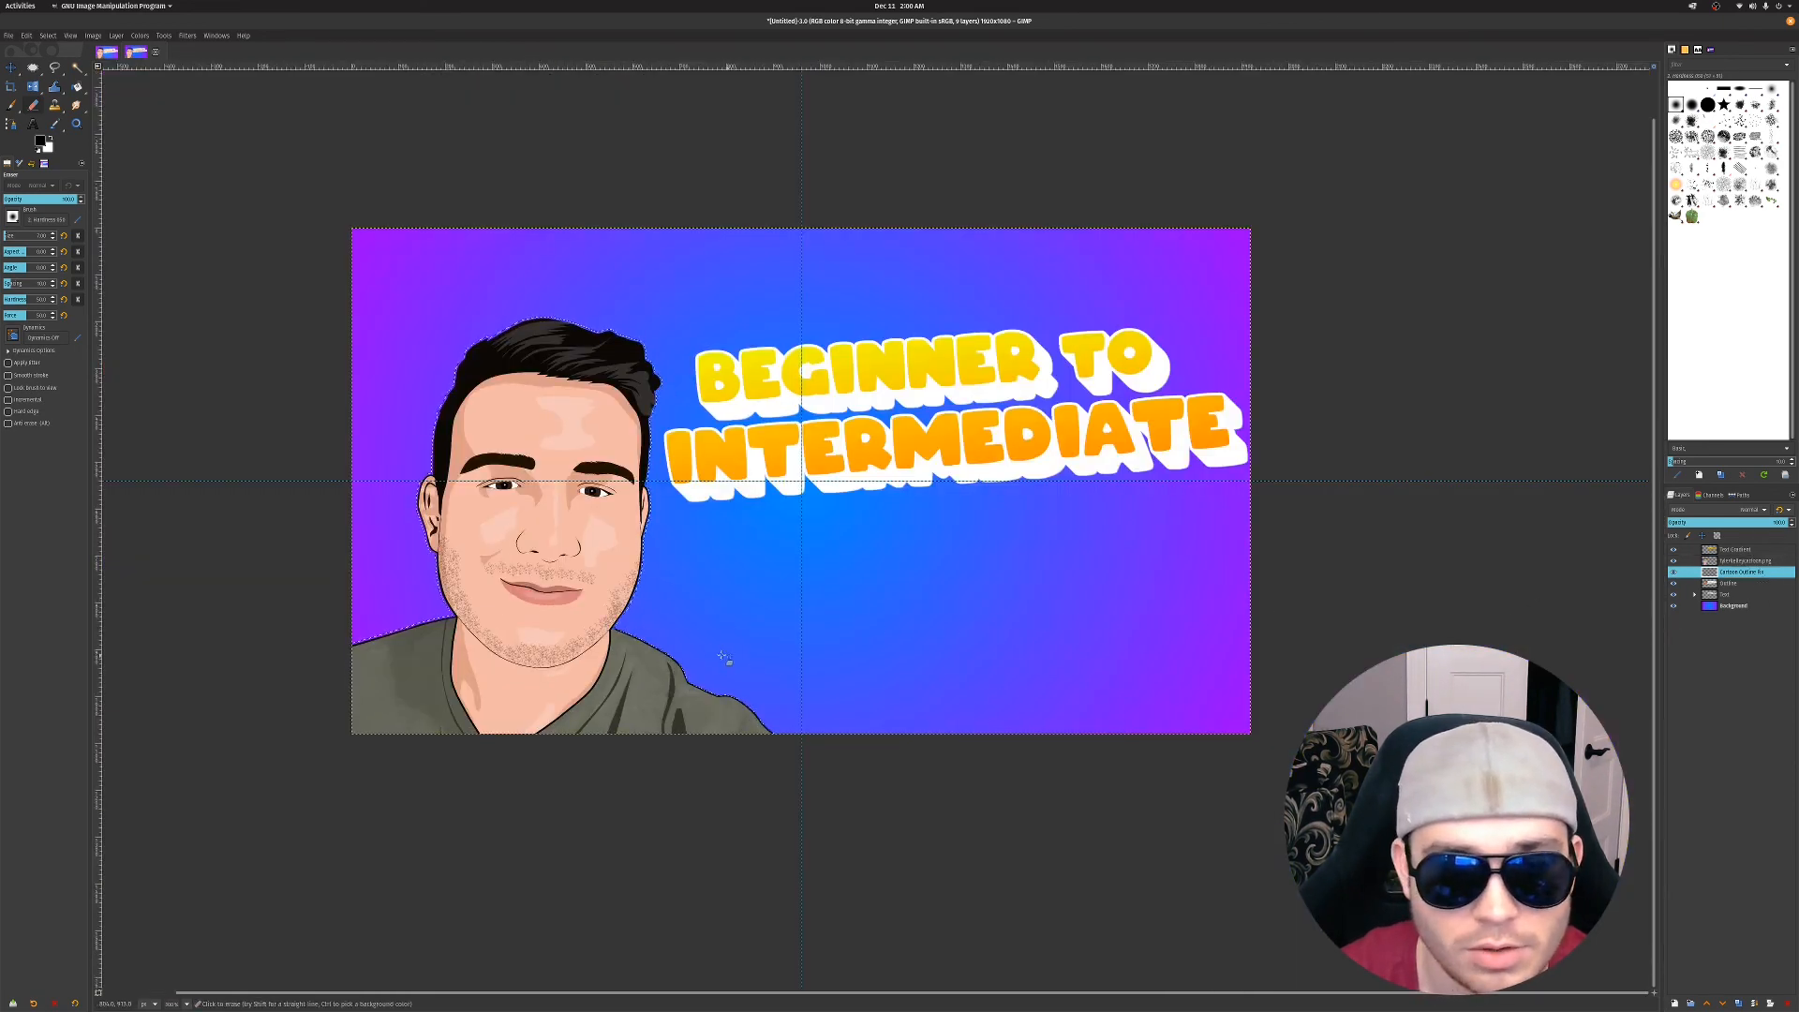
{"action": "scroll", "coordinate": [688, 647], "scroll_direction": "up", "scroll_amount": 5}
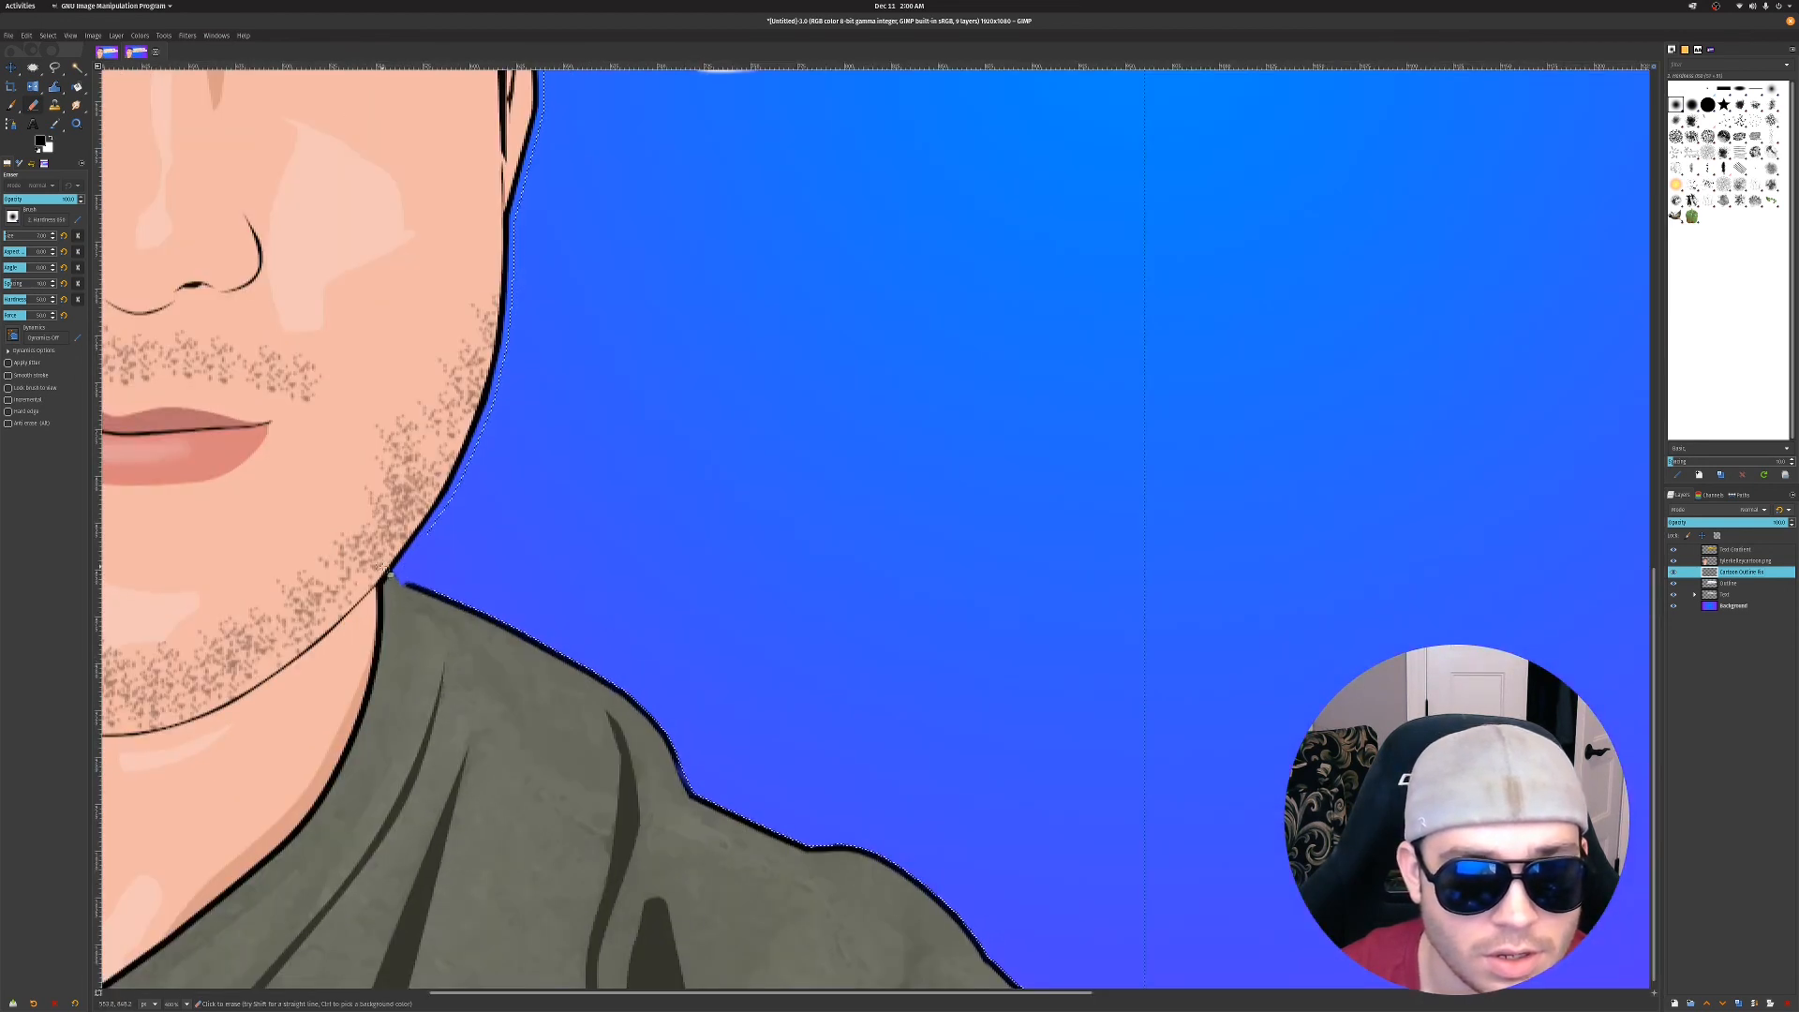
{"action": "left_click", "coordinate": [11, 105]}
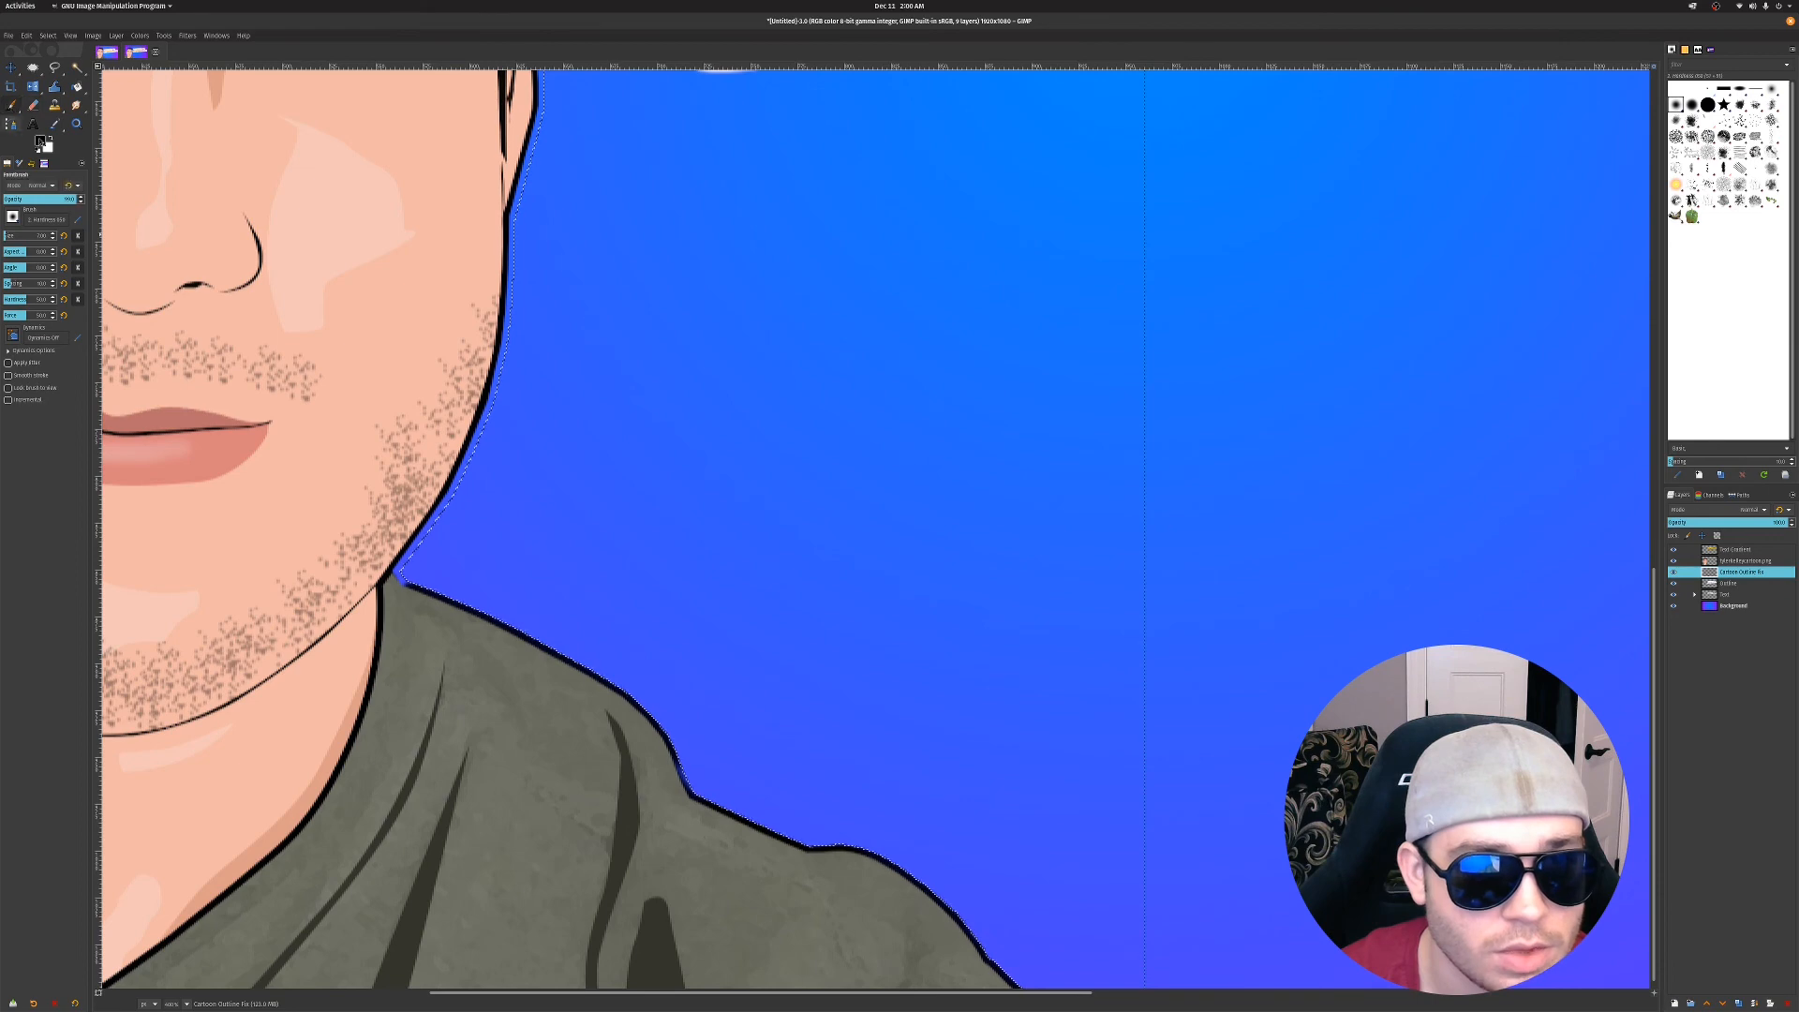
{"action": "left_click_drag", "start_coordinate": [409, 587], "coordinate": [391, 570]}
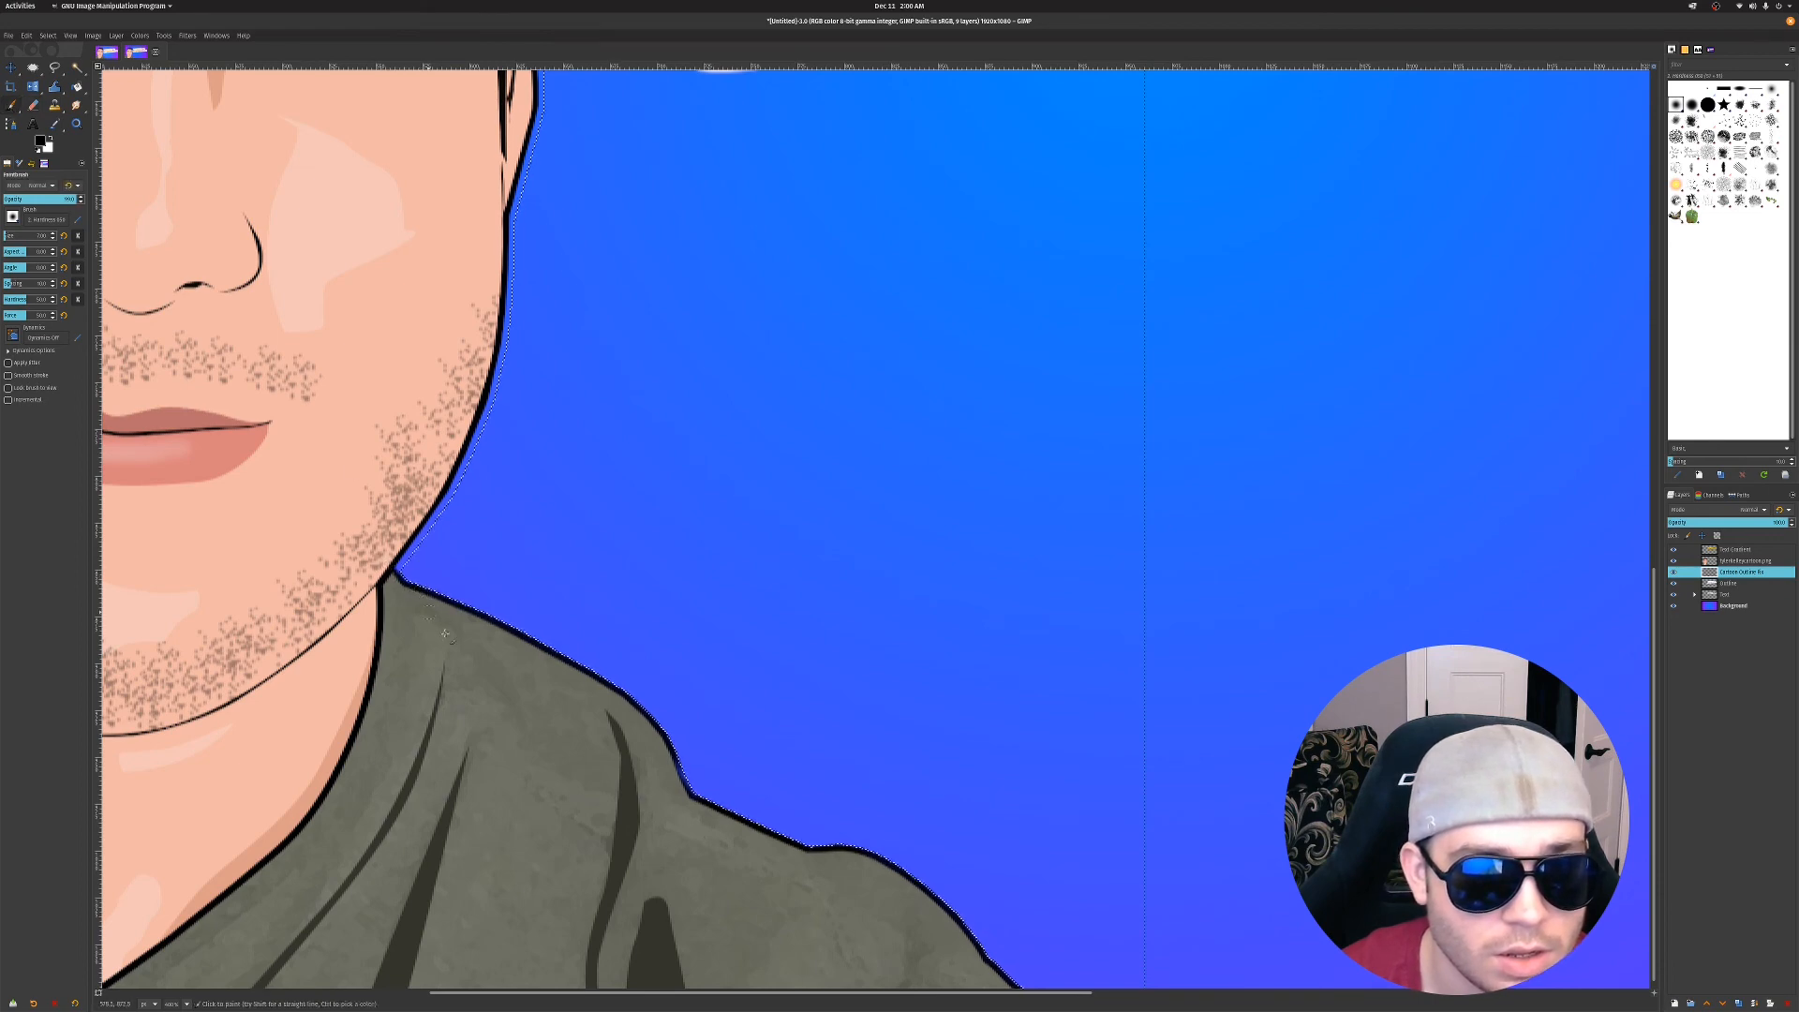
Clear the selection around the portrait and check the repaired shoulder outline against the whole thumbnail
{"action": "scroll", "coordinate": [571, 637], "scroll_direction": "down", "scroll_amount": 1, "text": "ctrl"}
{"action": "scroll", "coordinate": [572, 637], "scroll_direction": "down", "scroll_amount": 2, "text": "ctrl"}
{"action": "scroll", "coordinate": [624, 656], "scroll_direction": "up", "scroll_amount": 2}
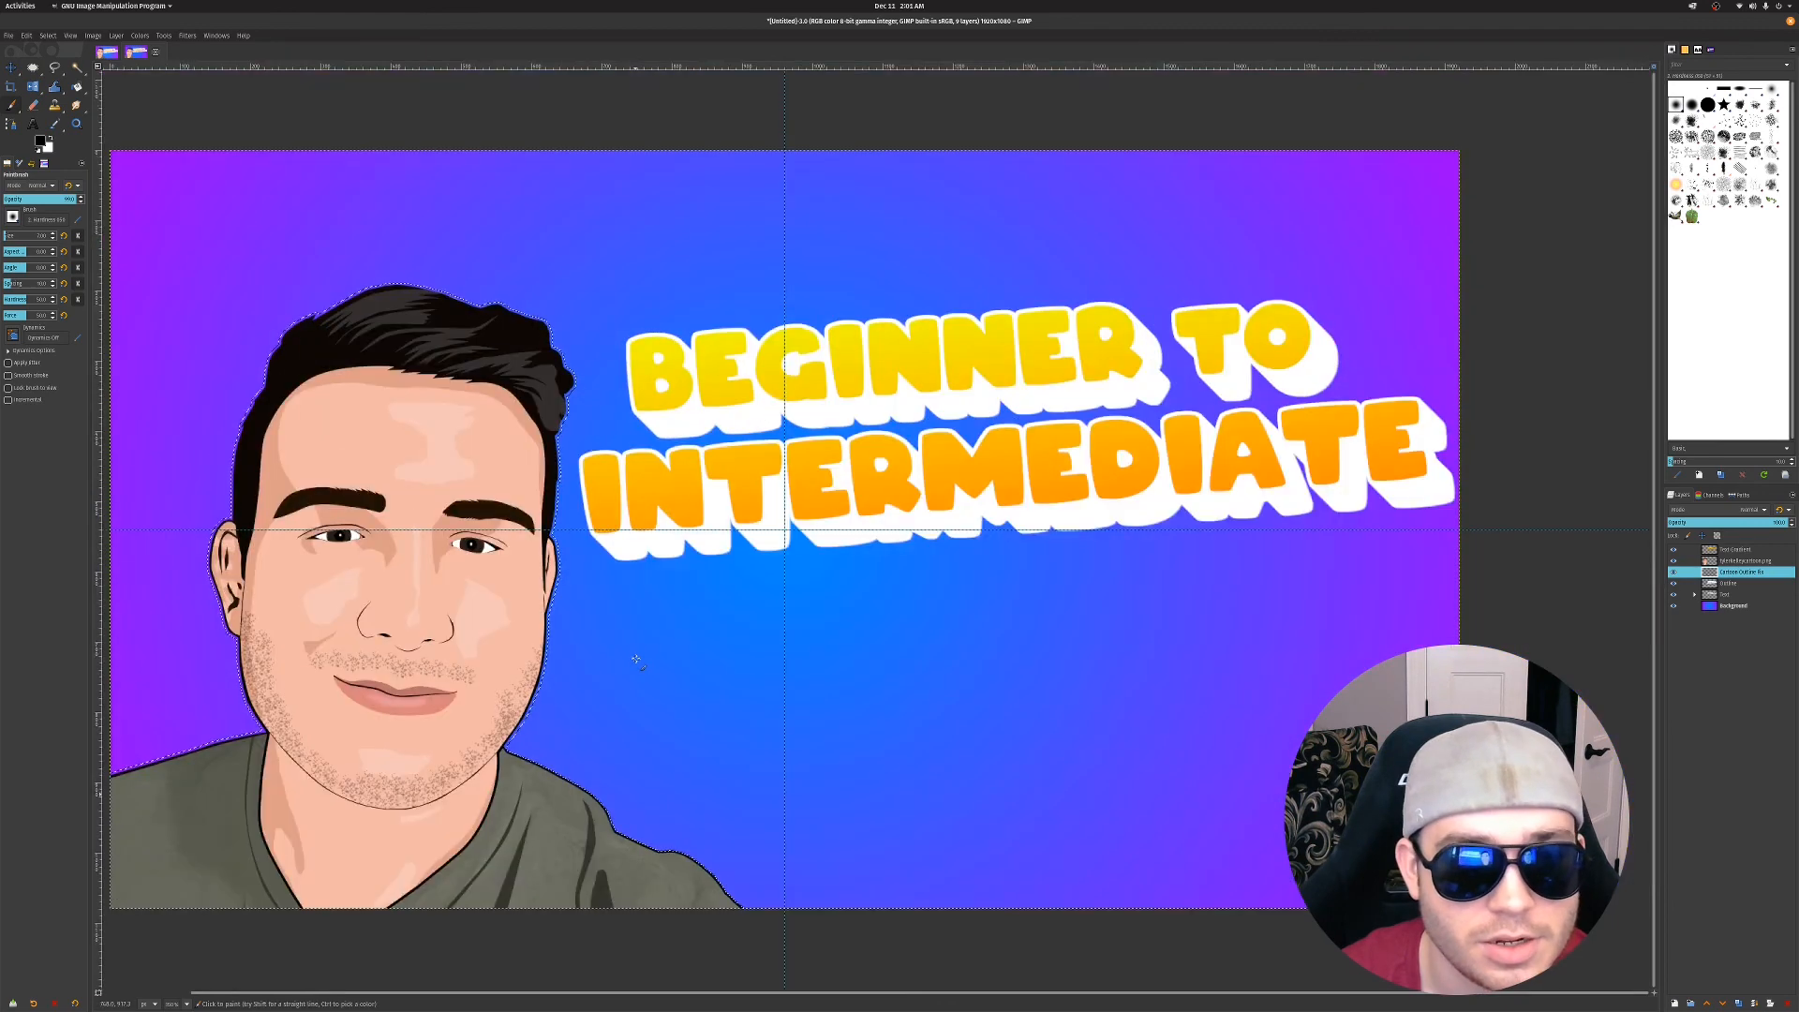
{"action": "scroll", "coordinate": [646, 653], "scroll_direction": "down", "scroll_amount": 2, "text": "ctrl"}
{"action": "scroll", "coordinate": [645, 650], "scroll_direction": "up", "scroll_amount": 1, "text": "ctrl"}
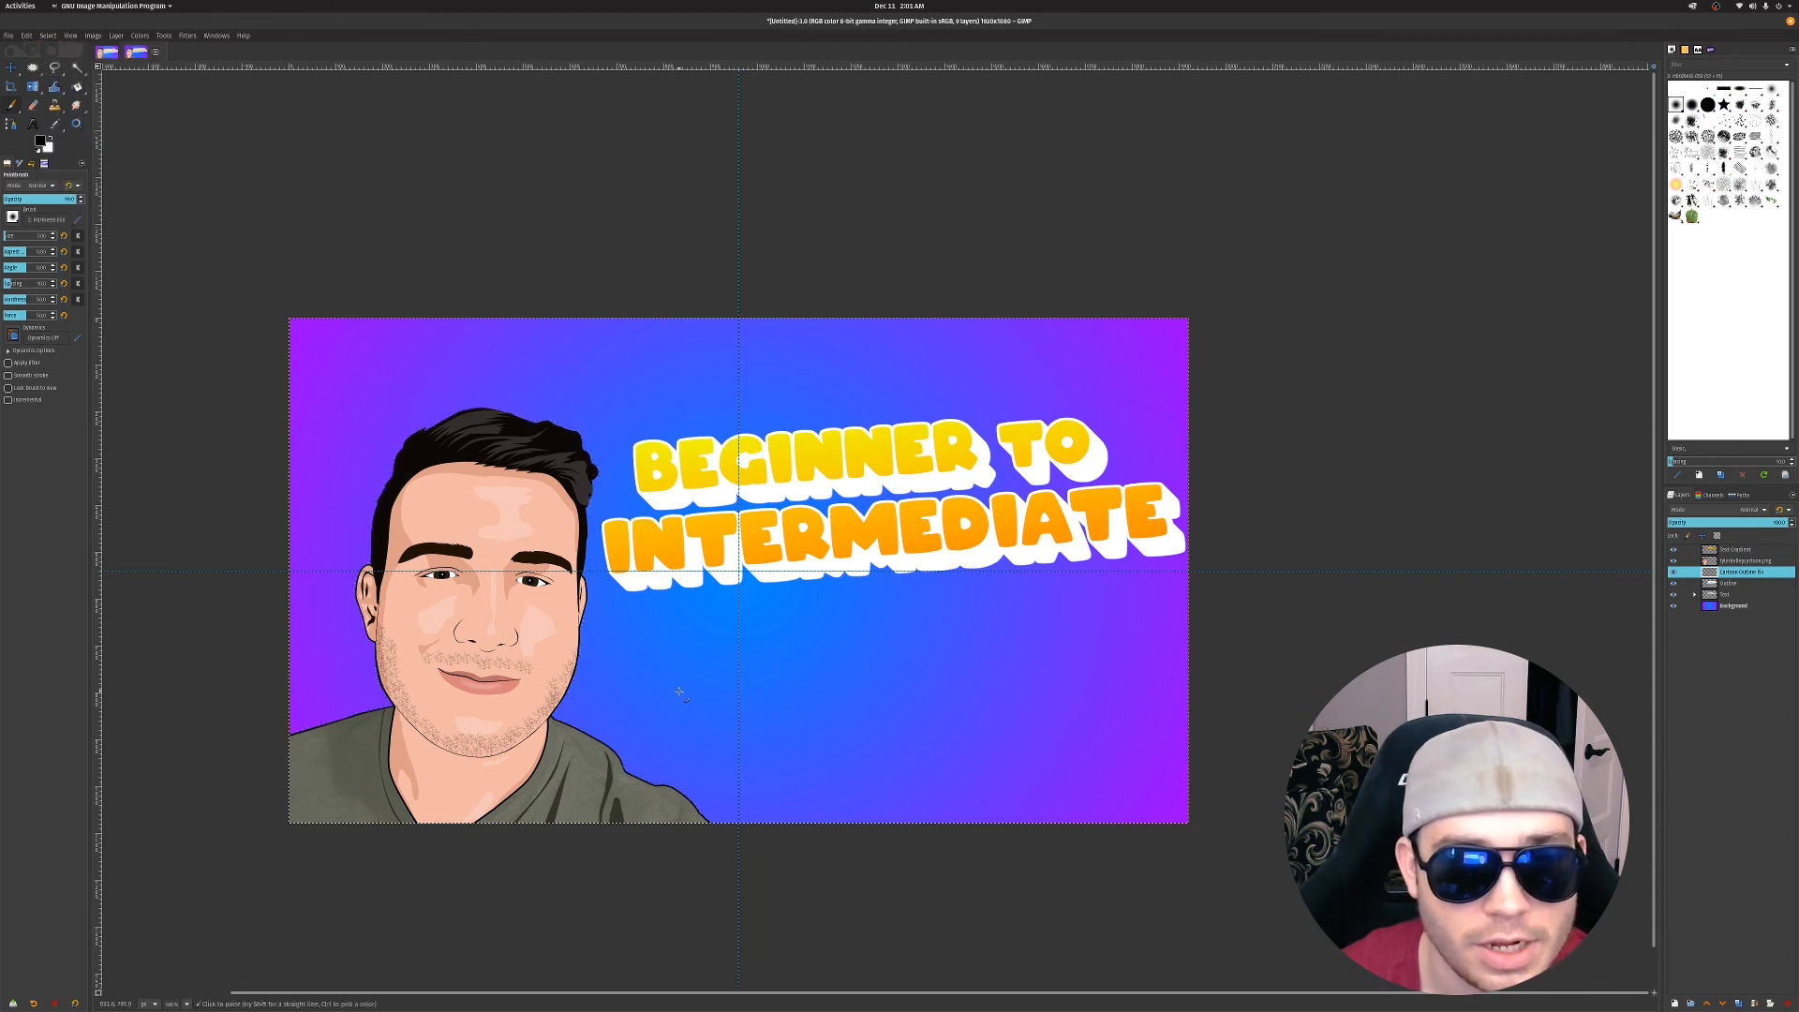
{"action": "scroll", "coordinate": [687, 726], "scroll_direction": "up", "scroll_amount": 1, "text": "ctrl"}
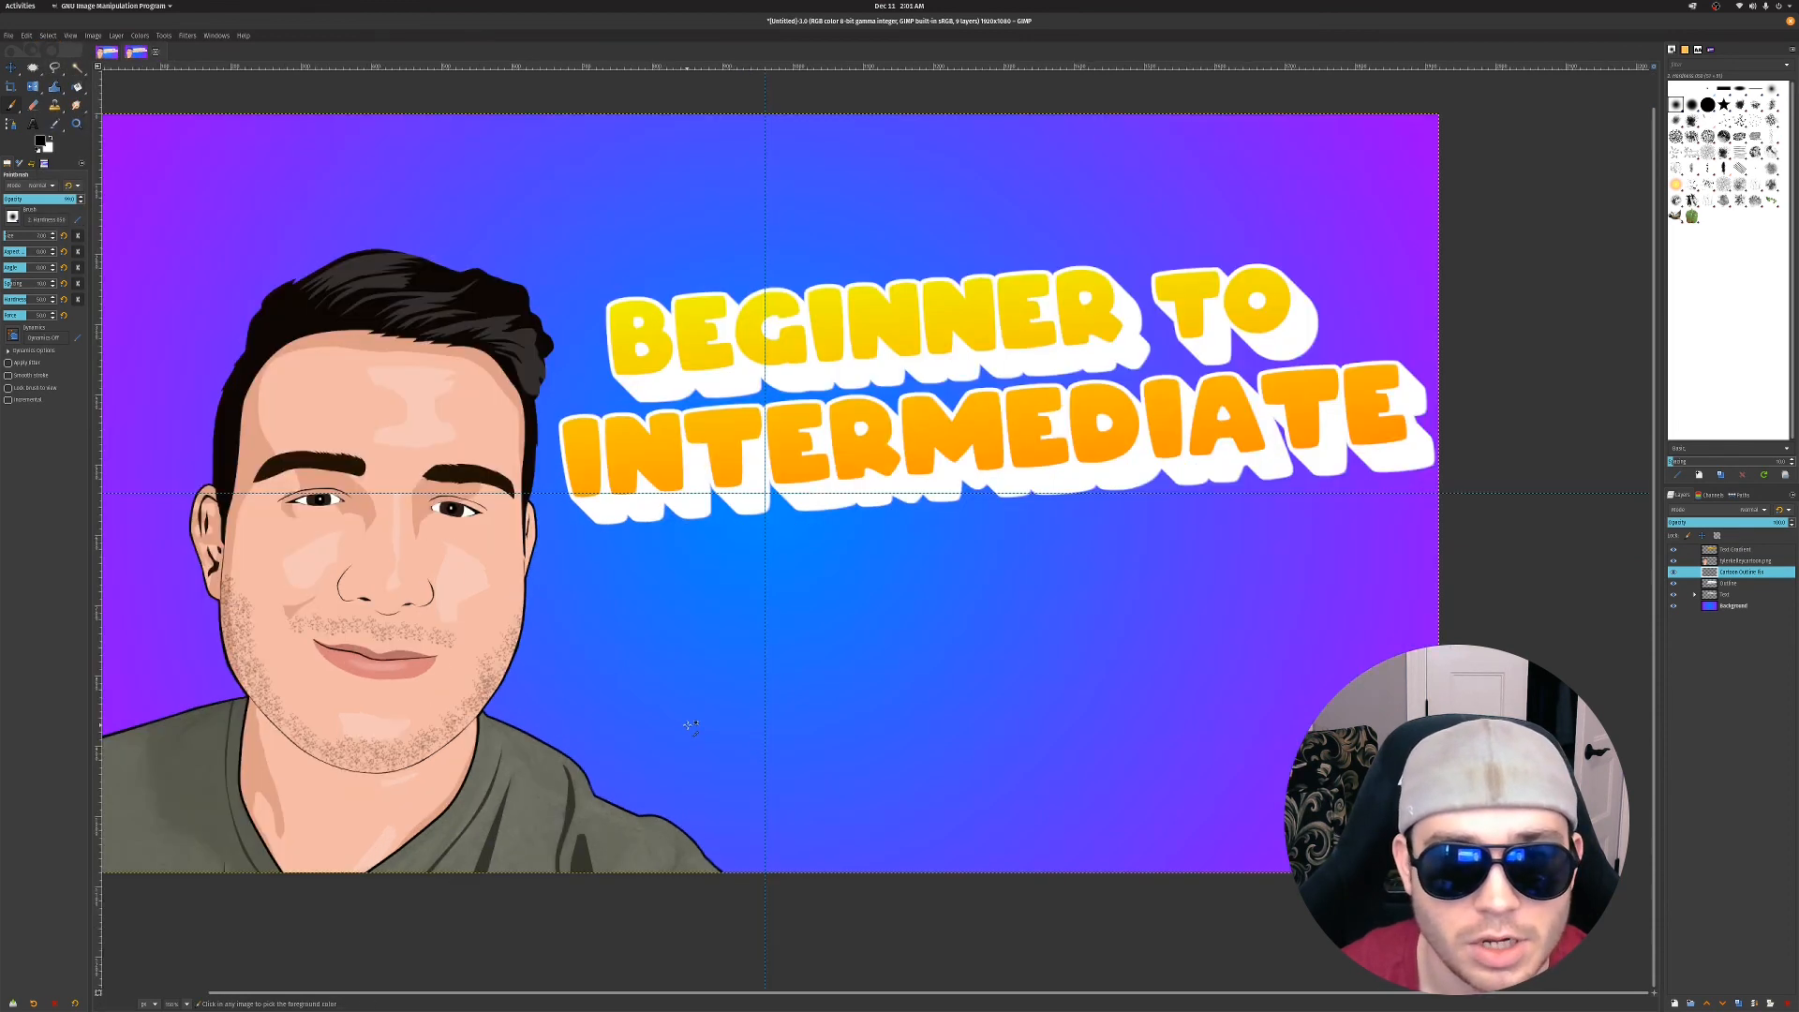
{"action": "scroll", "coordinate": [687, 726], "scroll_direction": "down", "scroll_amount": 1, "text": "ctrl"}
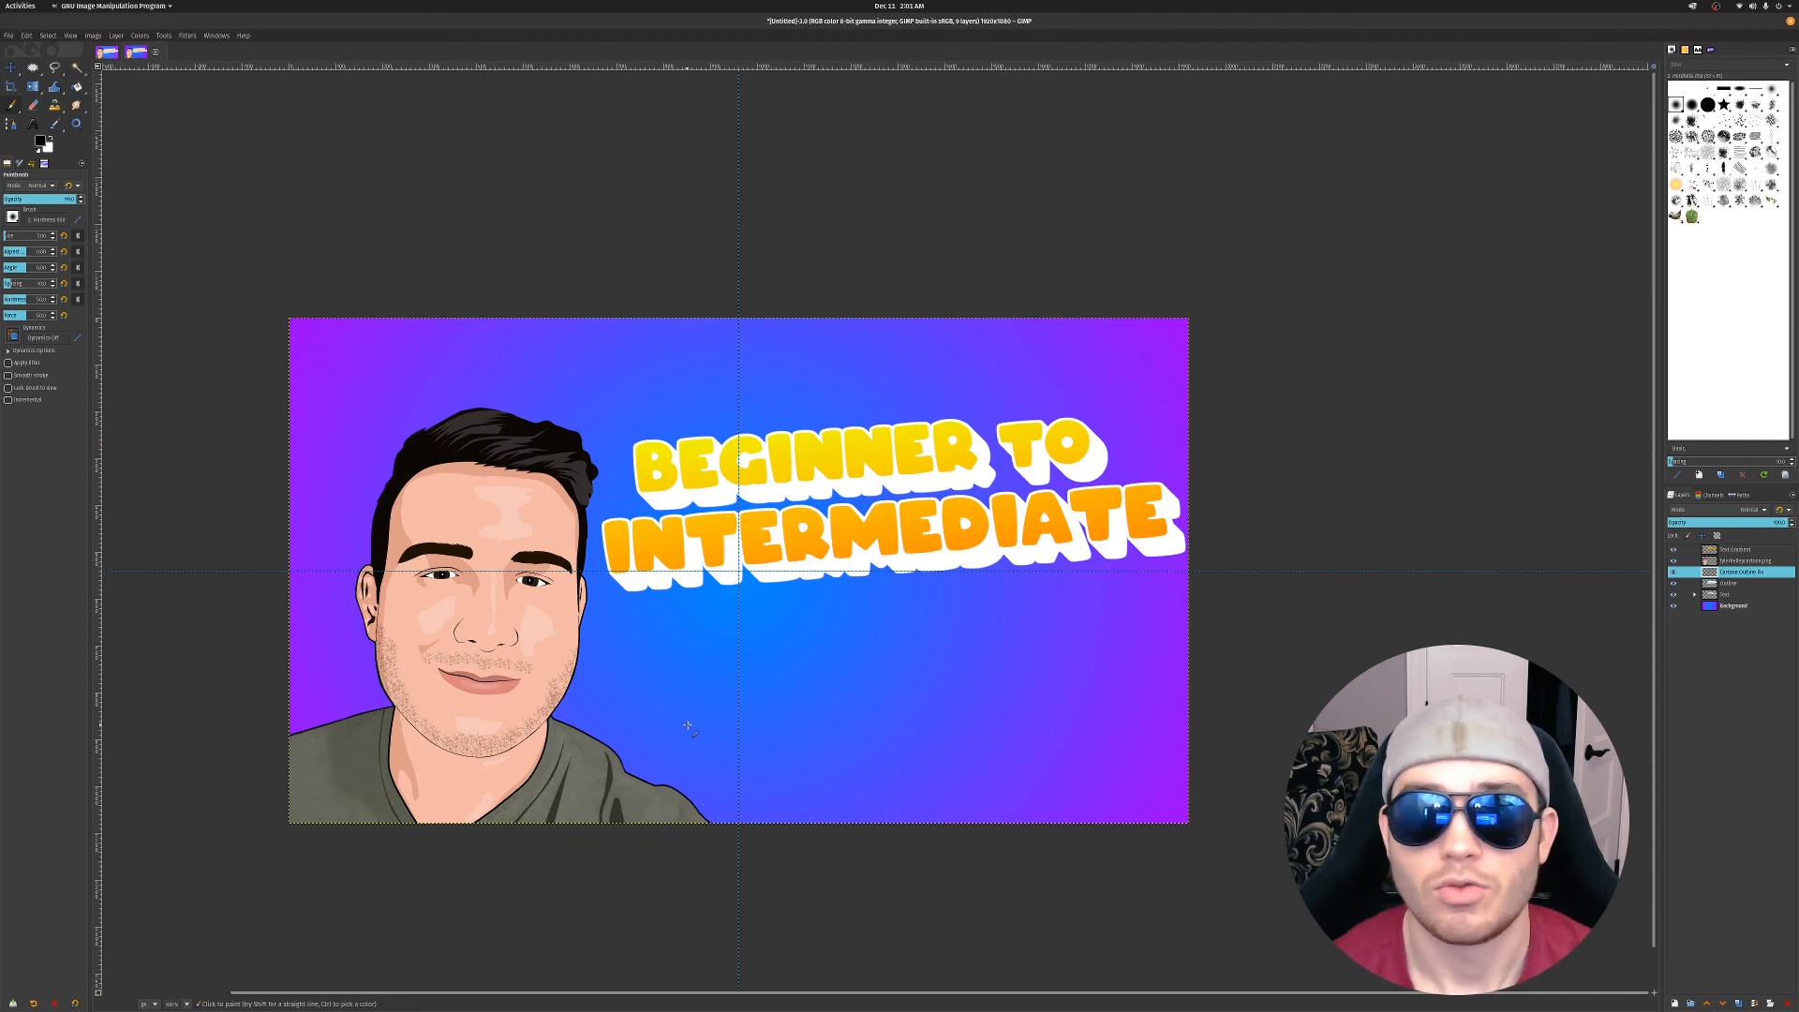